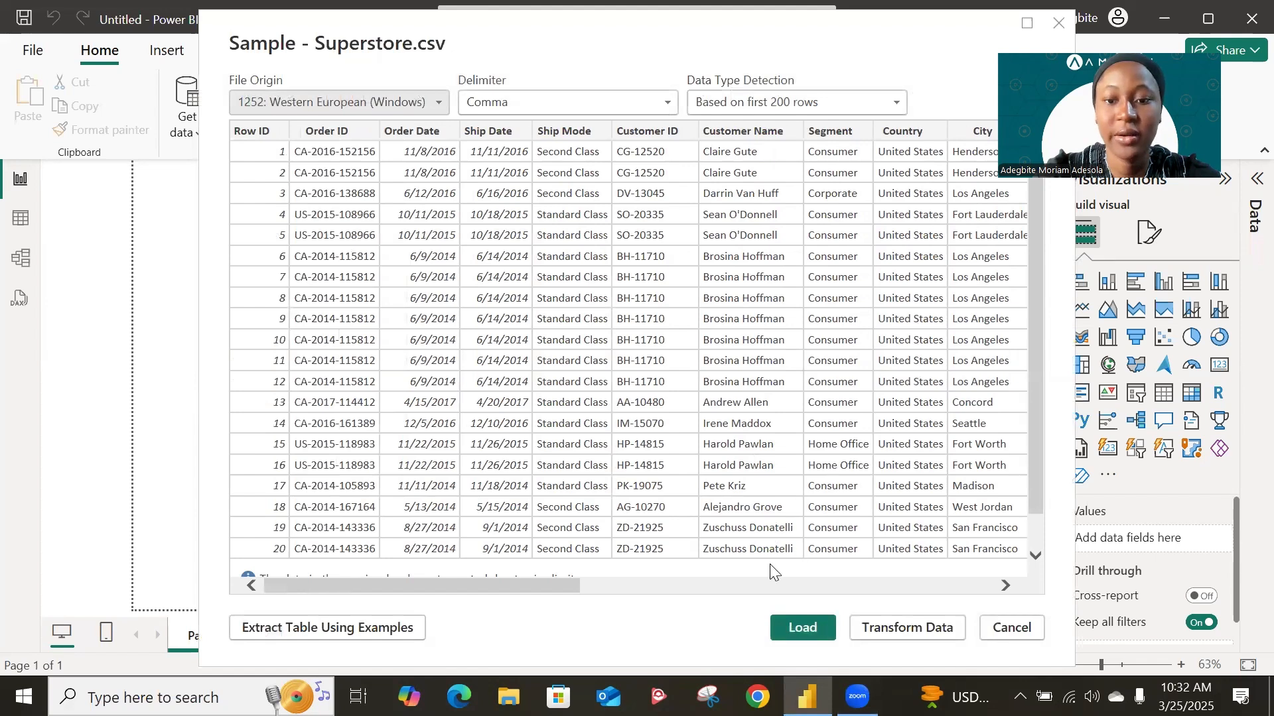
Load the Sample - Superstore.csv data into the report and expand its table to list the fields.
click(807, 633)
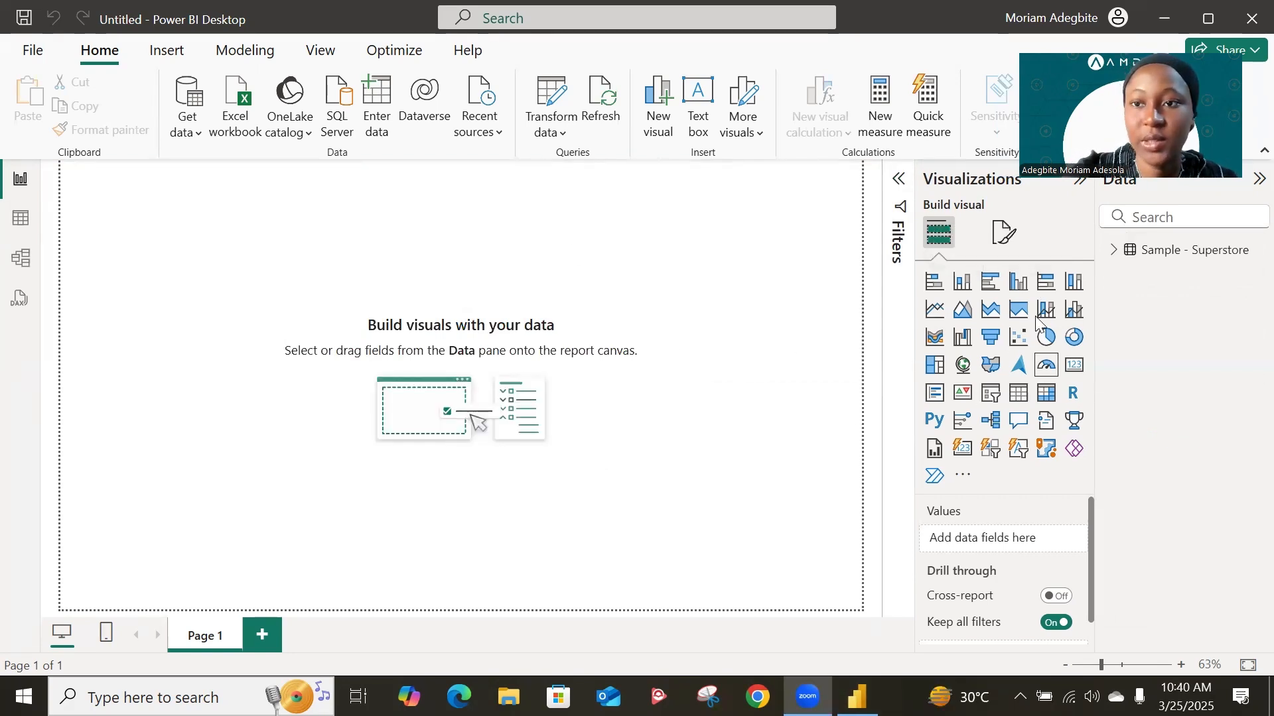
click(1115, 251)
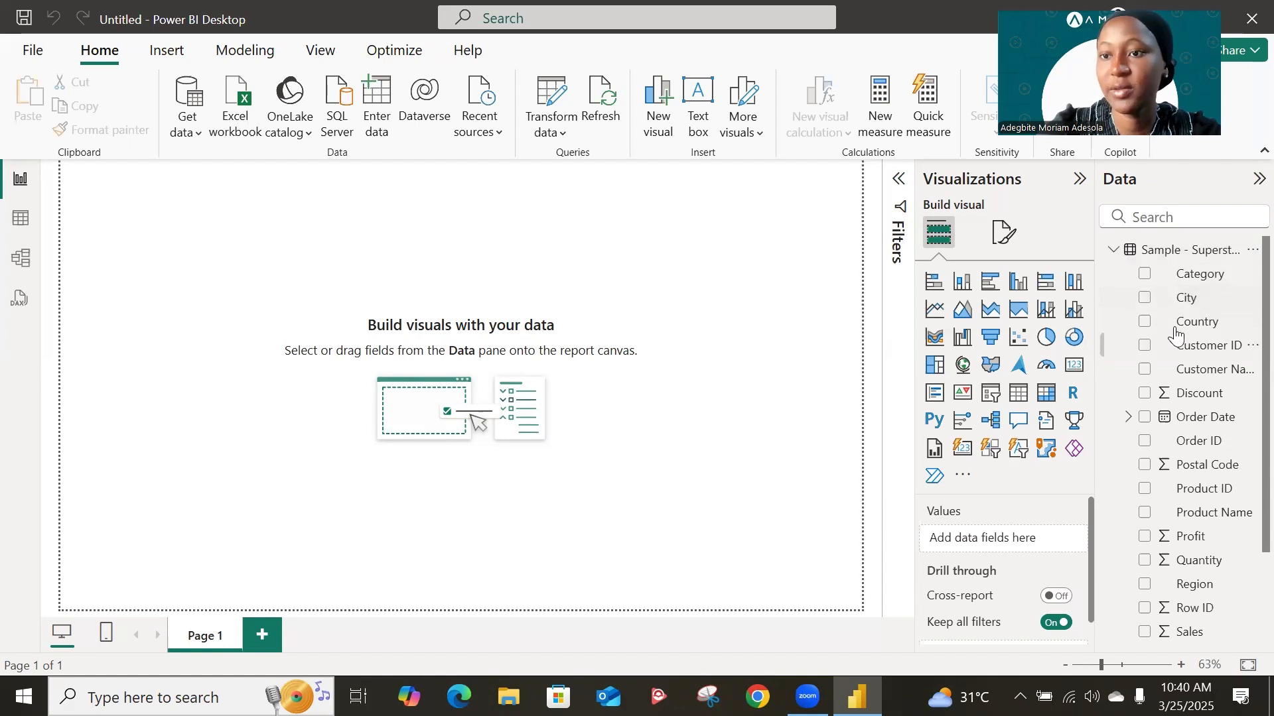
scroll(1188, 405, down, 2)
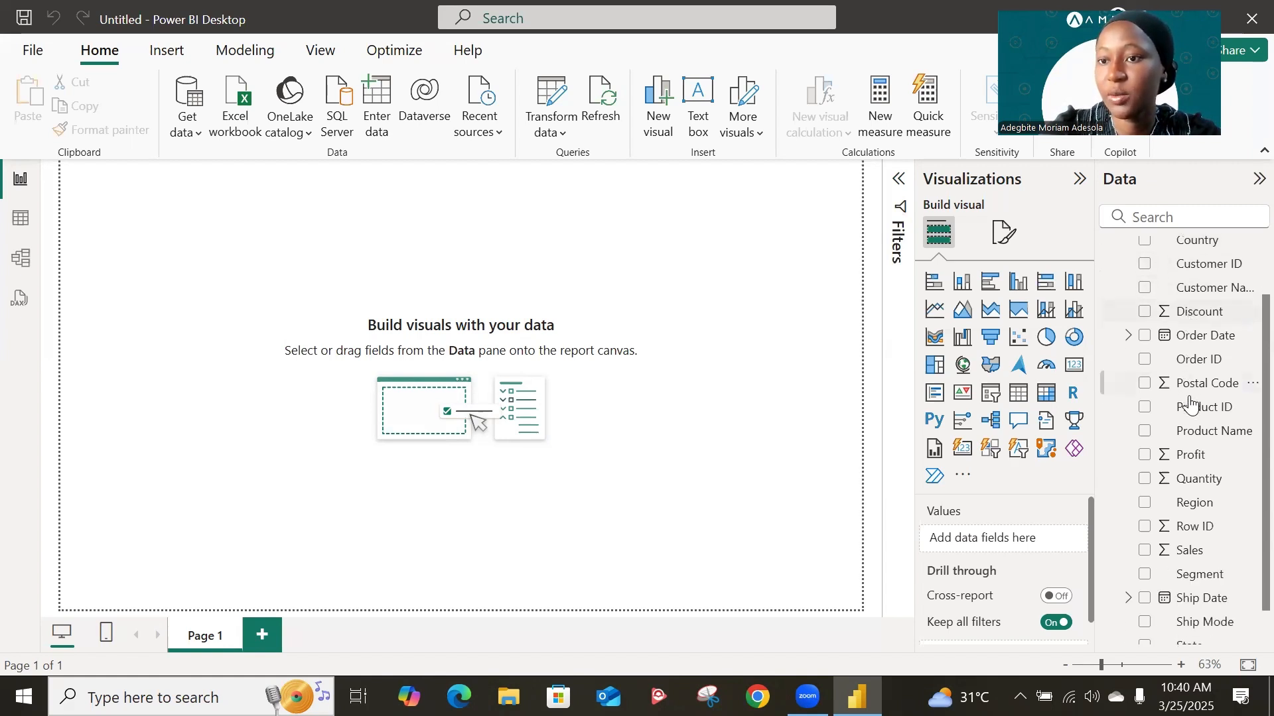
scroll(1187, 398, up, 2)
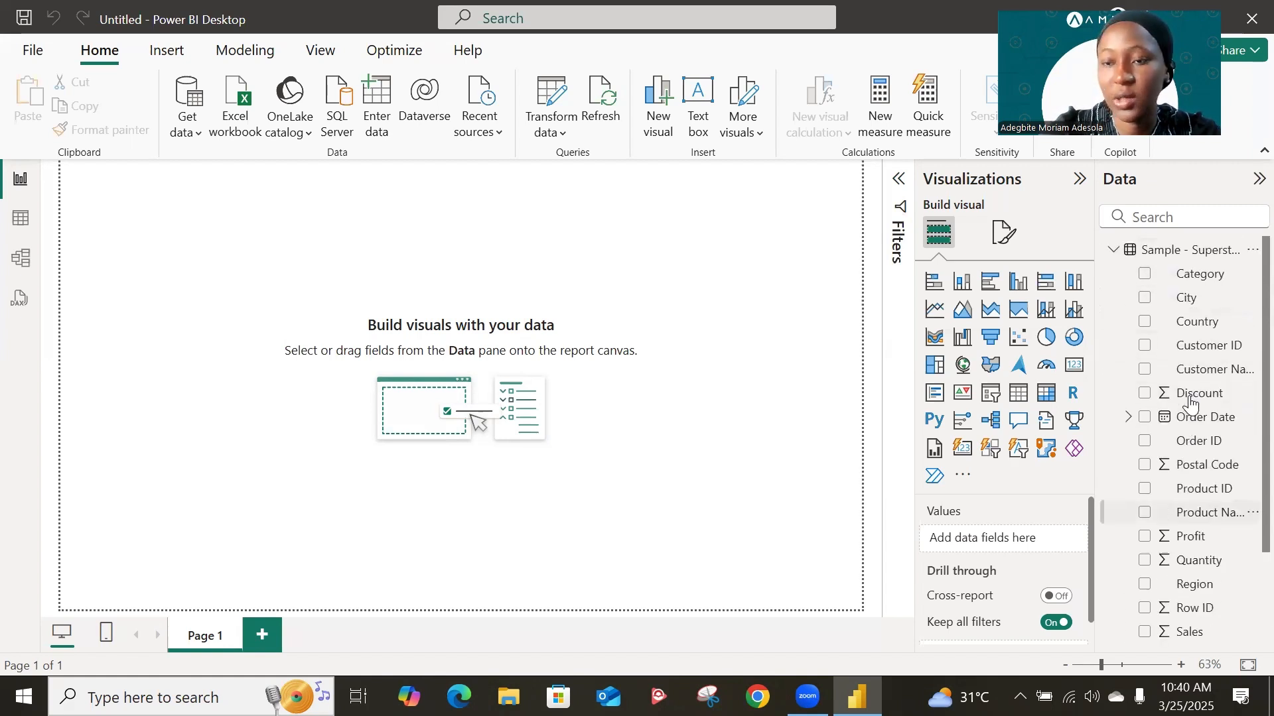
Examine the Sample - Superstore table's data across all columns through Profit, and return to the report page.
click(18, 220)
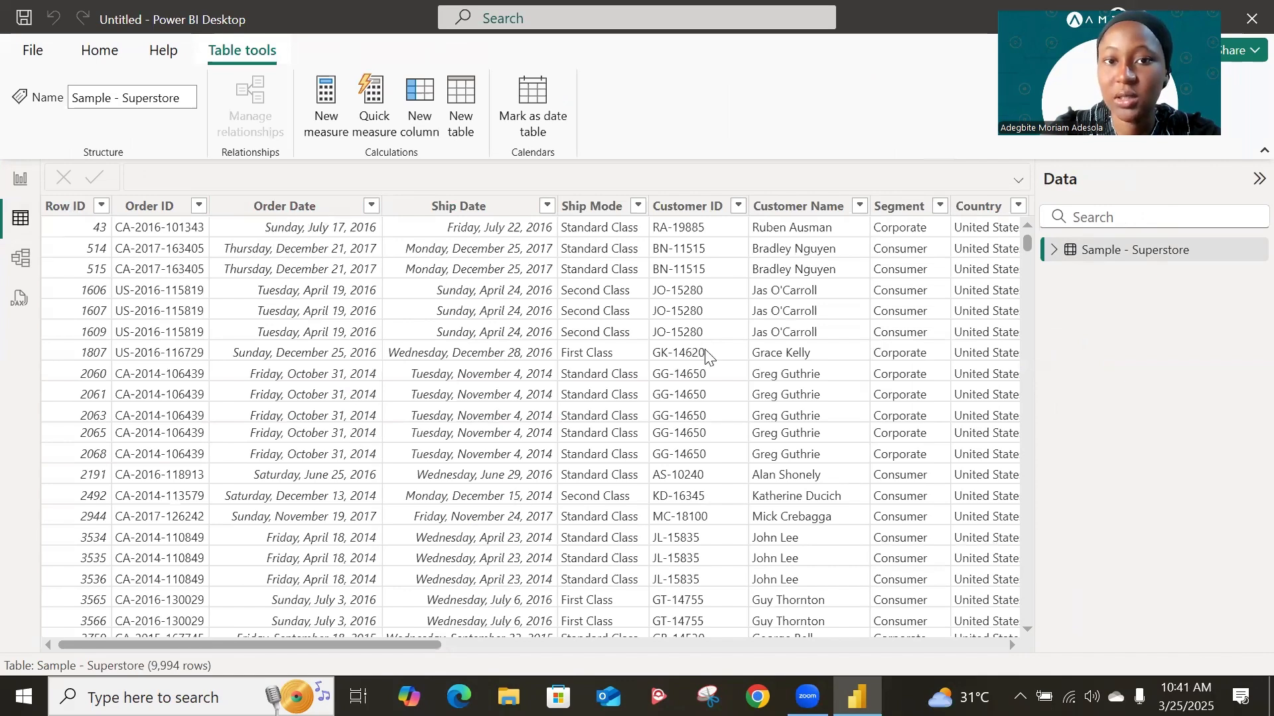
scroll(708, 357, right, 3)
scroll(709, 357, right, 8)
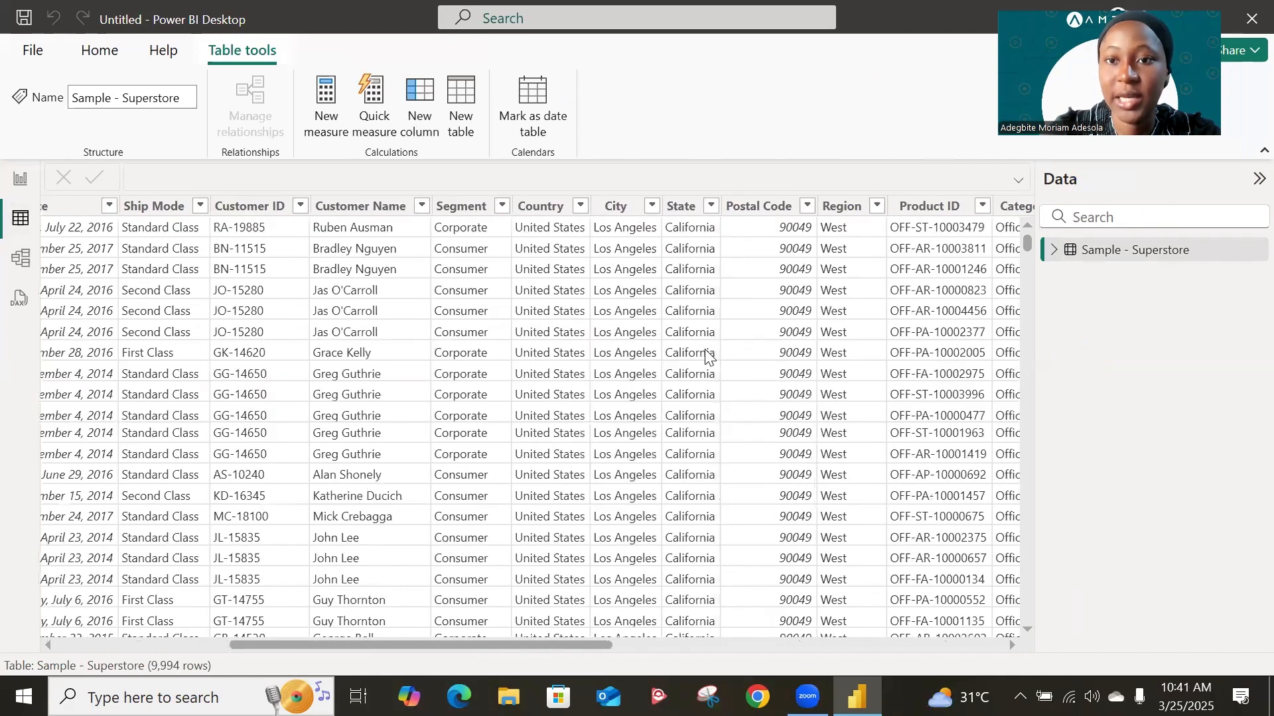
scroll(709, 357, right, 6)
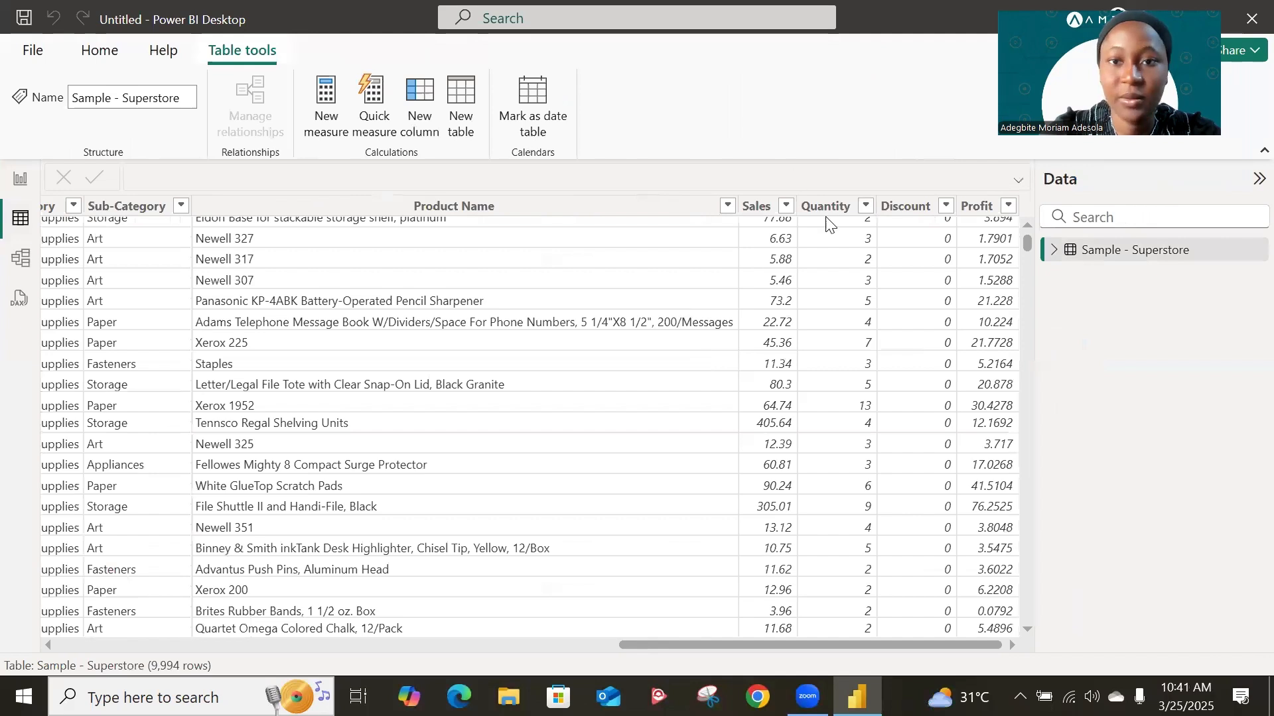
scroll(906, 301, up, 1)
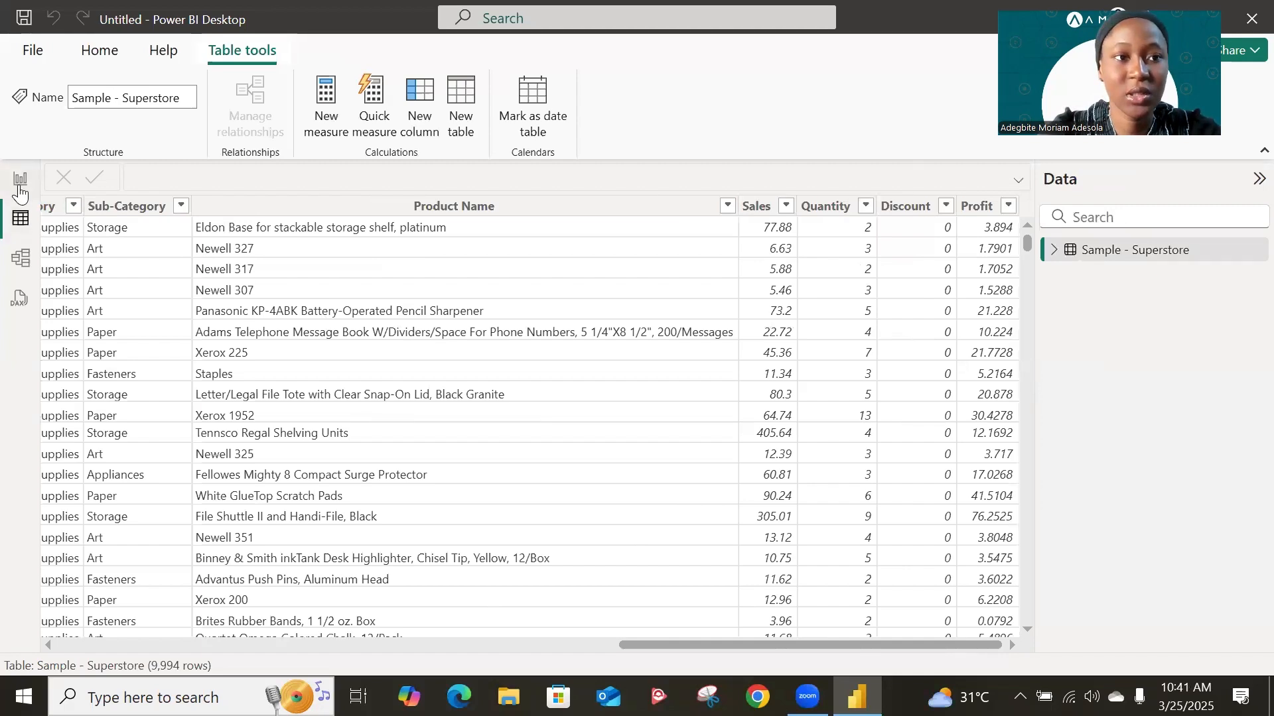
click(20, 178)
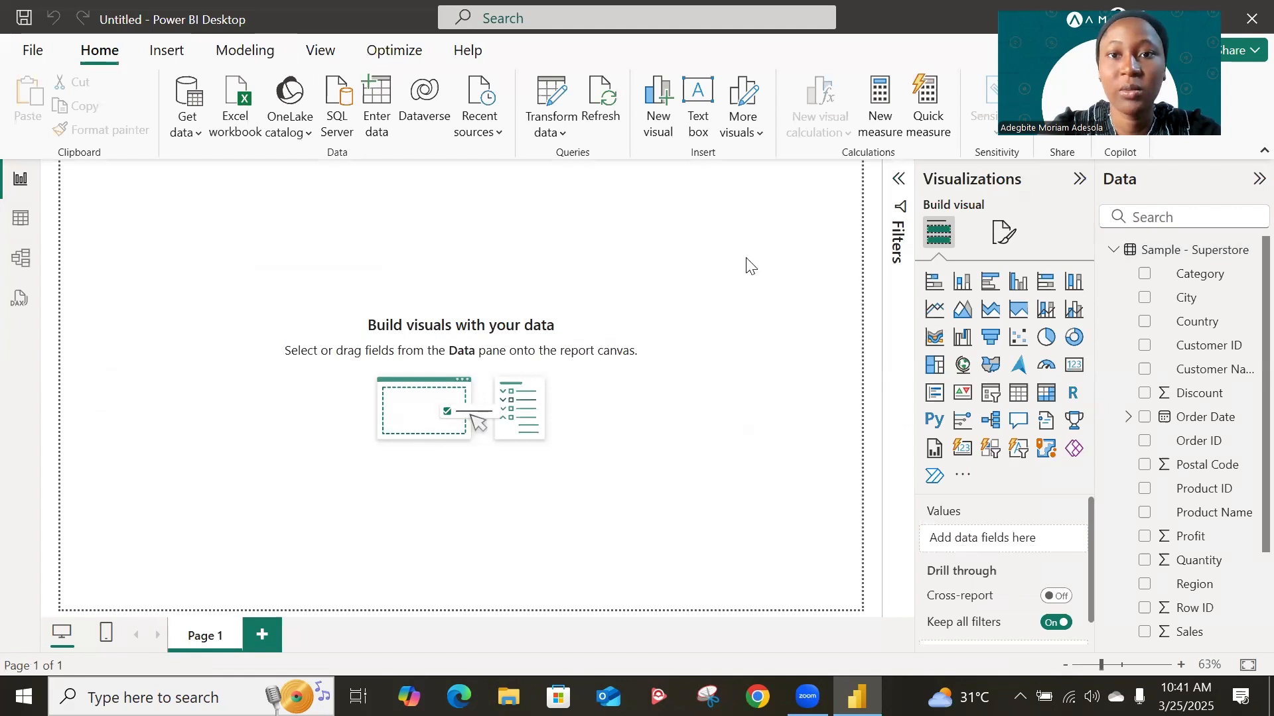
Start a new measure with the formula Total Sales = SUM('Sample - Superstore'[Sales]).
click(888, 117)
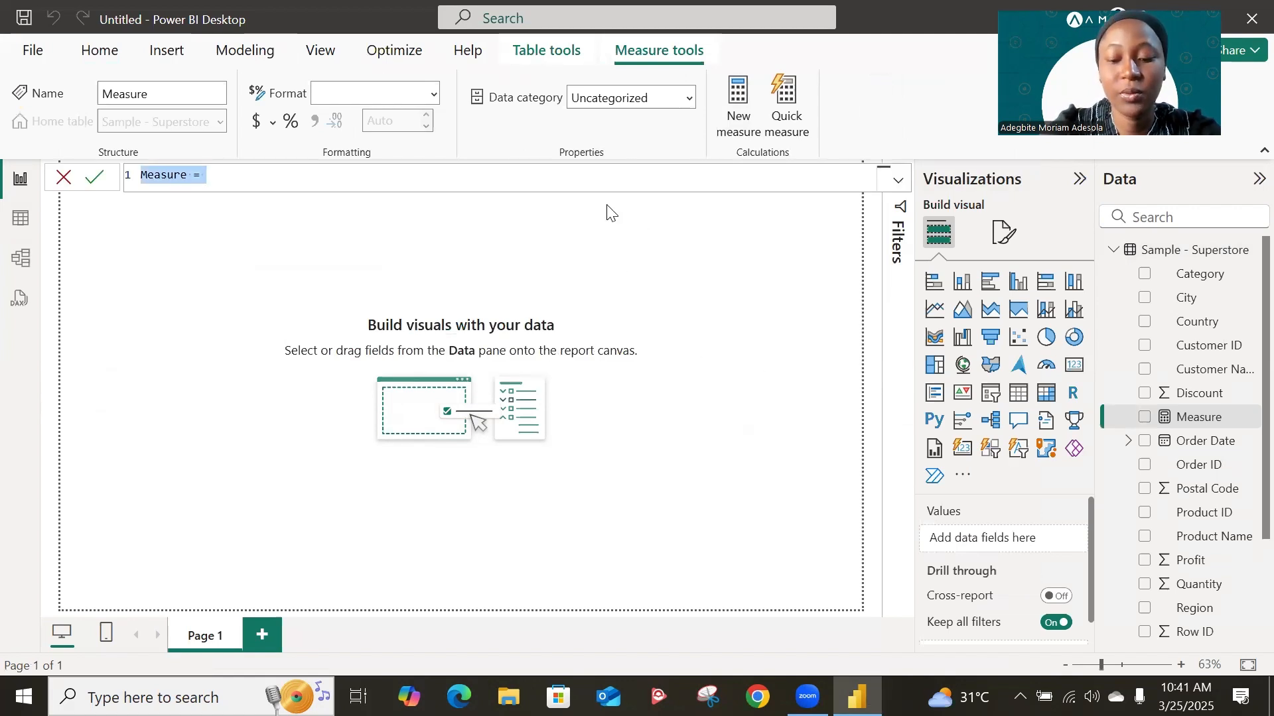
text(Total Sales)
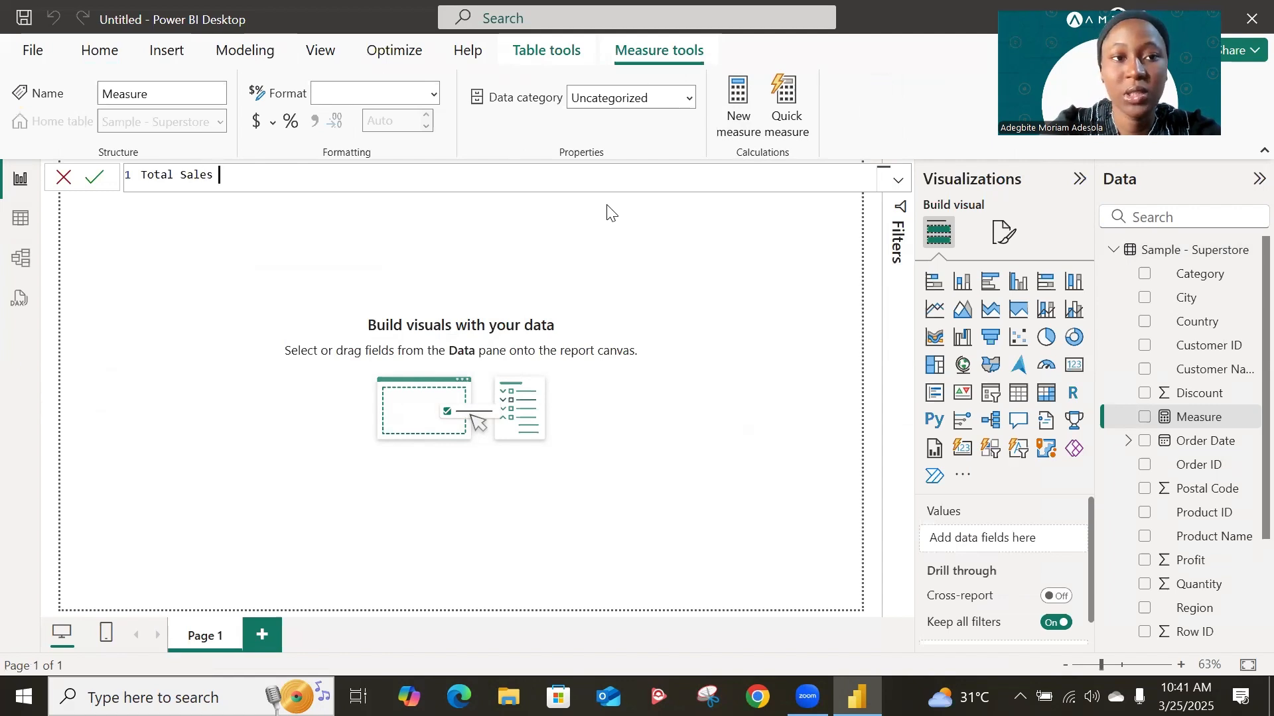
text( = SUM)
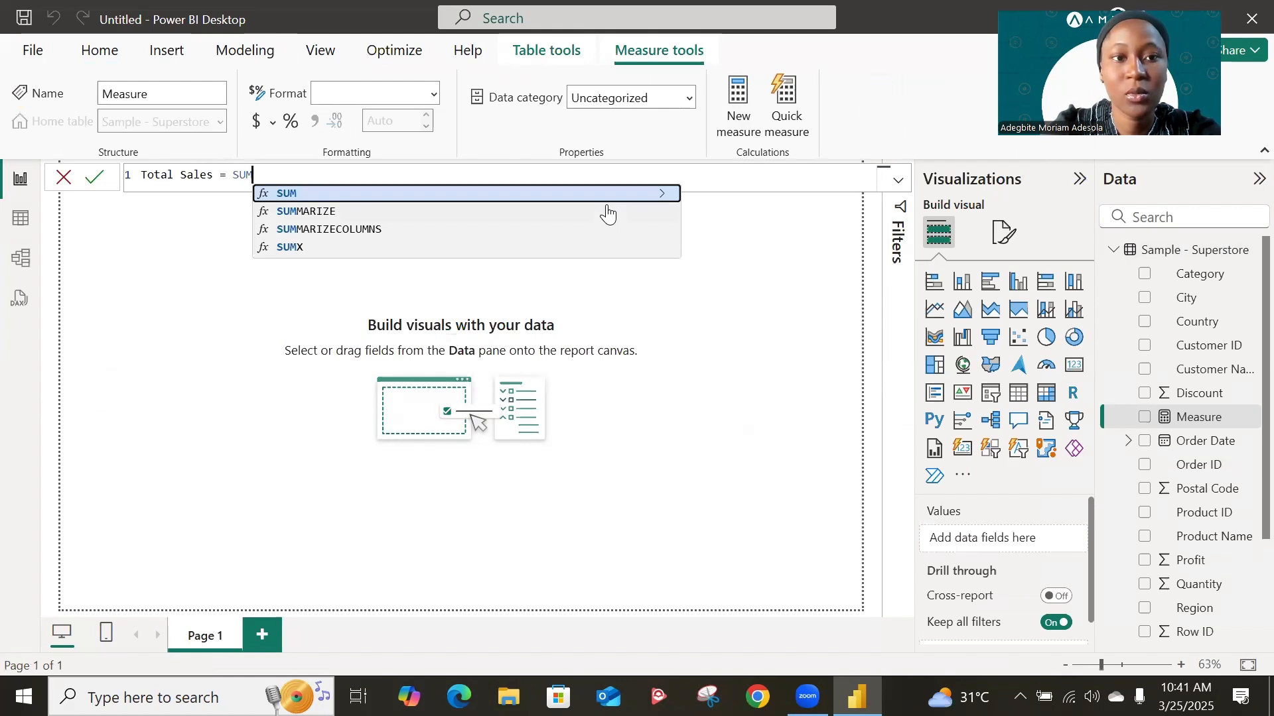
text(()
text(sal)
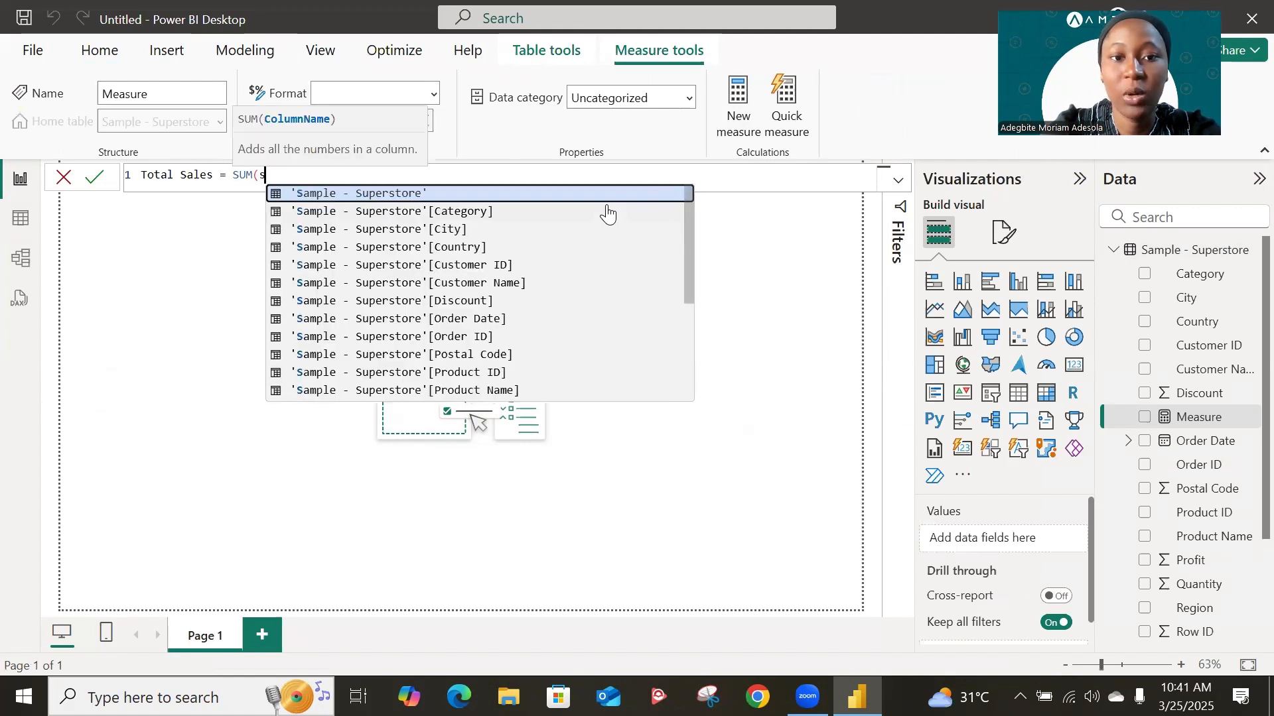
key(Tab)
text())
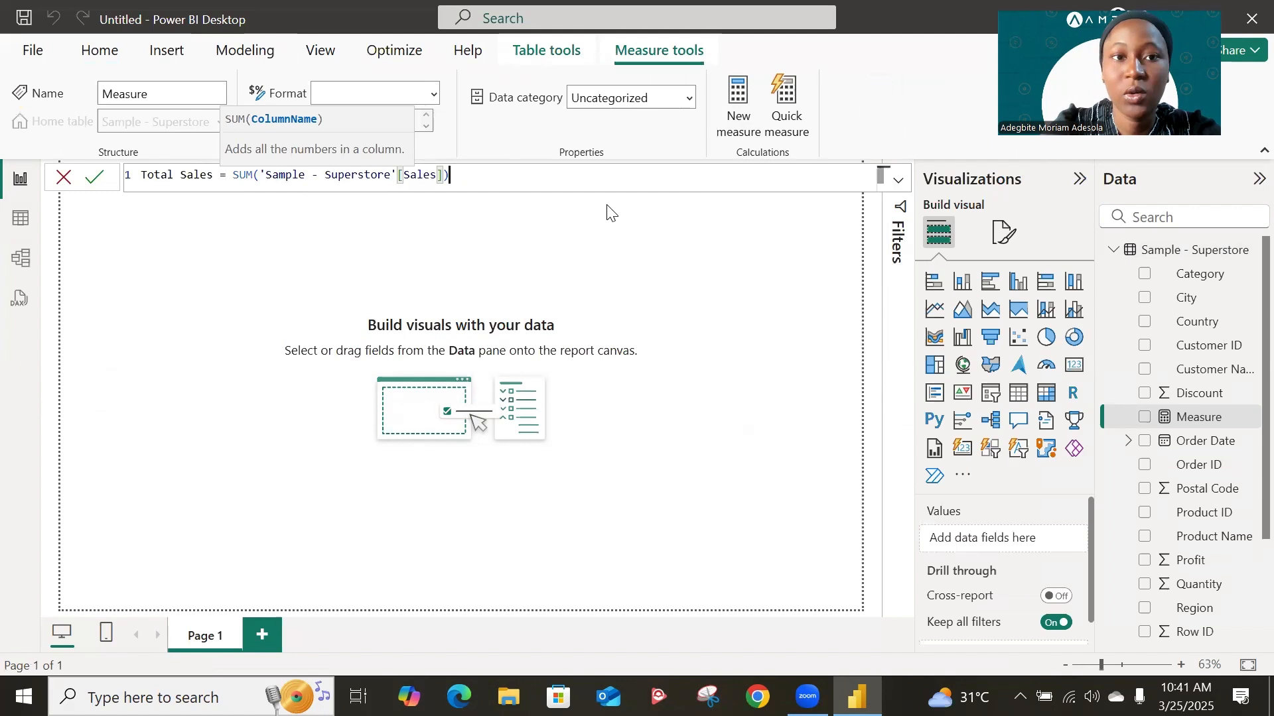
Remove the space from the measure's name so it reads TotalSales, commit it, and format it as dollar currency.
click(185, 181)
key(BackSpace)
key(End)
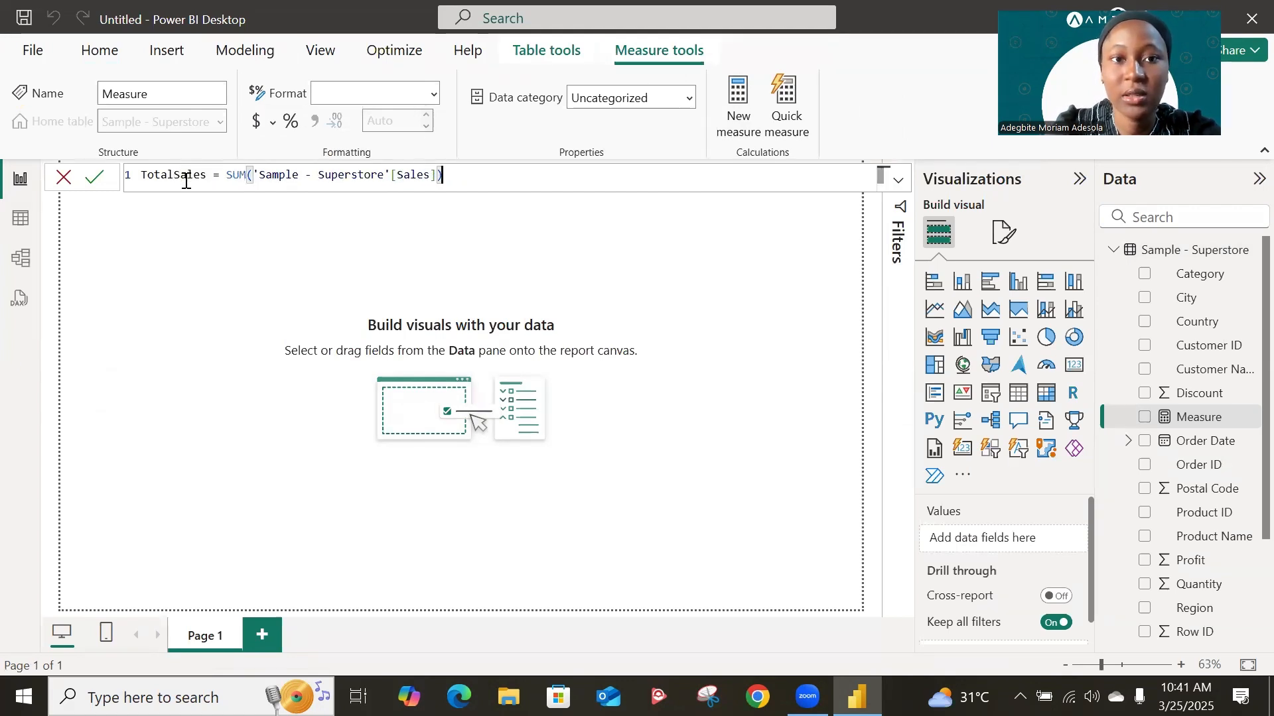
key(Return)
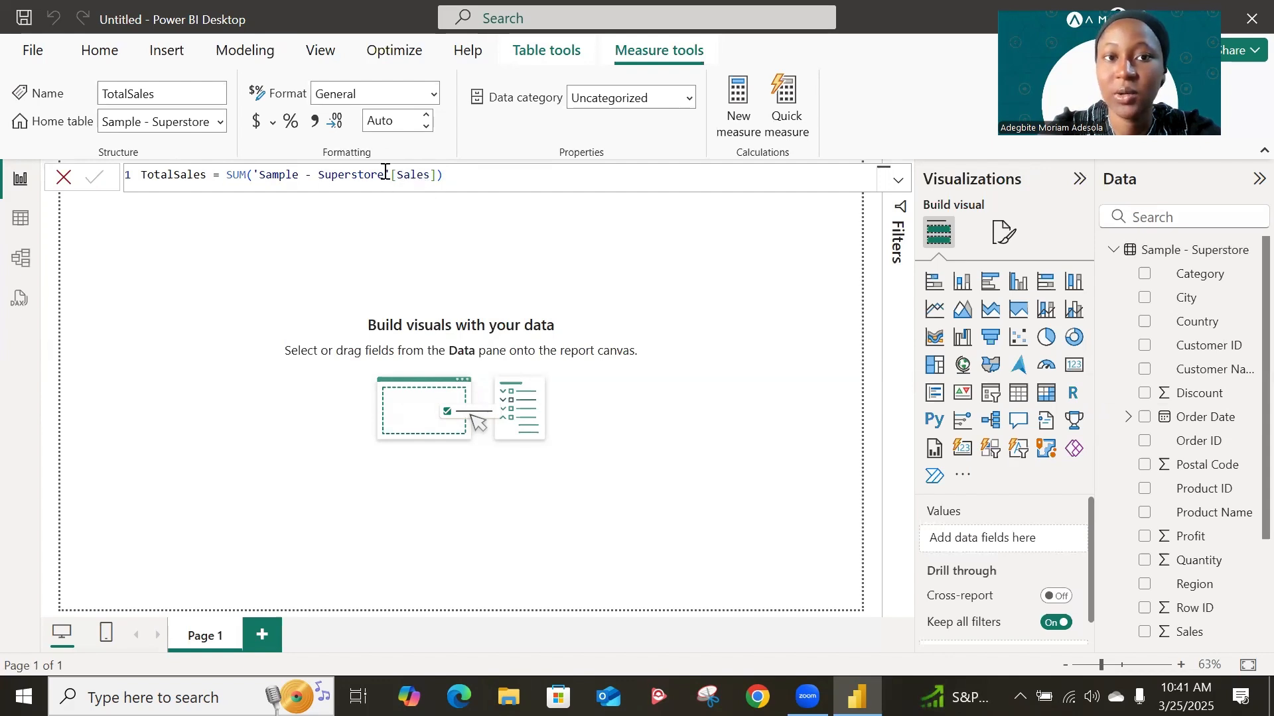
click(256, 126)
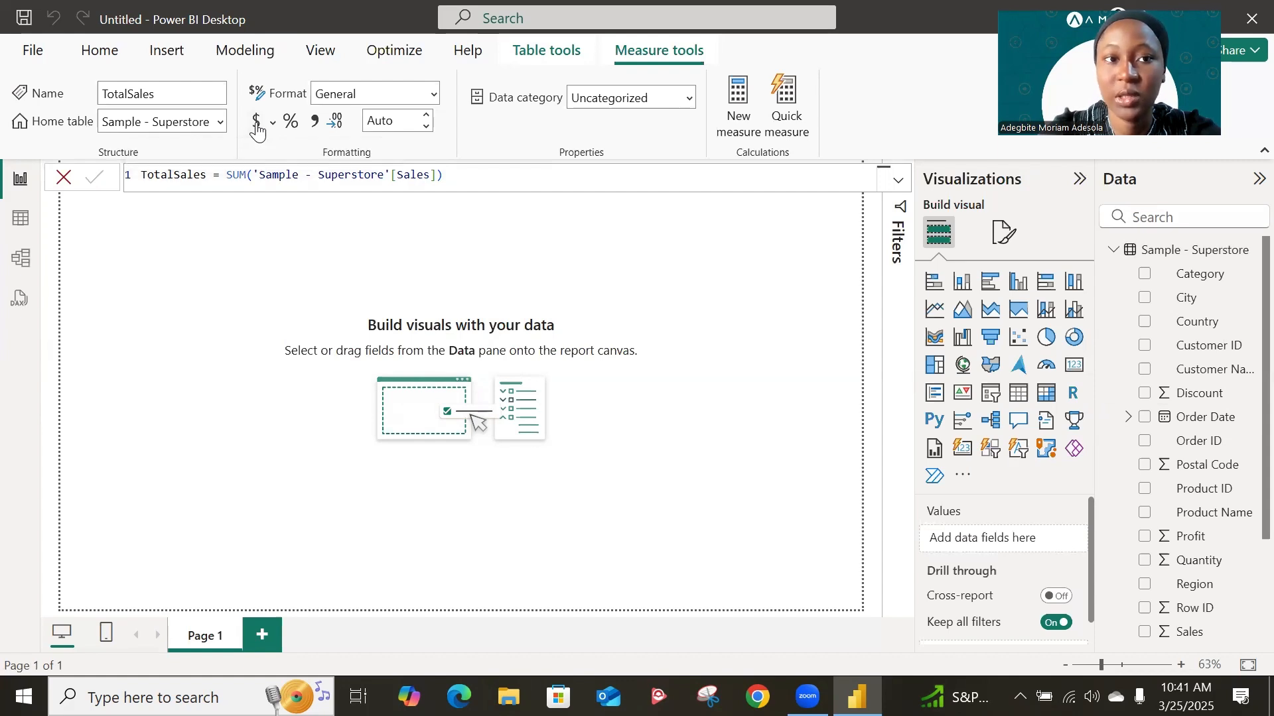
click(207, 229)
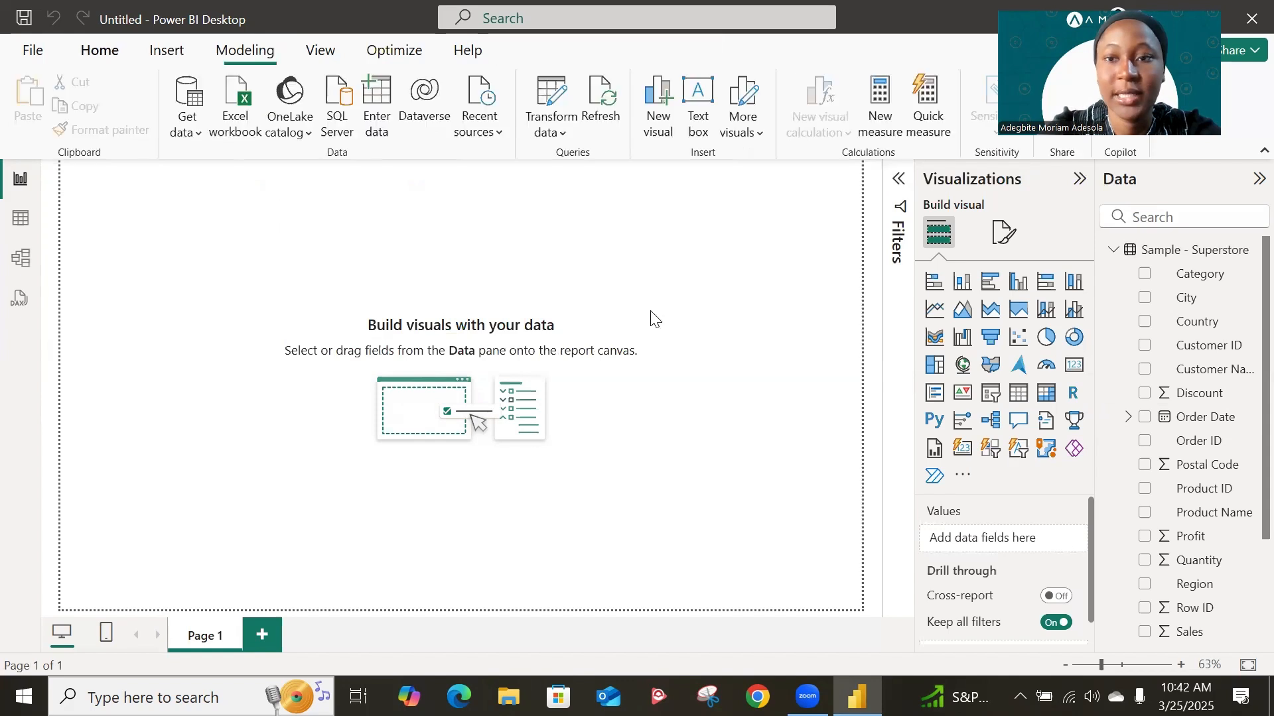
Add a card visual showing TotalSales and resize it to be slightly wider and shorter.
click(1074, 365)
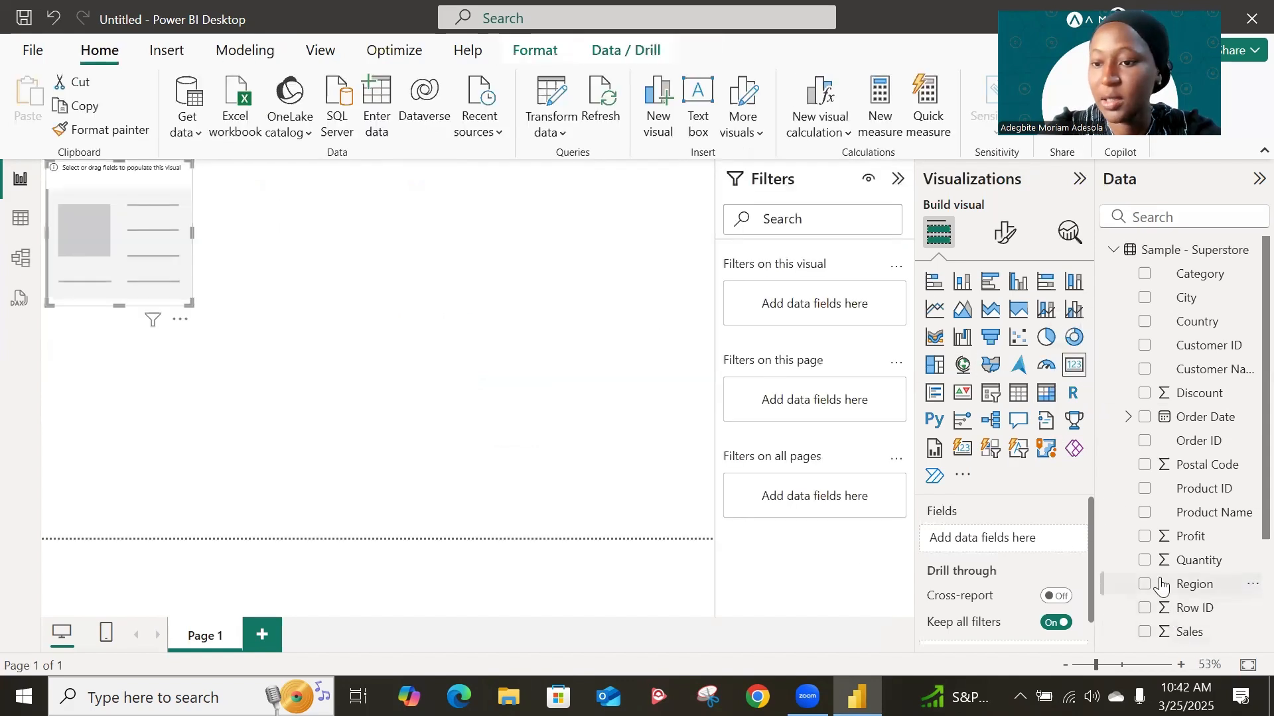
scroll(1161, 586, down, 2)
scroll(1161, 586, down, 1)
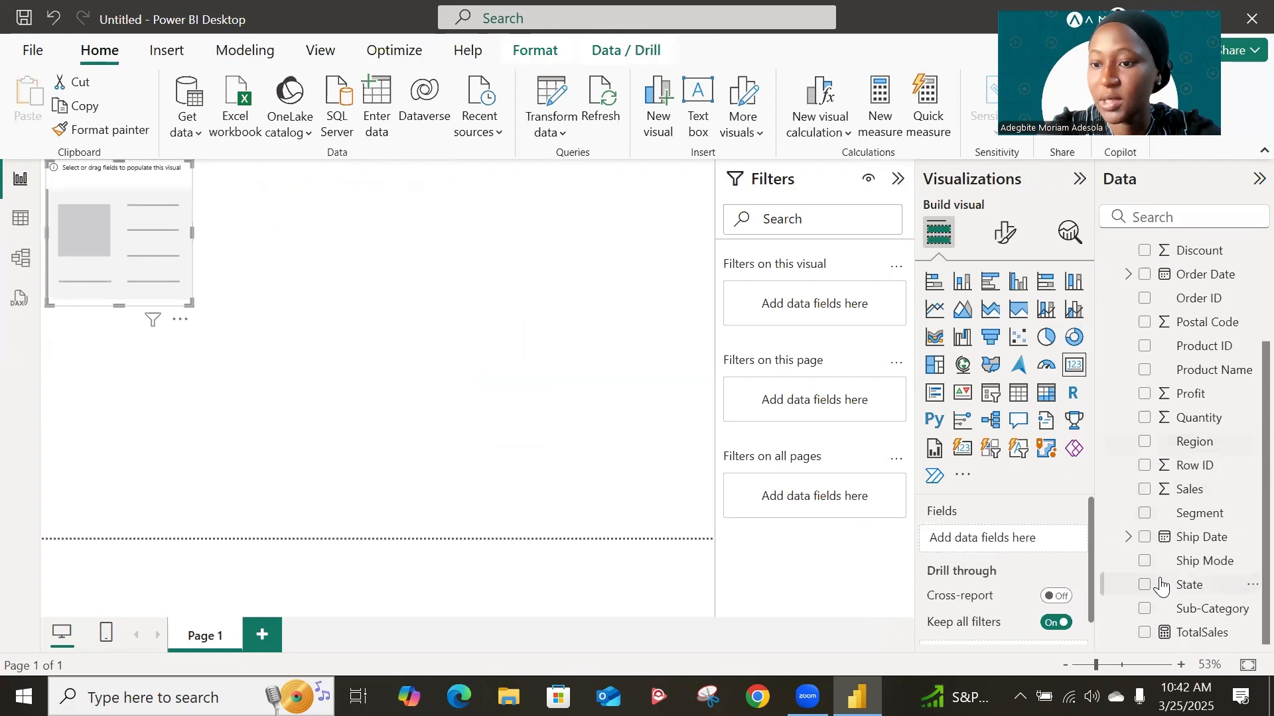
click(1144, 633)
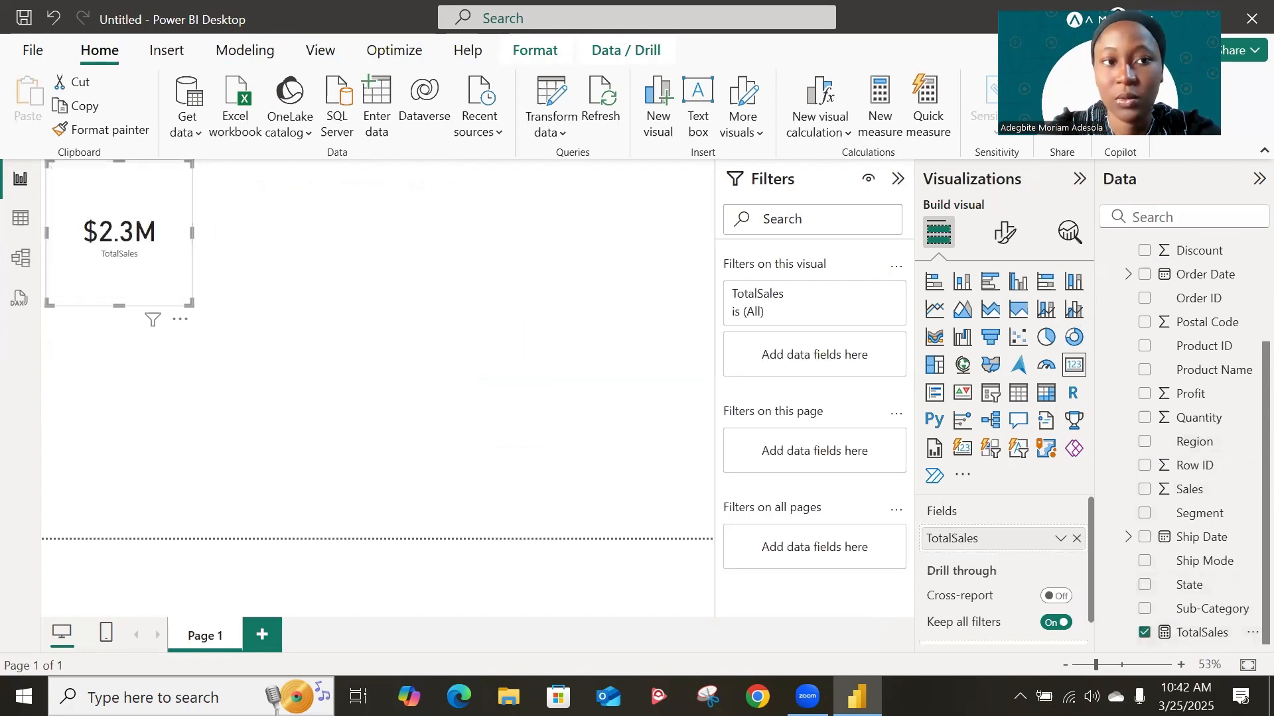
drag(187, 303, 209, 256)
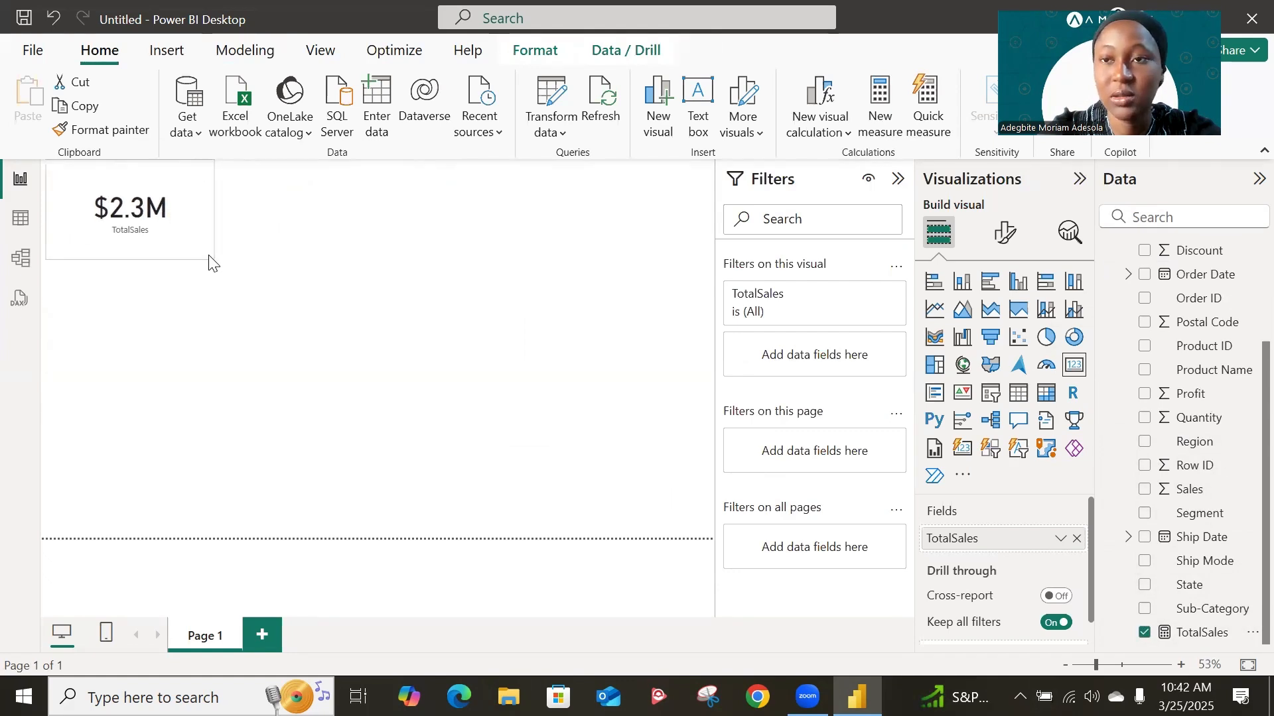
click(203, 187)
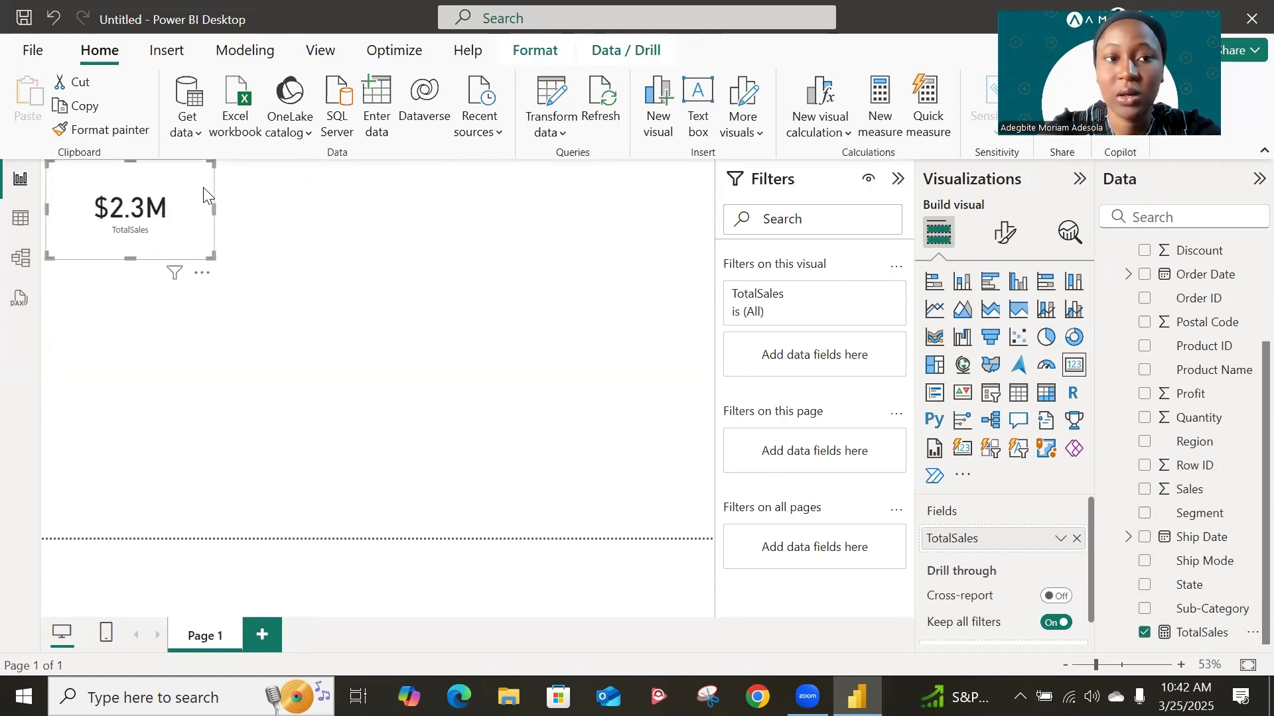
click(411, 251)
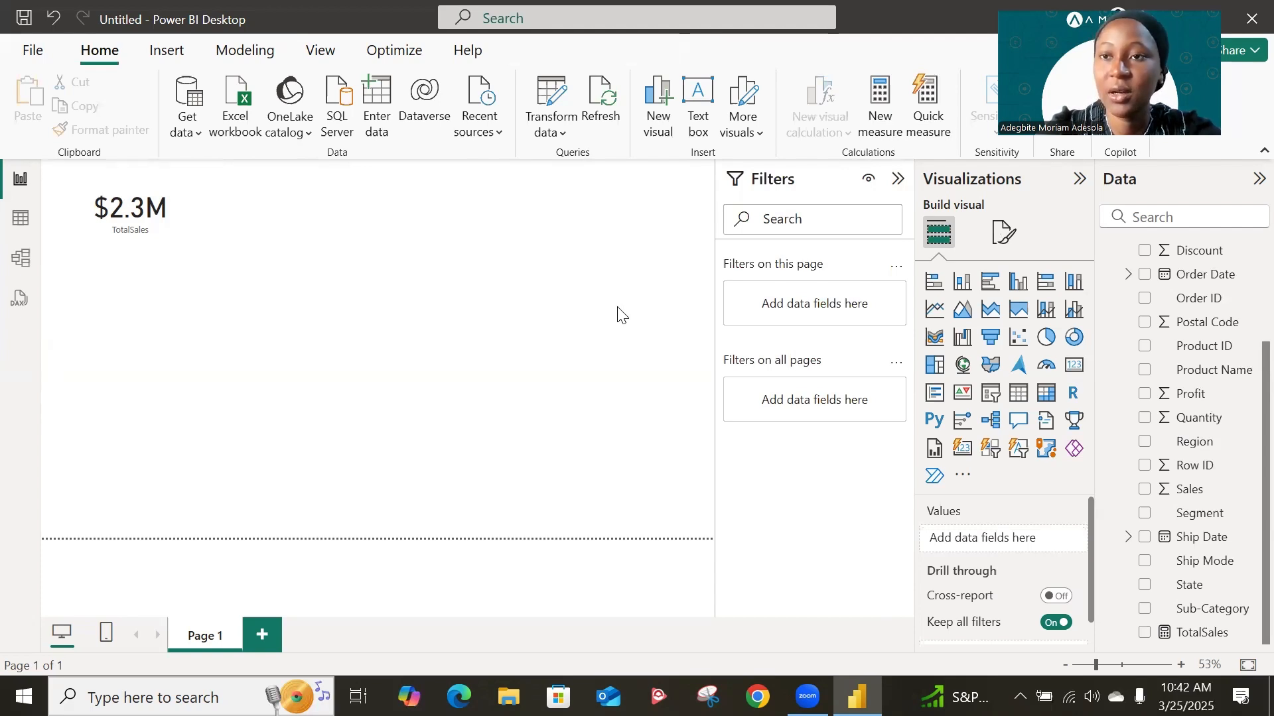
Create a new measure with the formula AverageQuantity = AVERAGE('Sample - Superstore'[Quantity]).
click(880, 133)
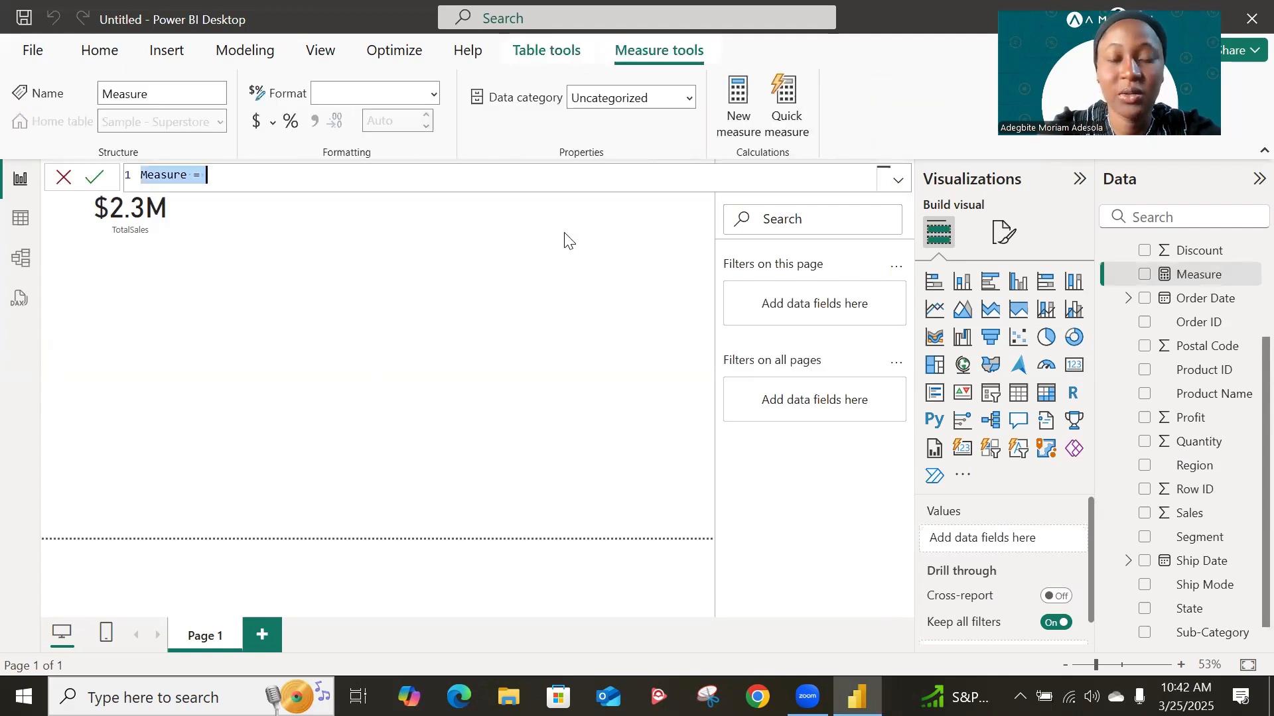
text(AverageQuantity)
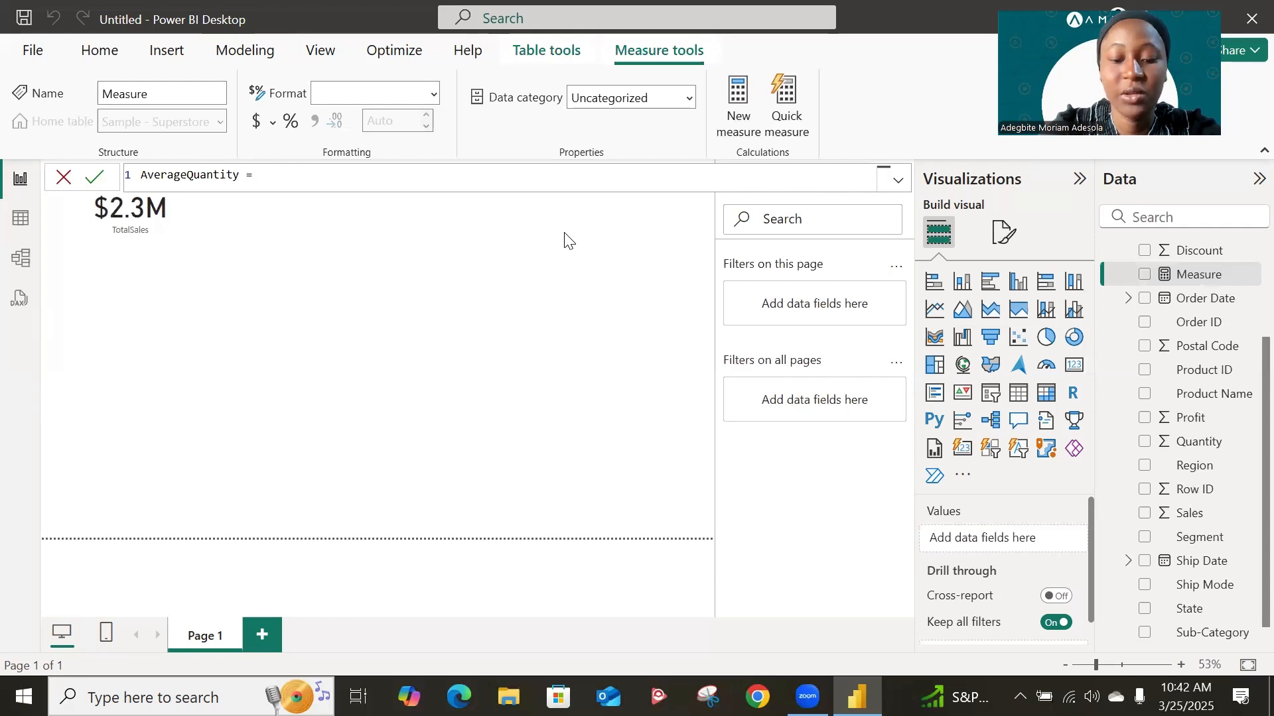
text(ave)
key(Tab)
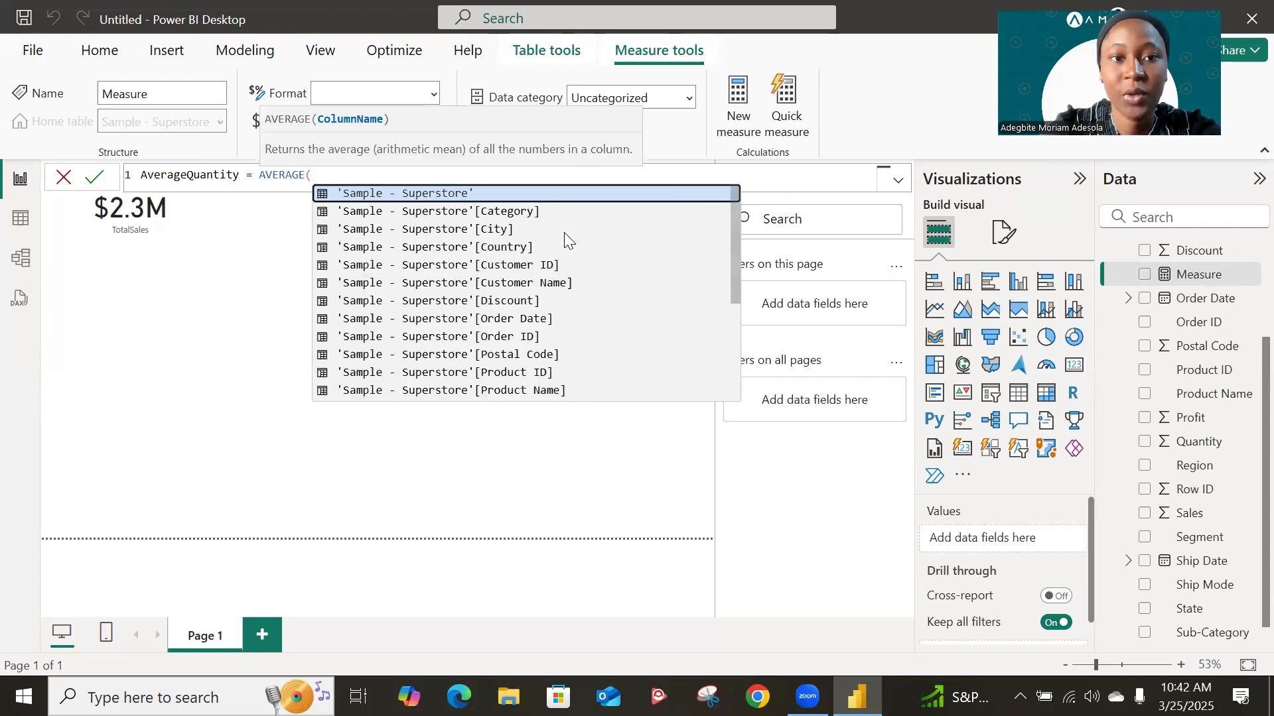
text(qu)
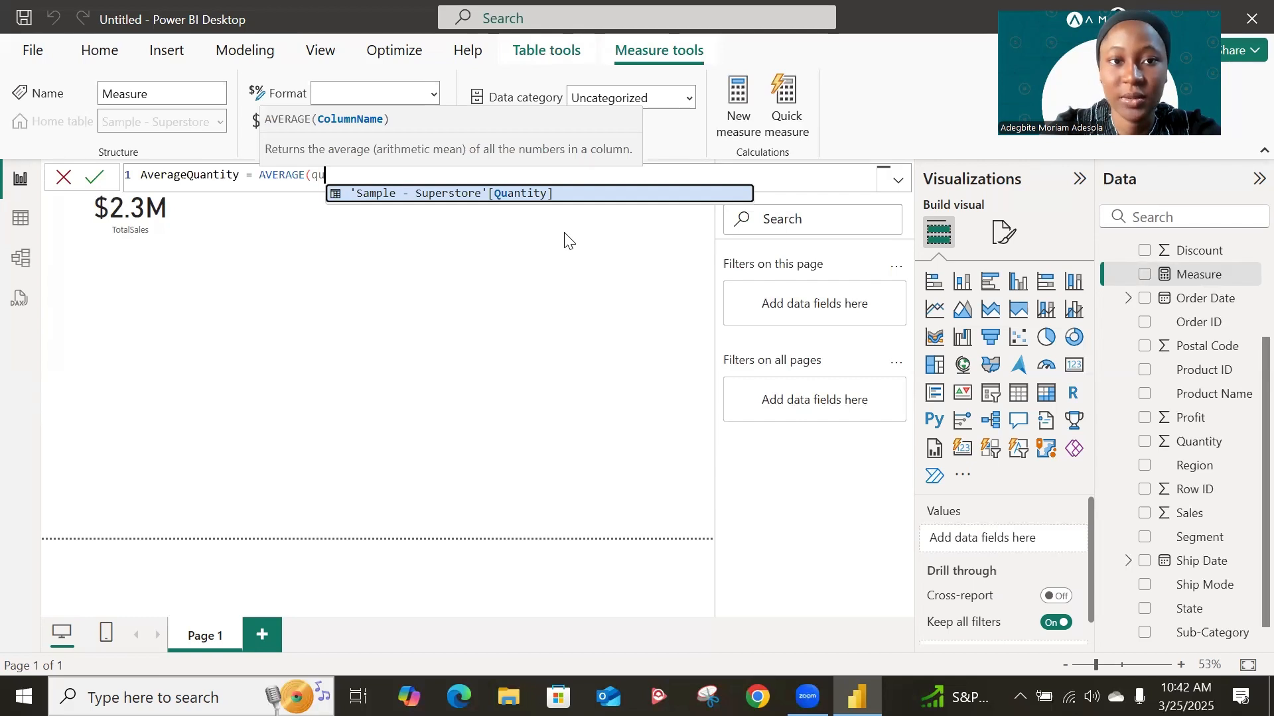
key(Tab)
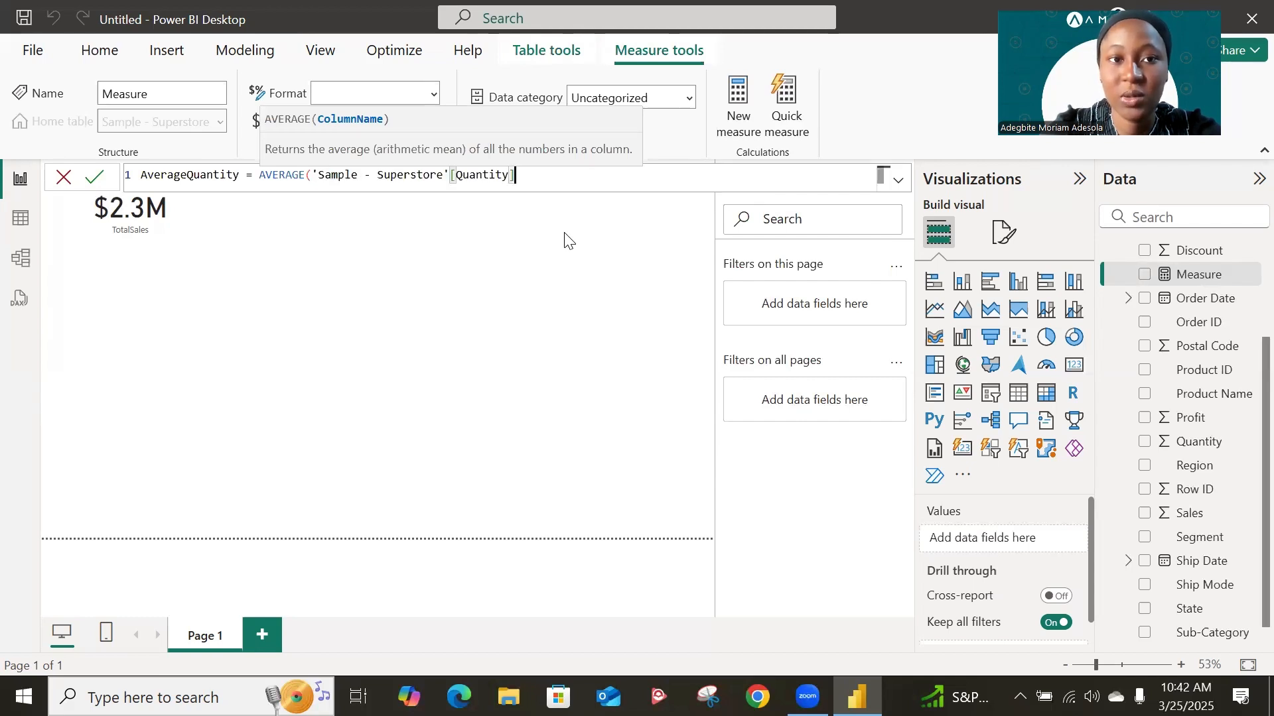
text())
key(Return)
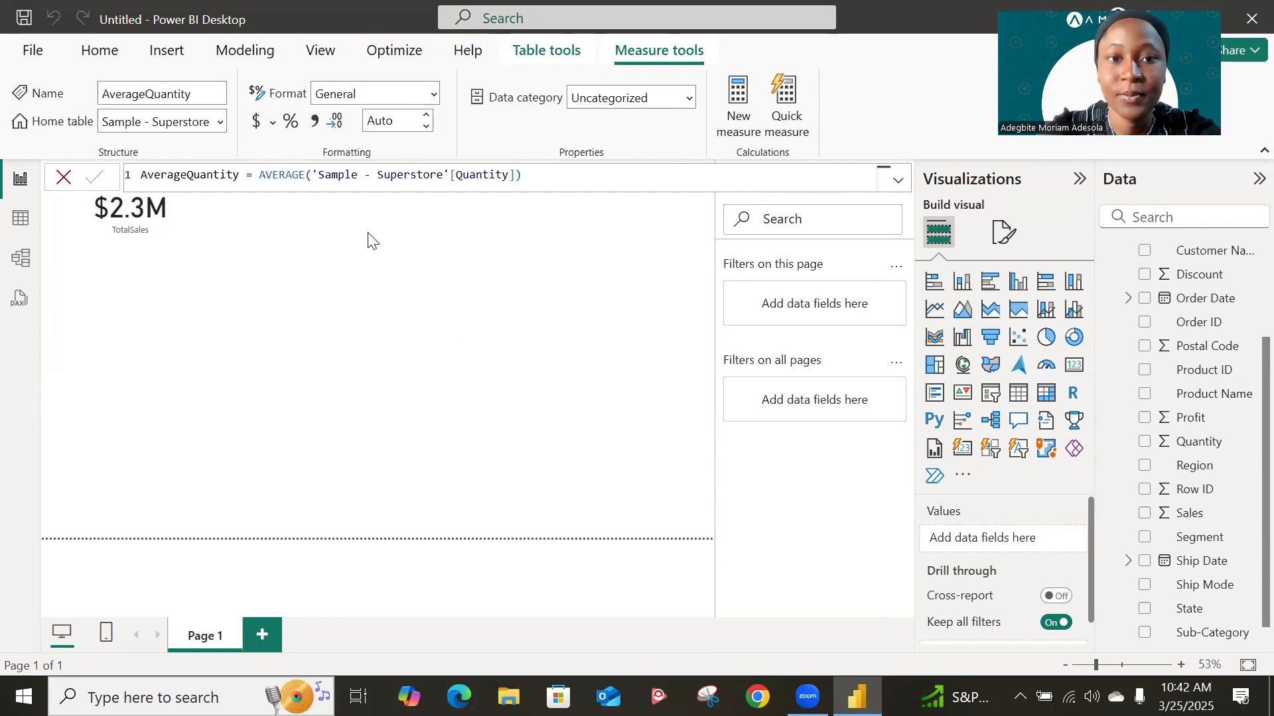
click(199, 264)
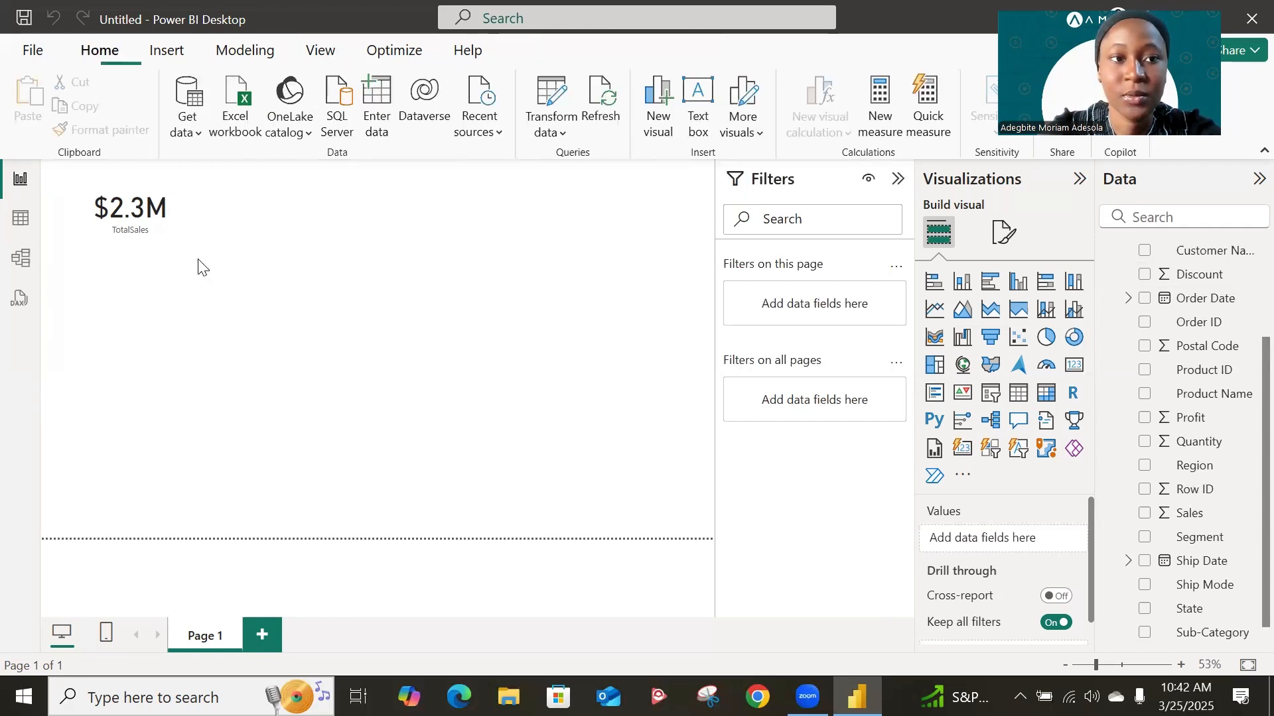
Add a second card visual showing AverageQuantity below the TotalSales card.
click(195, 213)
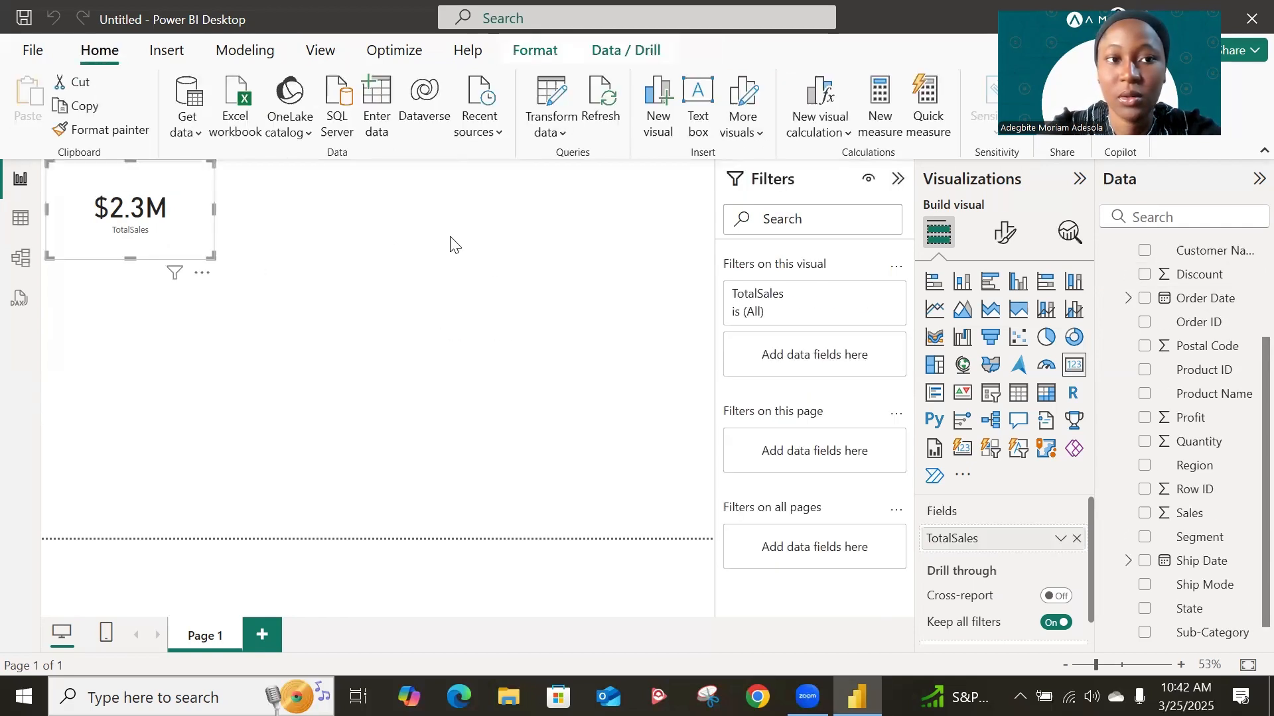
click(328, 257)
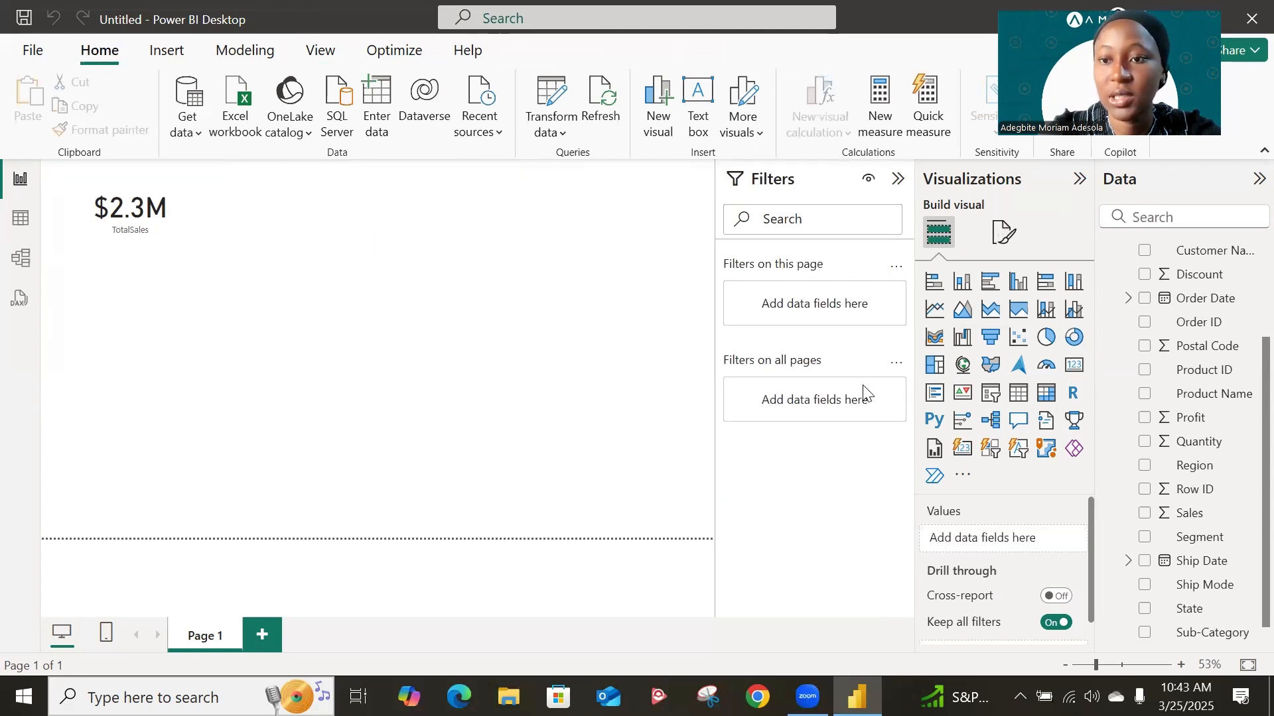
click(1072, 366)
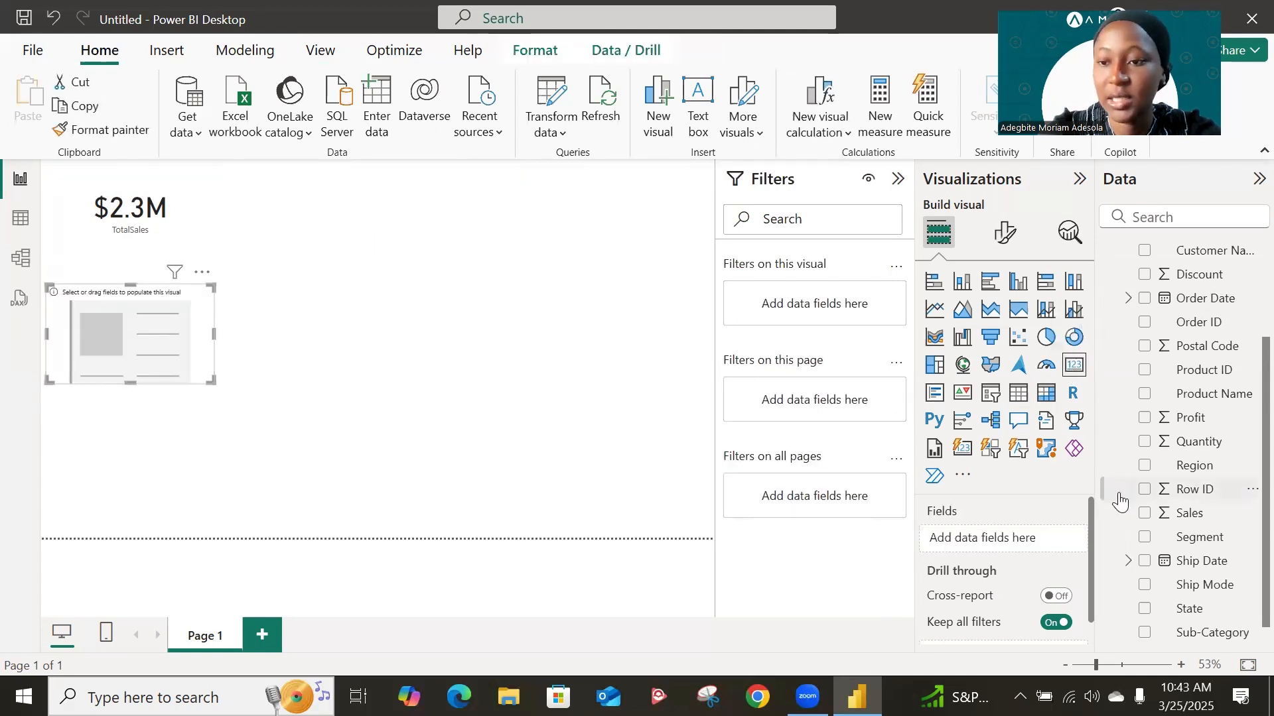
scroll(1224, 367, up, 3)
click(1144, 274)
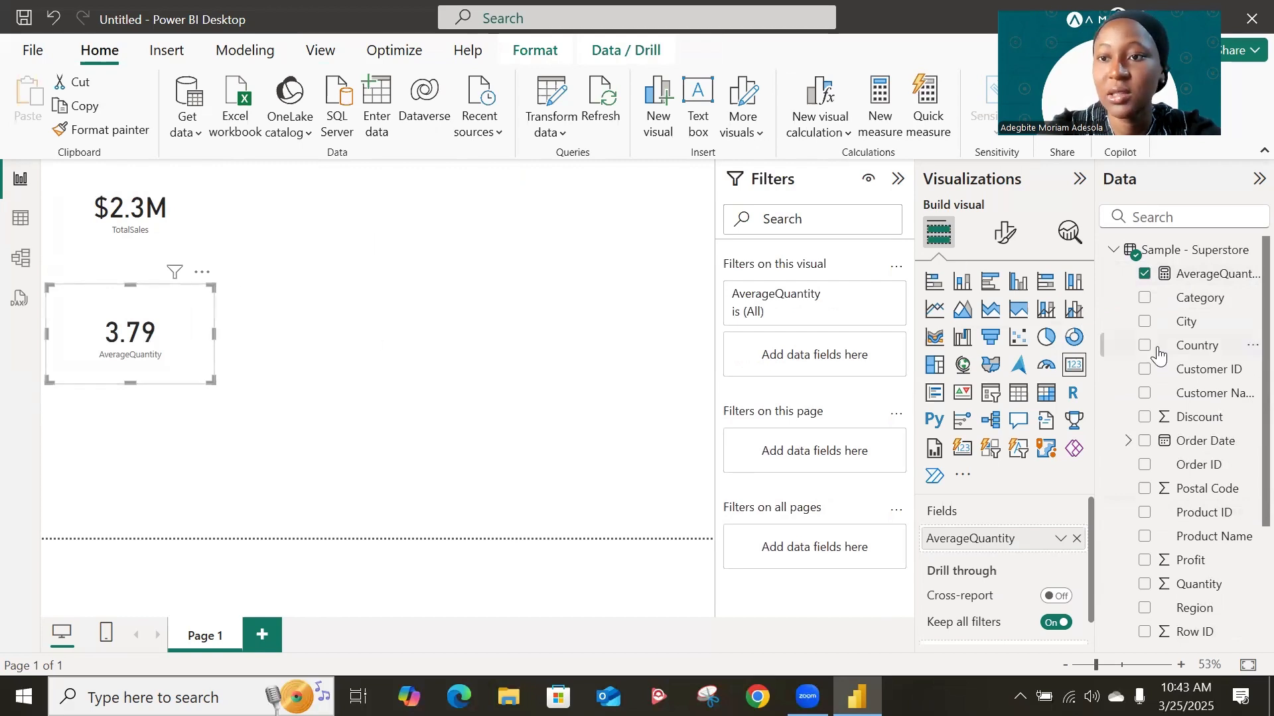
Set the AverageQuantity measure to 0 decimal places and make its card slightly shorter.
click(1203, 275)
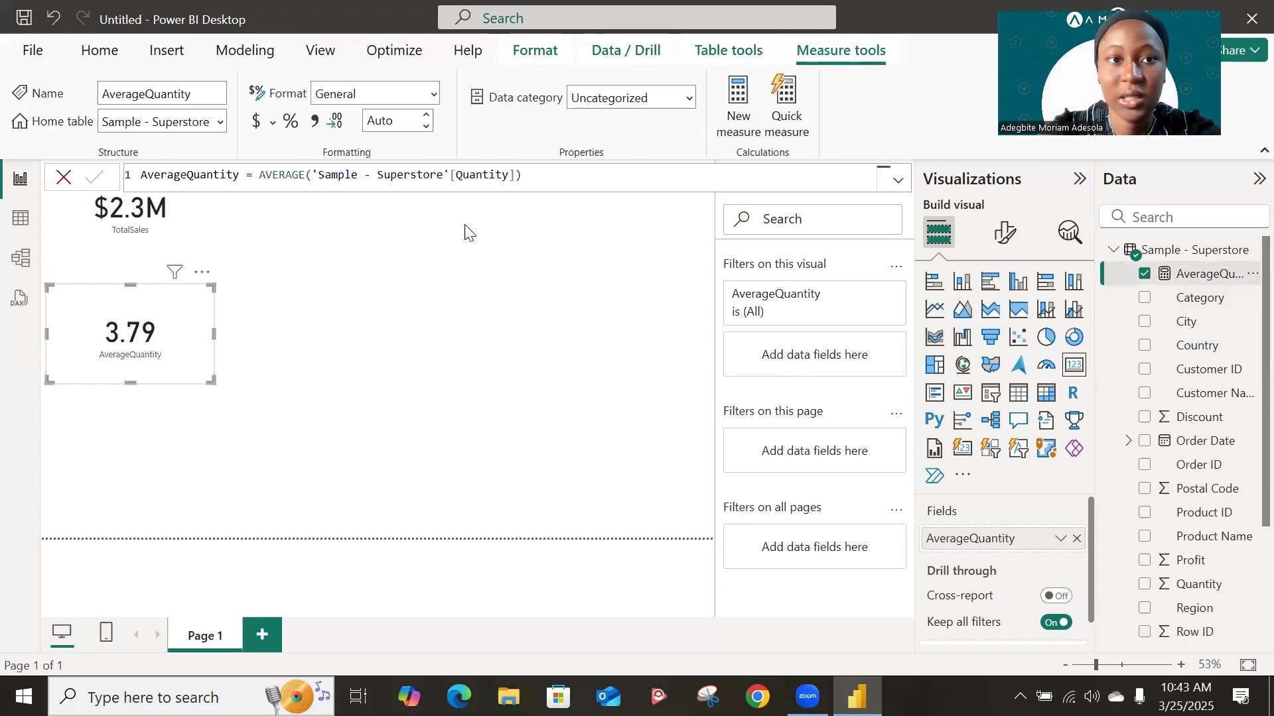
click(392, 126)
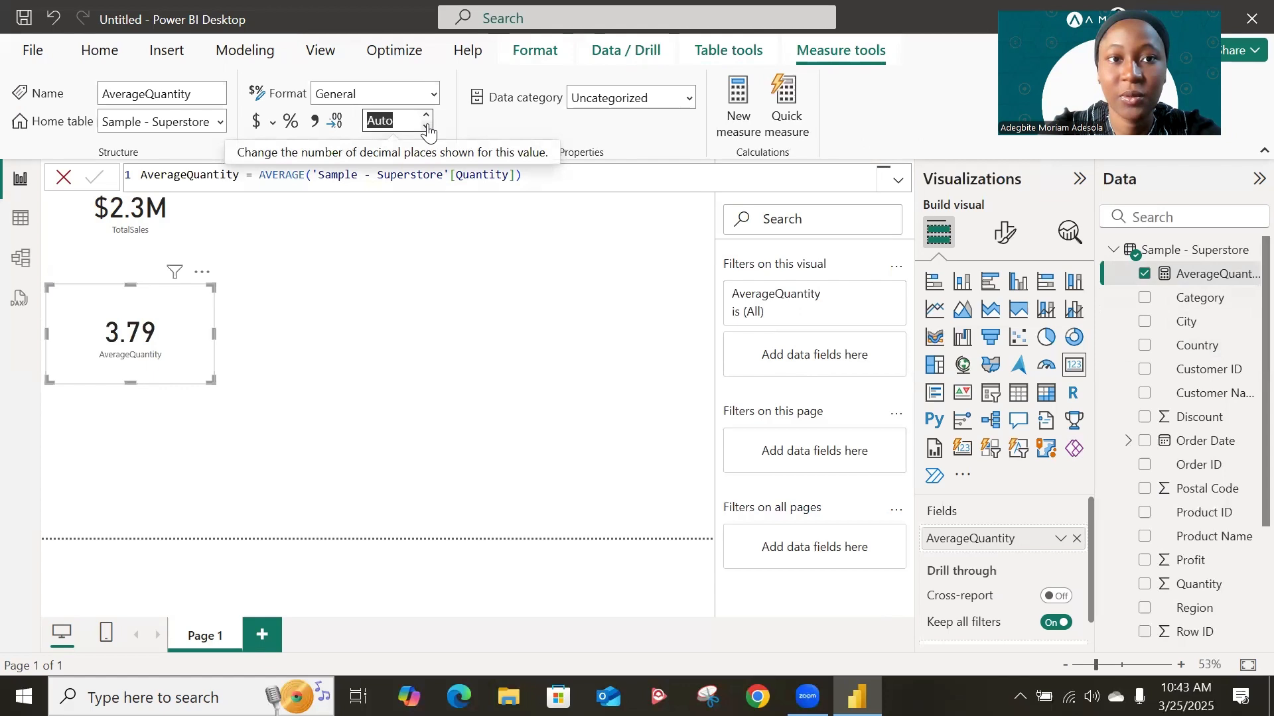
click(426, 127)
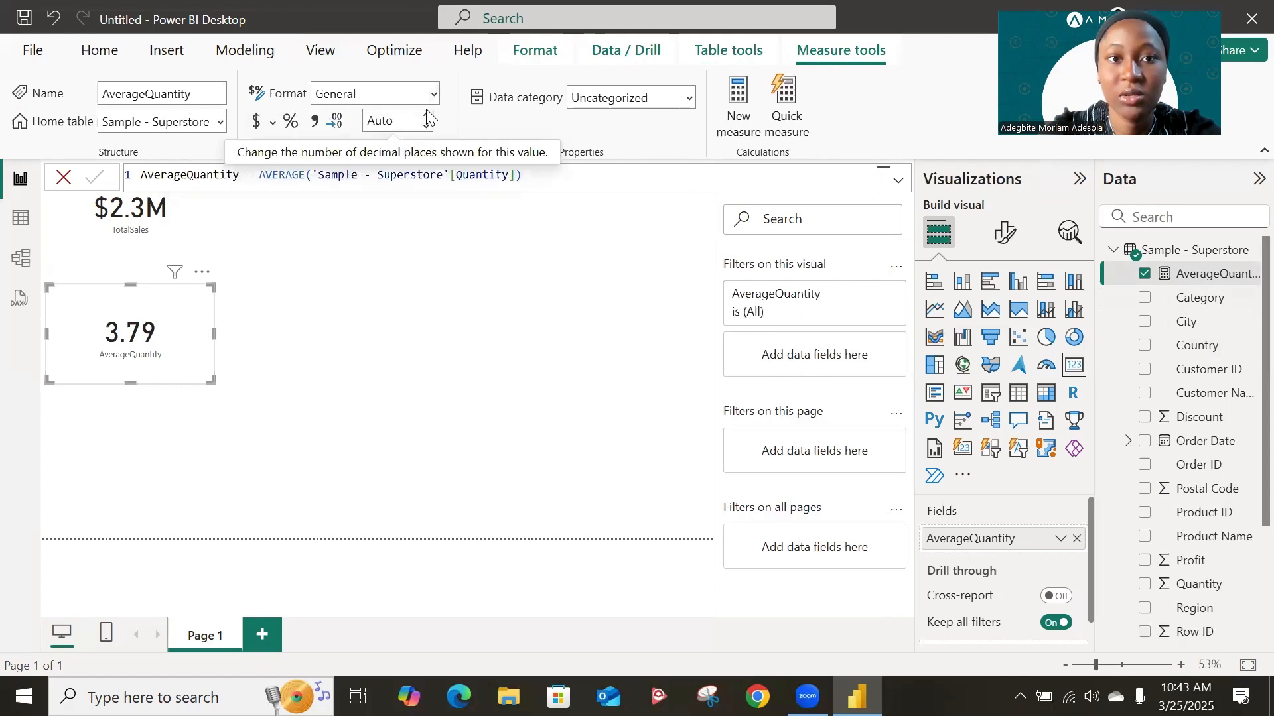
click(427, 114)
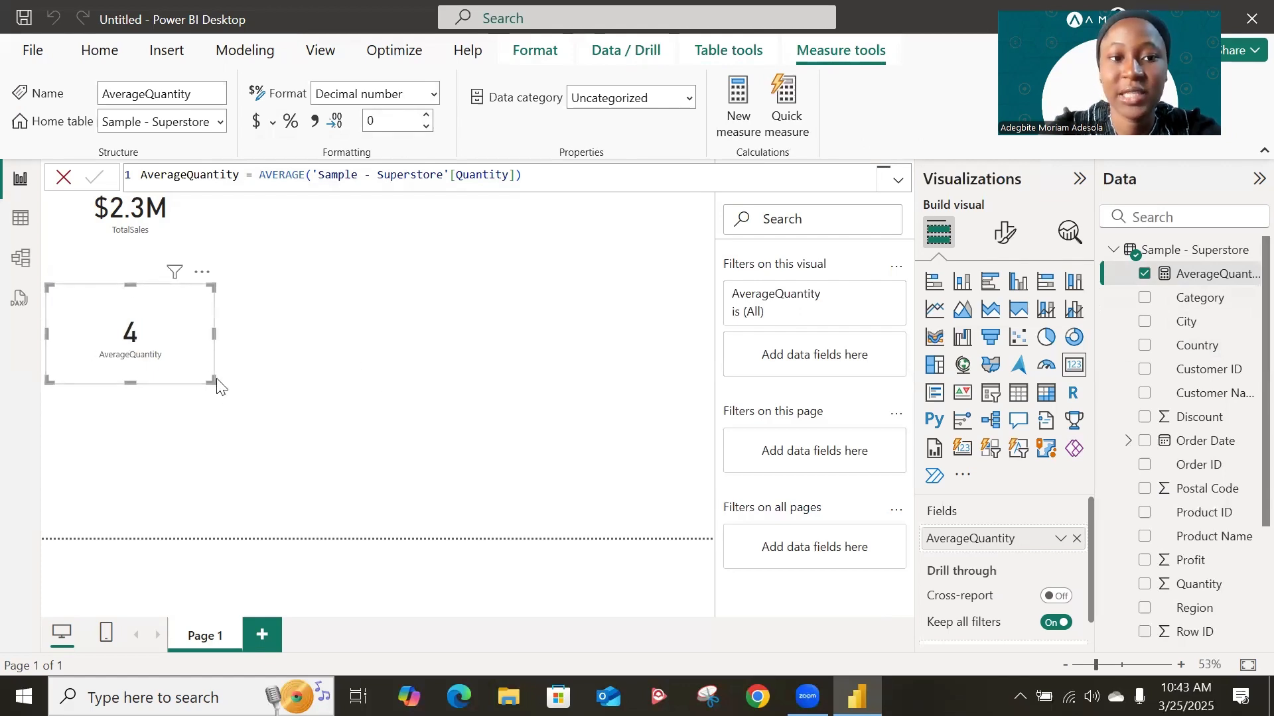
drag(212, 378, 212, 367)
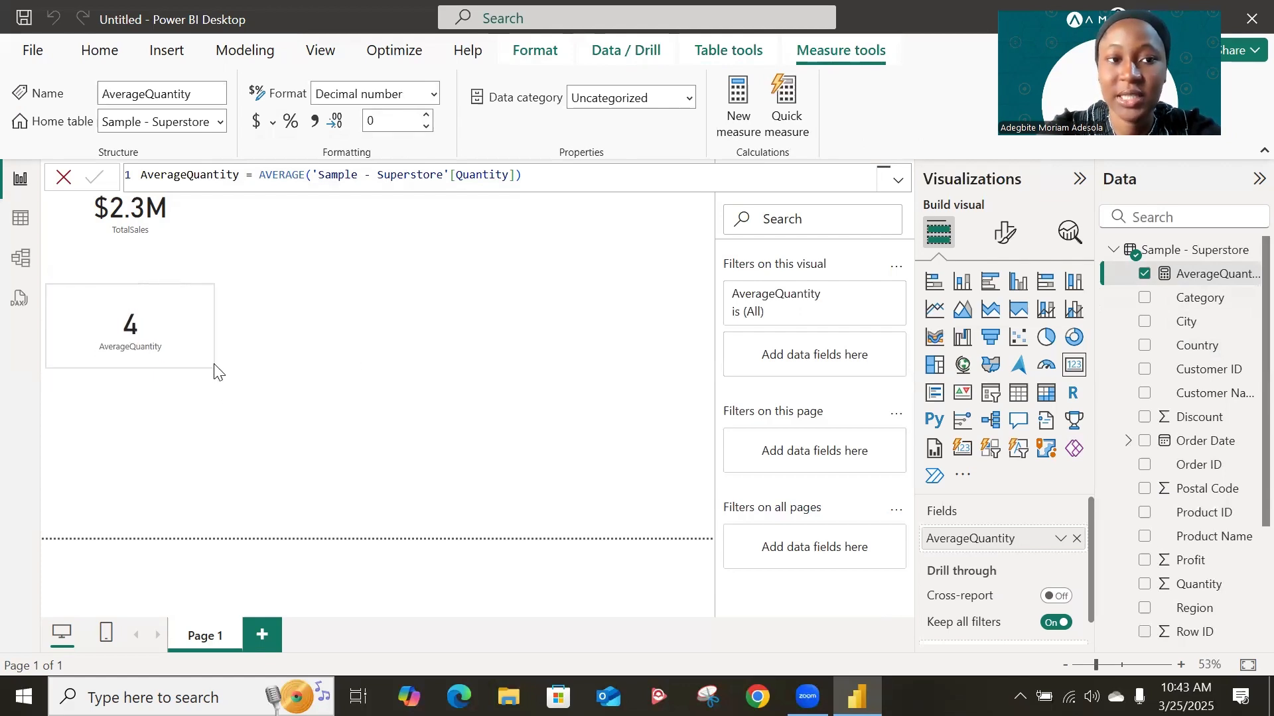
click(304, 366)
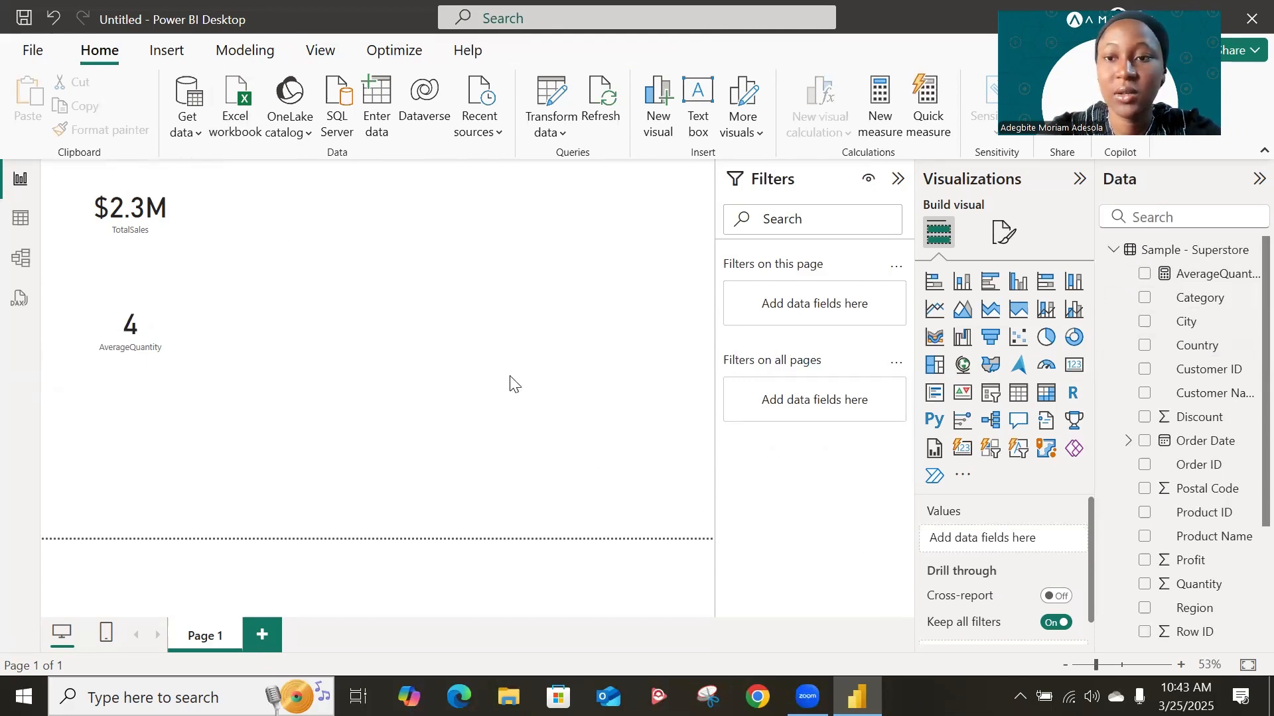
Create a new measure with the formula NumberofCustomers = COUNT('Sample - Superstore'[Customer ID]).
click(881, 110)
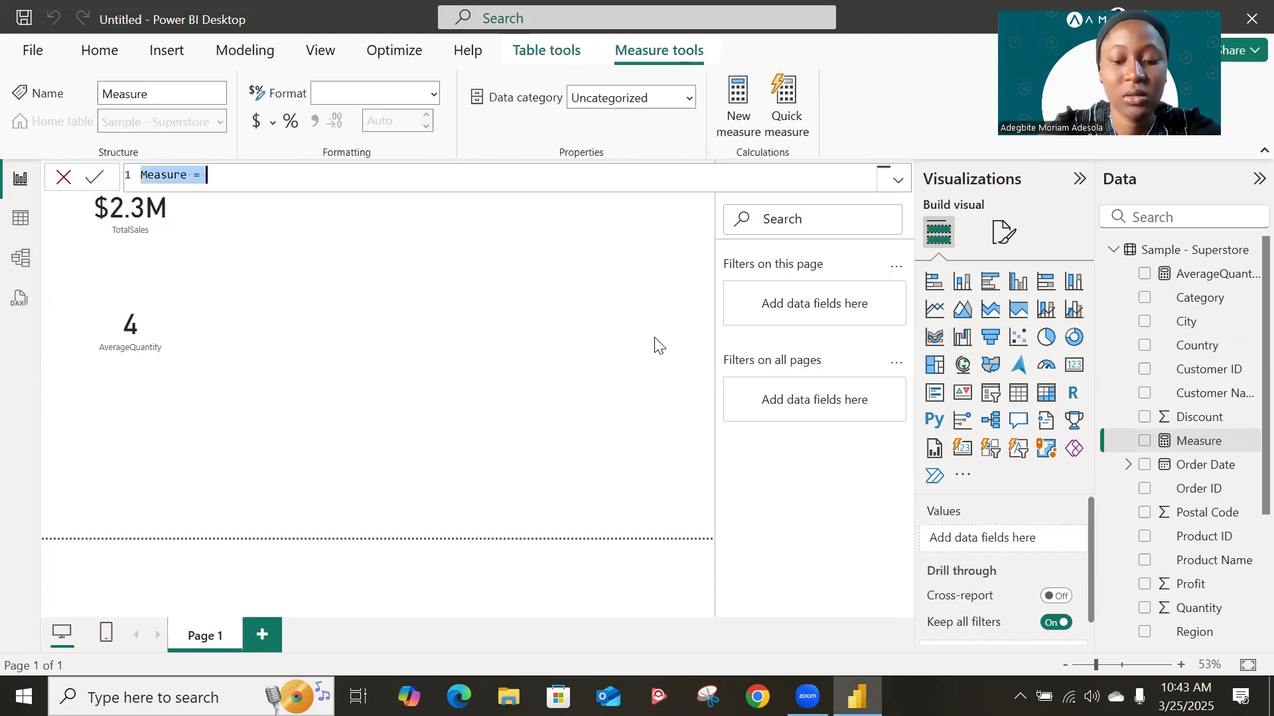
text(NumberofCustomer)
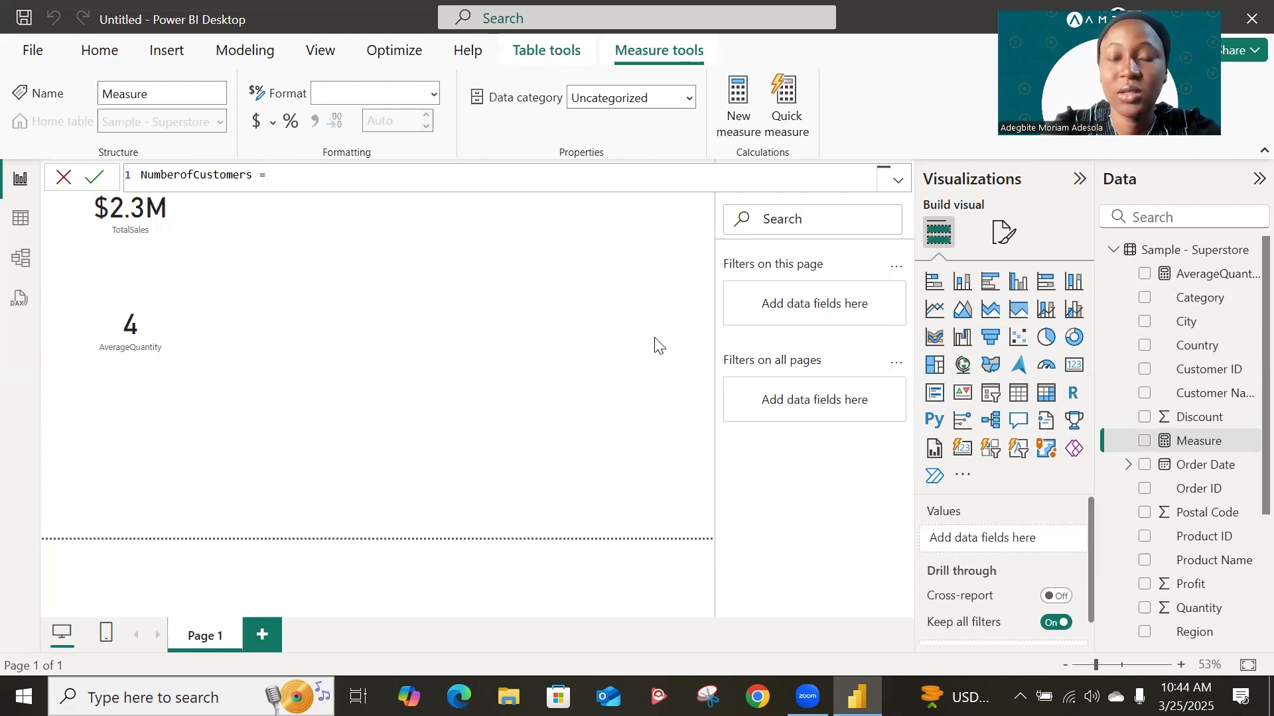
text(s = )
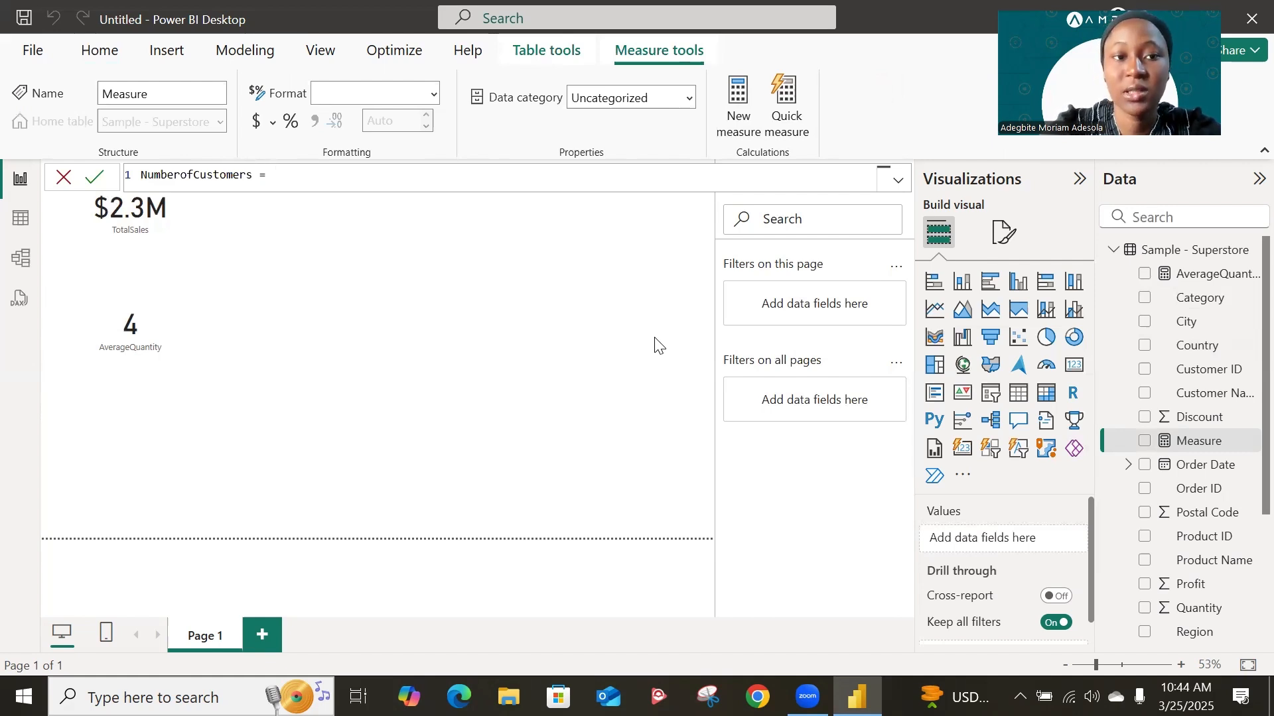
text(COUNT()
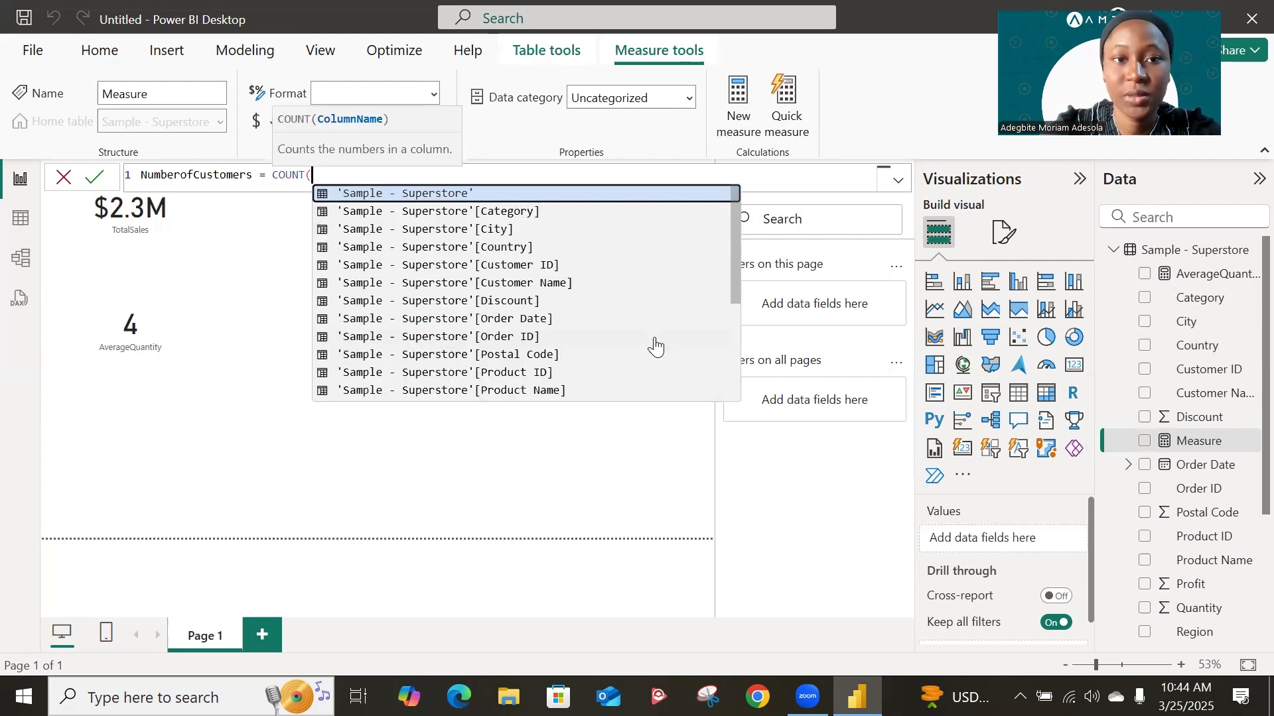
text(cus)
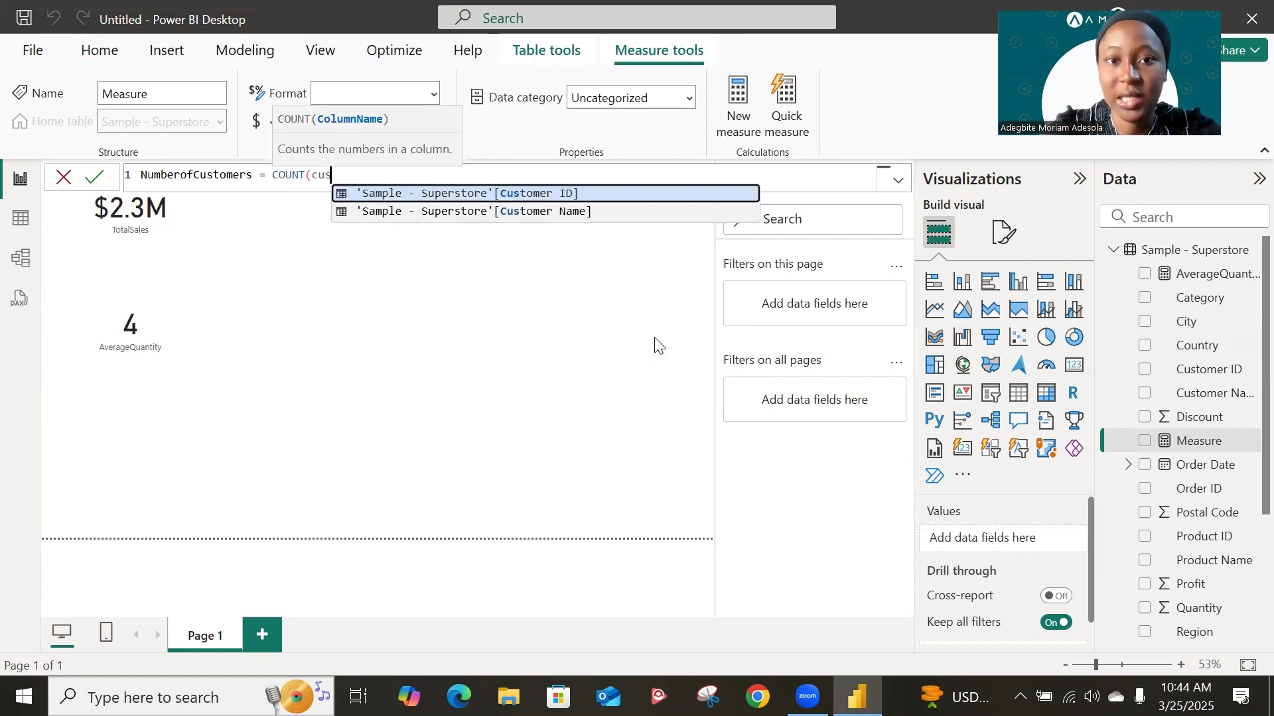
key(Tab)
text())
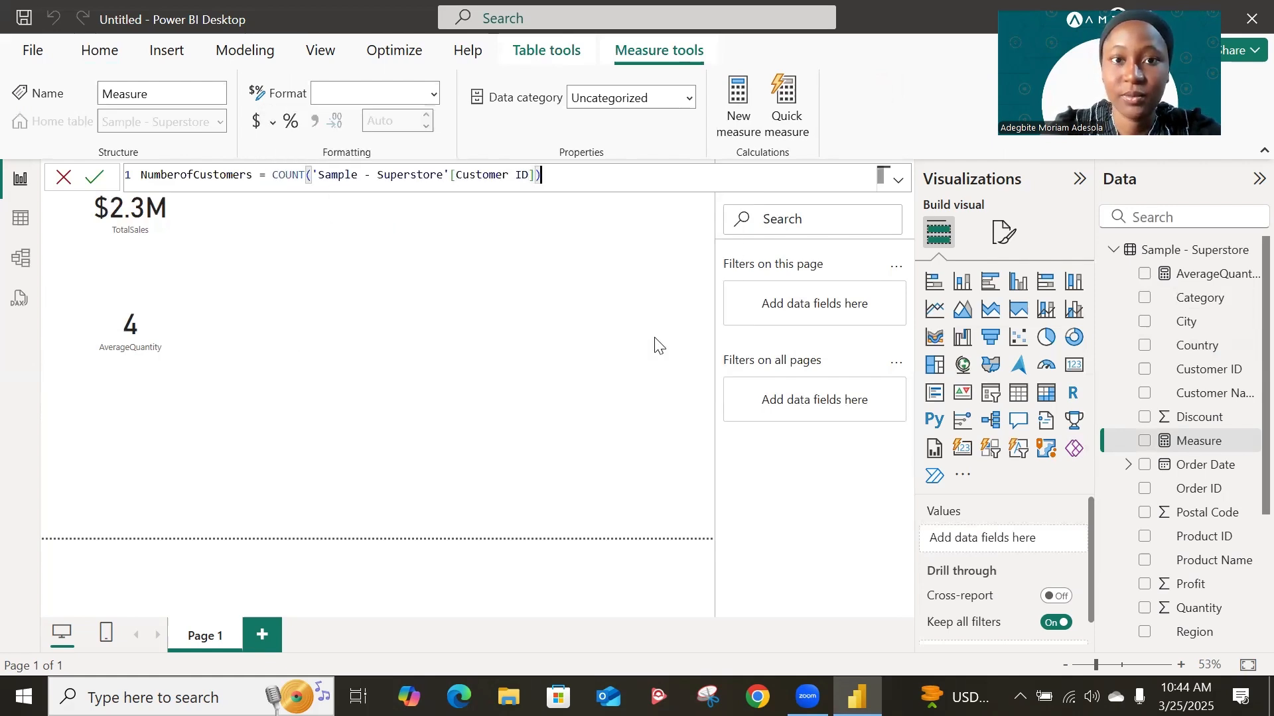
key(Return)
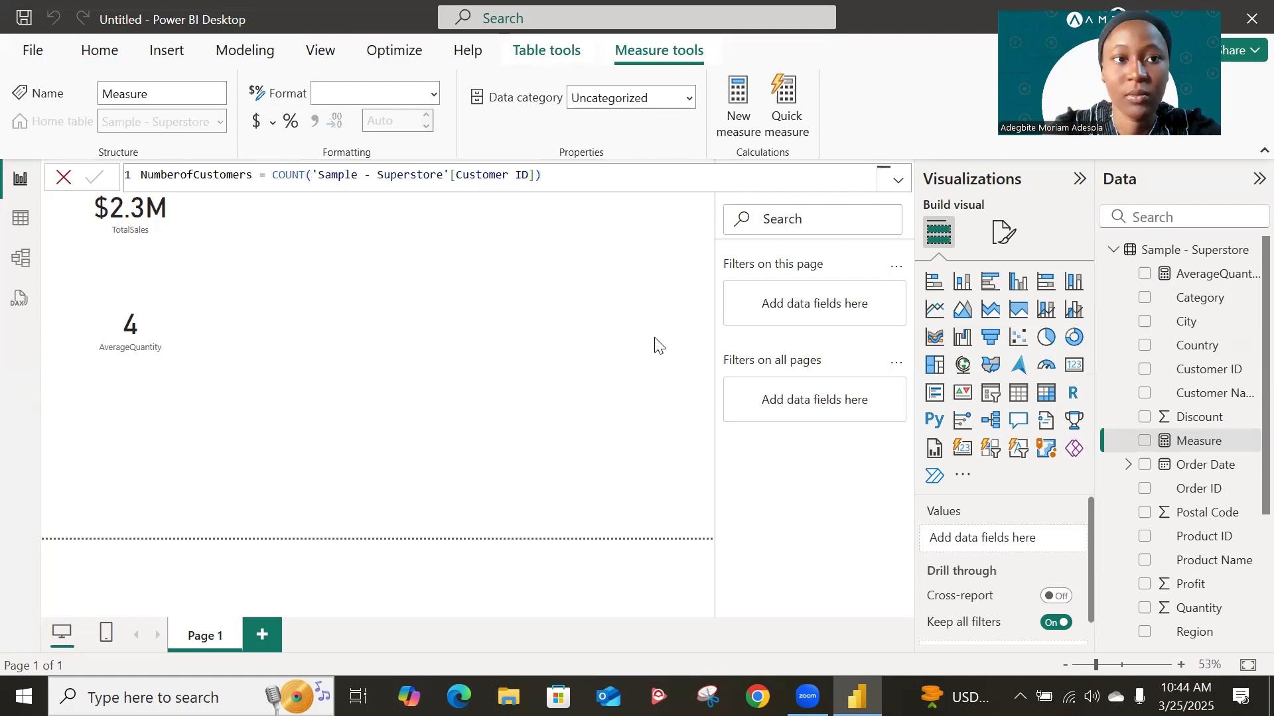
click(434, 341)
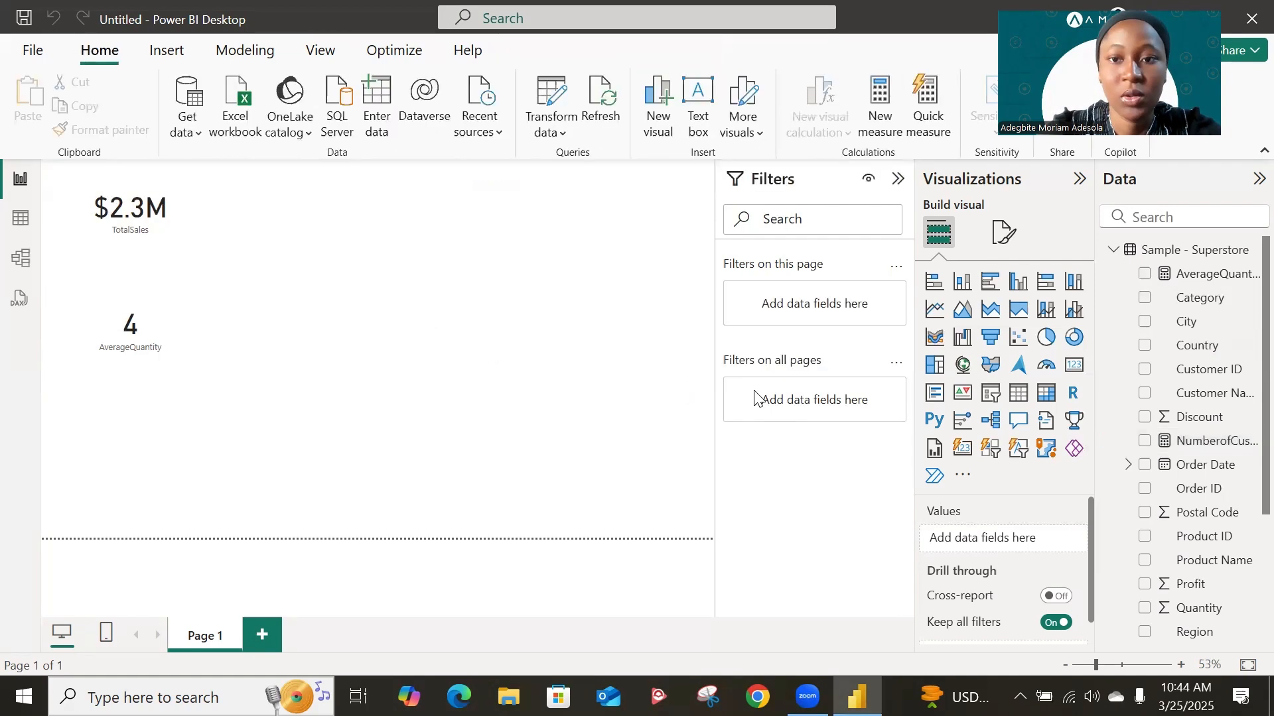
Add a card visual showing NumberofCustomers below the AverageQuantity card.
click(1075, 367)
click(1147, 442)
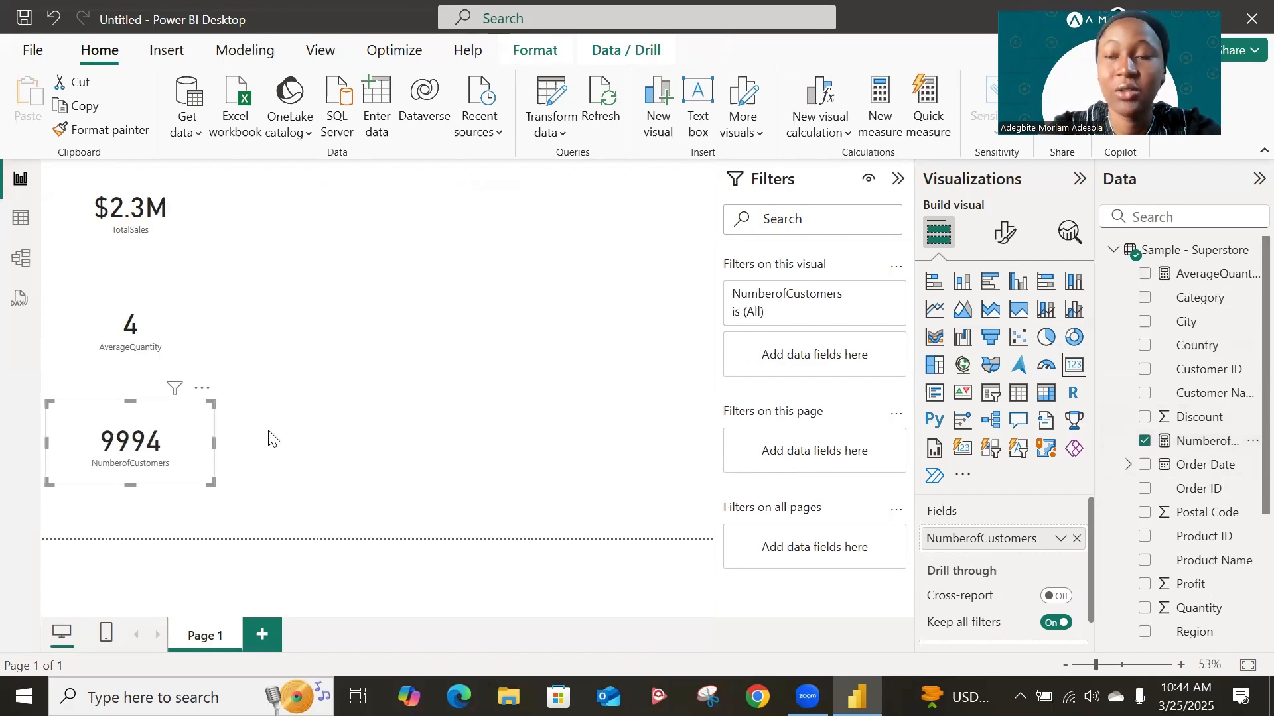
click(434, 383)
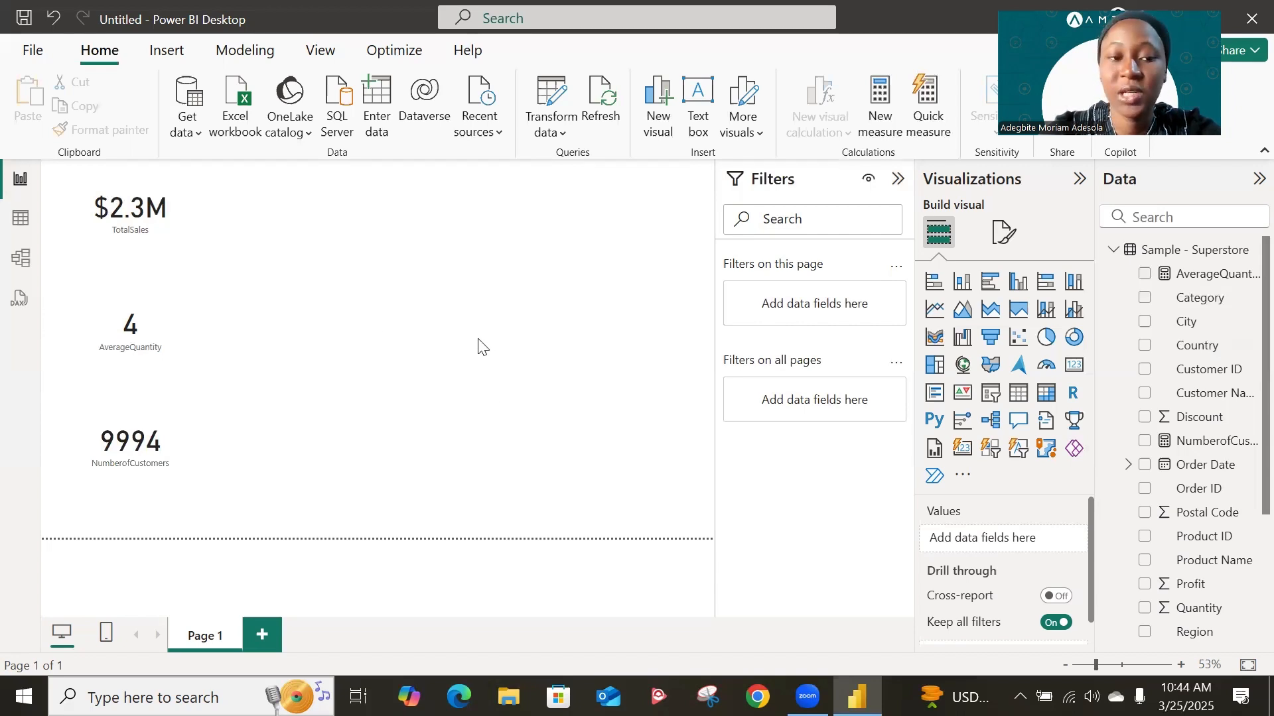
Create a new measure with the formula DistinctCustomers = DISTINCTCOUNT('Sample - Superstore'[Customer Name]).
click(874, 121)
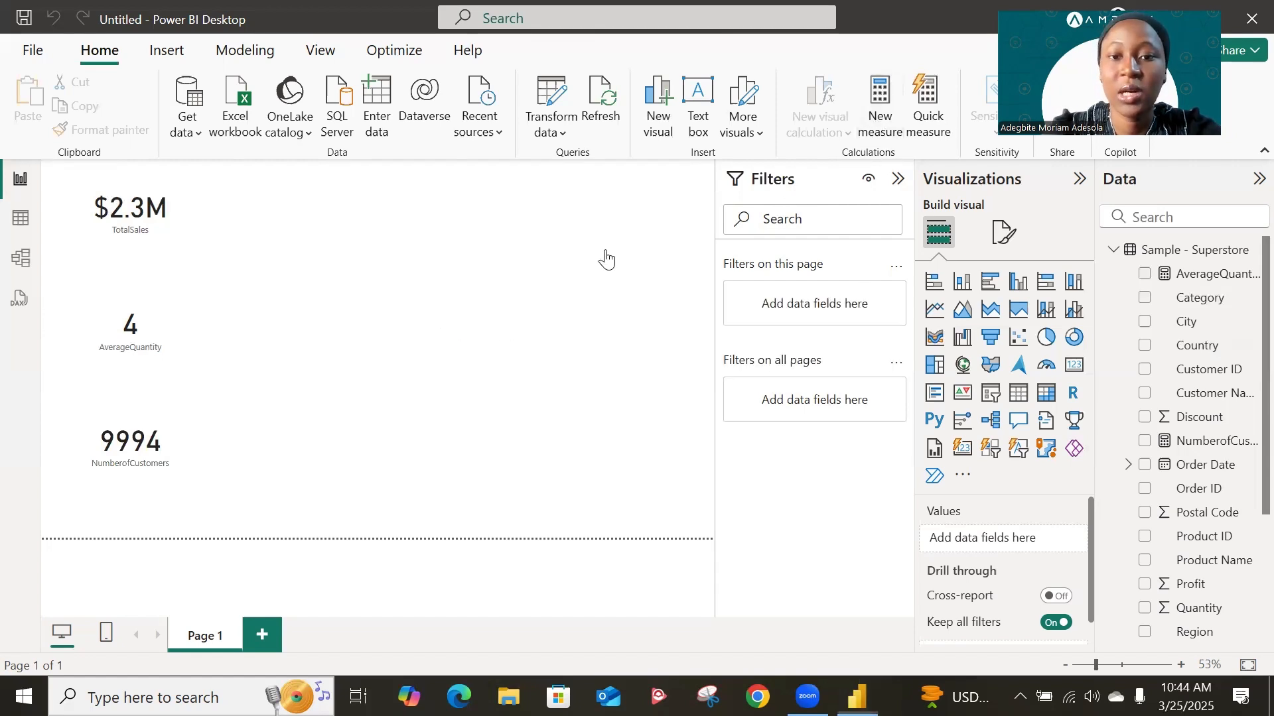
text(D)
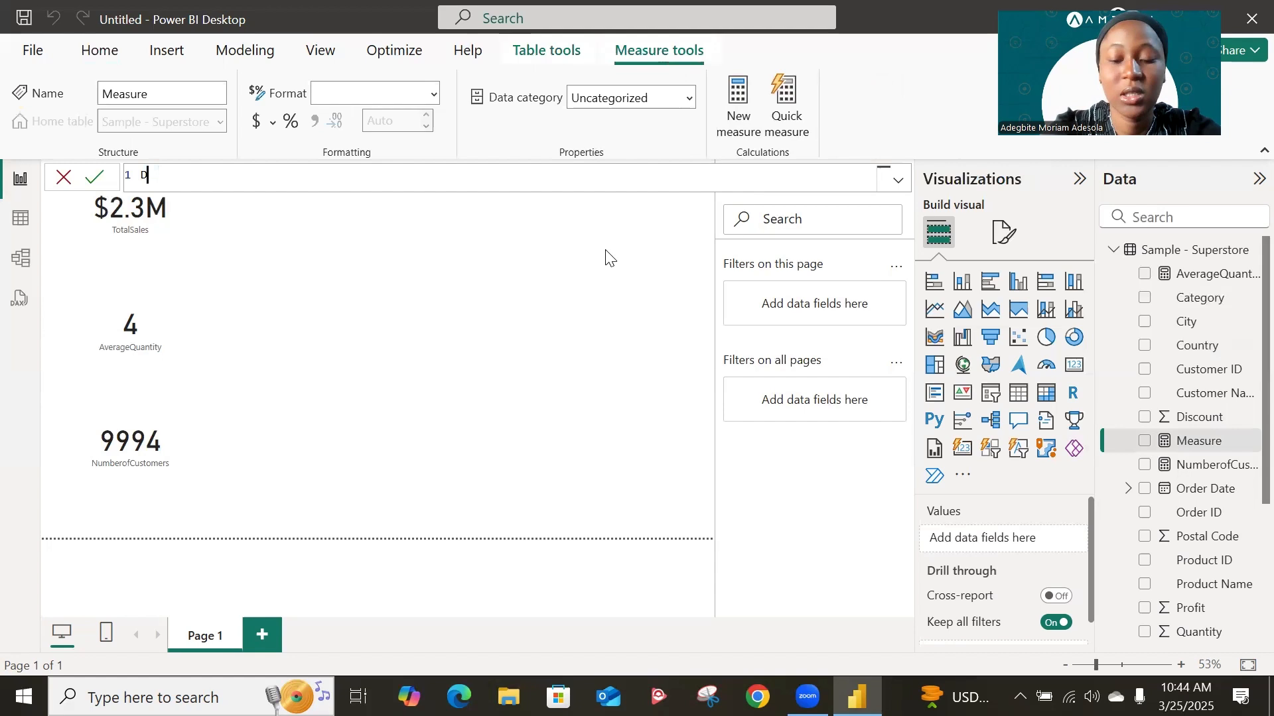
text(istin)
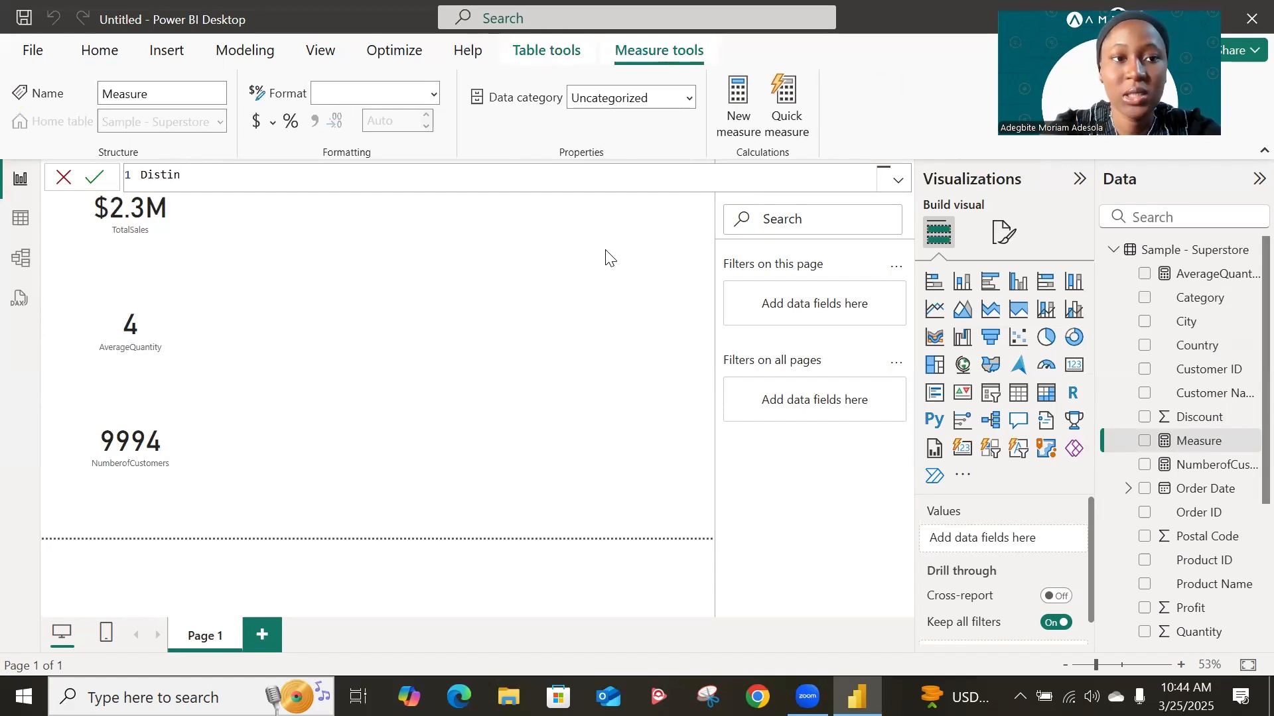
text(ct)
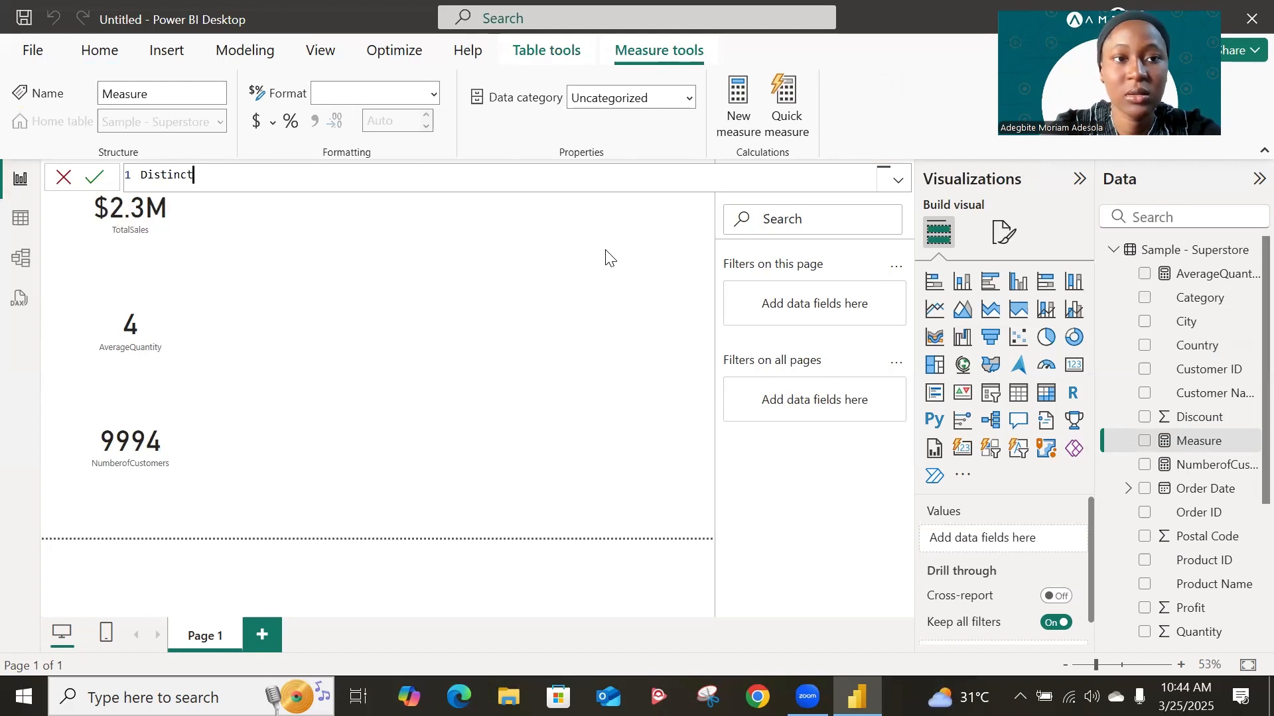
text(Customers = dis)
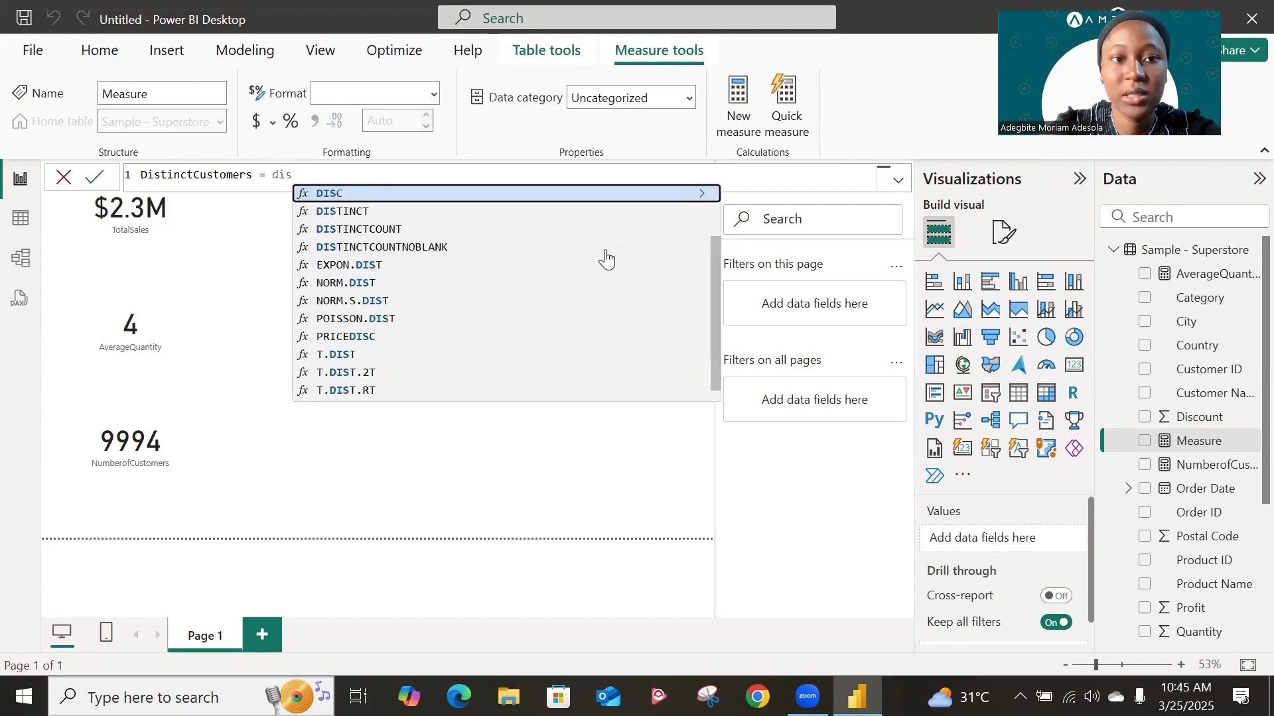
key(Down)
key(Down)
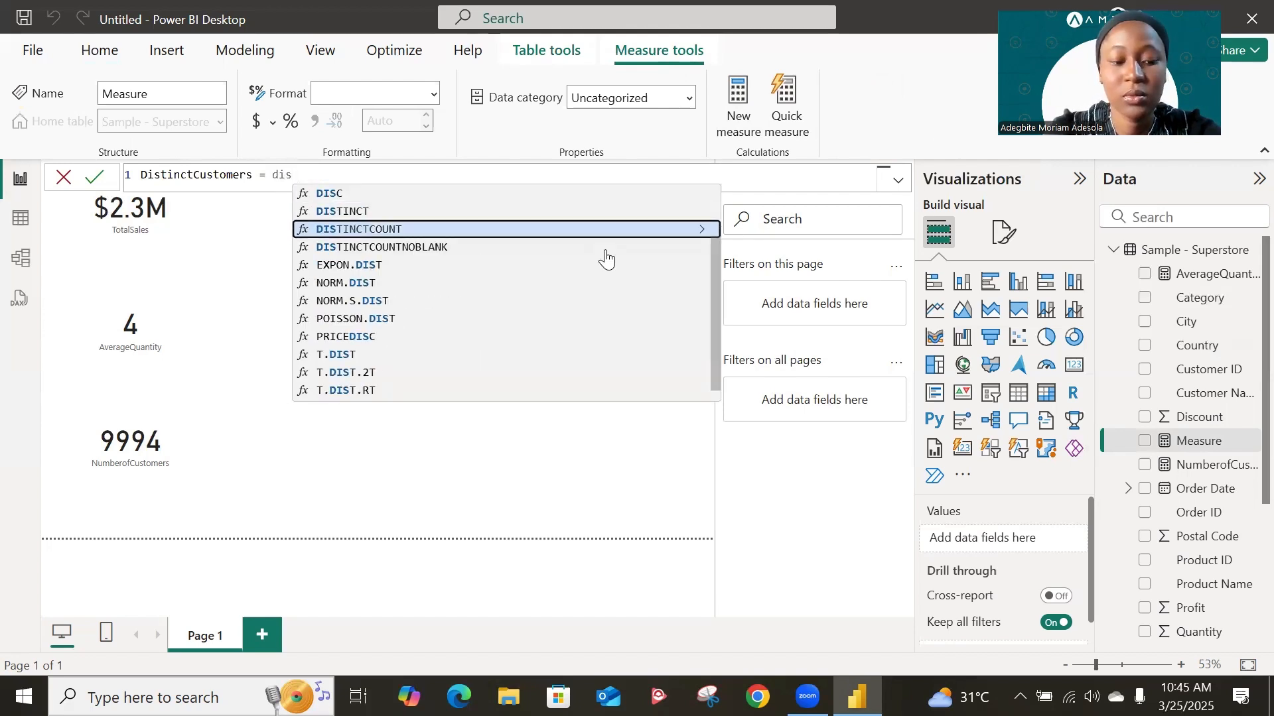
key(Tab)
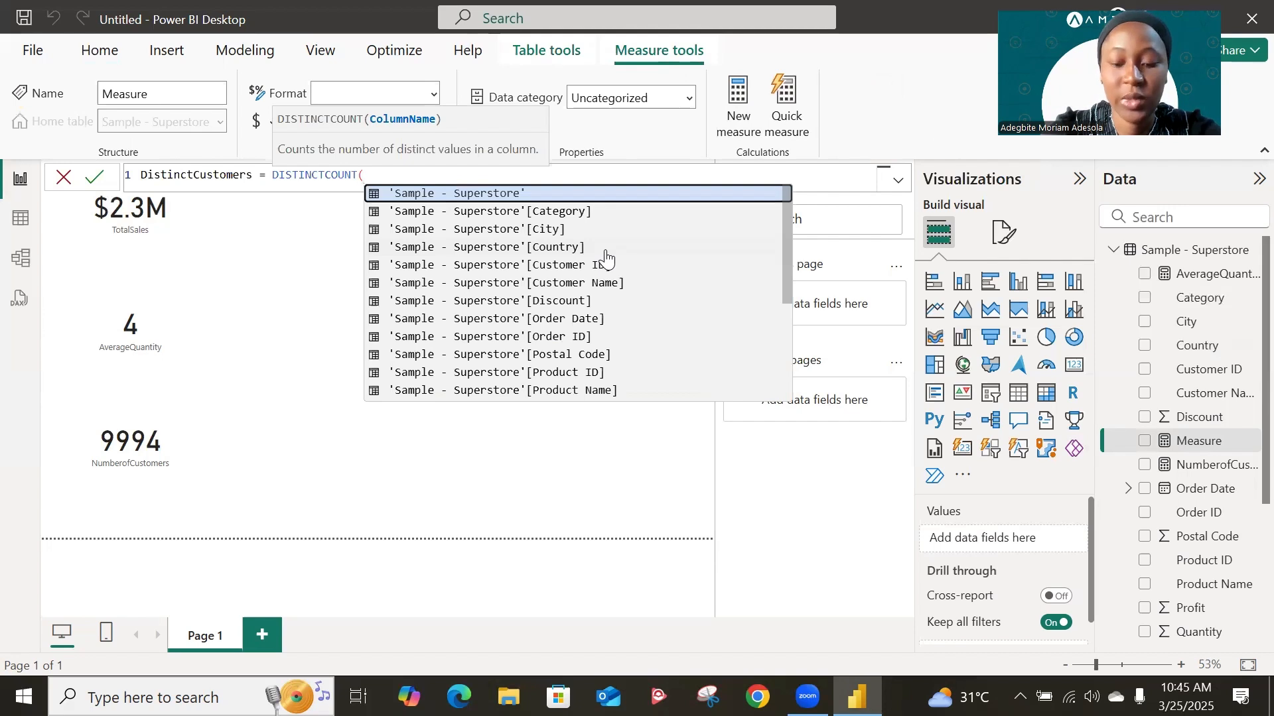
text(cus)
key(Down)
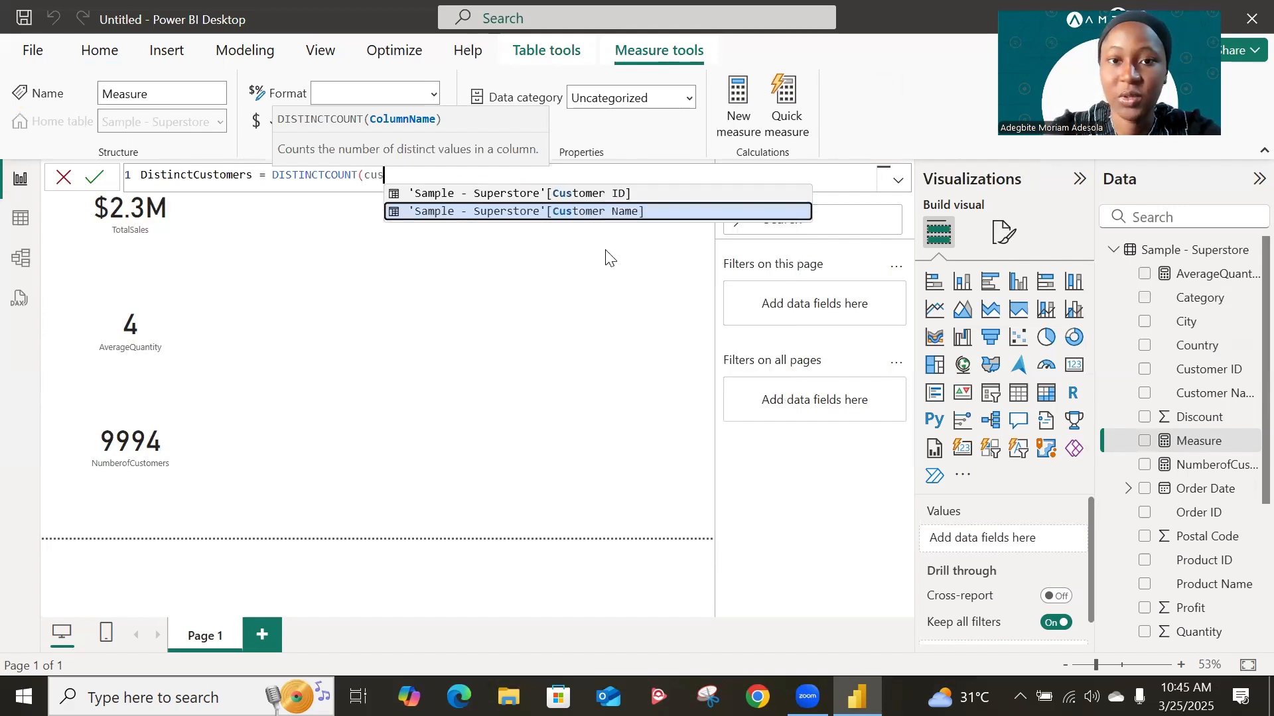
key(Tab)
text())
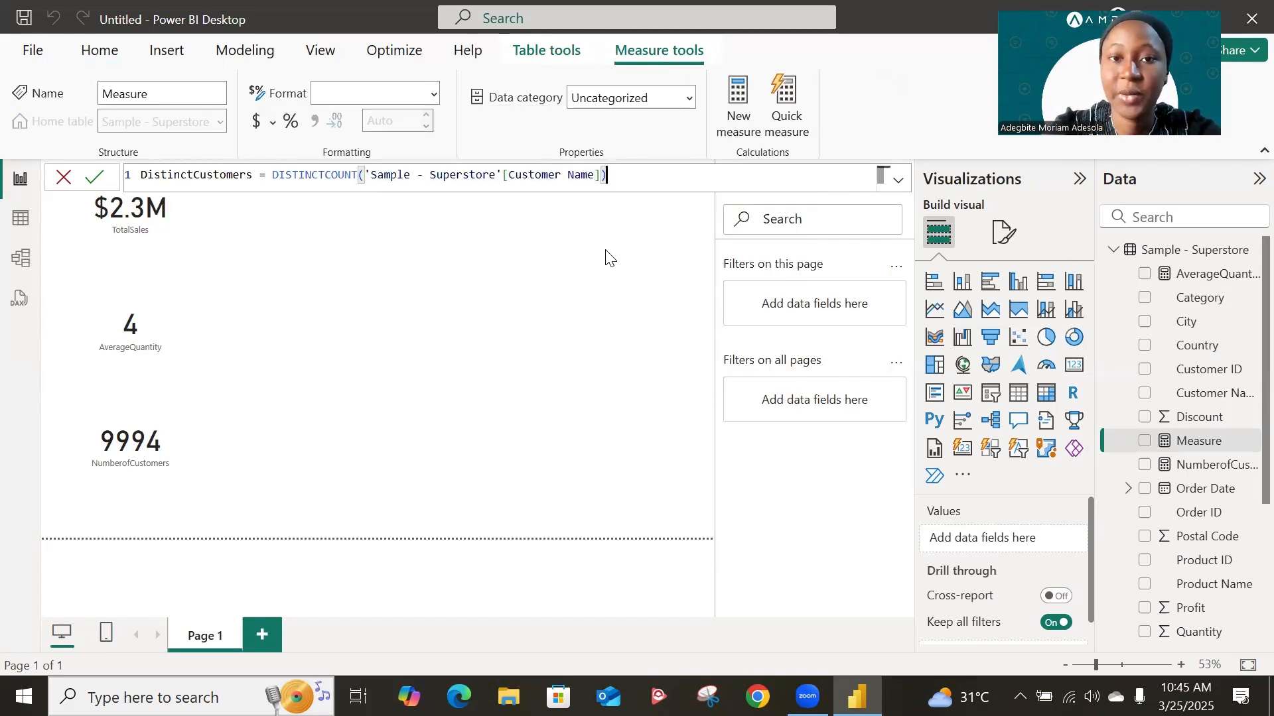
key(Return)
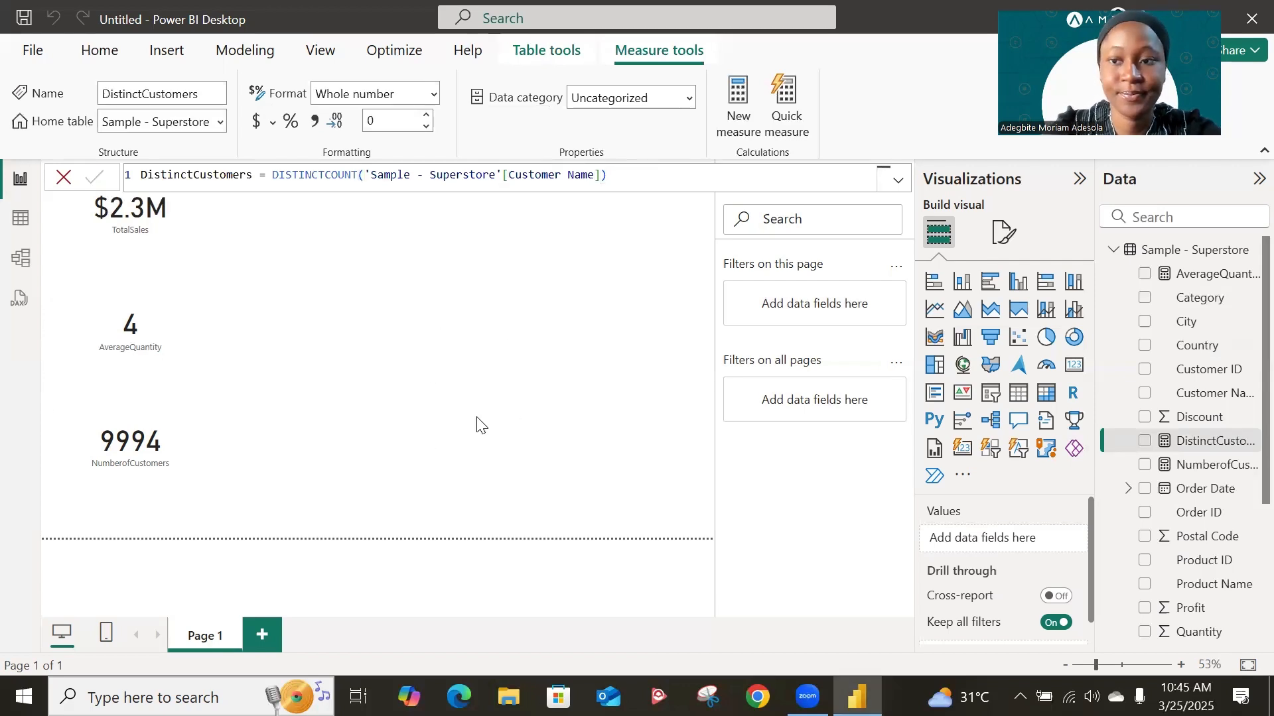
click(546, 296)
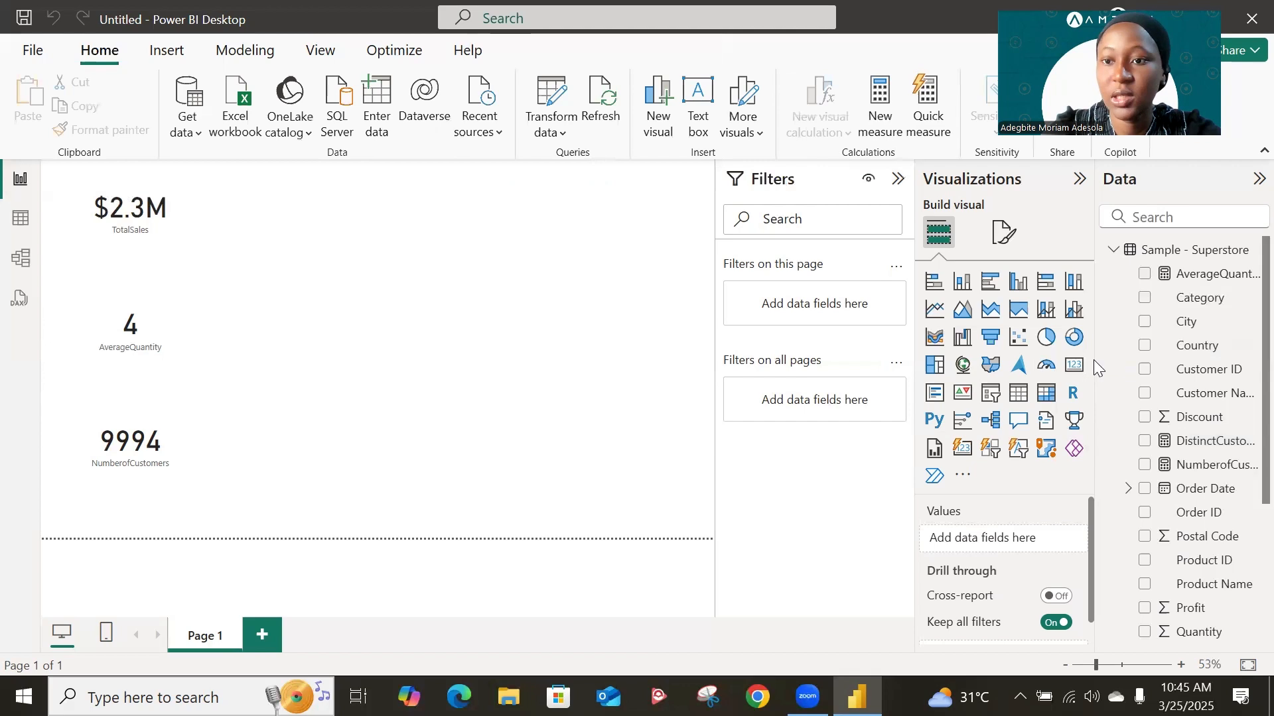
Add a card visual showing DistinctCustomers beside the TotalSales card and make it slightly narrower and shorter.
click(1070, 367)
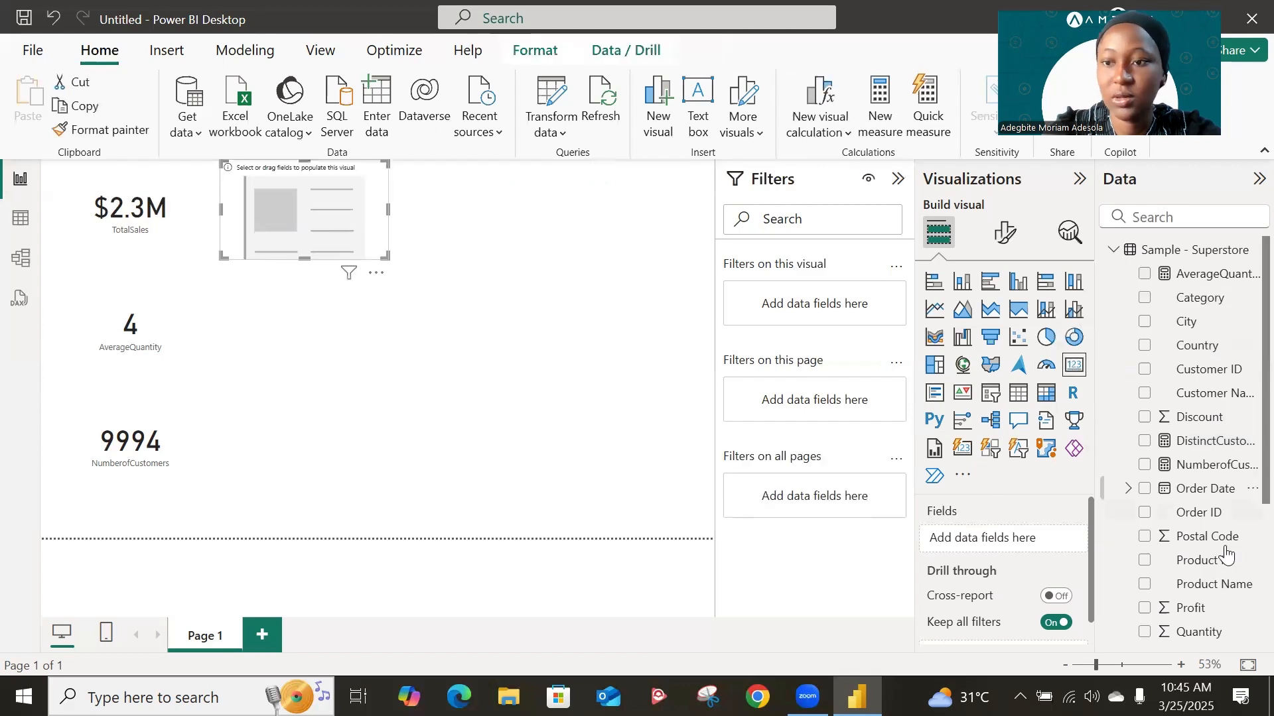
click(1144, 441)
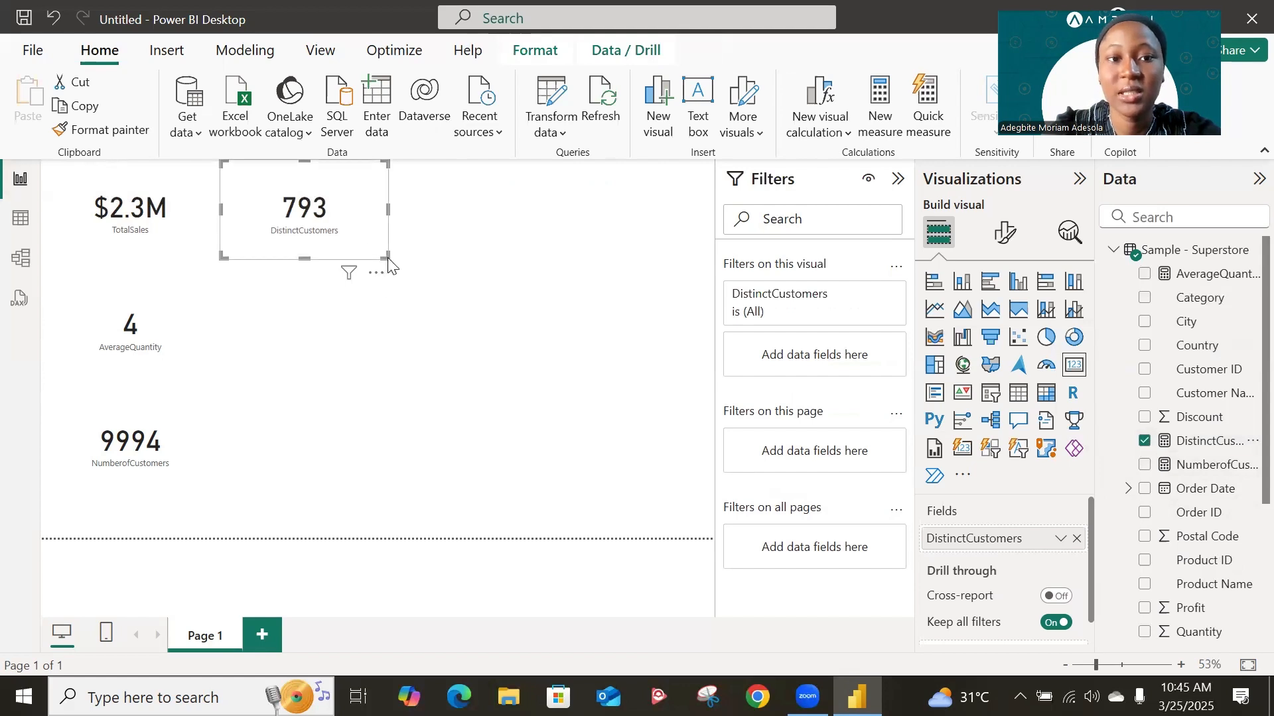
drag(386, 256, 372, 240)
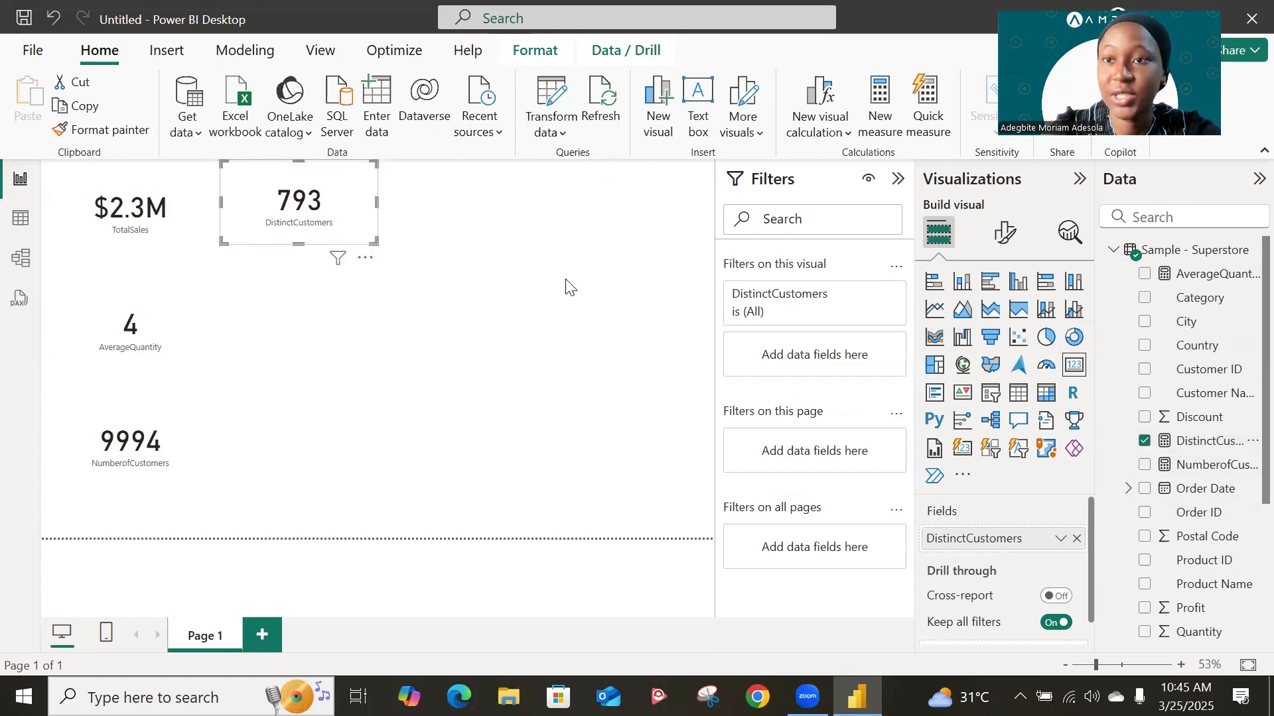
click(504, 356)
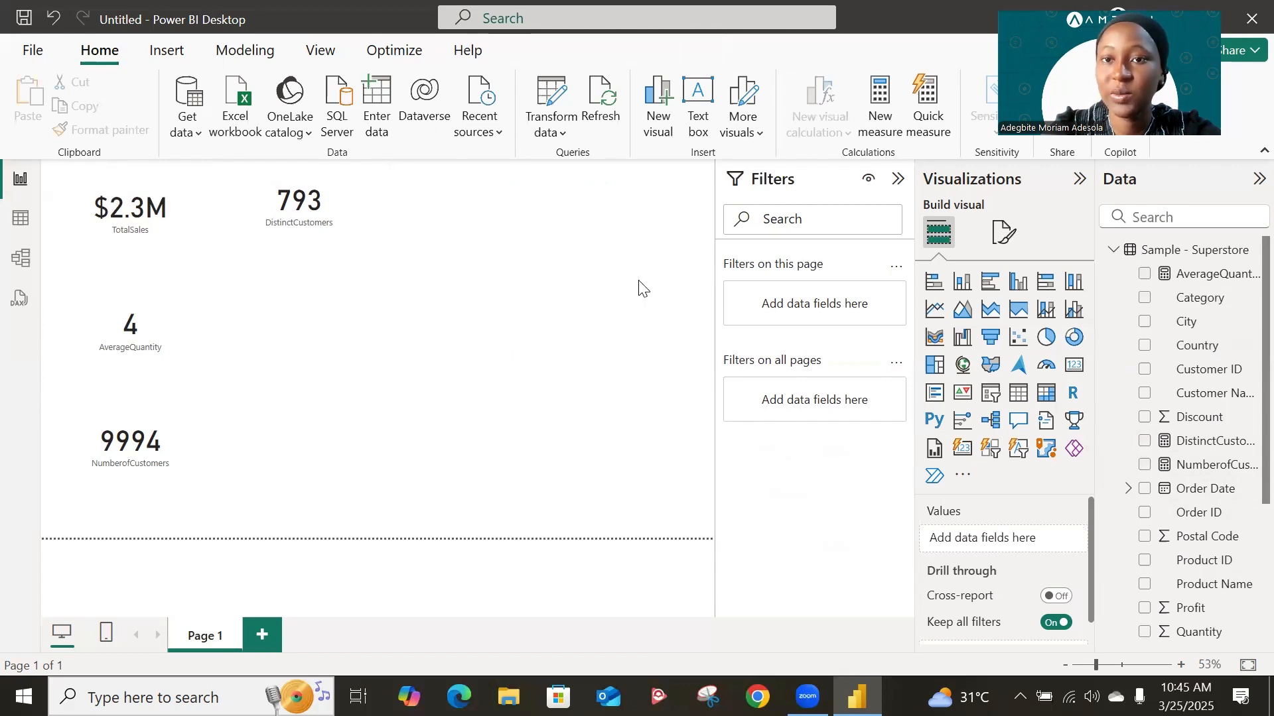
Create a new measure with the formula MinSales = MIN('Sample - Superstore'[Sales]).
click(881, 124)
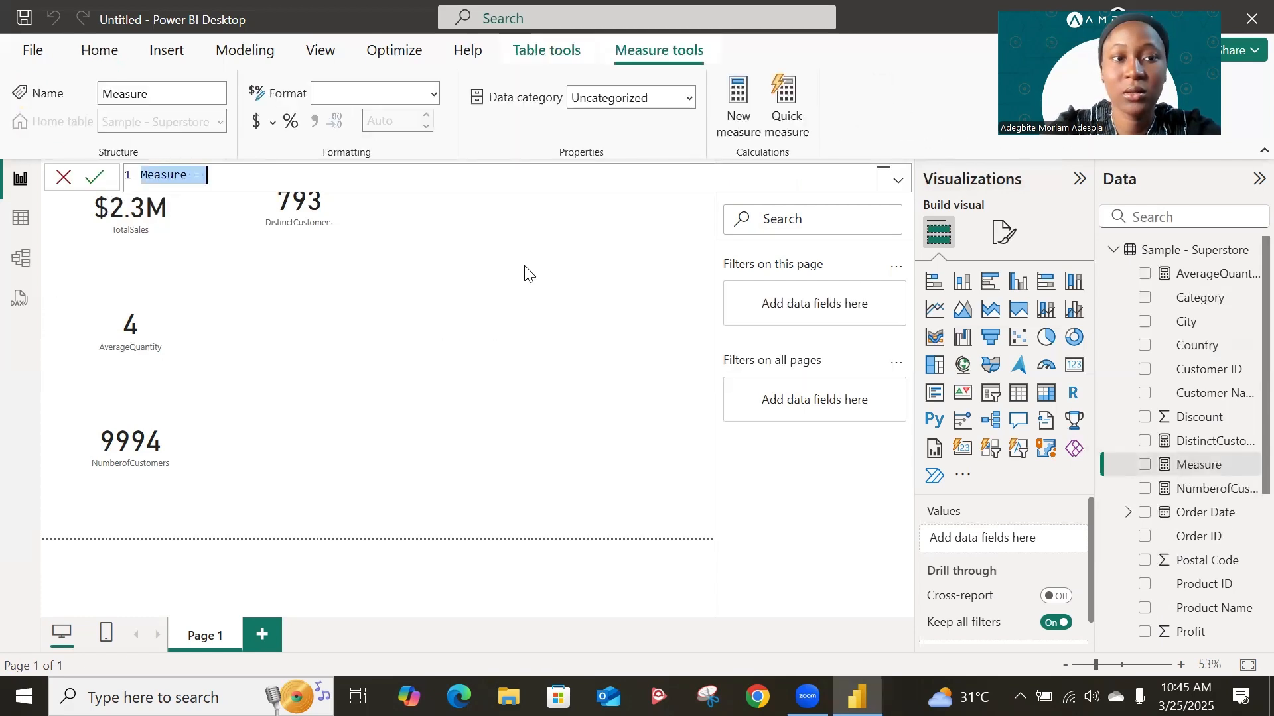
text(M)
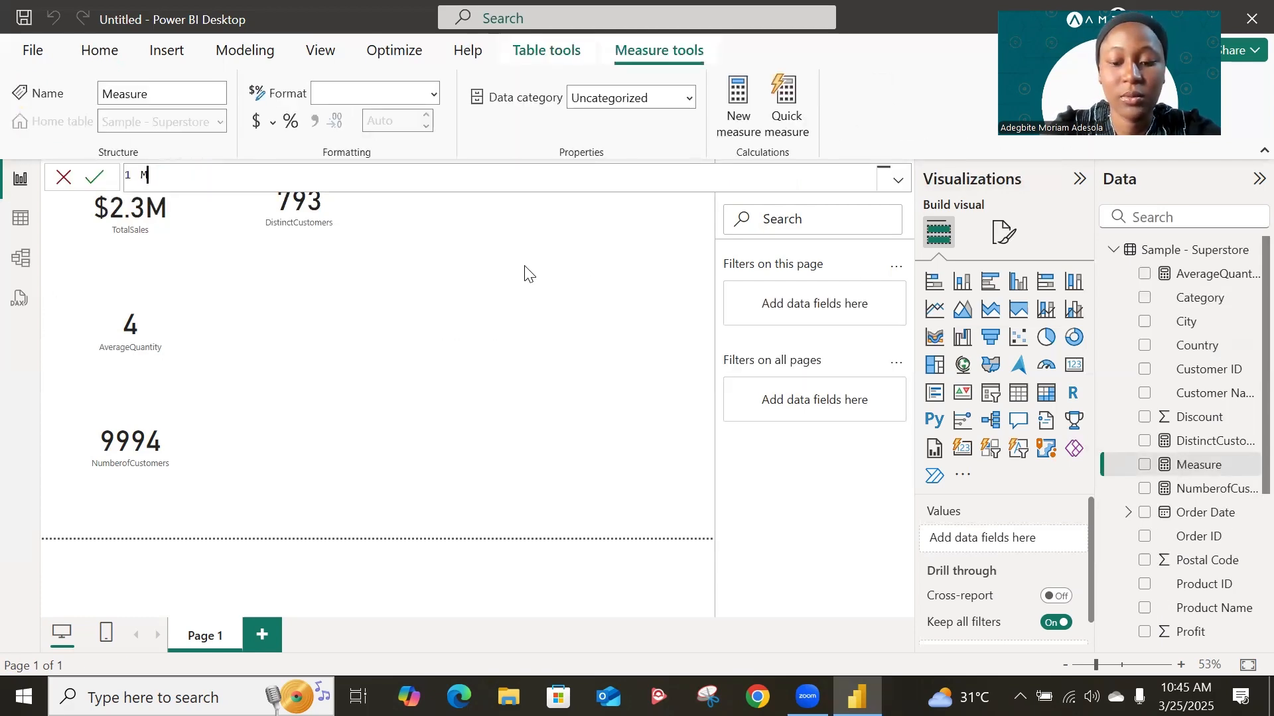
text(inSale)
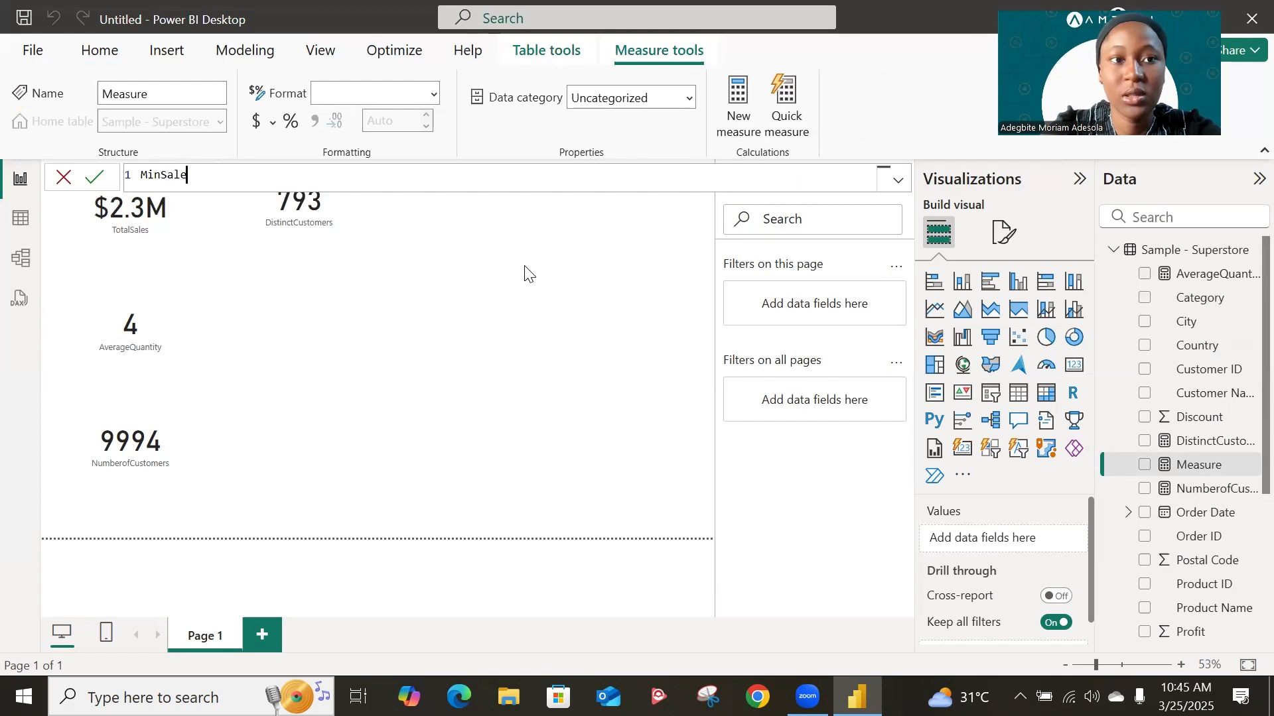
text(s = M)
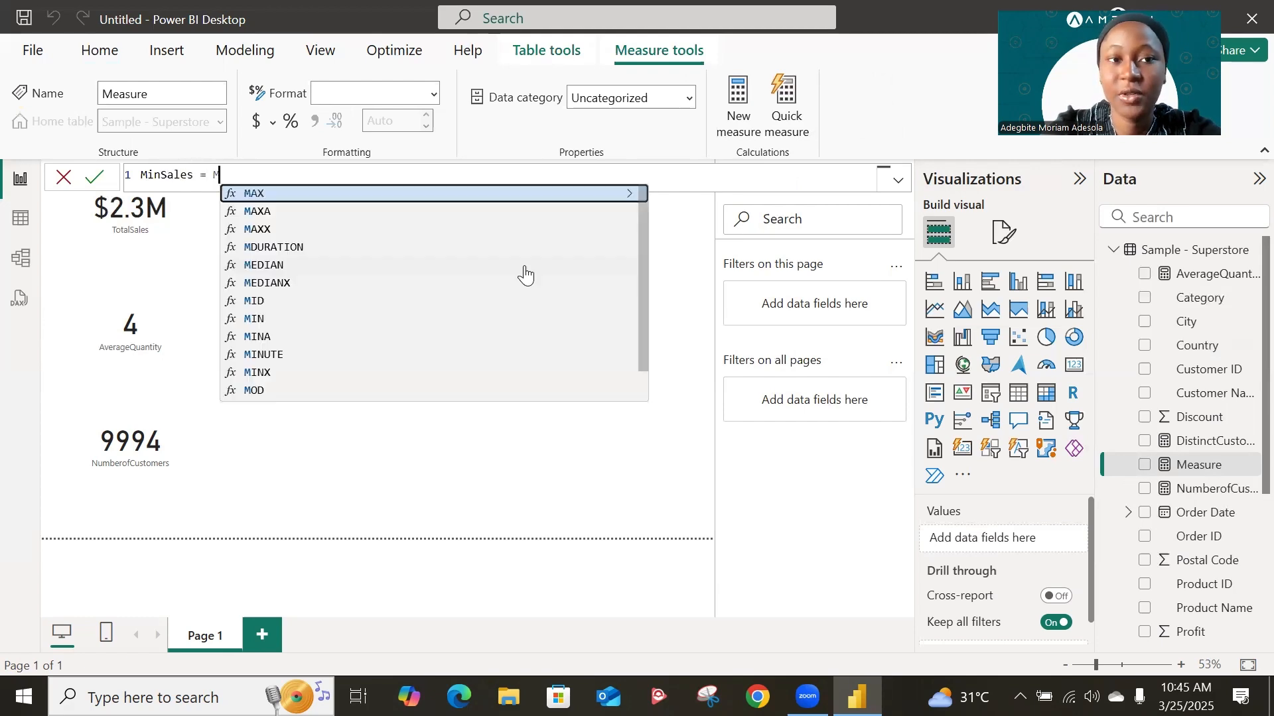
text(IN(sal)
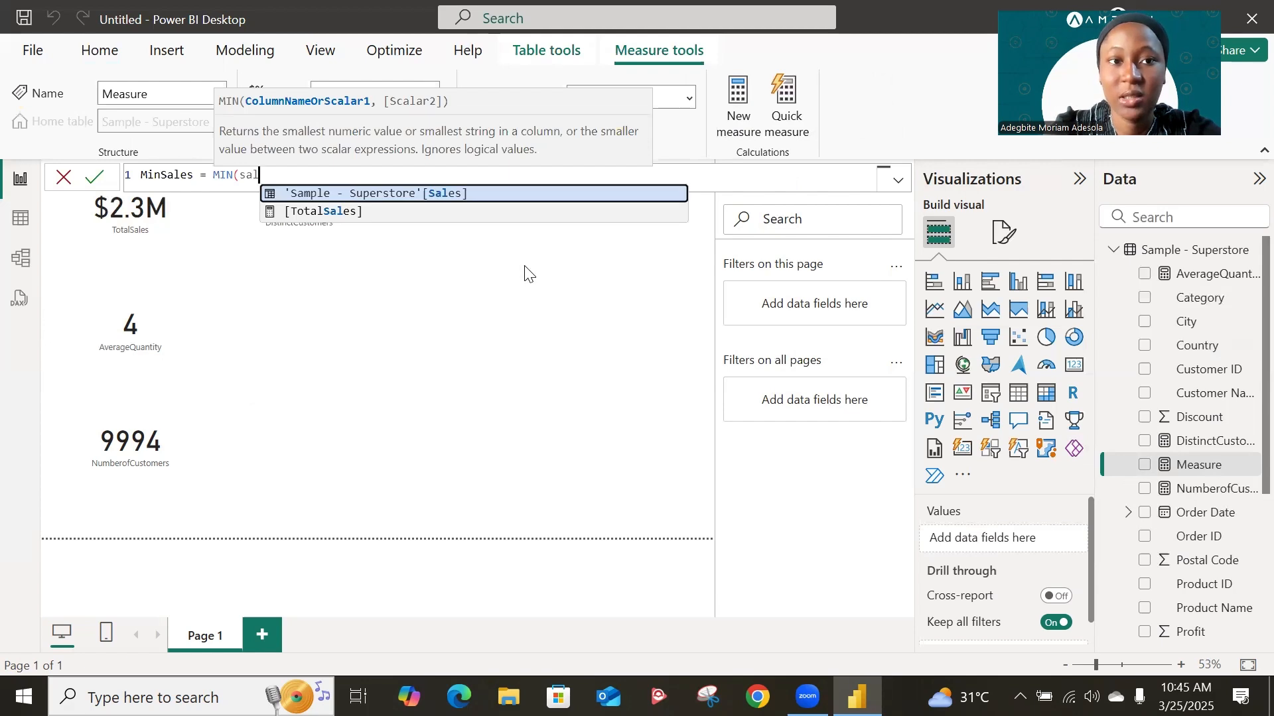
key(Tab)
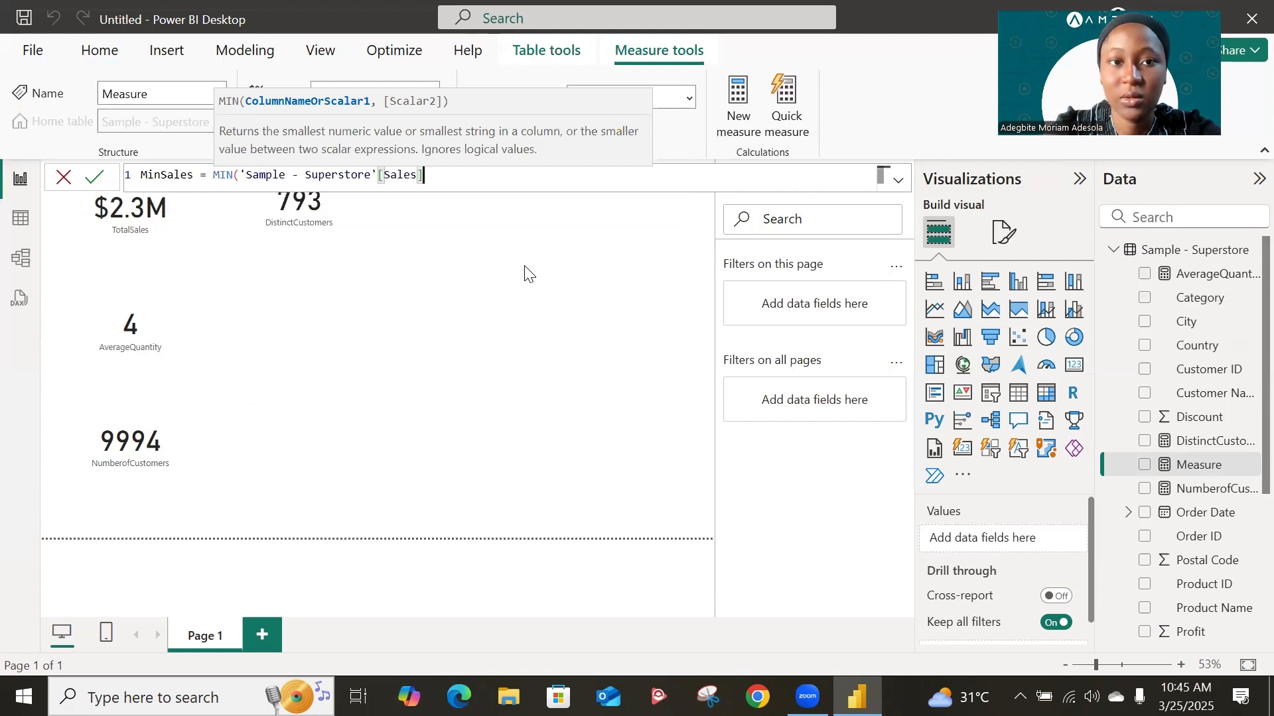
text())
key(Return)
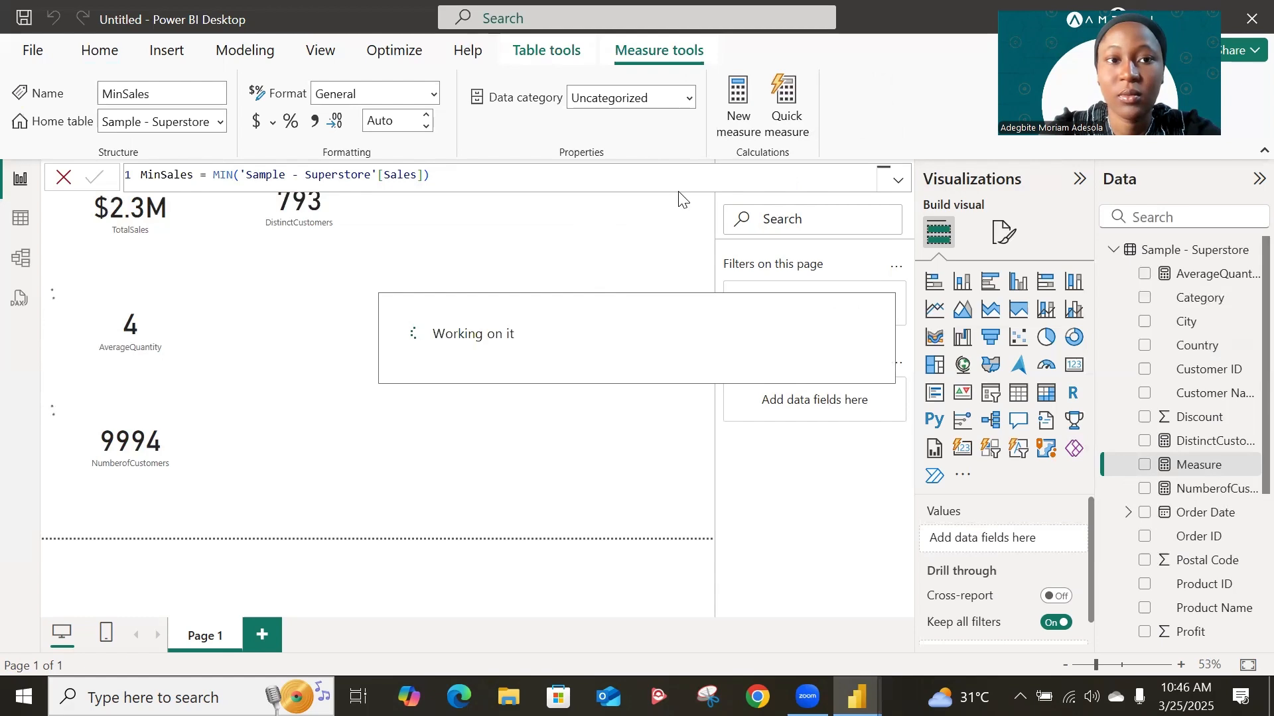
Create a new measure with the formula MaxSales = MAX('Sample - Superstore'[Sales]).
click(733, 122)
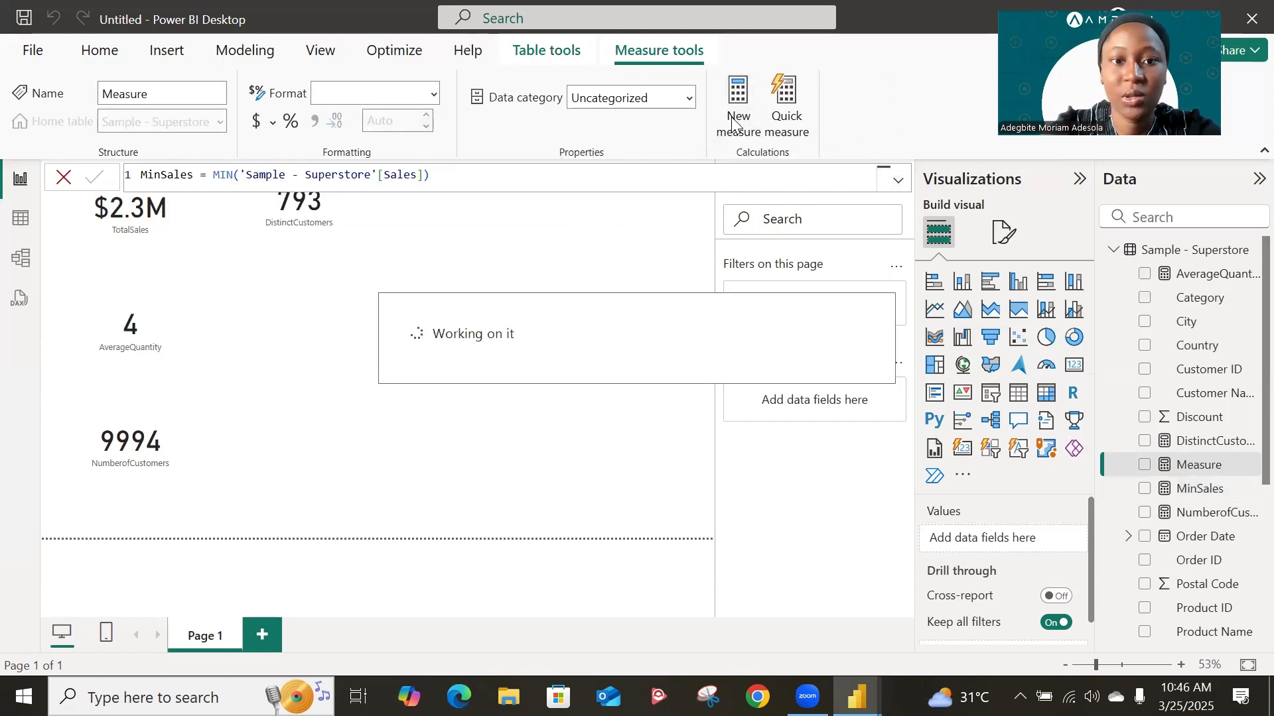
text(MaxSales =)
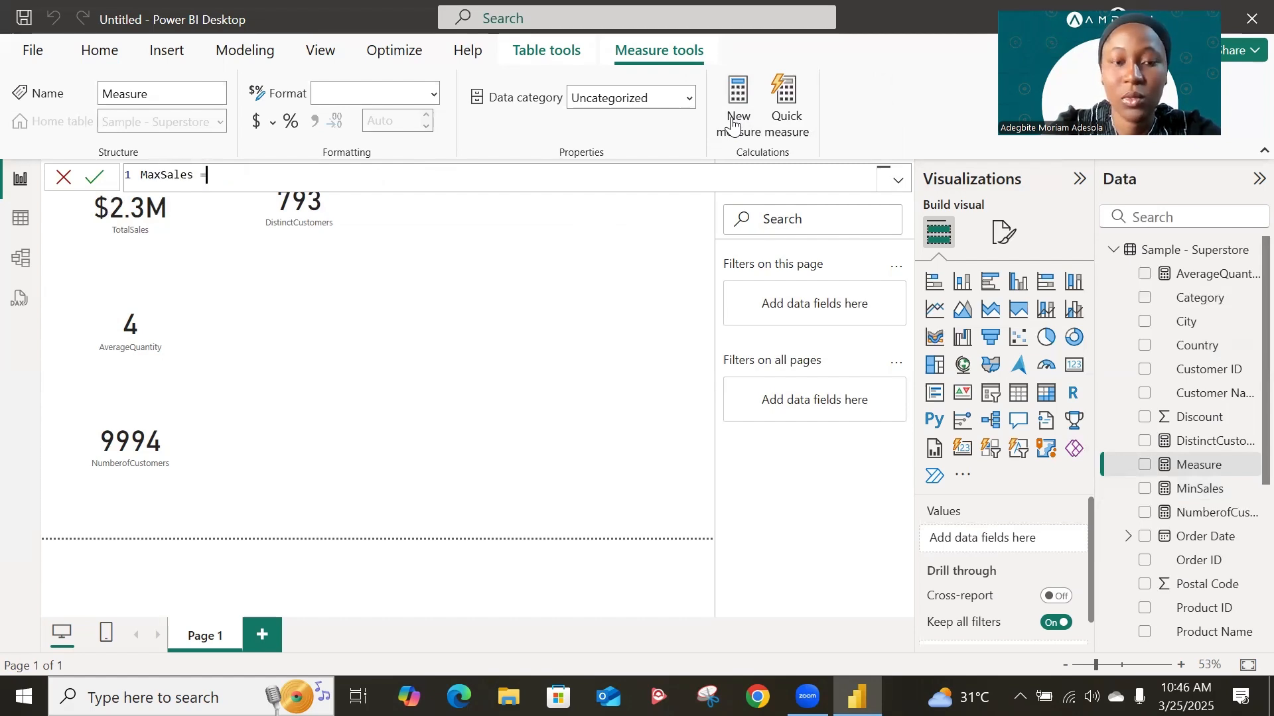
text( m)
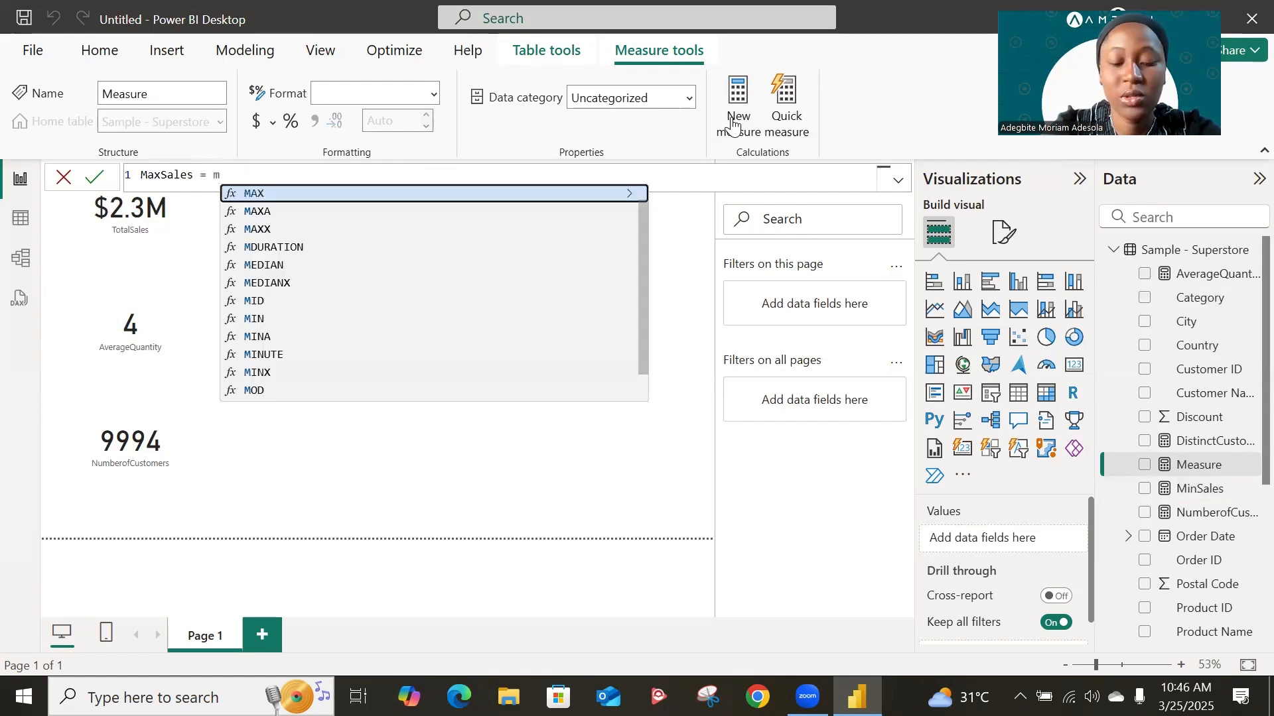
text(ax()
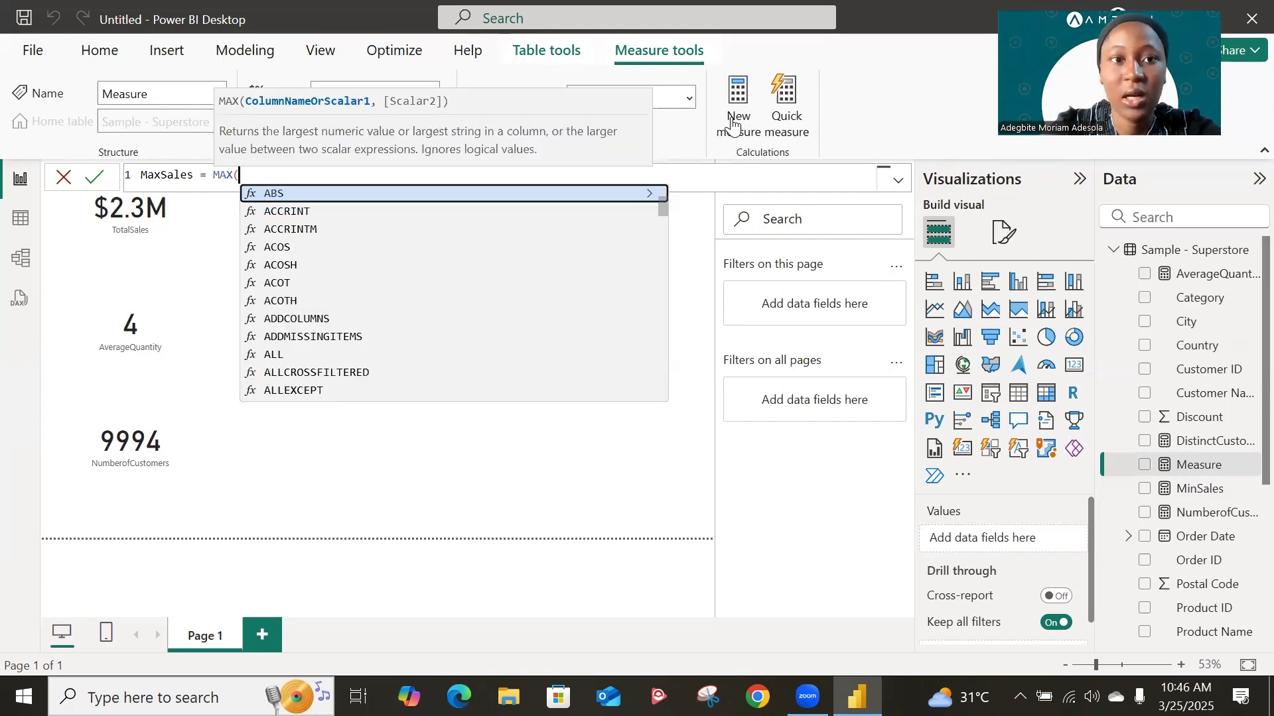
text(sal)
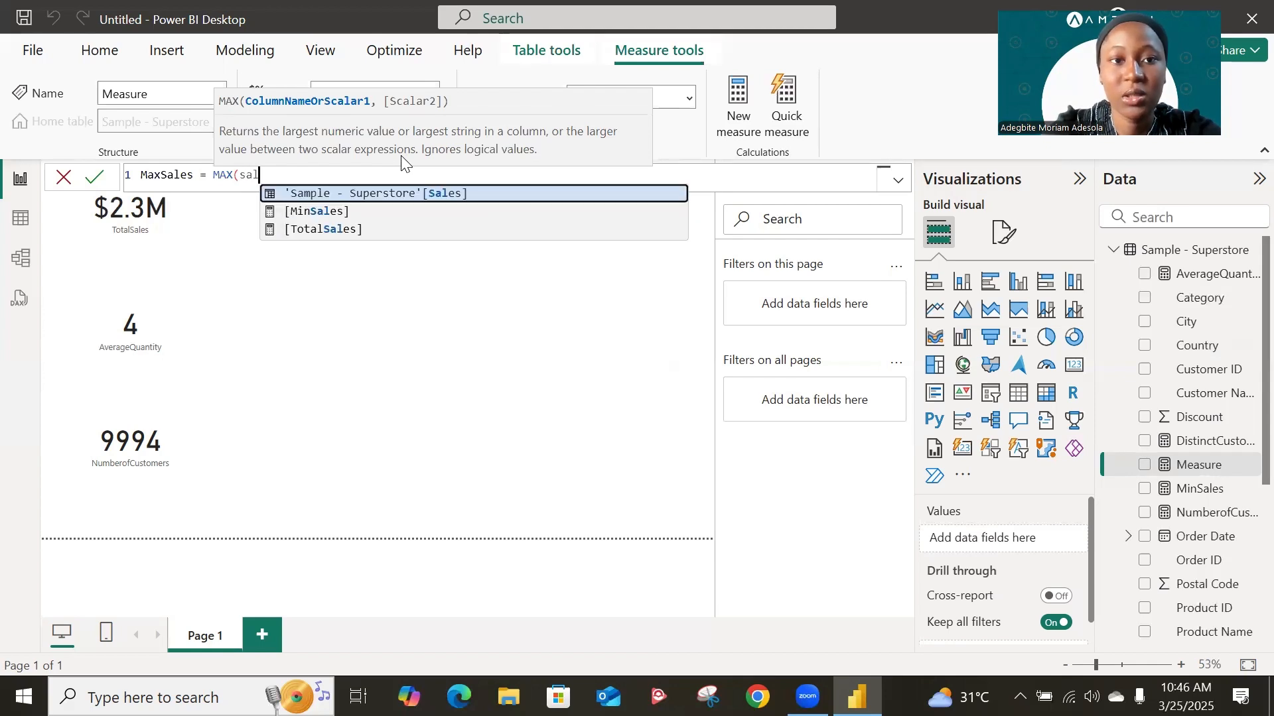
key(Tab)
text())
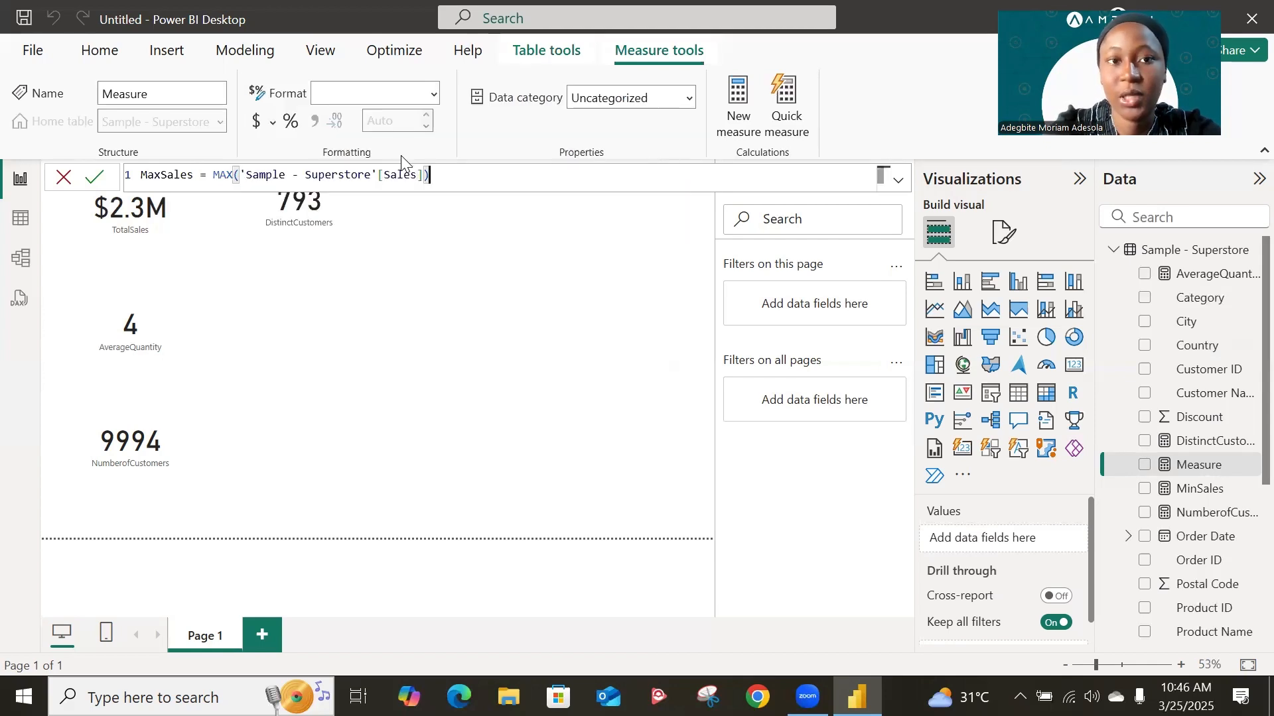
key(Return)
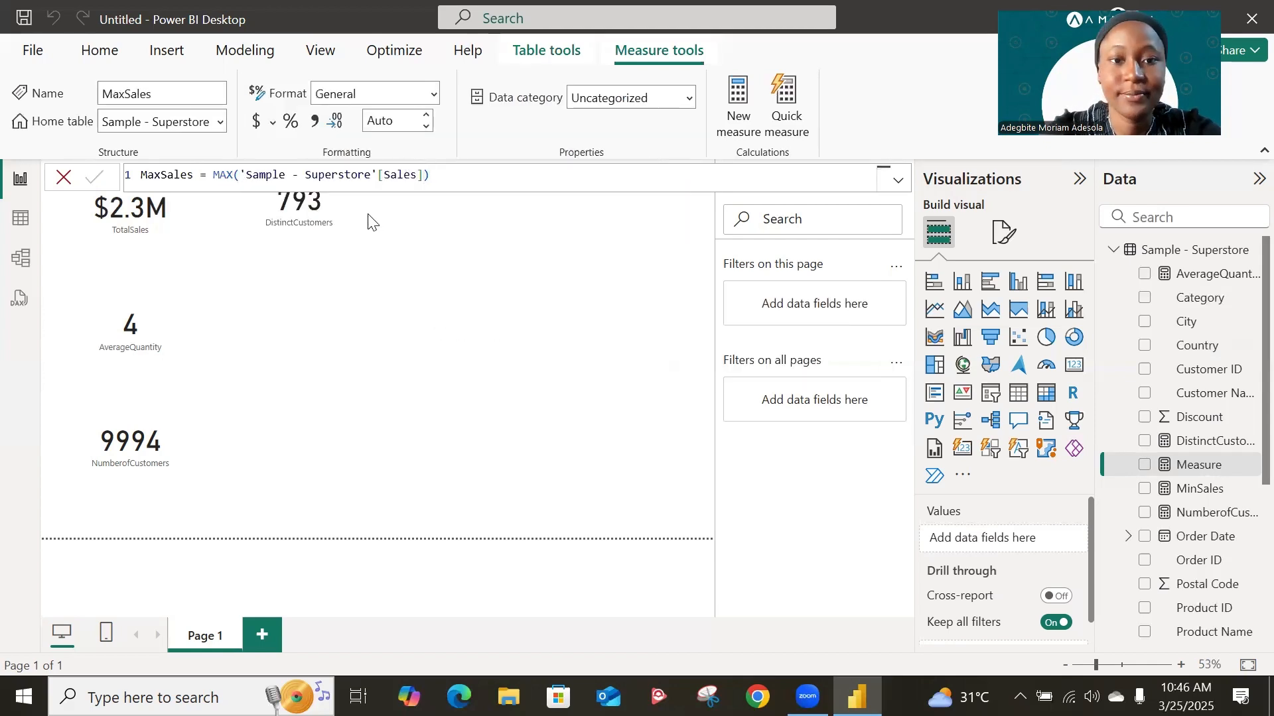
Add a card visual showing MinSales below the DistinctCustomers card and another showing MaxSales beneath it.
click(563, 255)
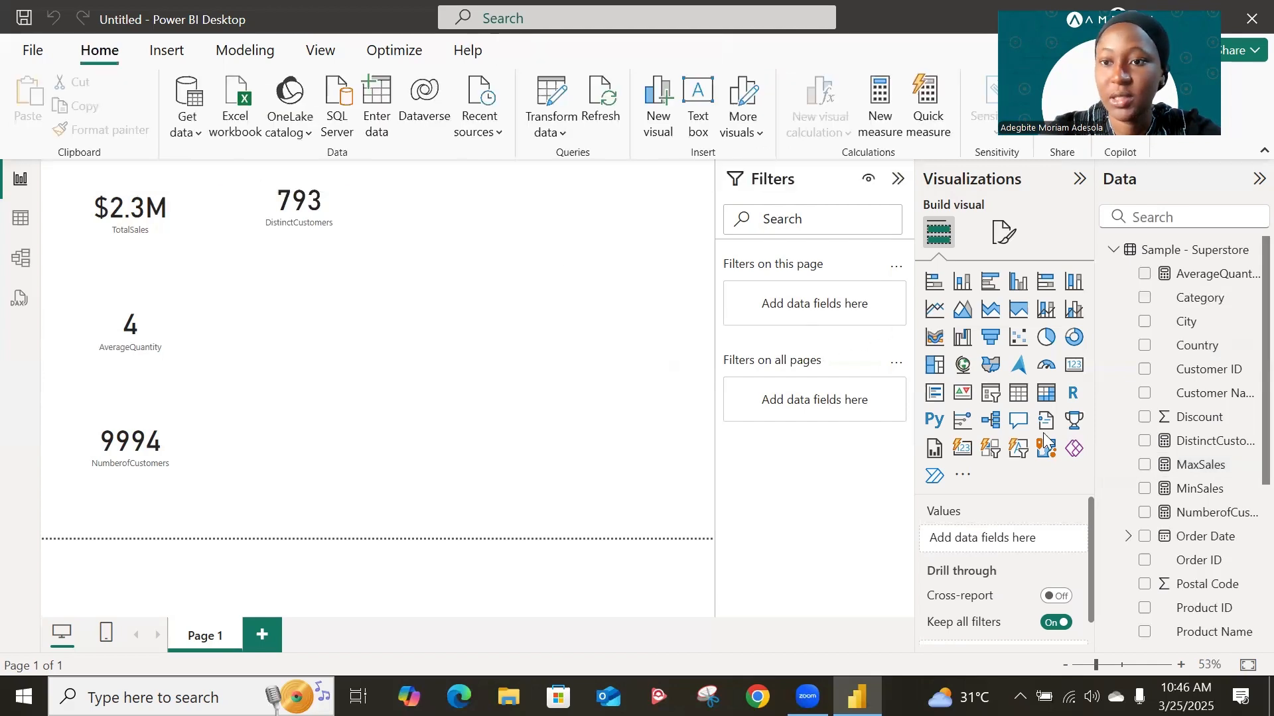
click(1071, 373)
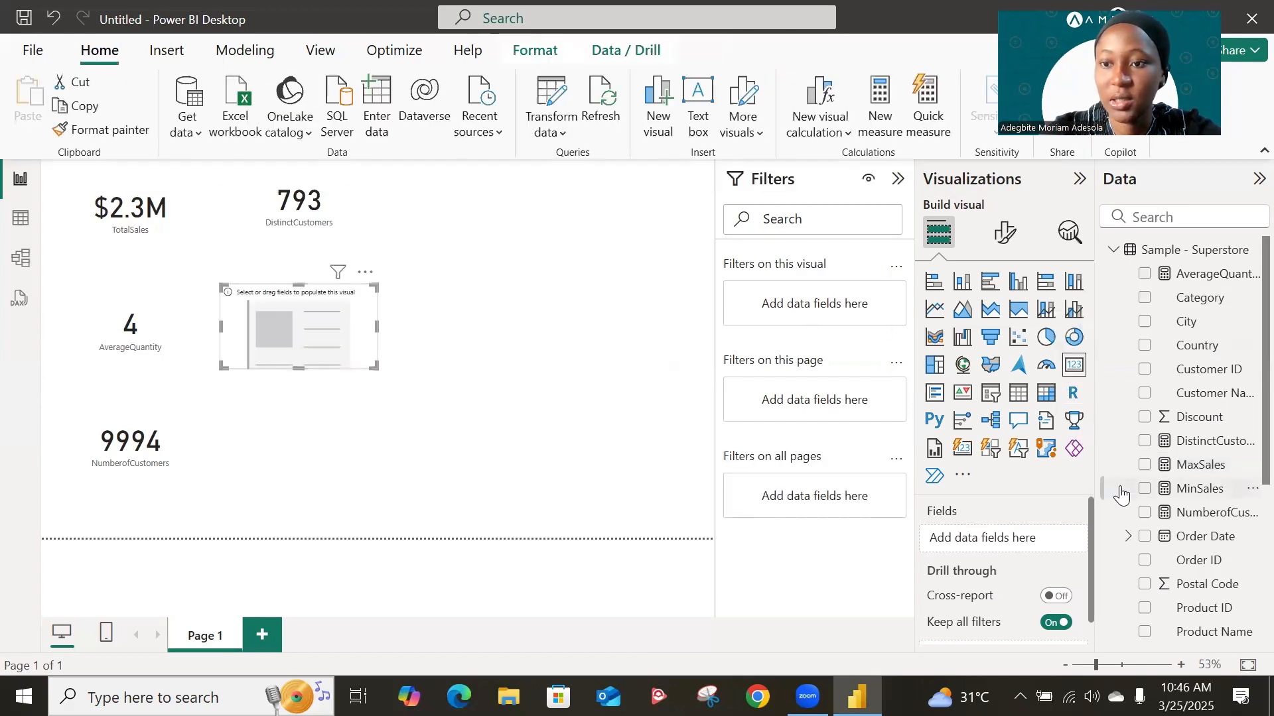
click(1144, 489)
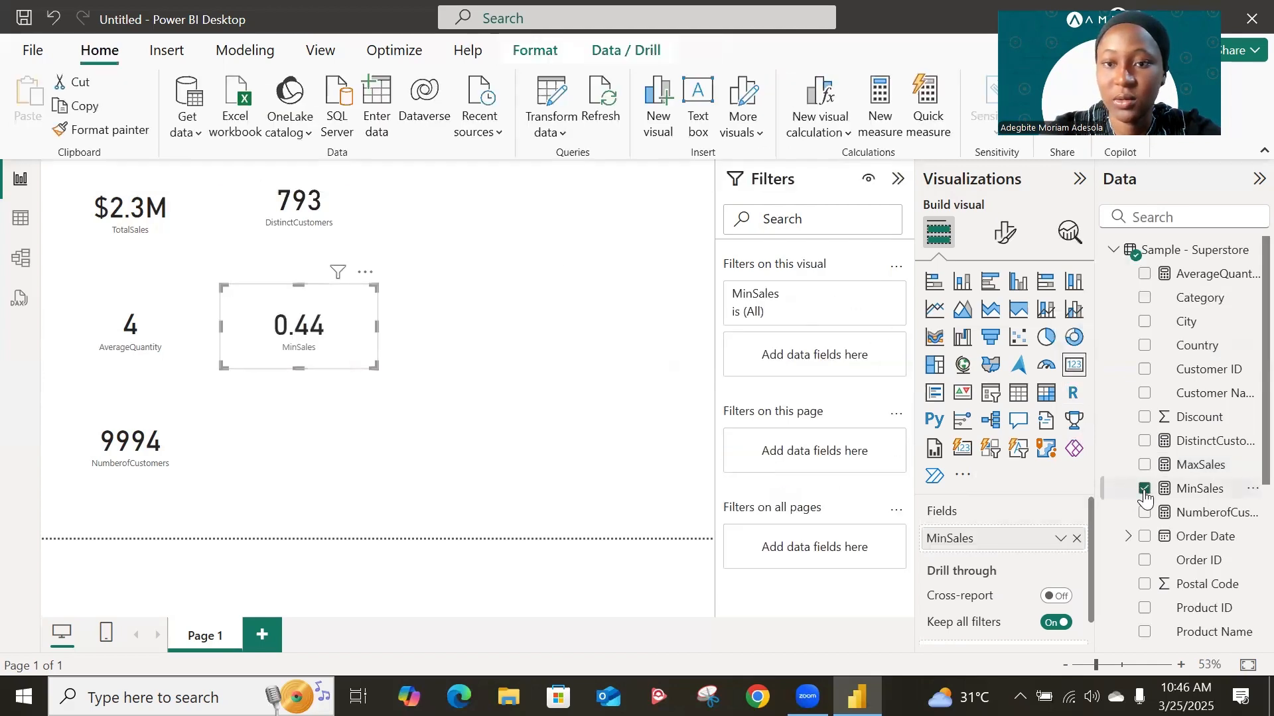
click(450, 390)
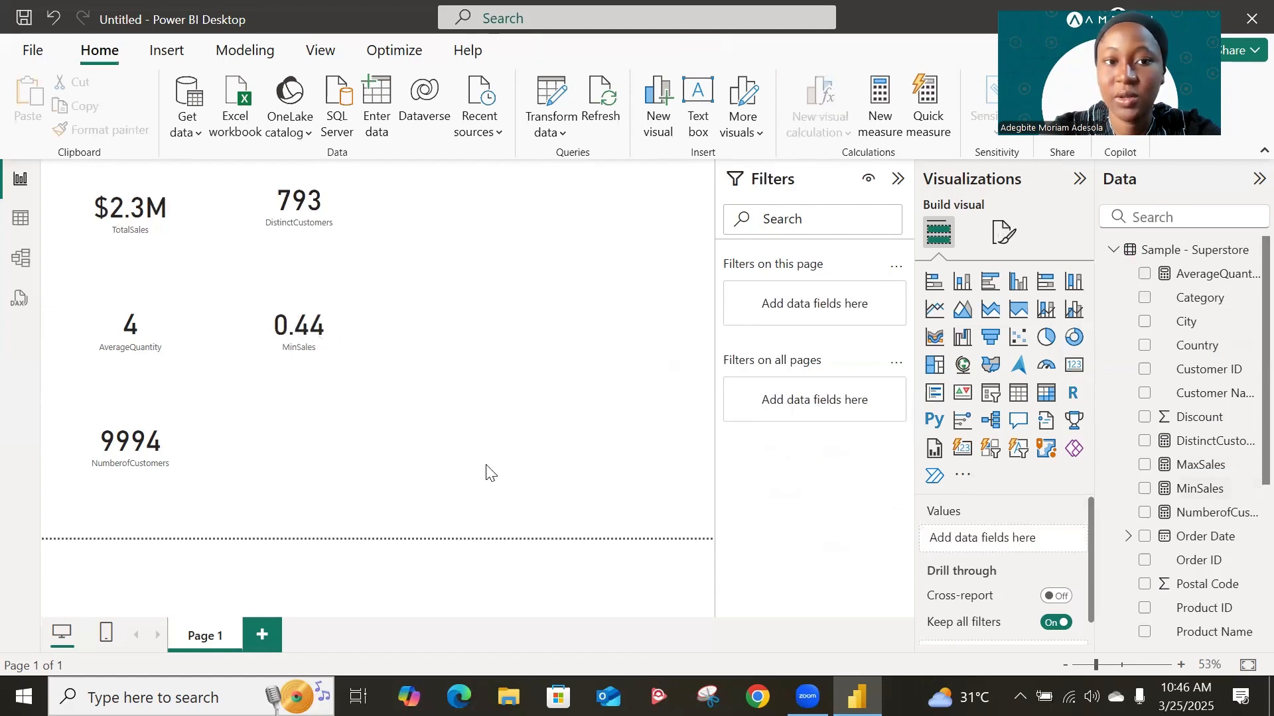
click(1074, 366)
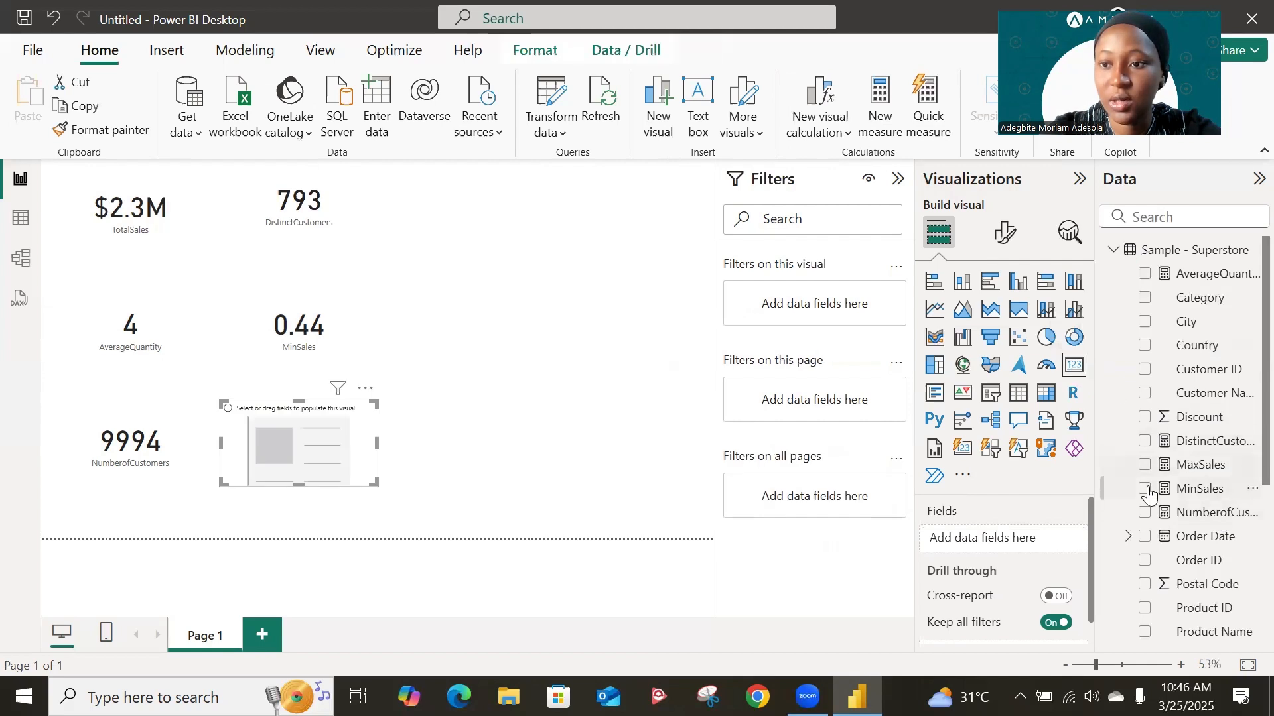
click(1144, 465)
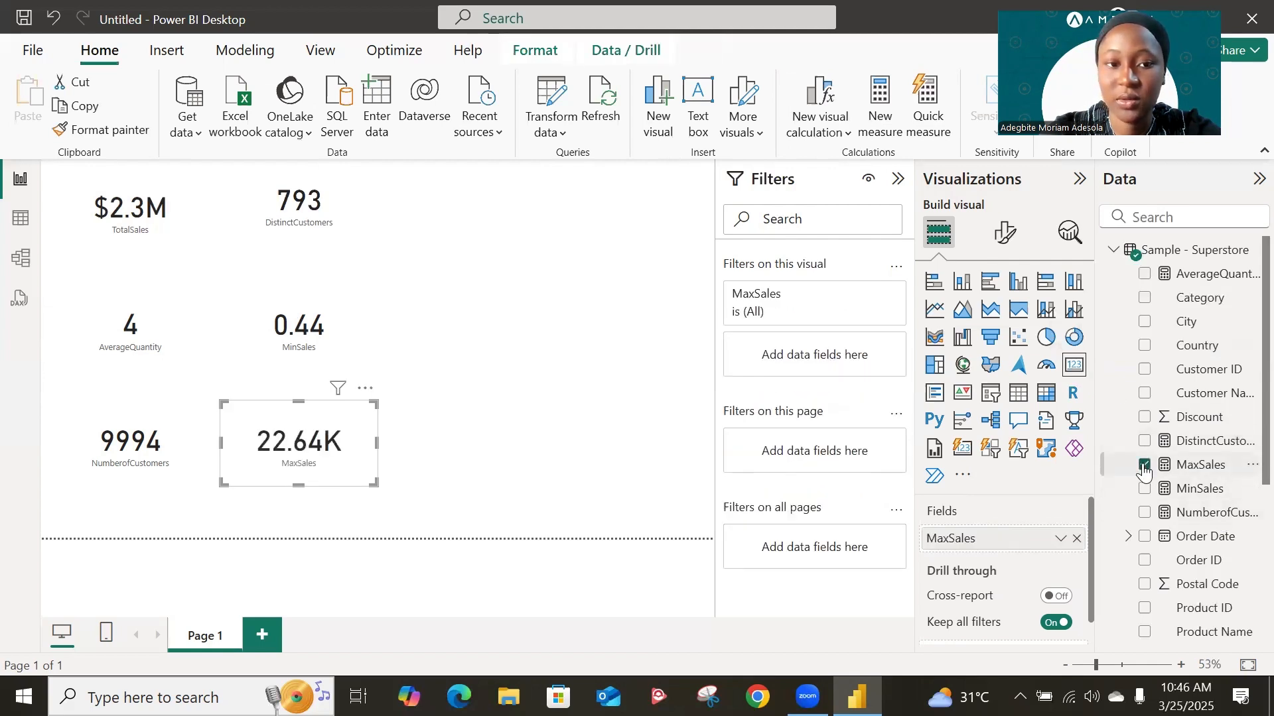
Format the MaxSales and MinSales measures as dollar currency and set MinSales to 2 decimal places.
click(1202, 467)
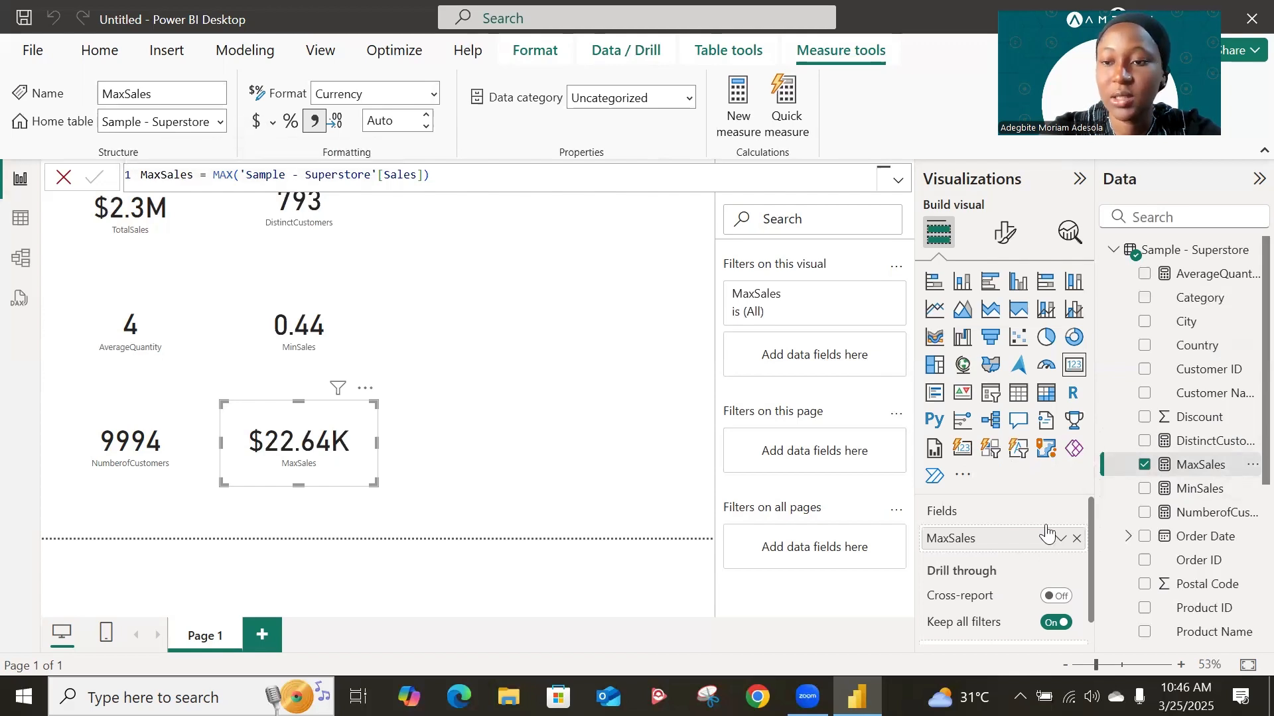
click(1201, 491)
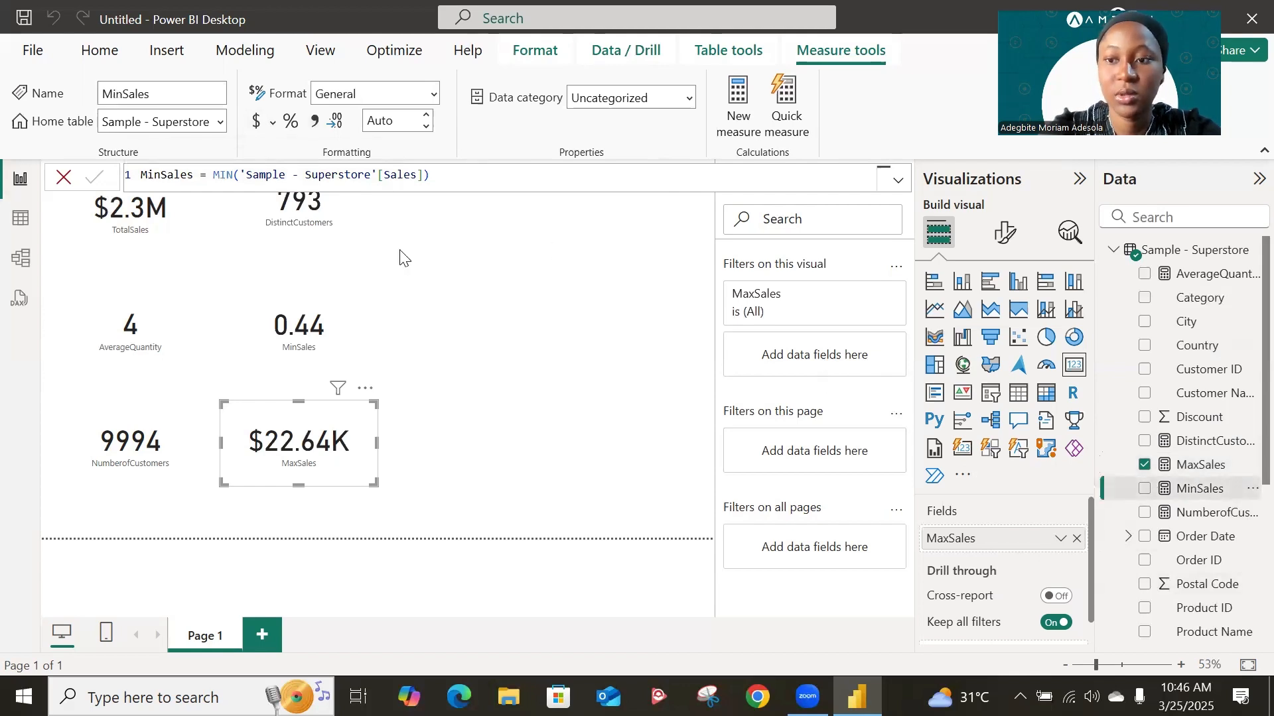
click(256, 129)
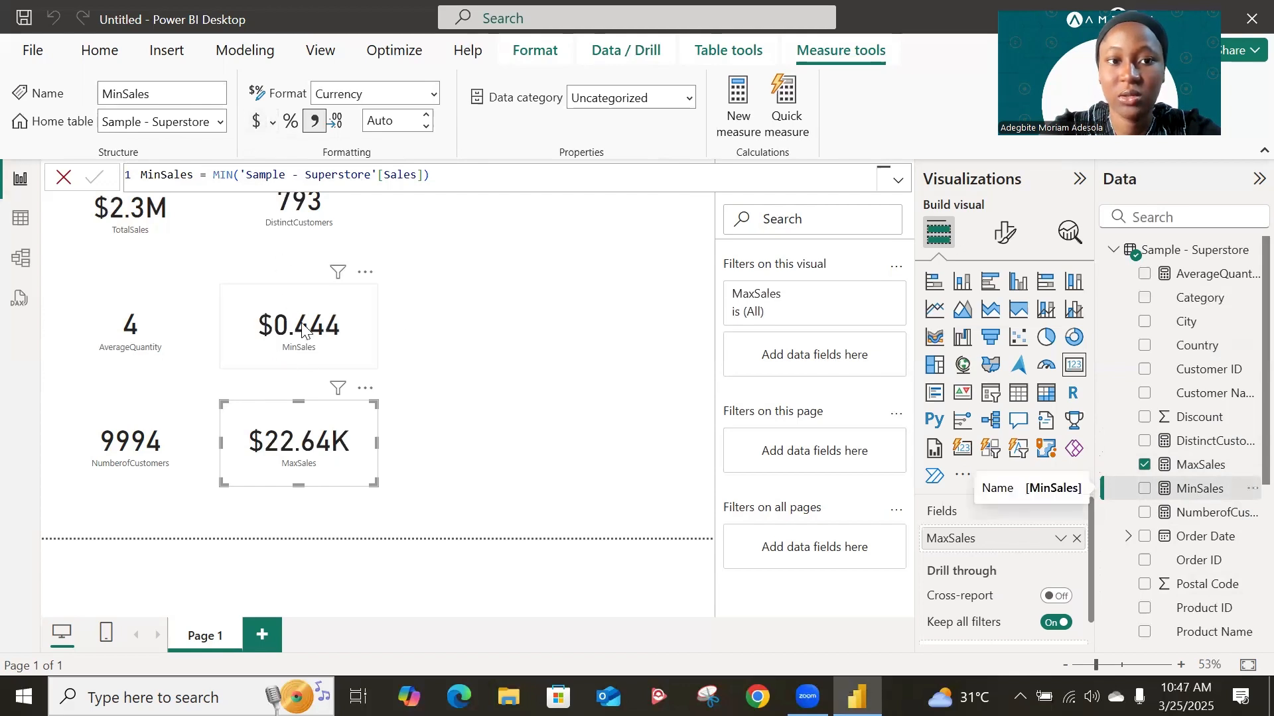
click(402, 122)
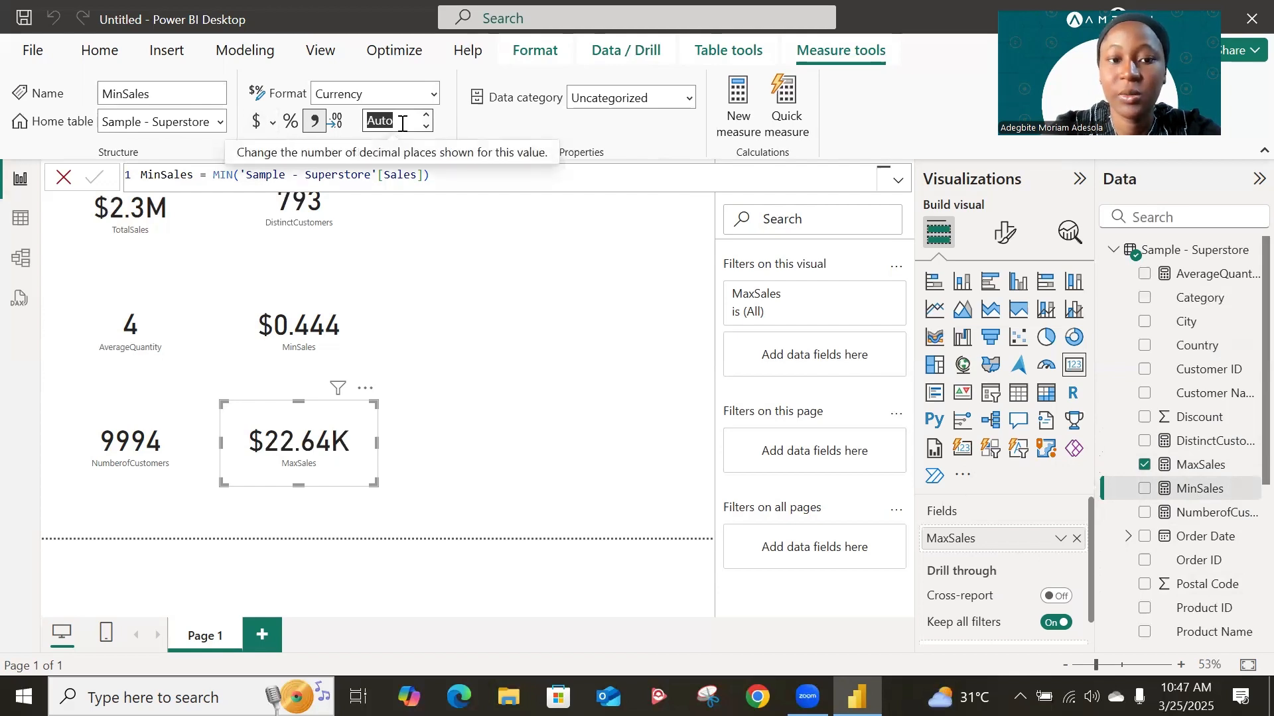
text(2)
text(2)
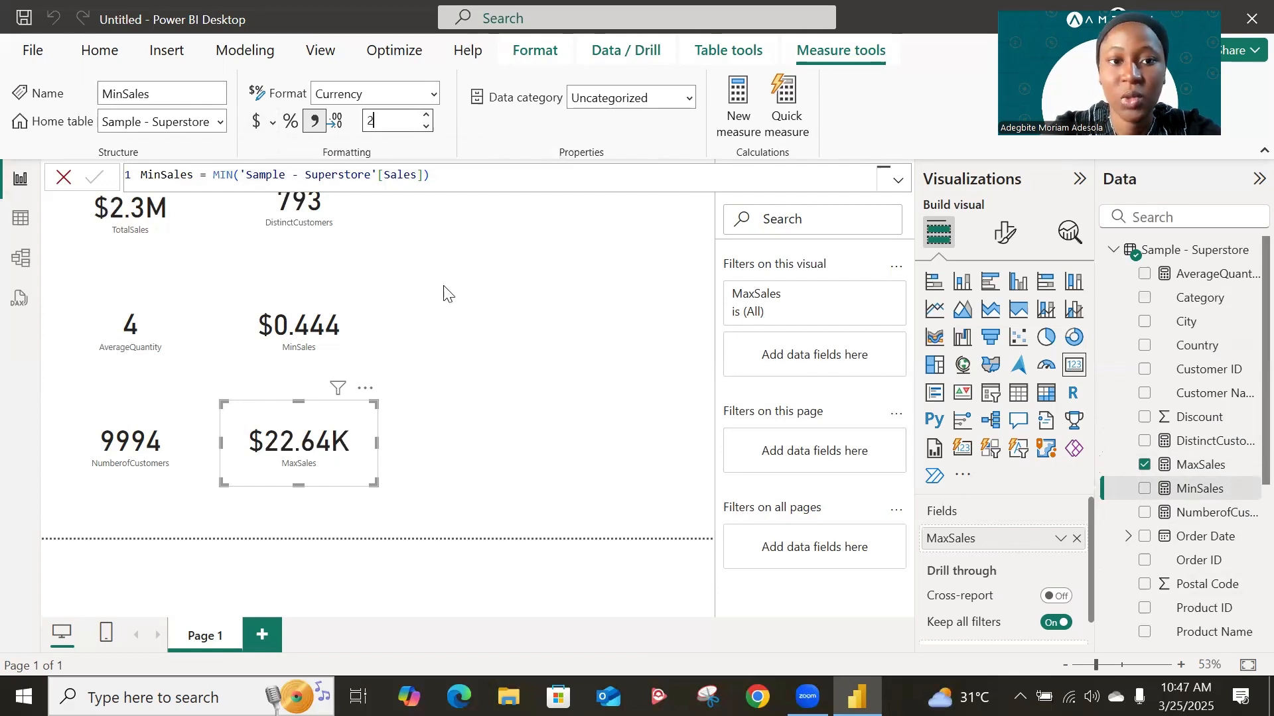
key(Return)
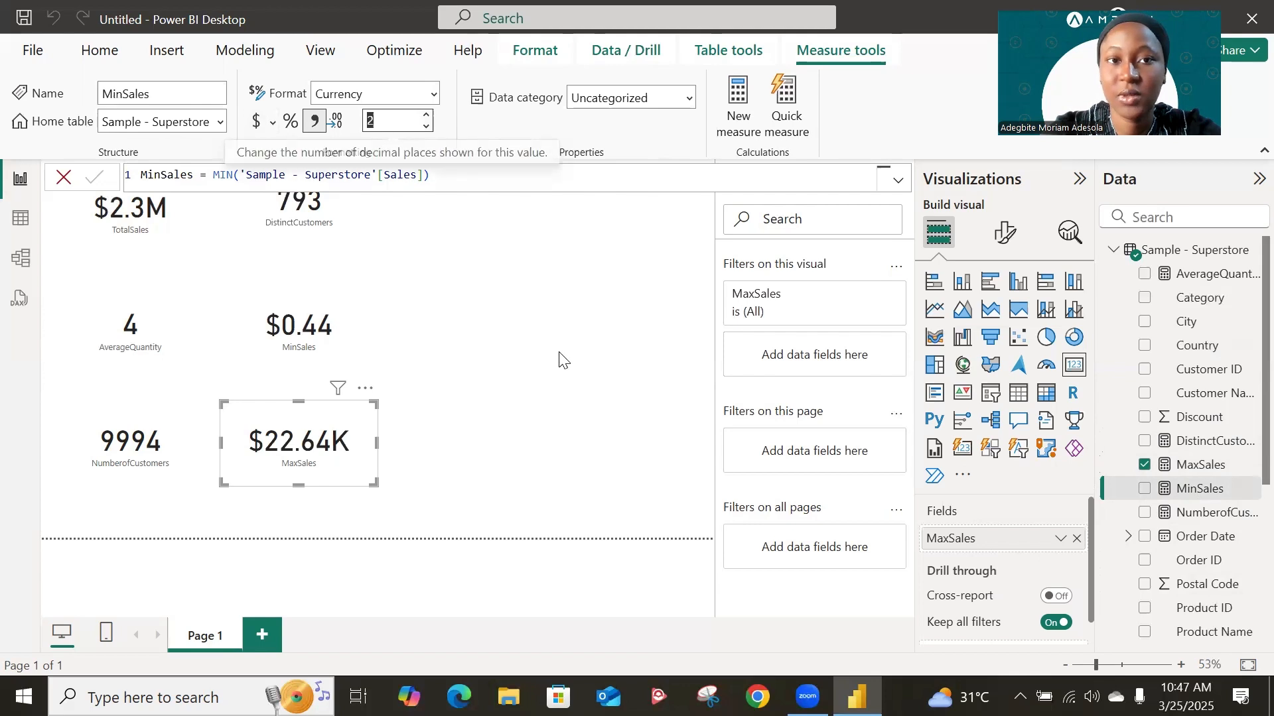
click(559, 353)
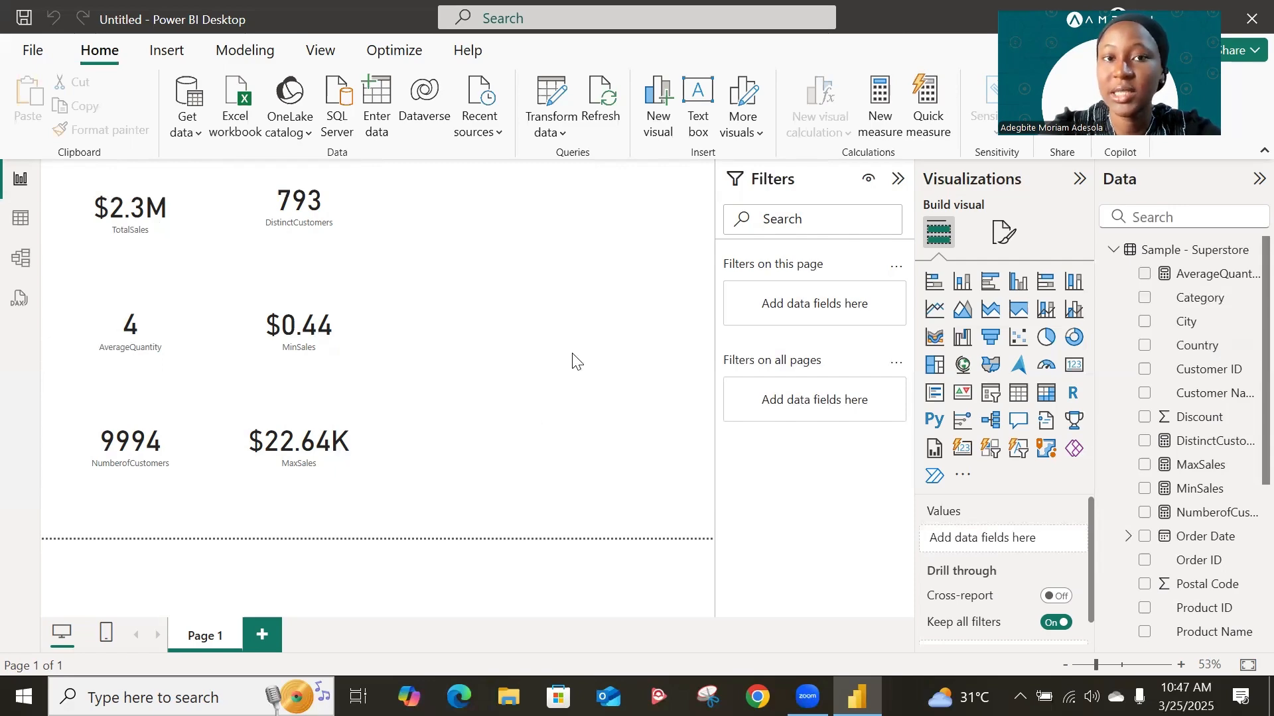
Open the table view and examine the rows and columns of the Sample - Superstore table.
click(20, 218)
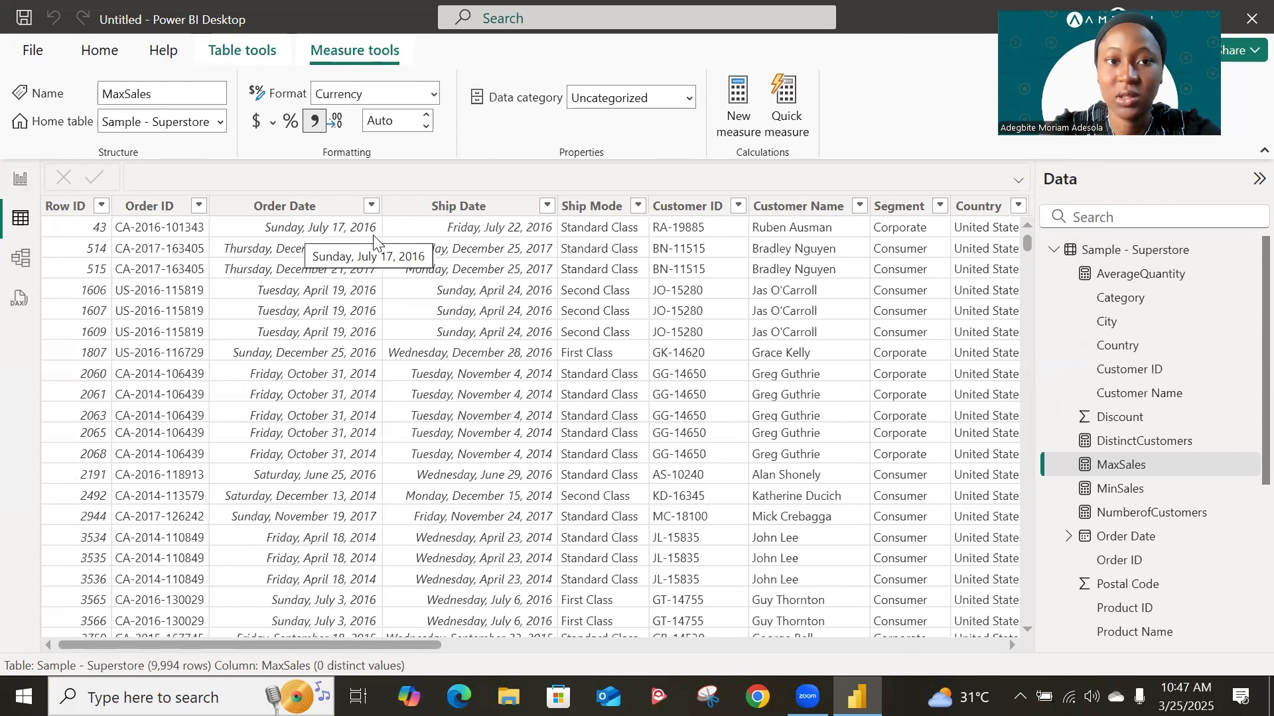
scroll(453, 306, right, 2)
scroll(453, 306, left, 2)
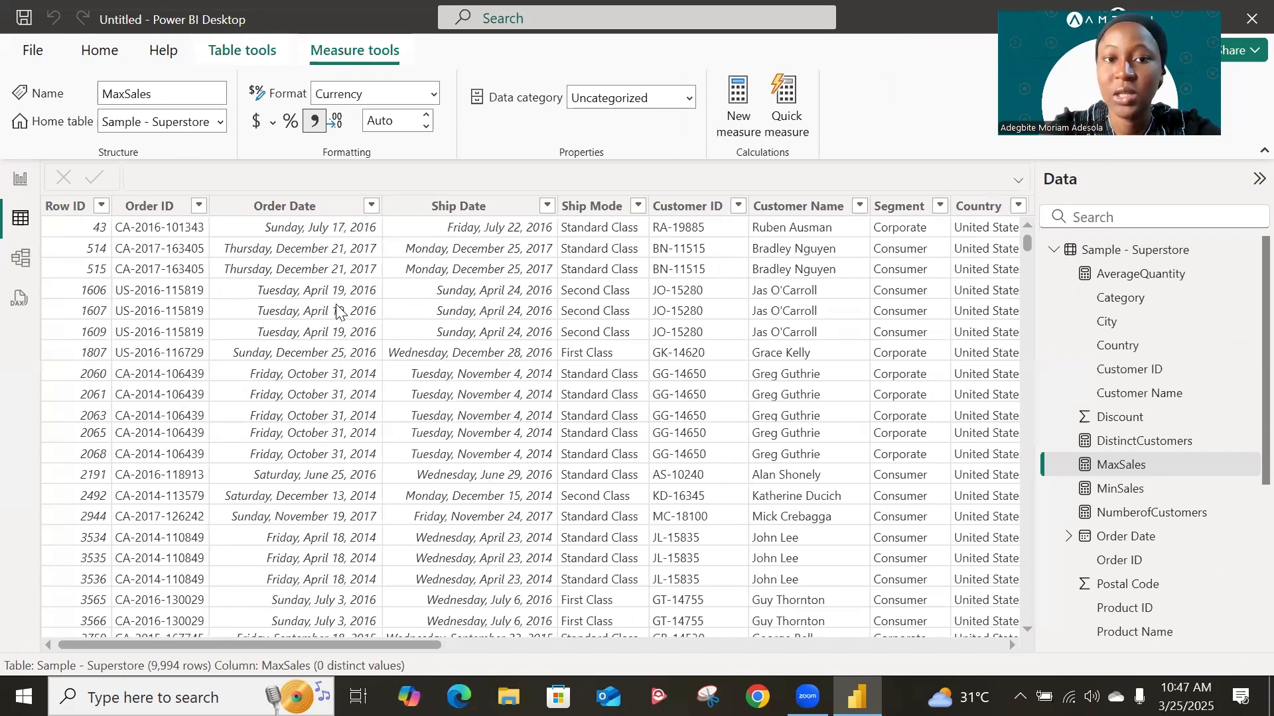
scroll(337, 310, right, 1)
scroll(337, 310, down, 10)
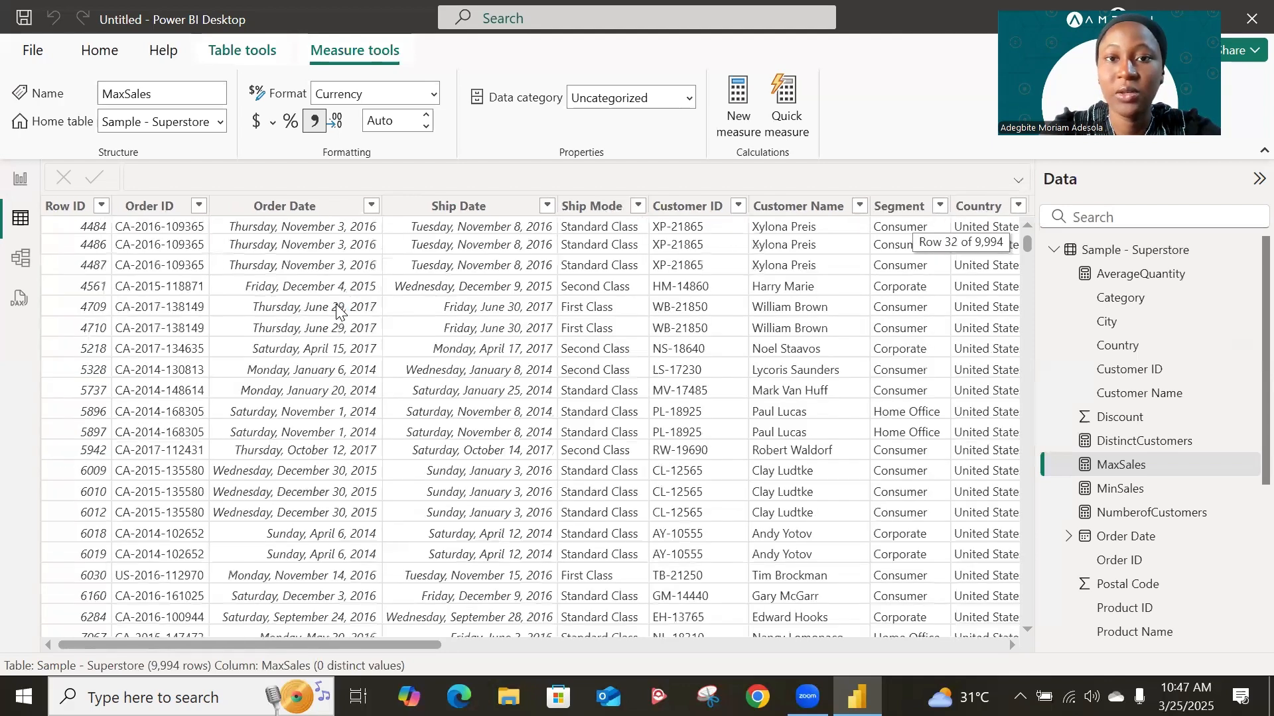
scroll(337, 310, up, 10)
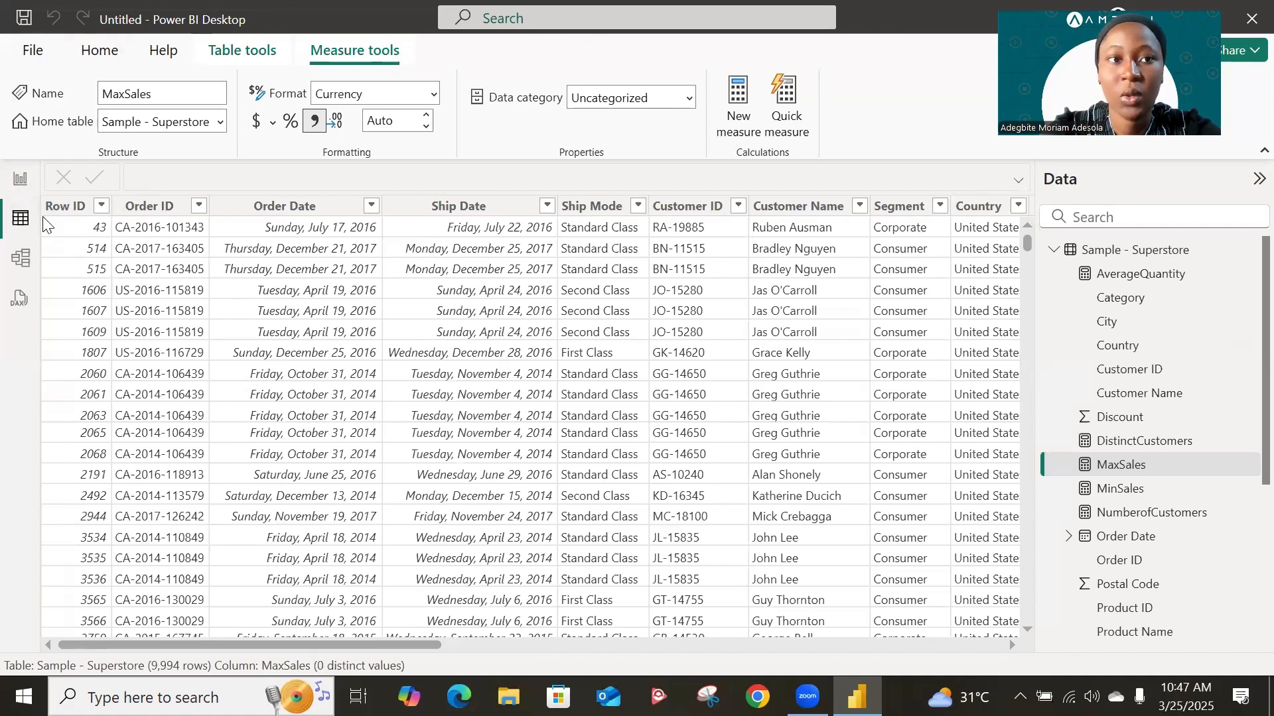
scroll(423, 280, right, 3)
scroll(422, 284, left, 3)
scroll(421, 284, right, 5)
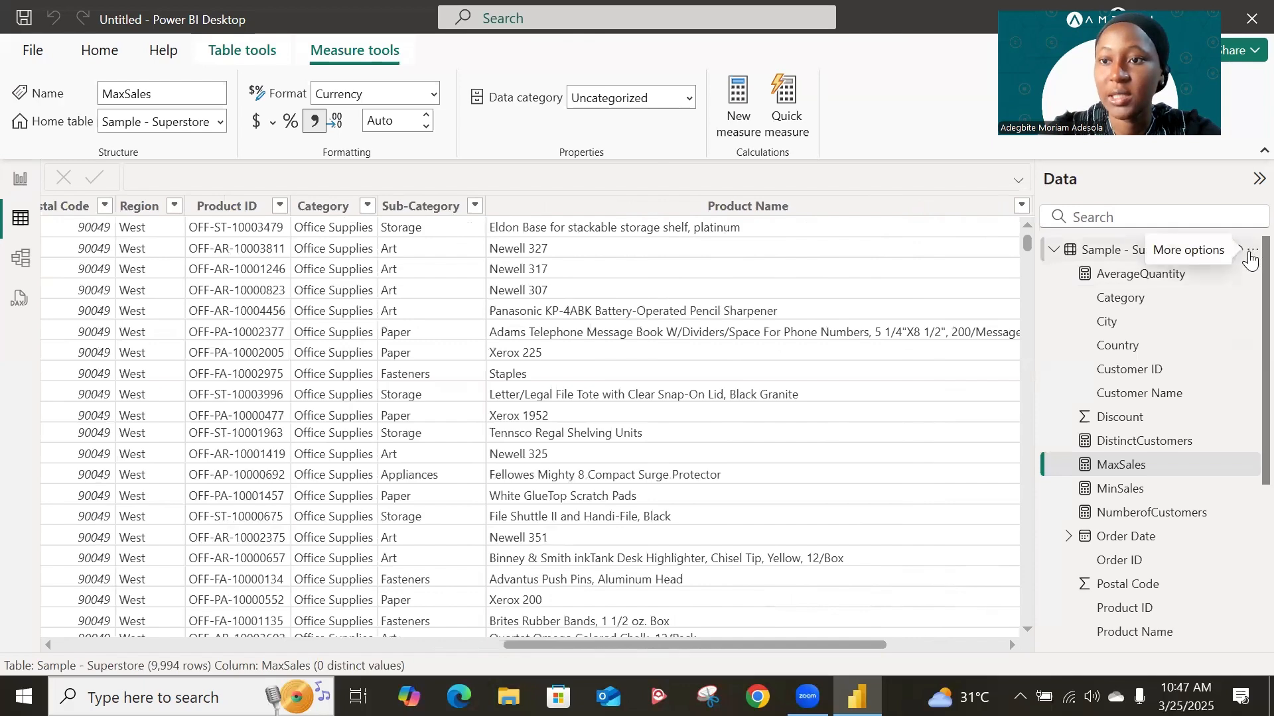
Add the calculated column OrderYear = YEAR('Sample - Superstore'[Order Date]) to the Sample - Superstore table and review its distinct years.
click(1249, 261)
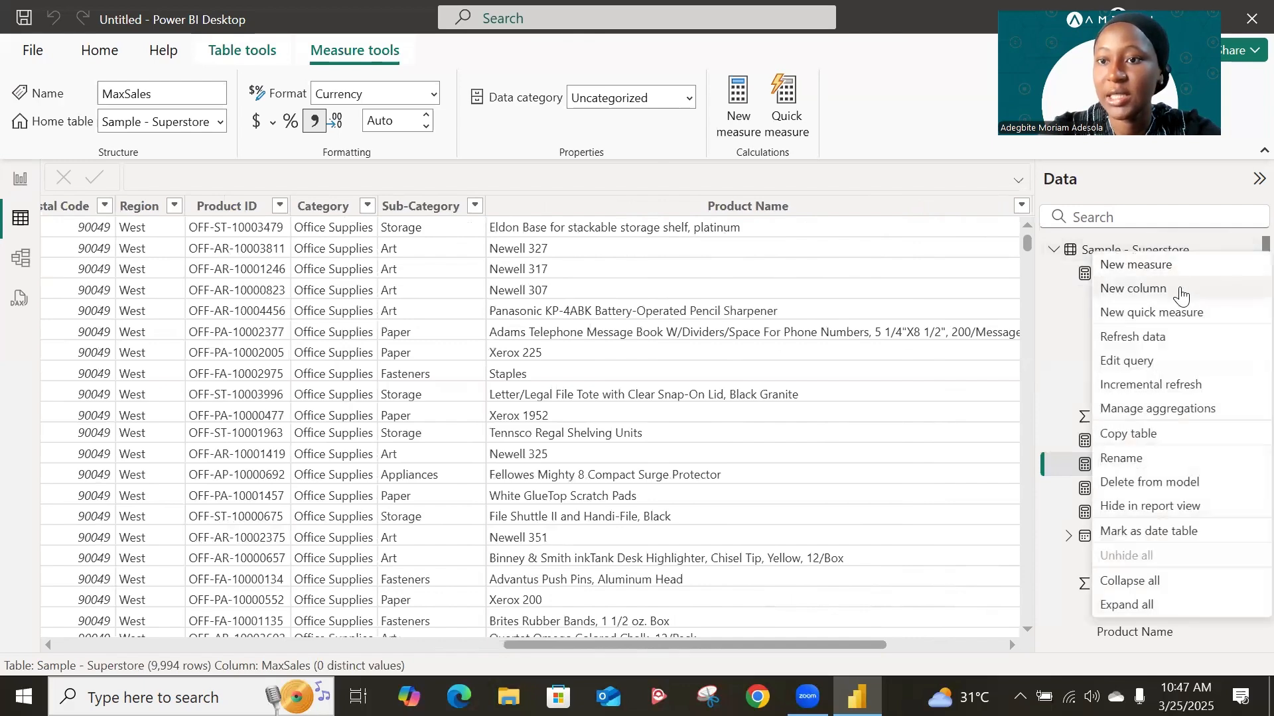
click(1161, 294)
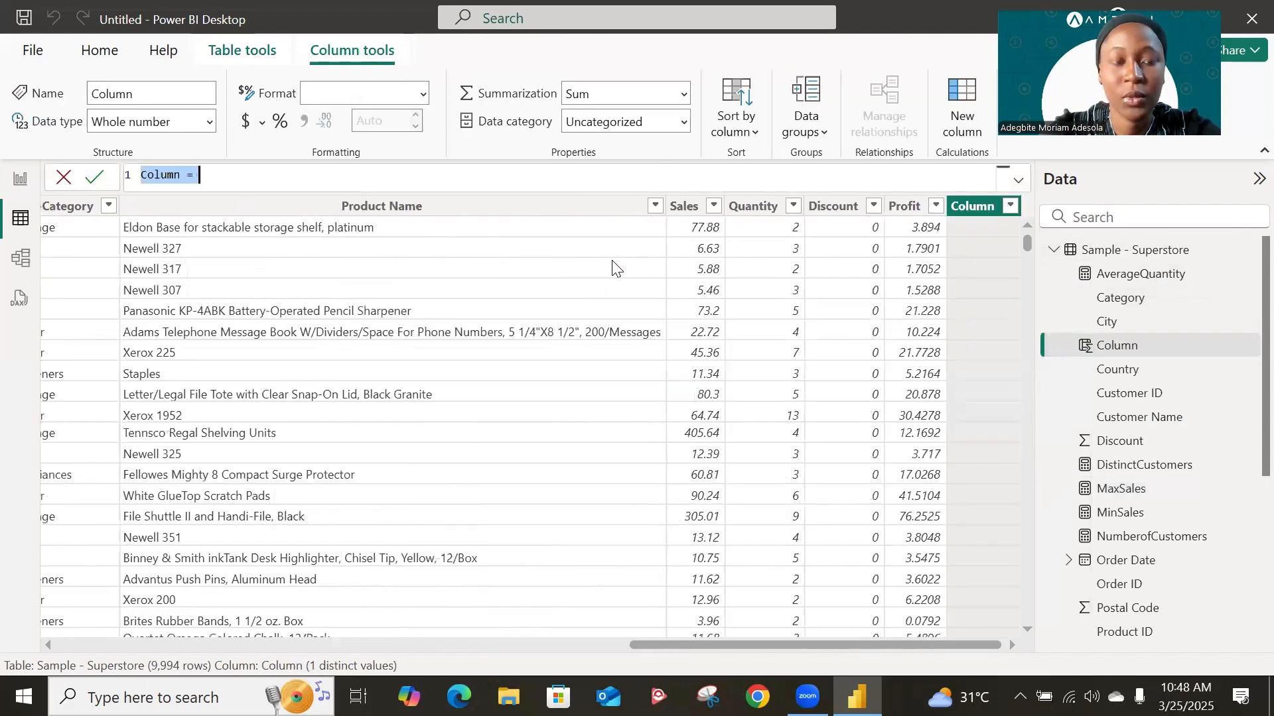
text(OrderYear)
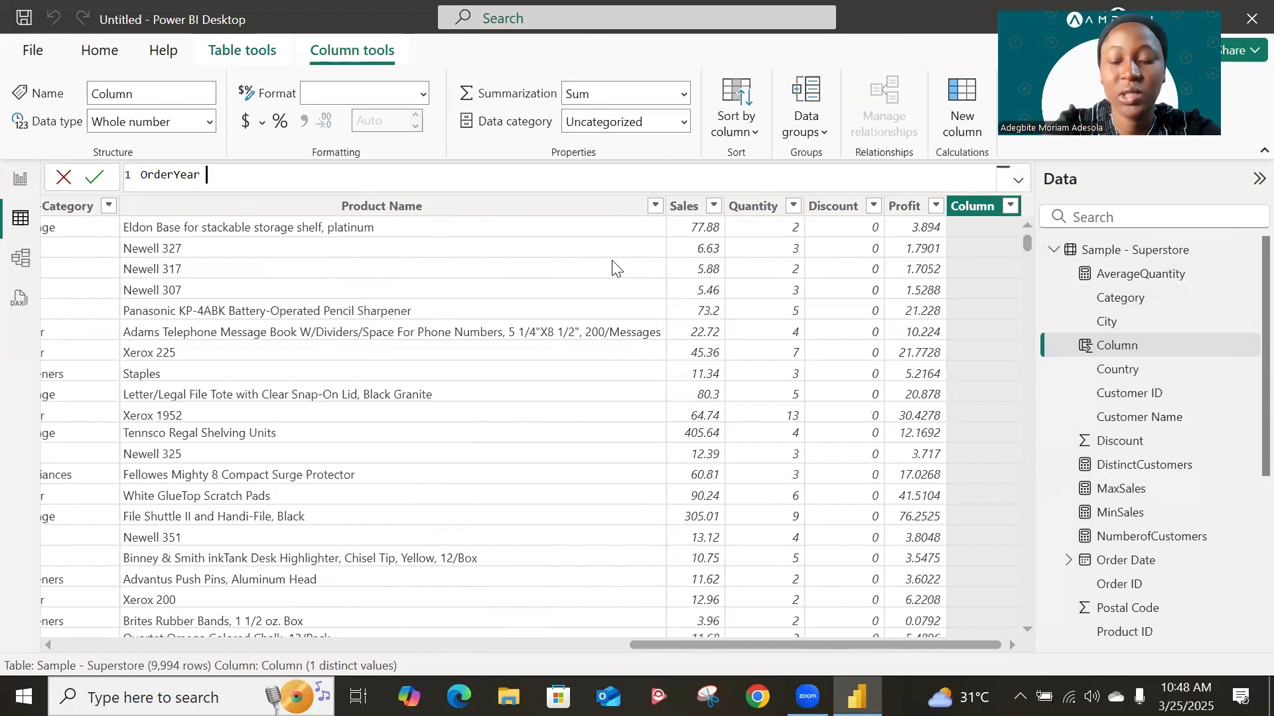
text( = )
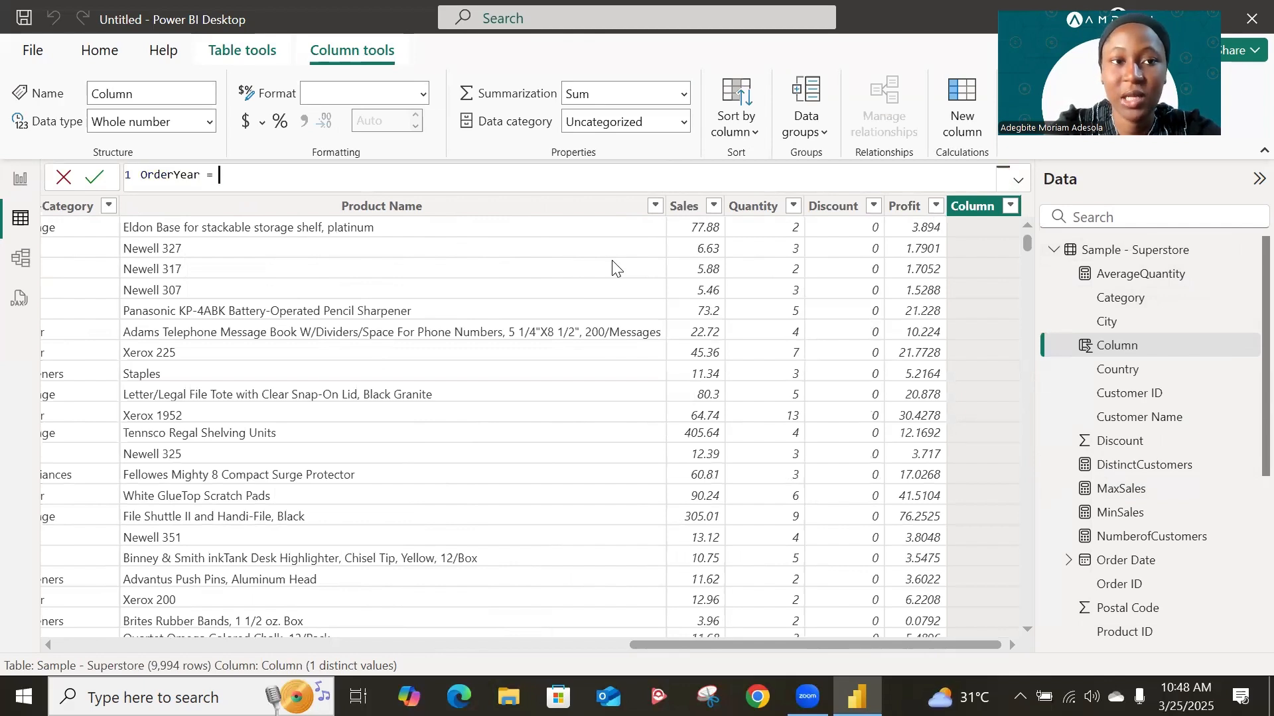
text(year)
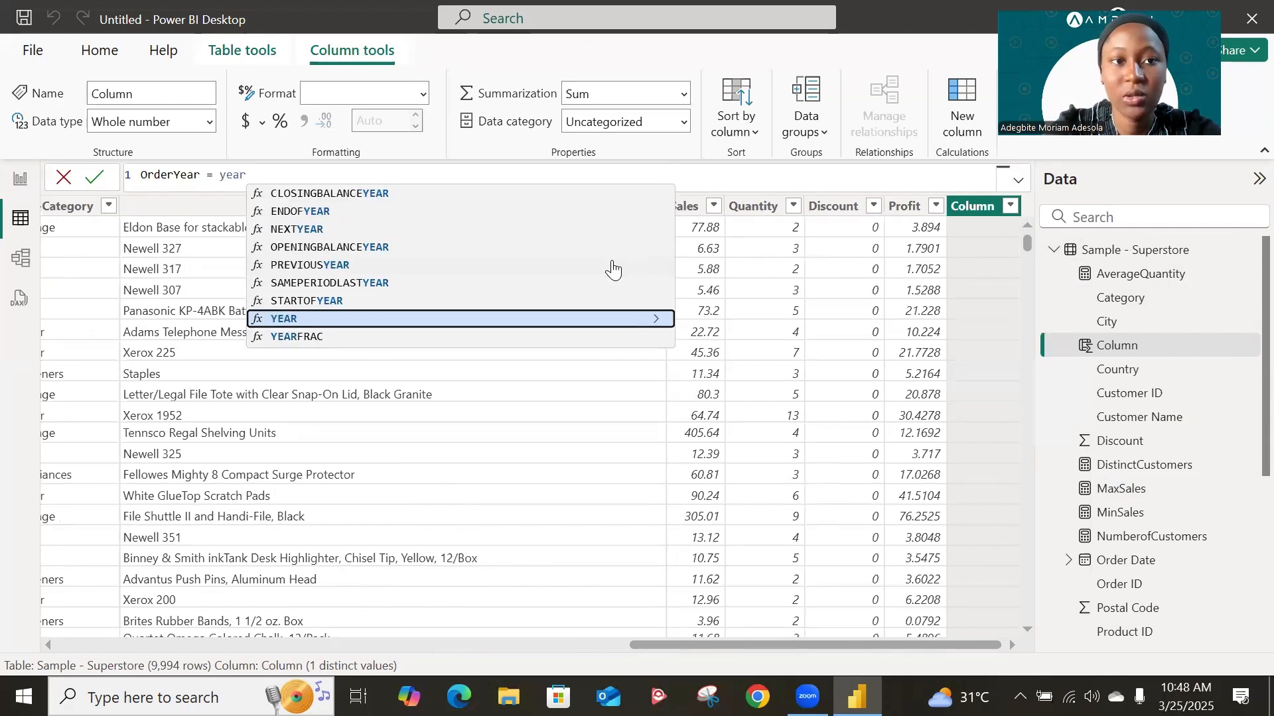
key(Tab)
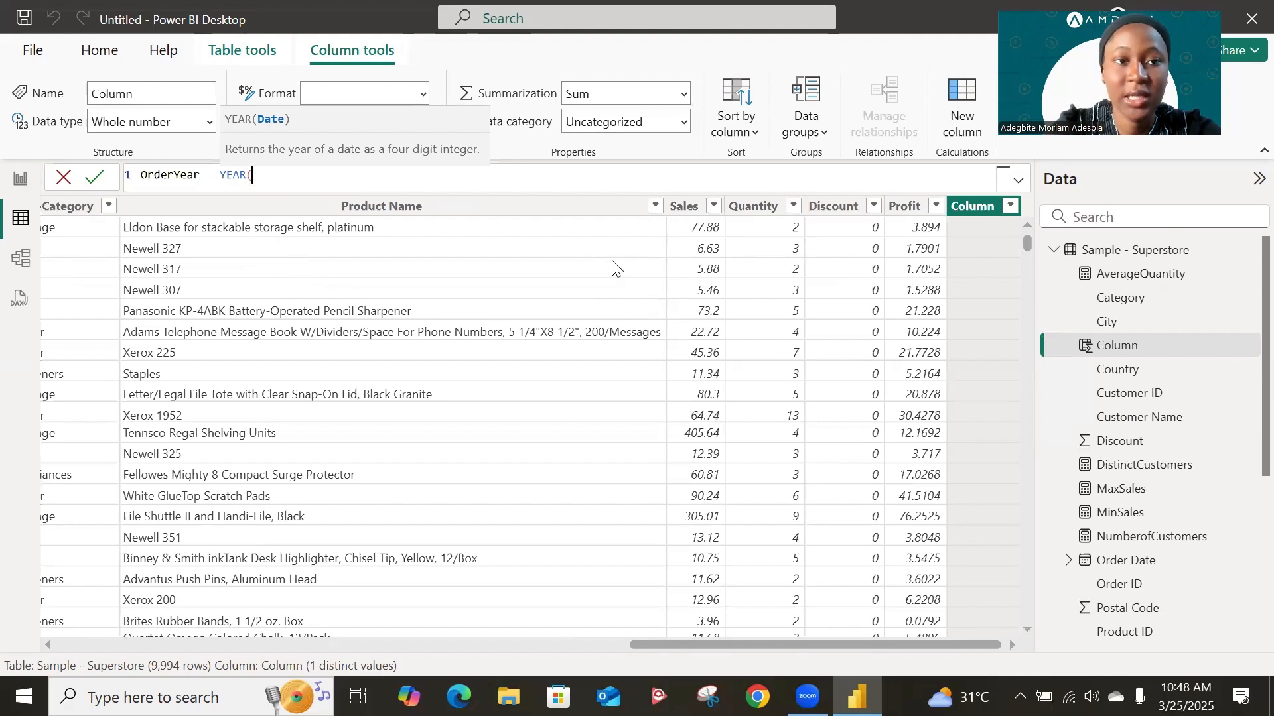
text(o)
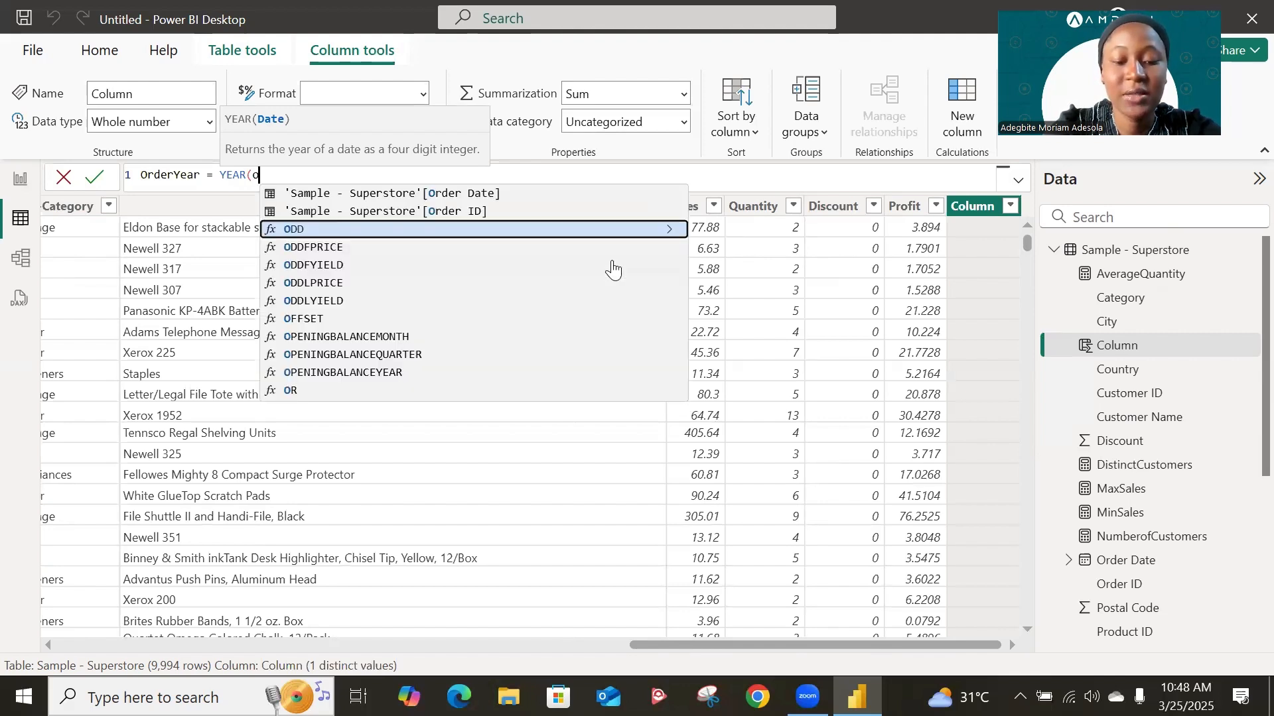
text(r)
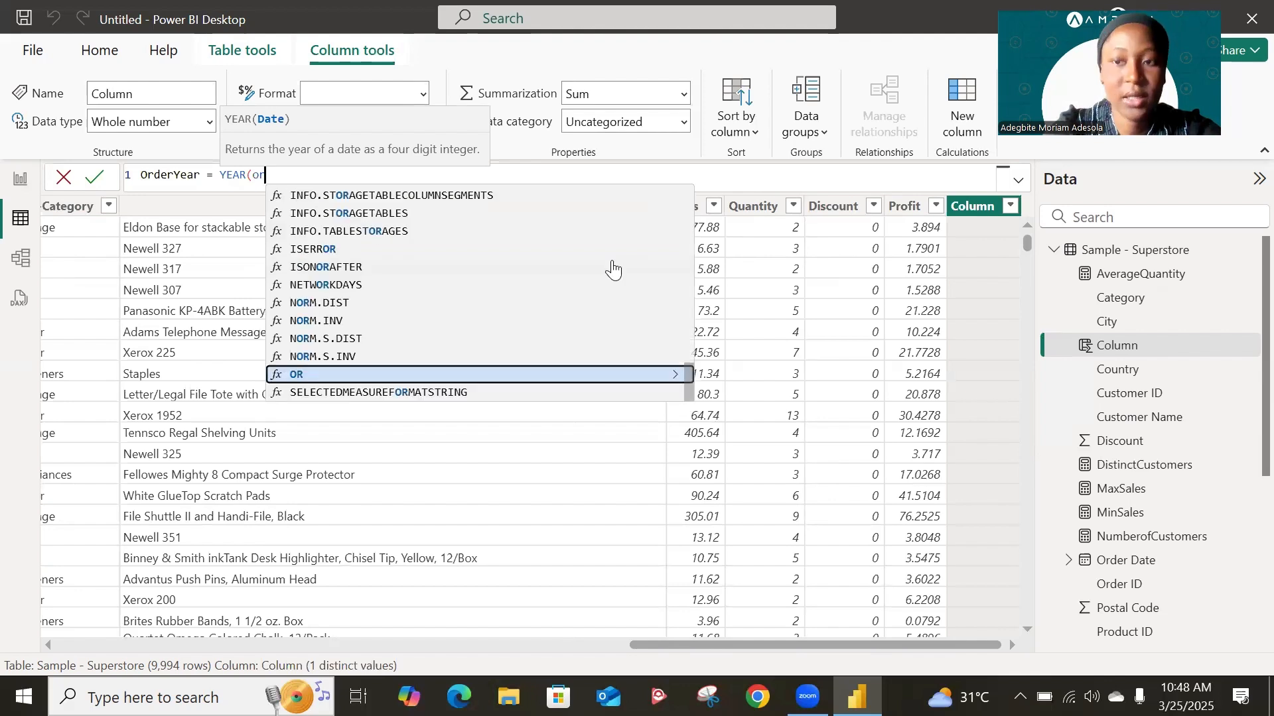
text(de)
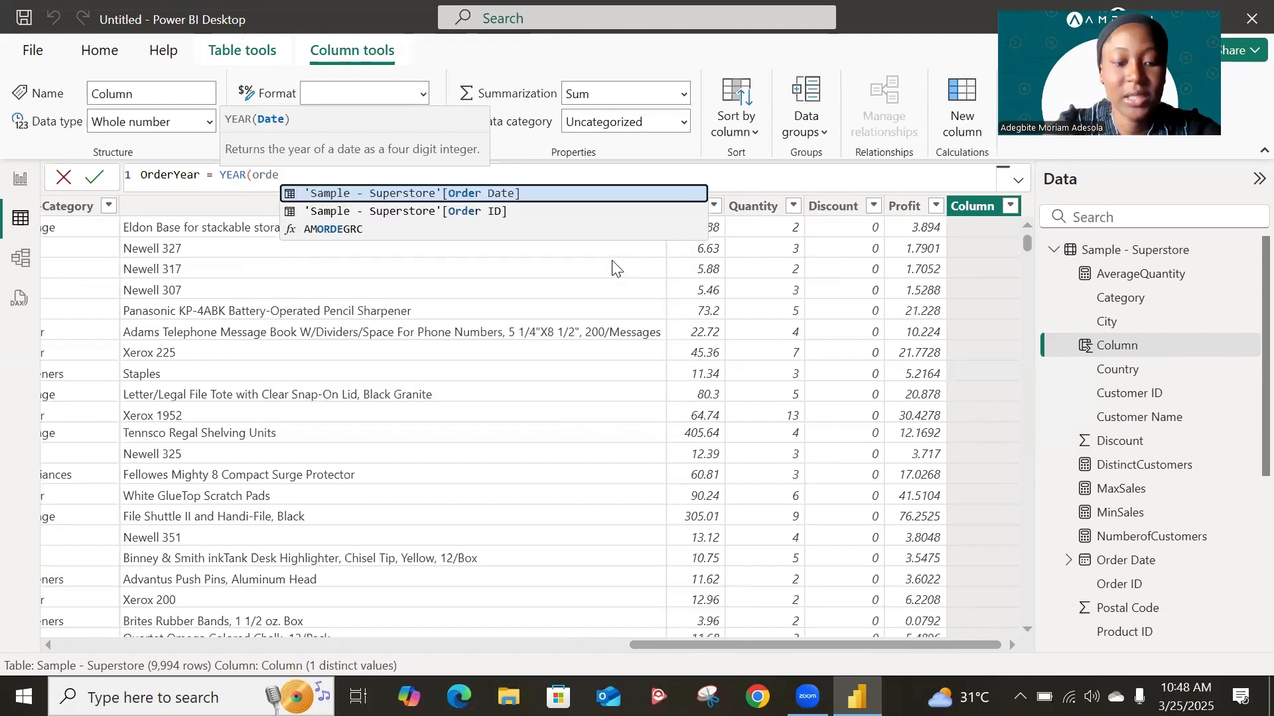
key(Tab)
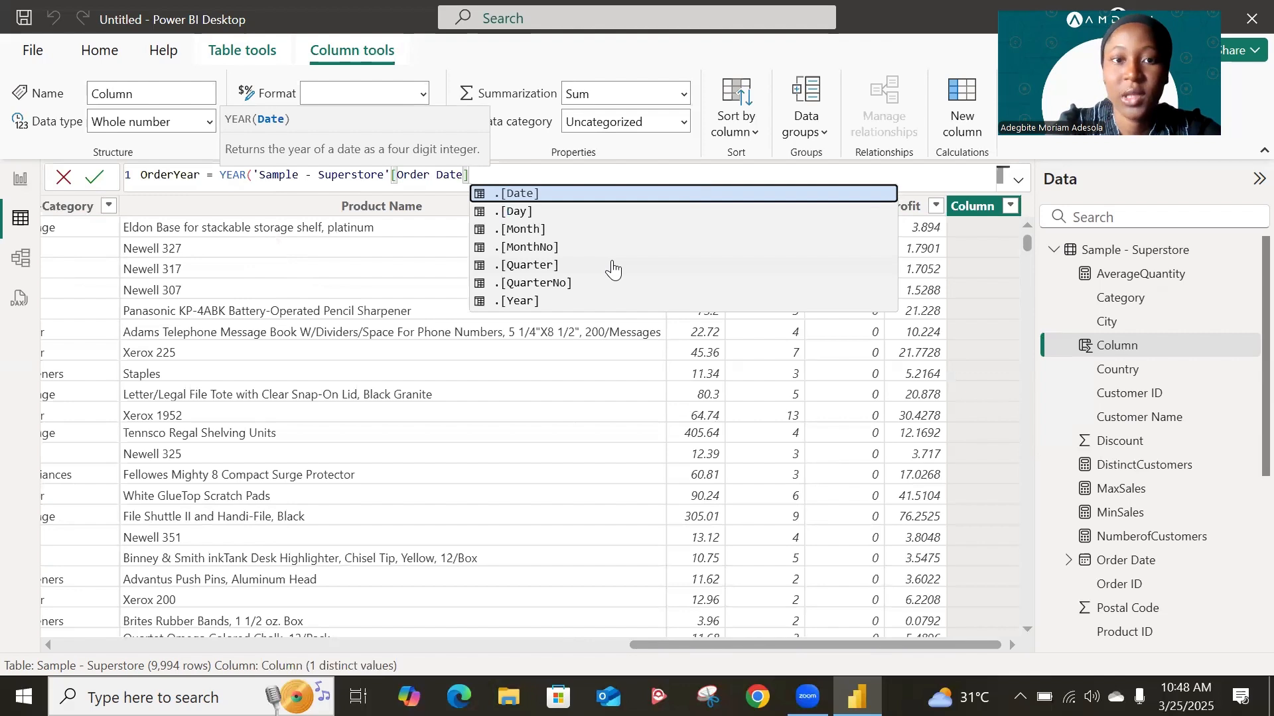
text())
key(Return)
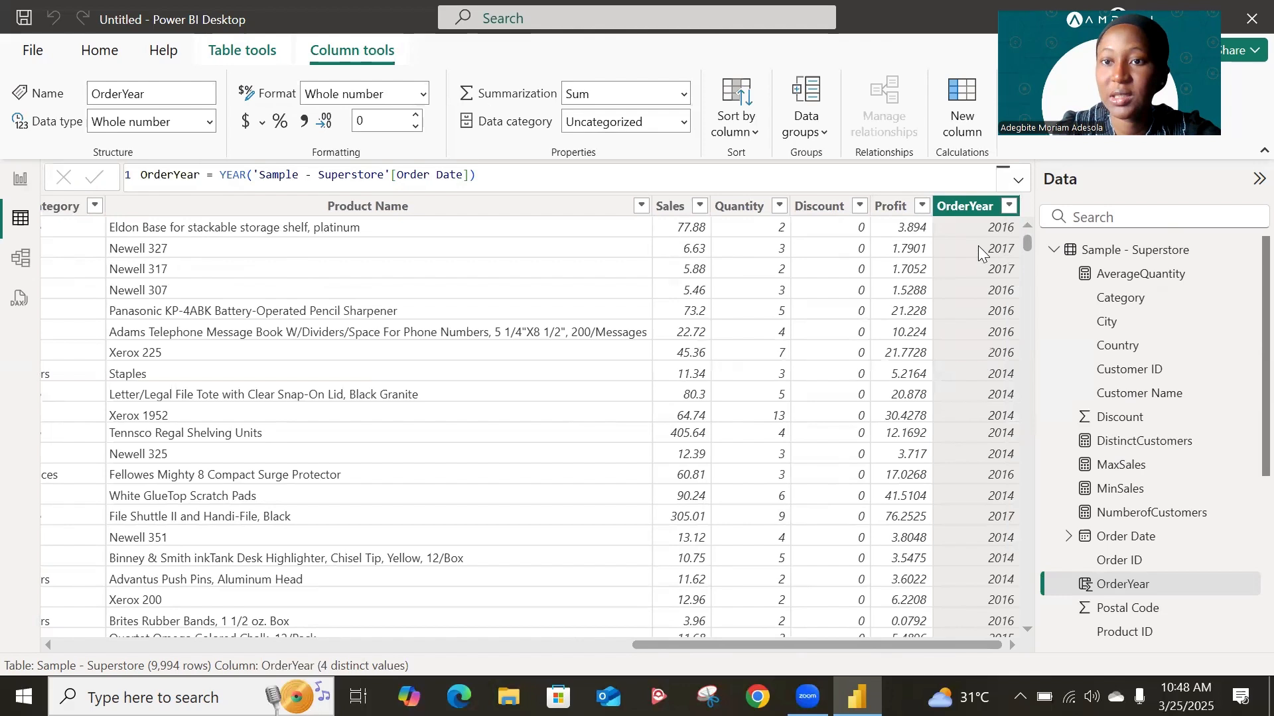
click(1008, 207)
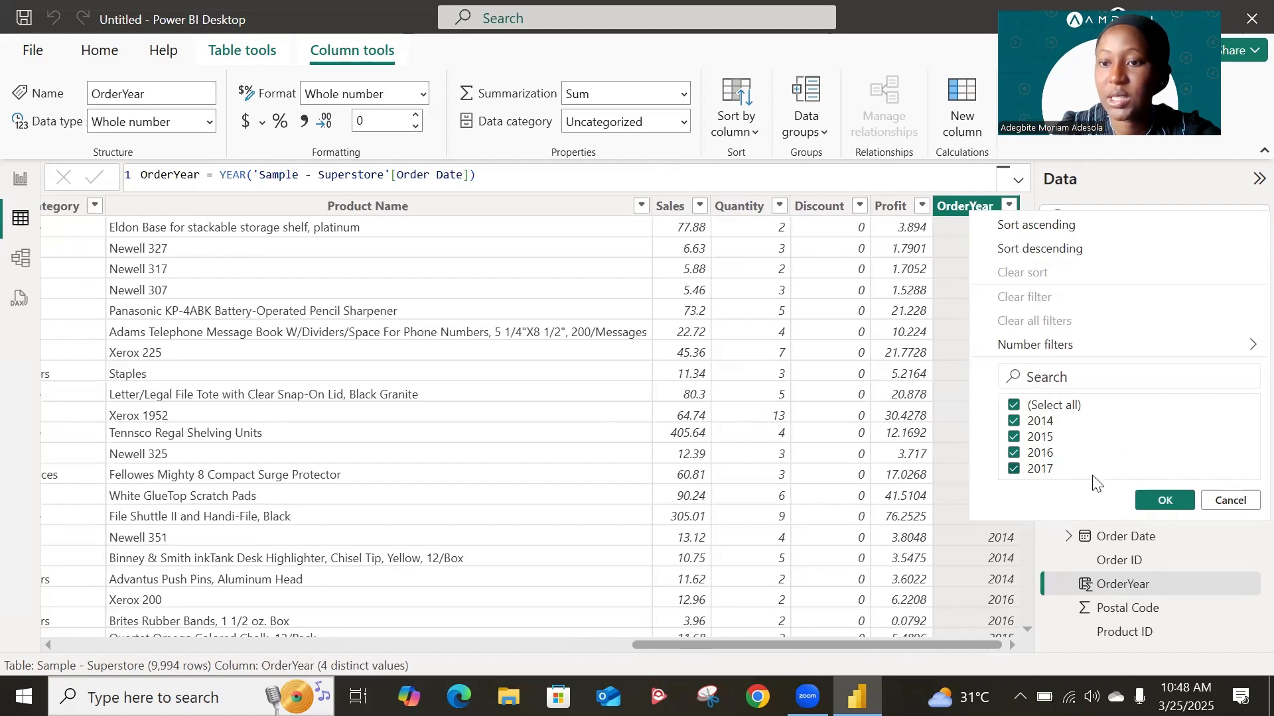
click(1165, 501)
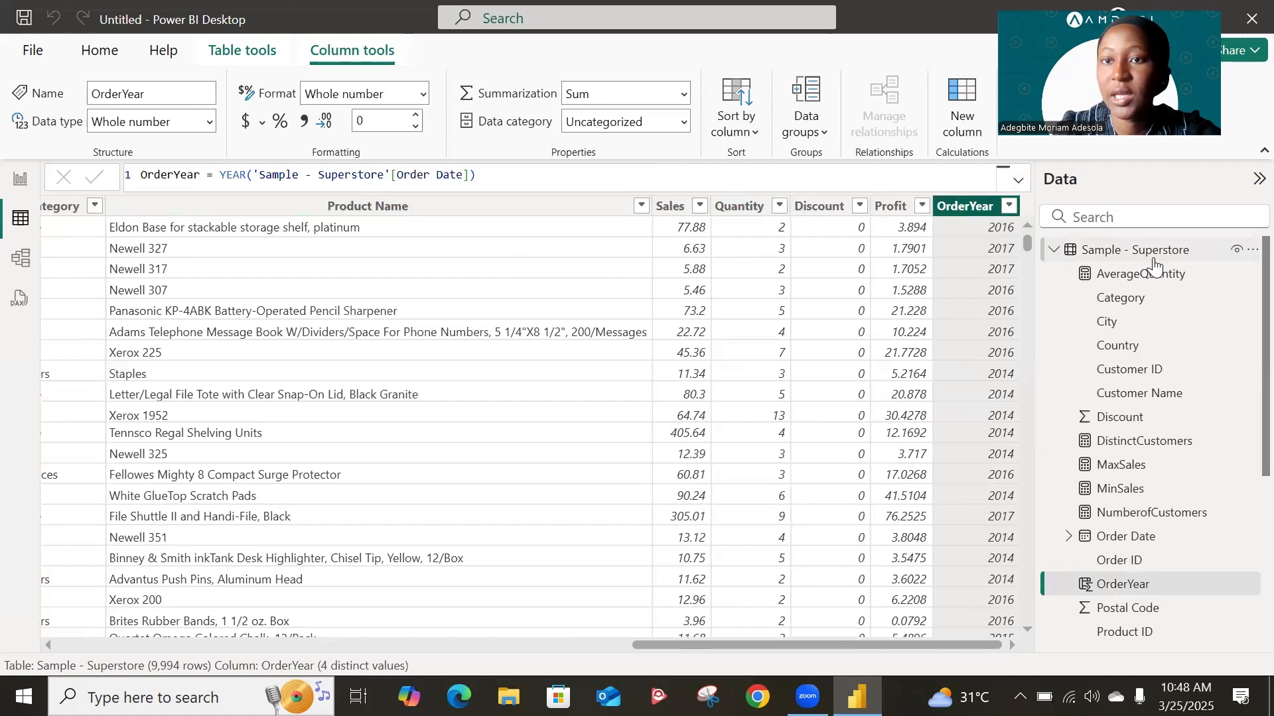
Add another calculated column with the formula OrderMonth = MONTH('Sample - Superstore'[Order Date]).
click(966, 100)
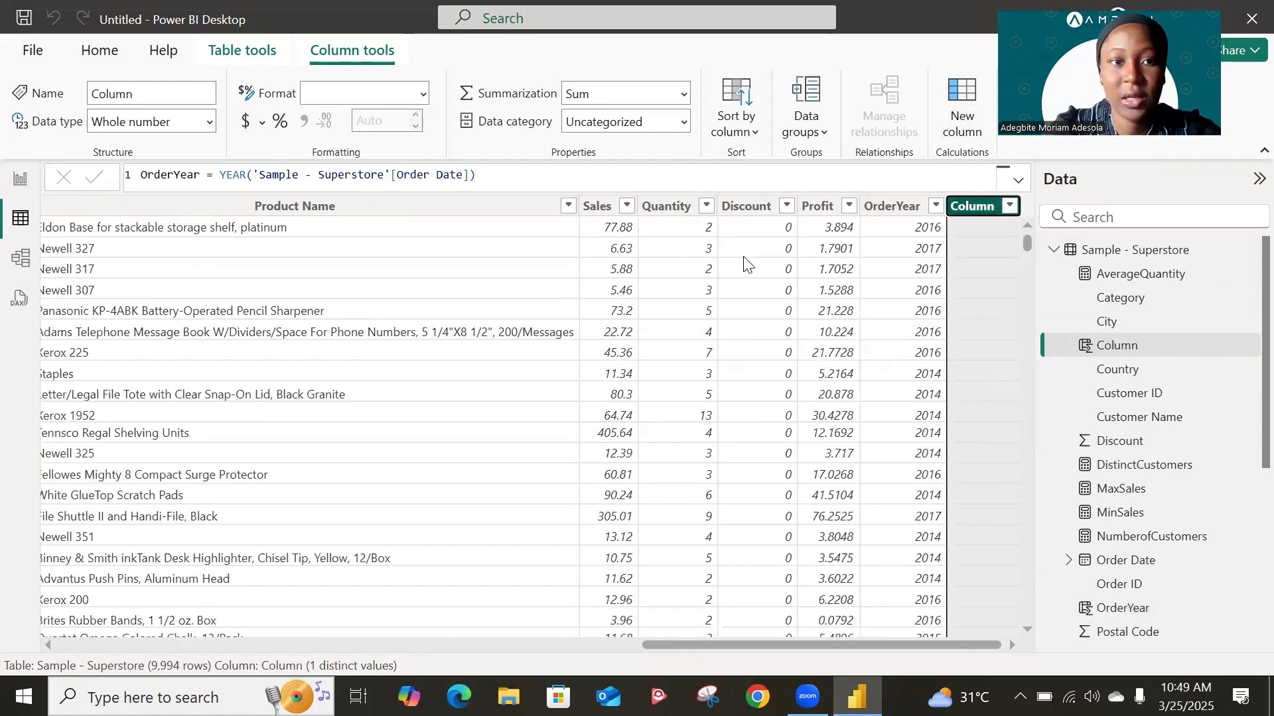
text(Order)
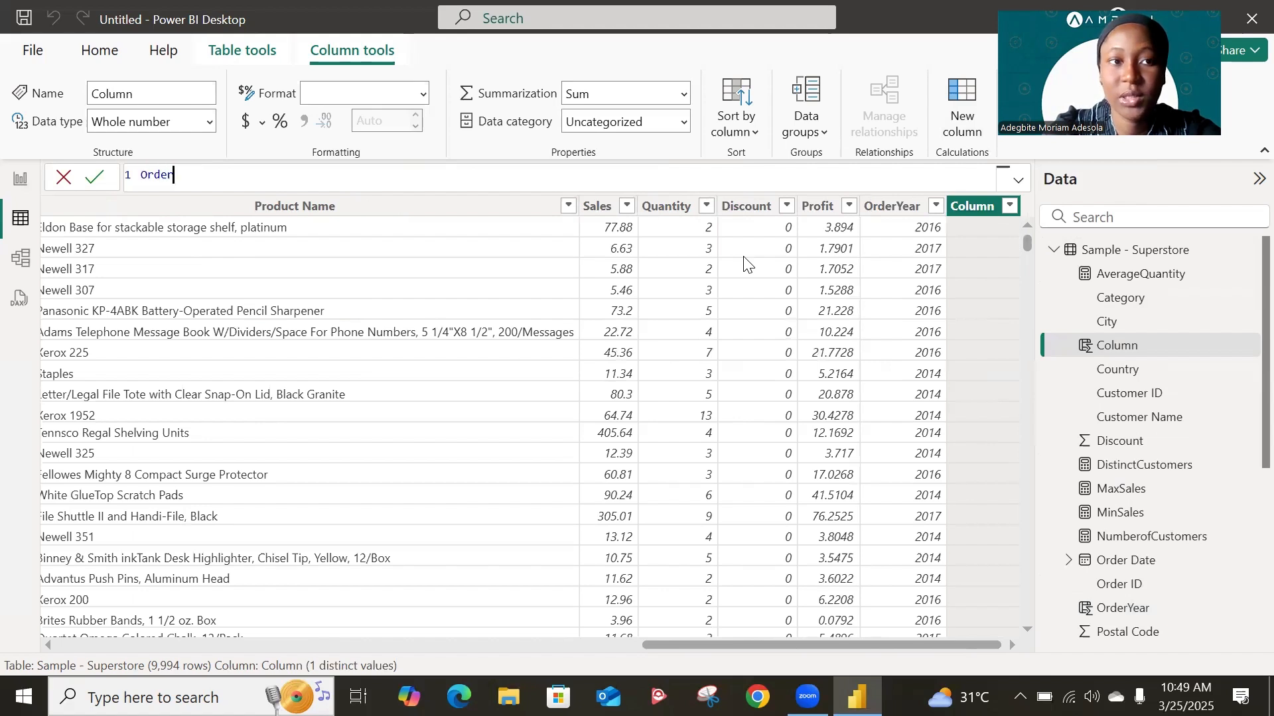
text(Month )
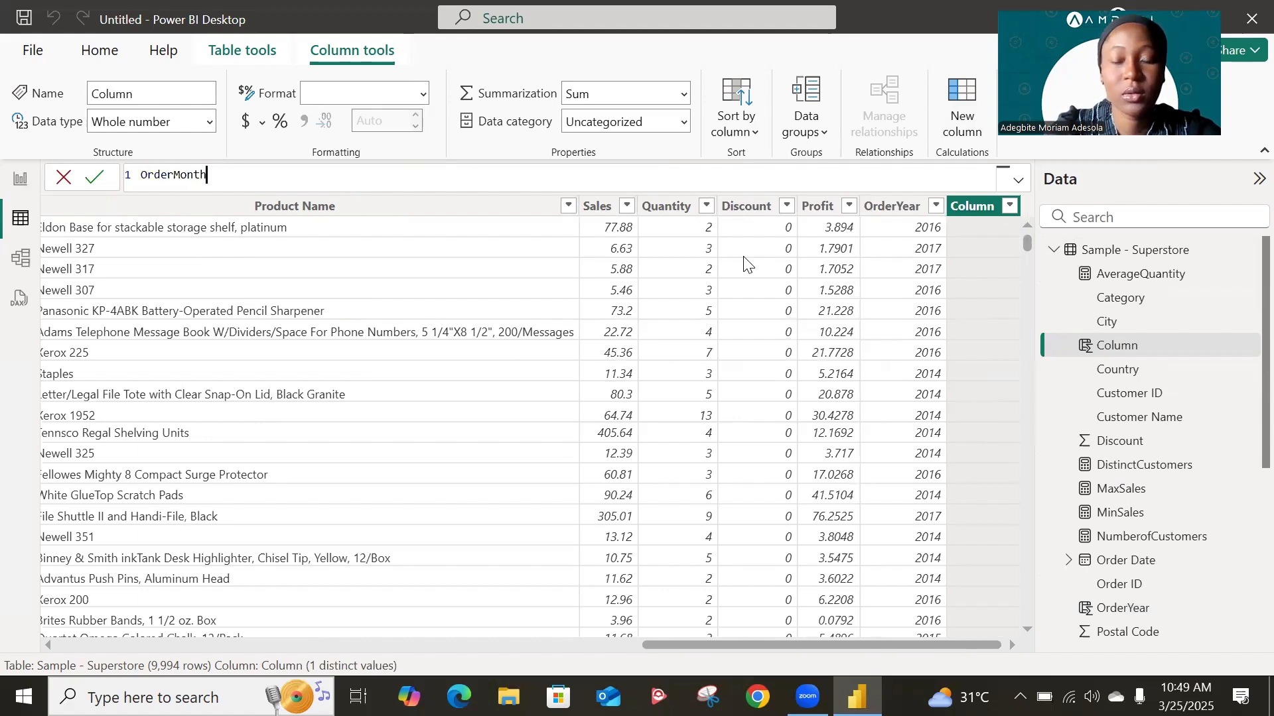
text(= )
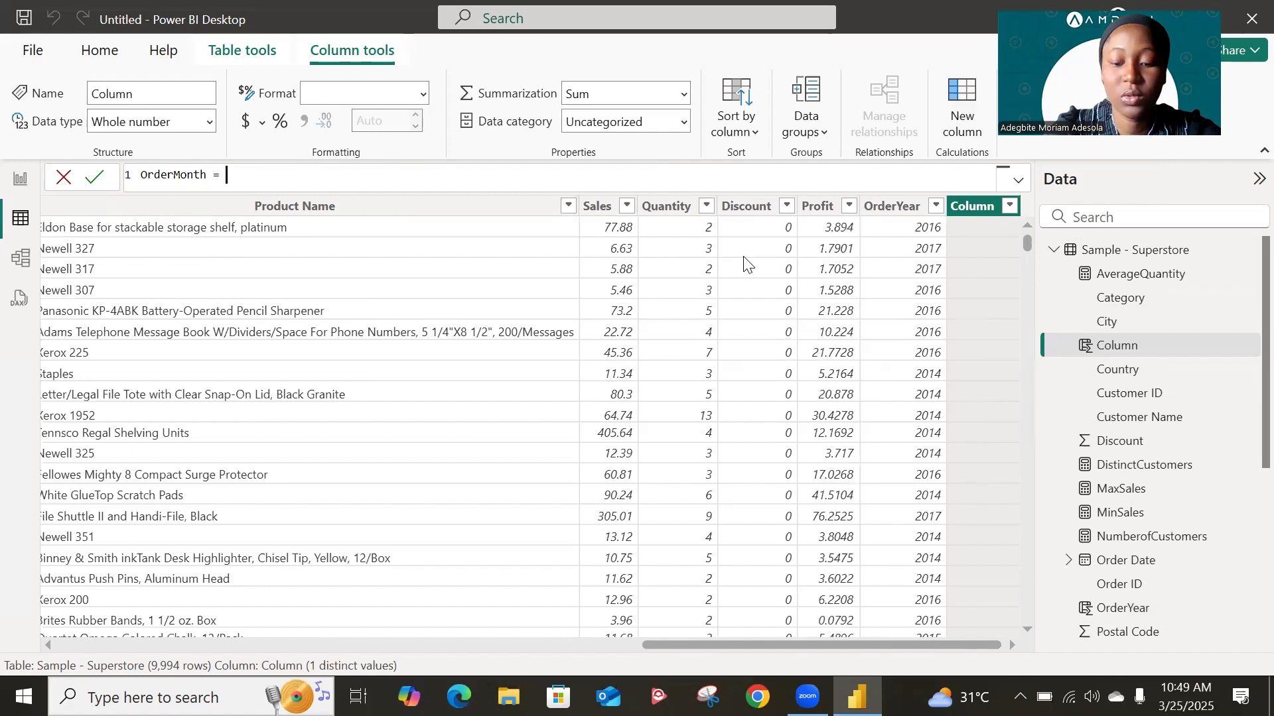
text(mont)
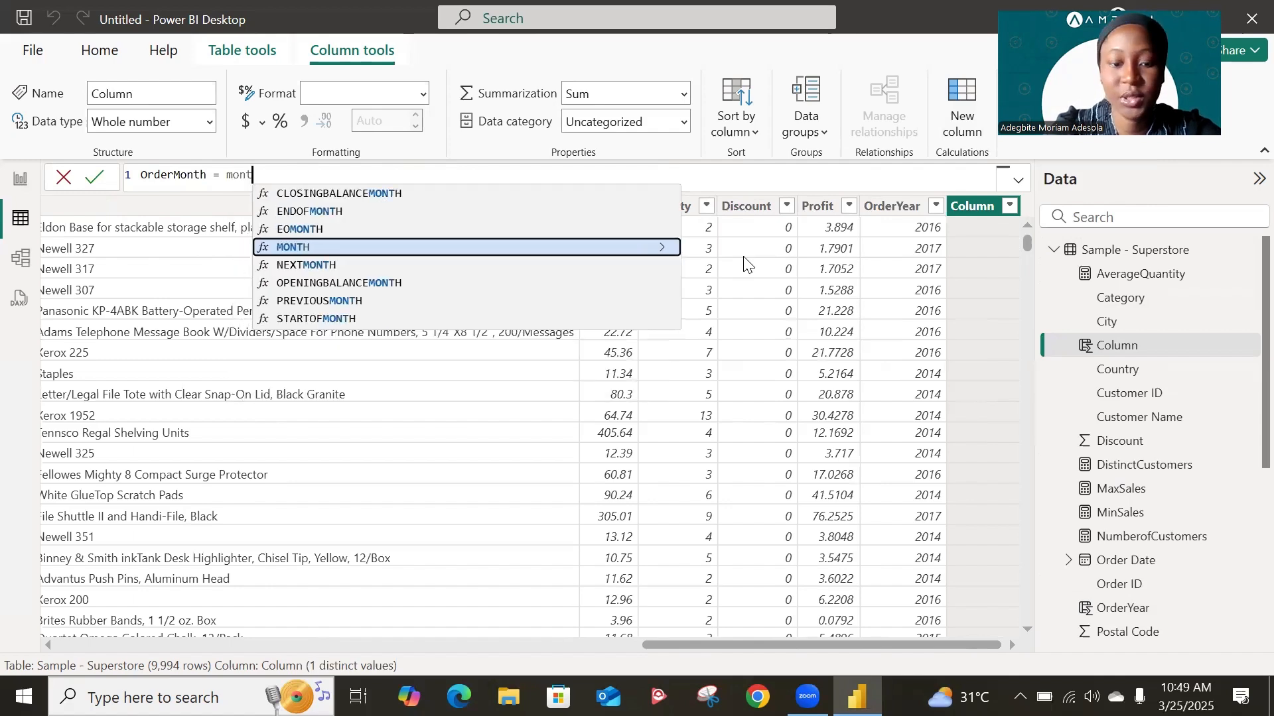
key(Tab)
text(order)
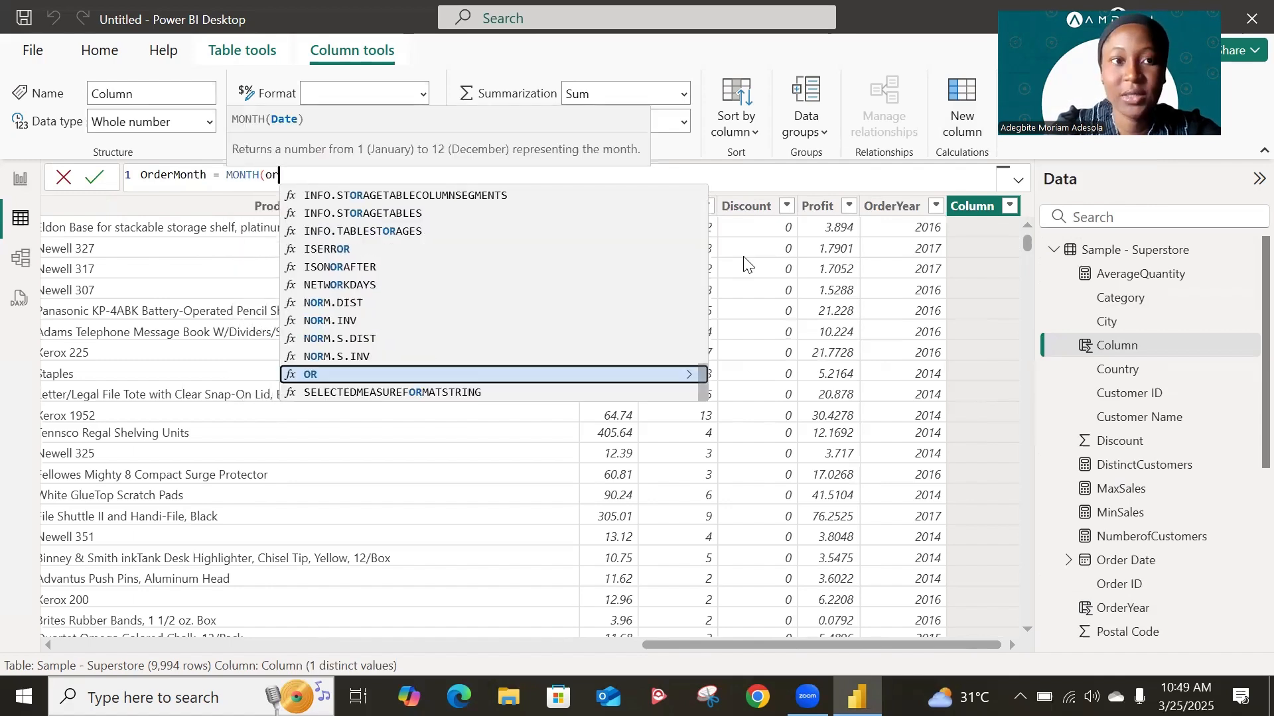
key(Tab)
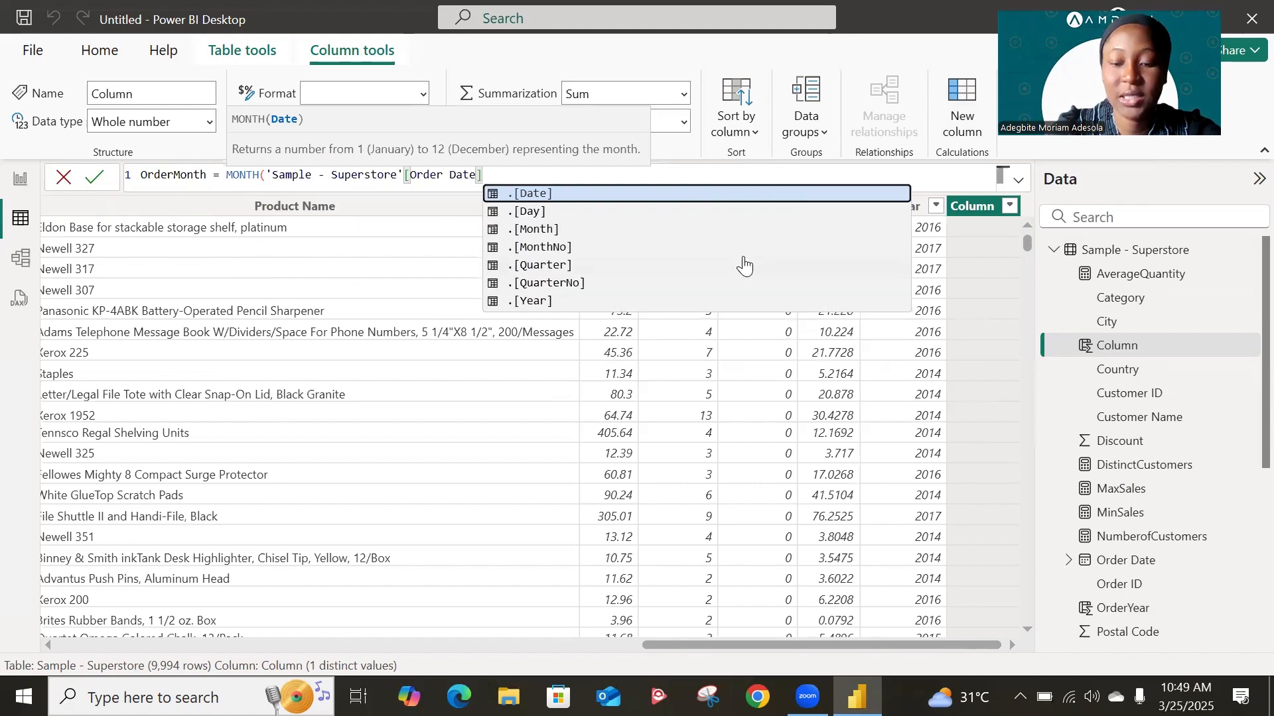
text())
key(Return)
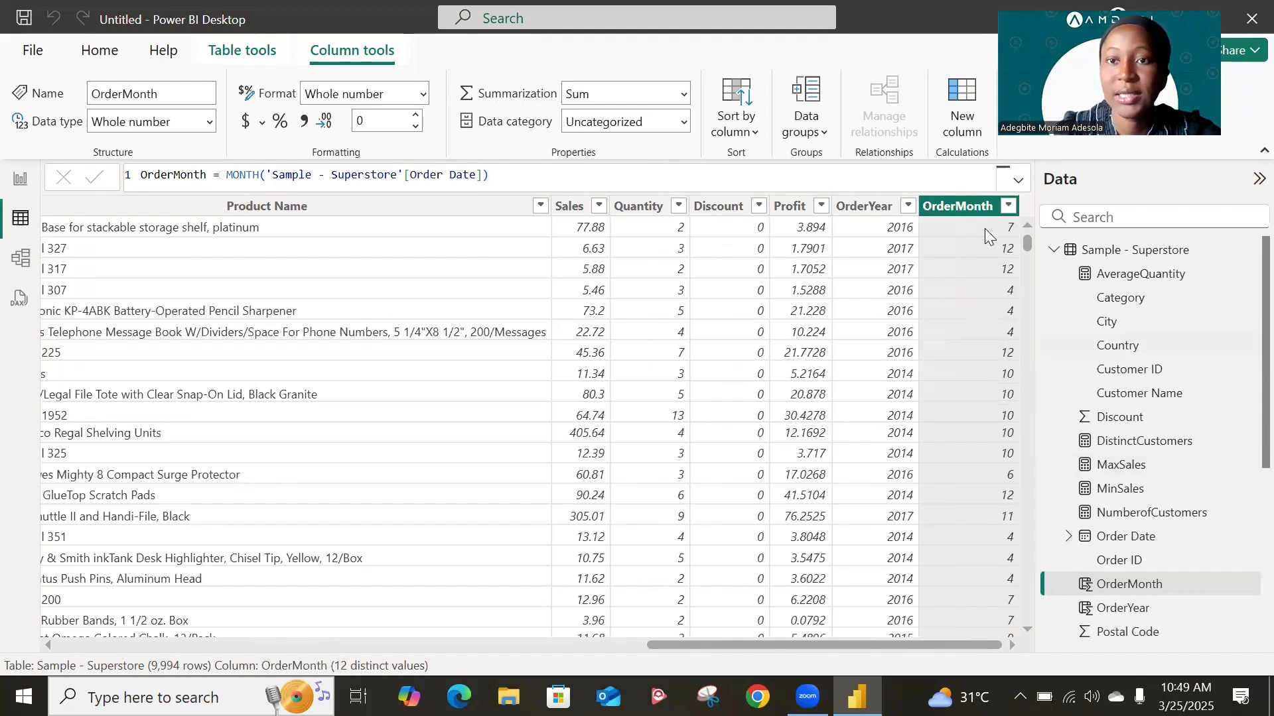
Add a third calculated column with the formula OrderDay = DAY('Sample - Superstore'[Order Date]).
click(967, 116)
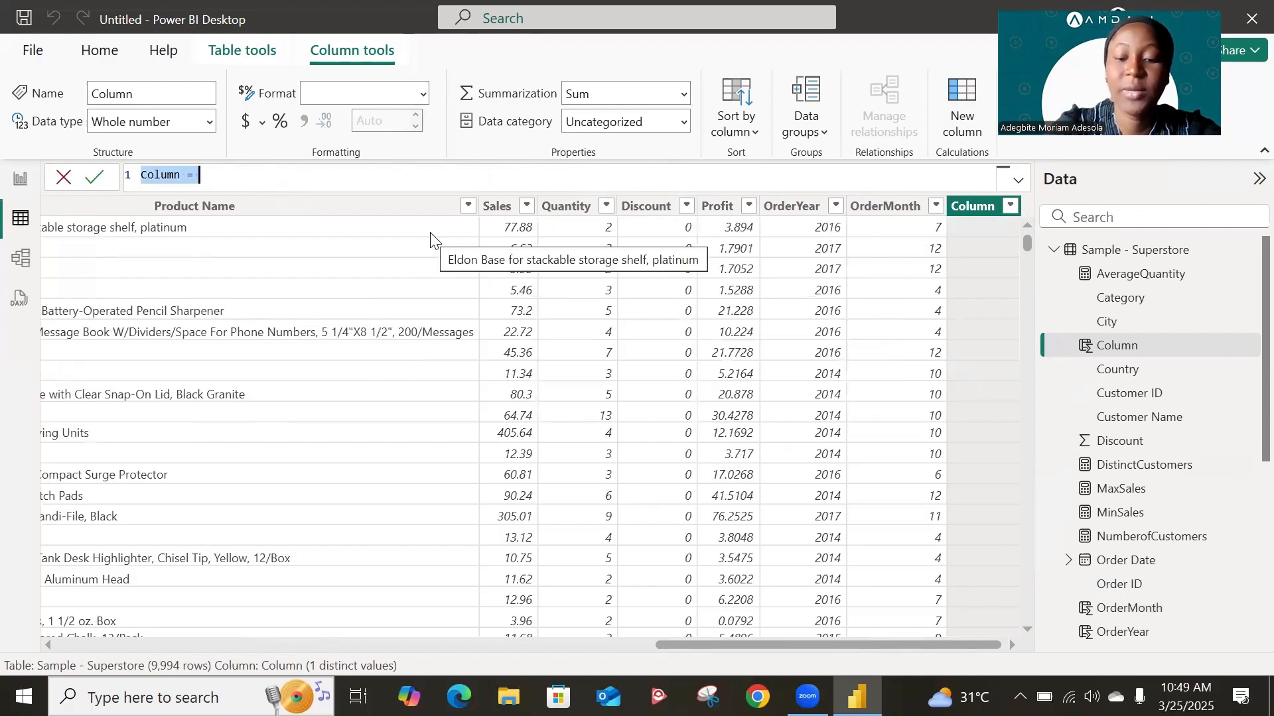
text(Orde)
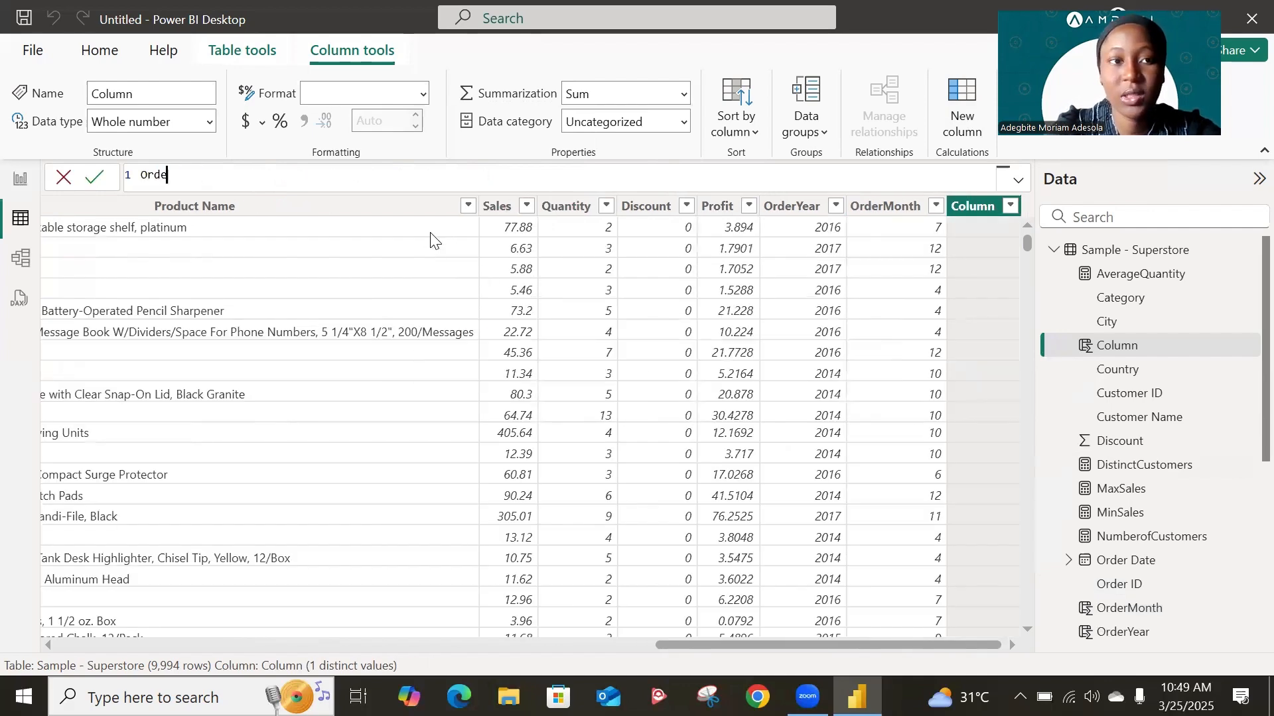
text(rDay = )
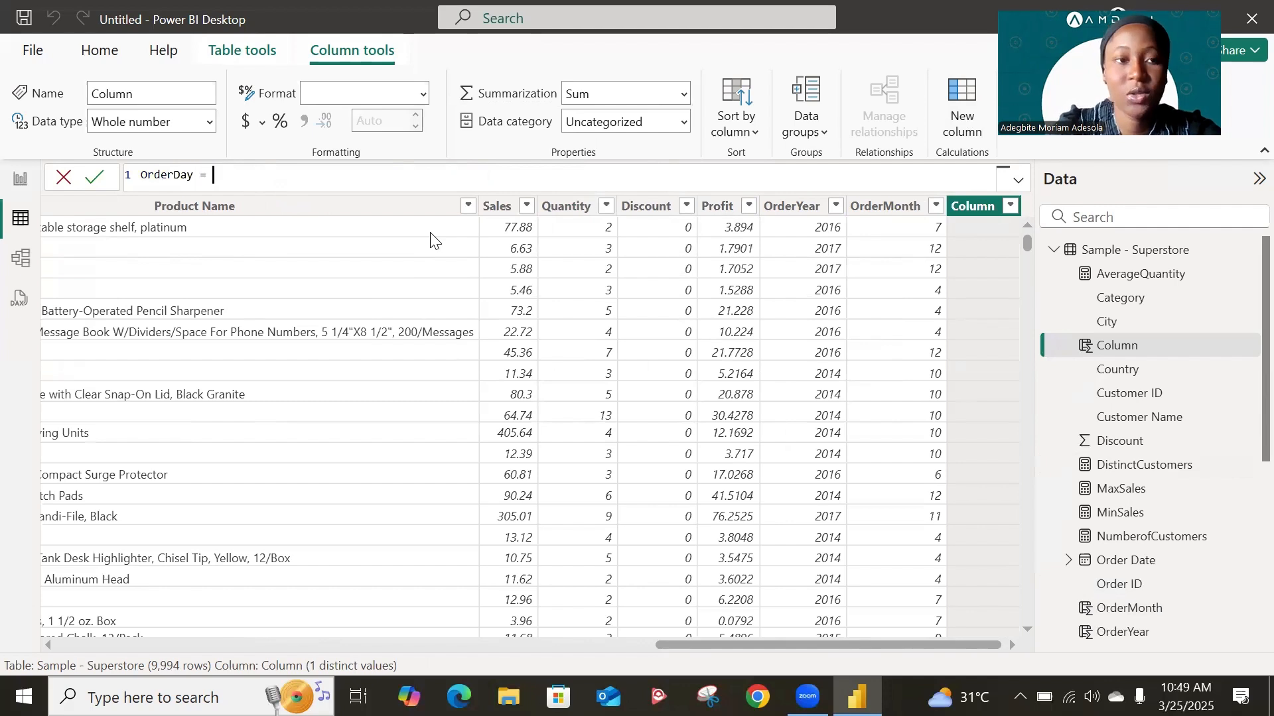
text(day)
click(430, 246)
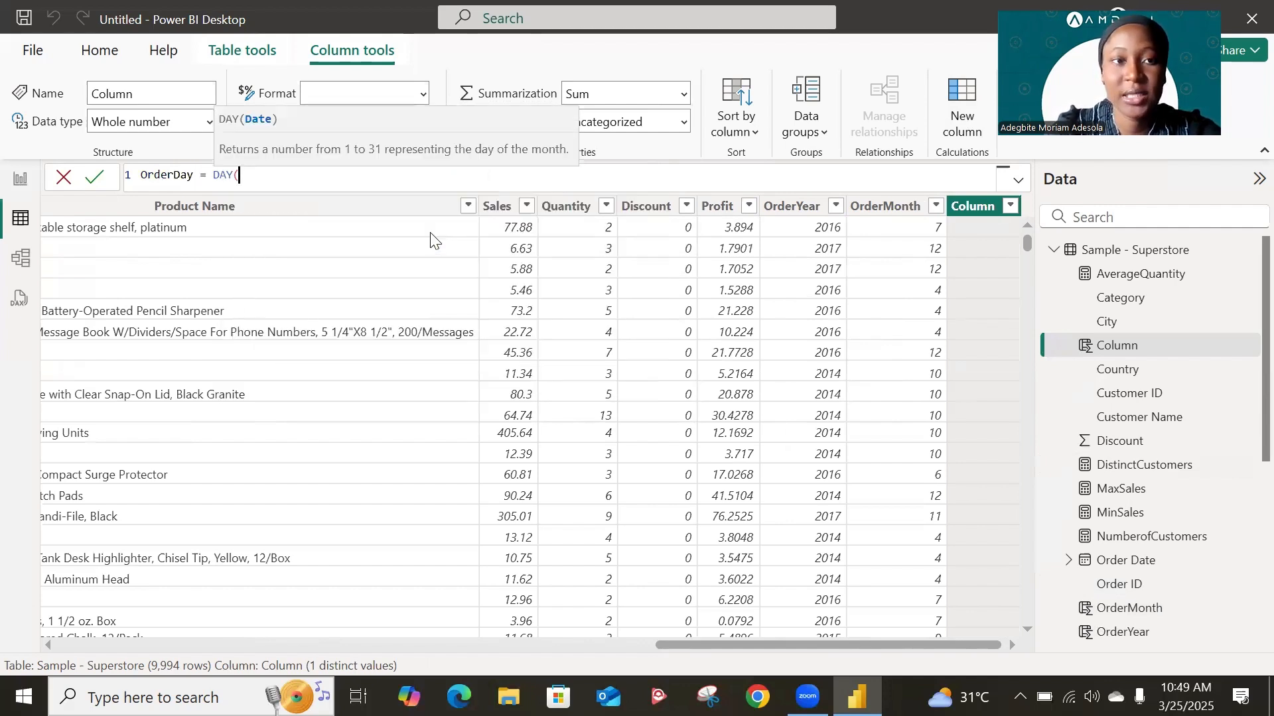
text(order)
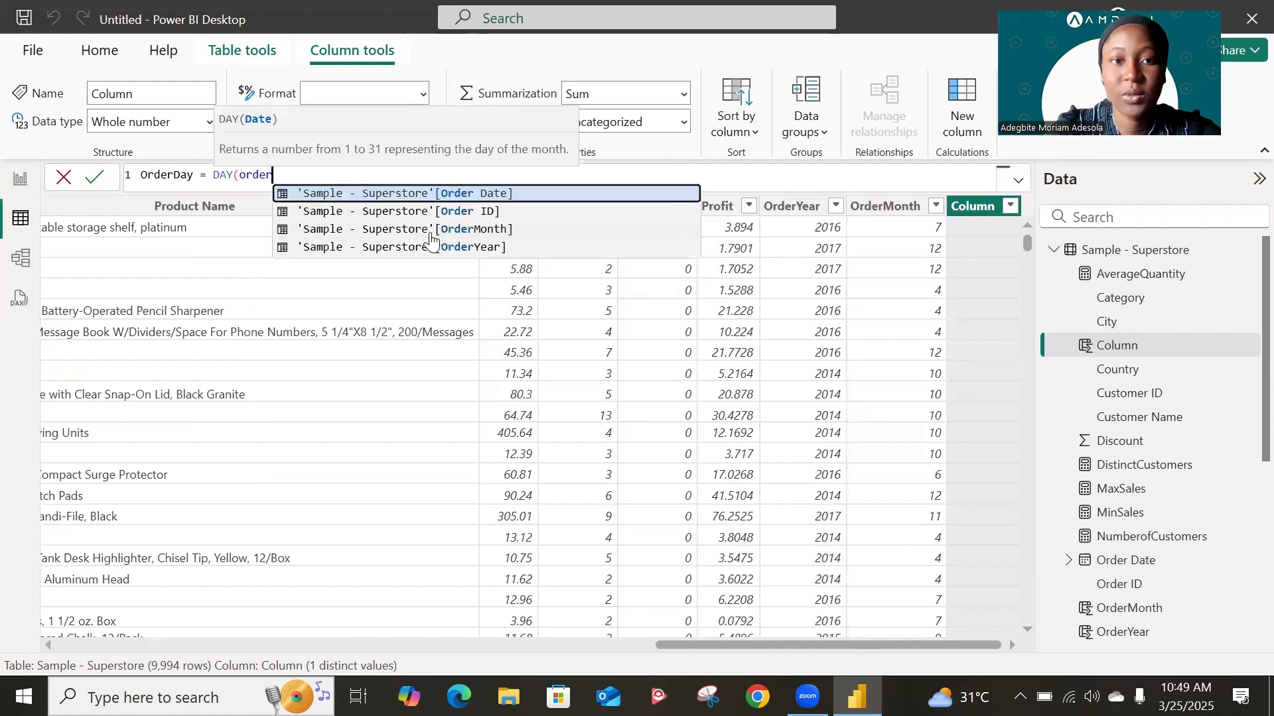
key(Tab)
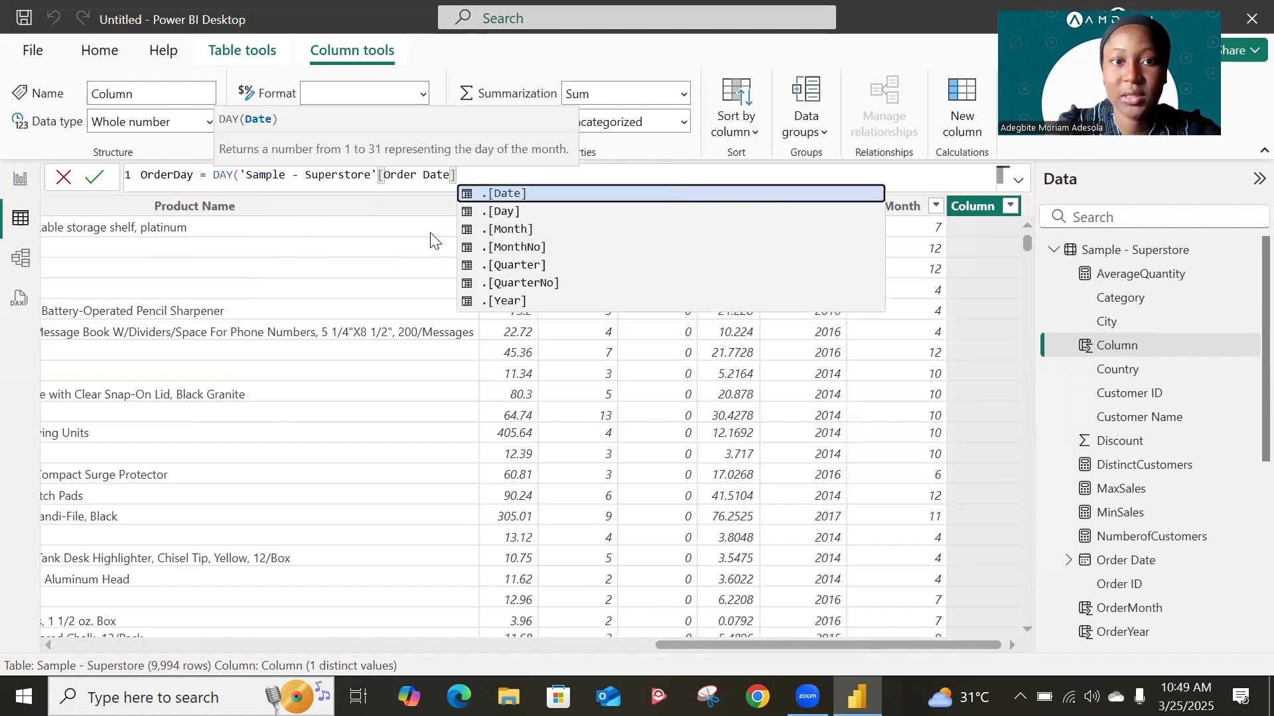
text())
key(Return)
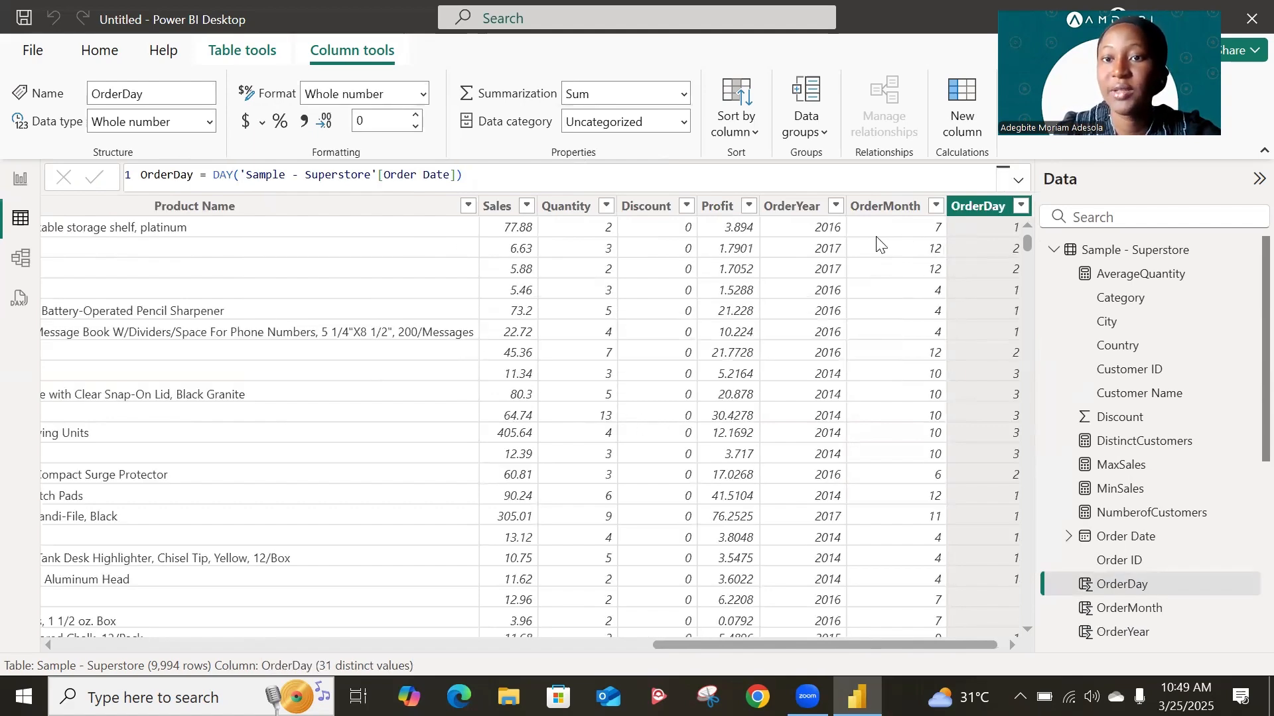
Examine the full list of distinct values in the OrderDay column's filter without changing the selection.
click(1020, 207)
scroll(1096, 524, down, 3)
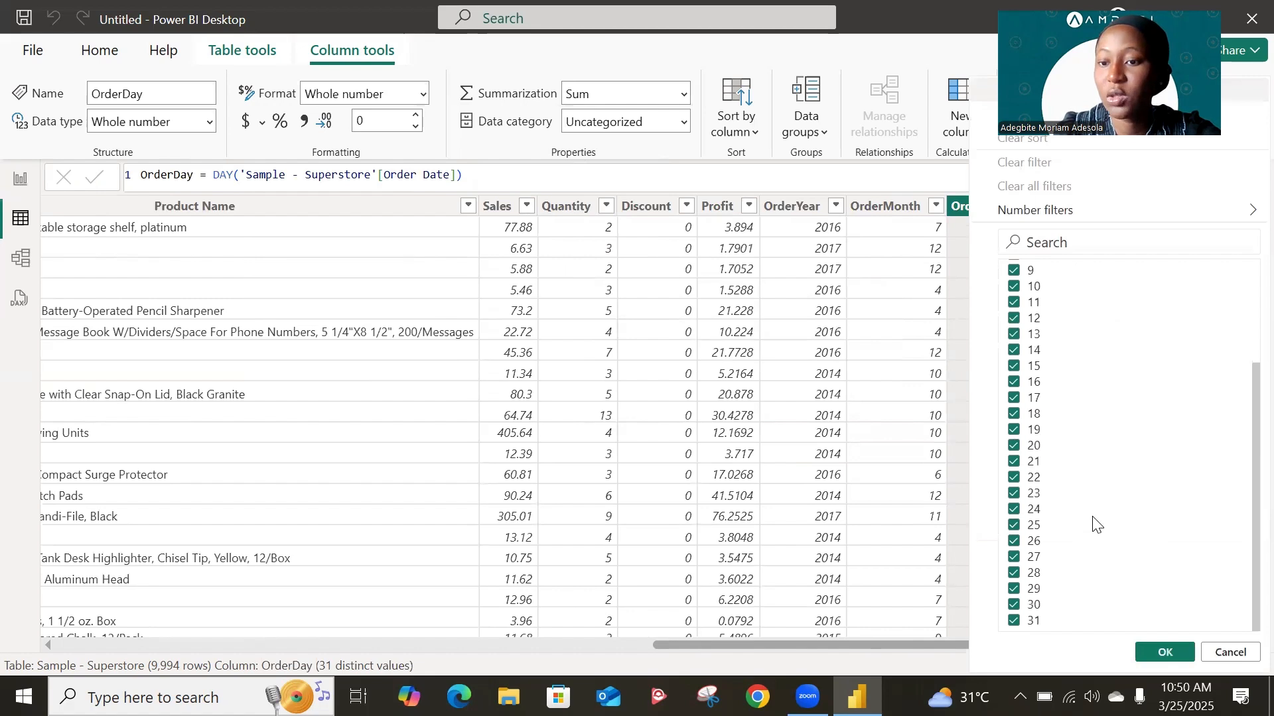
scroll(1065, 312, up, 3)
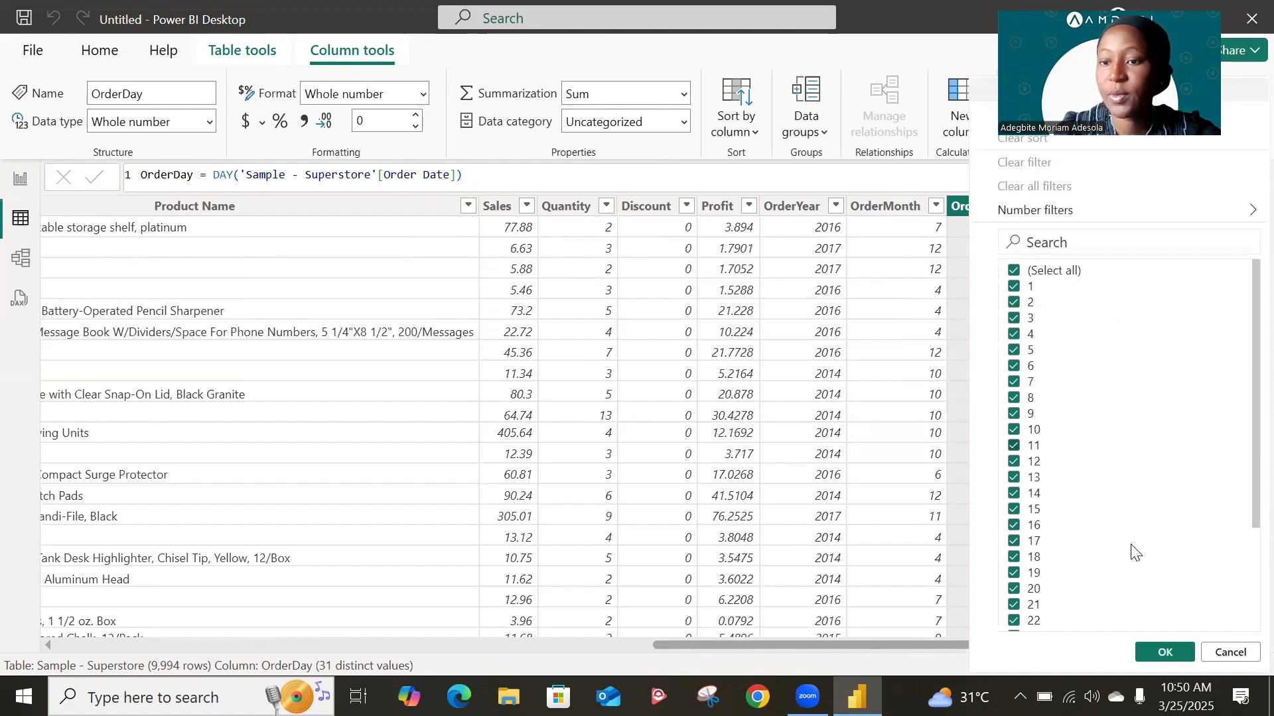
scroll(1069, 504, down, 3)
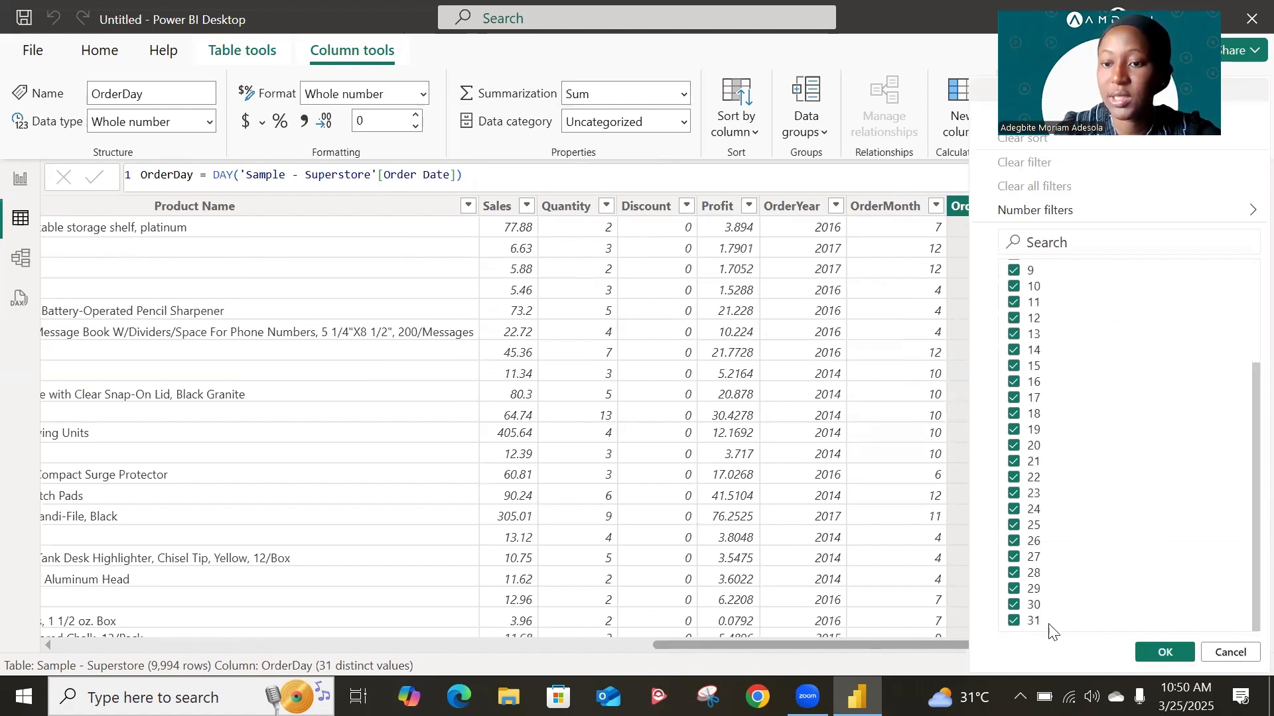
click(1183, 658)
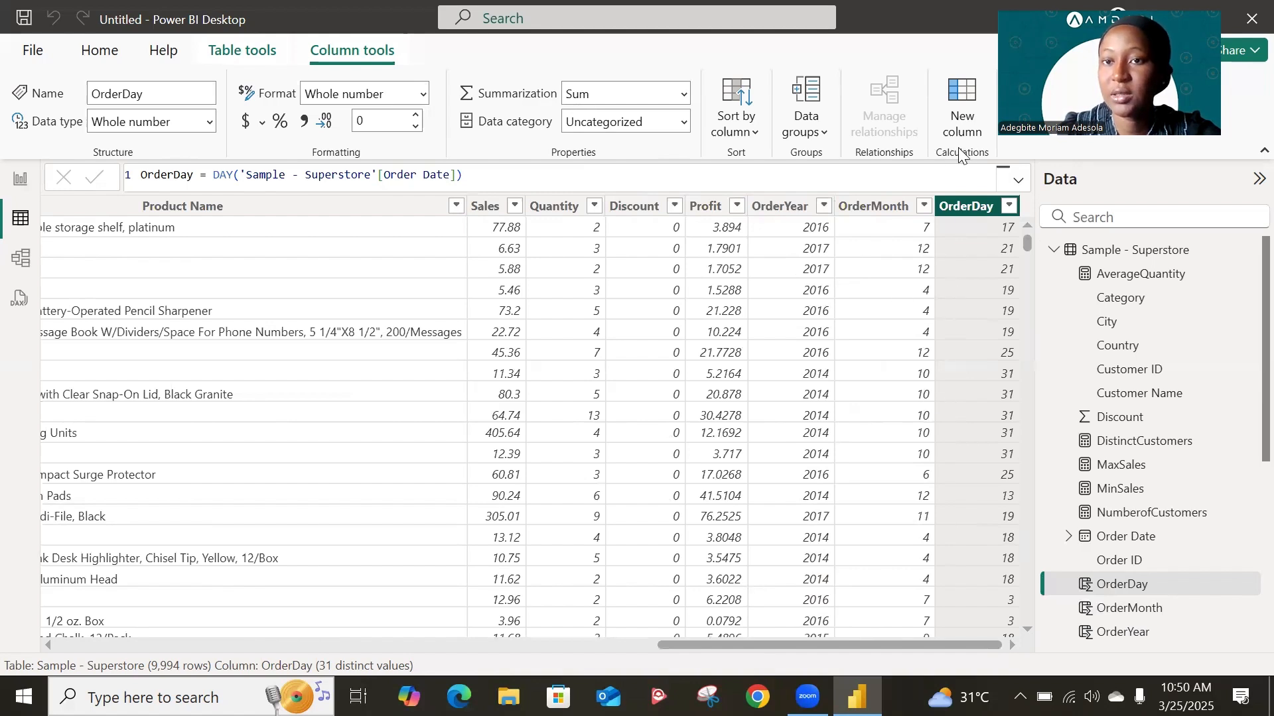
scroll(854, 341, down, 1)
scroll(847, 338, up, 1)
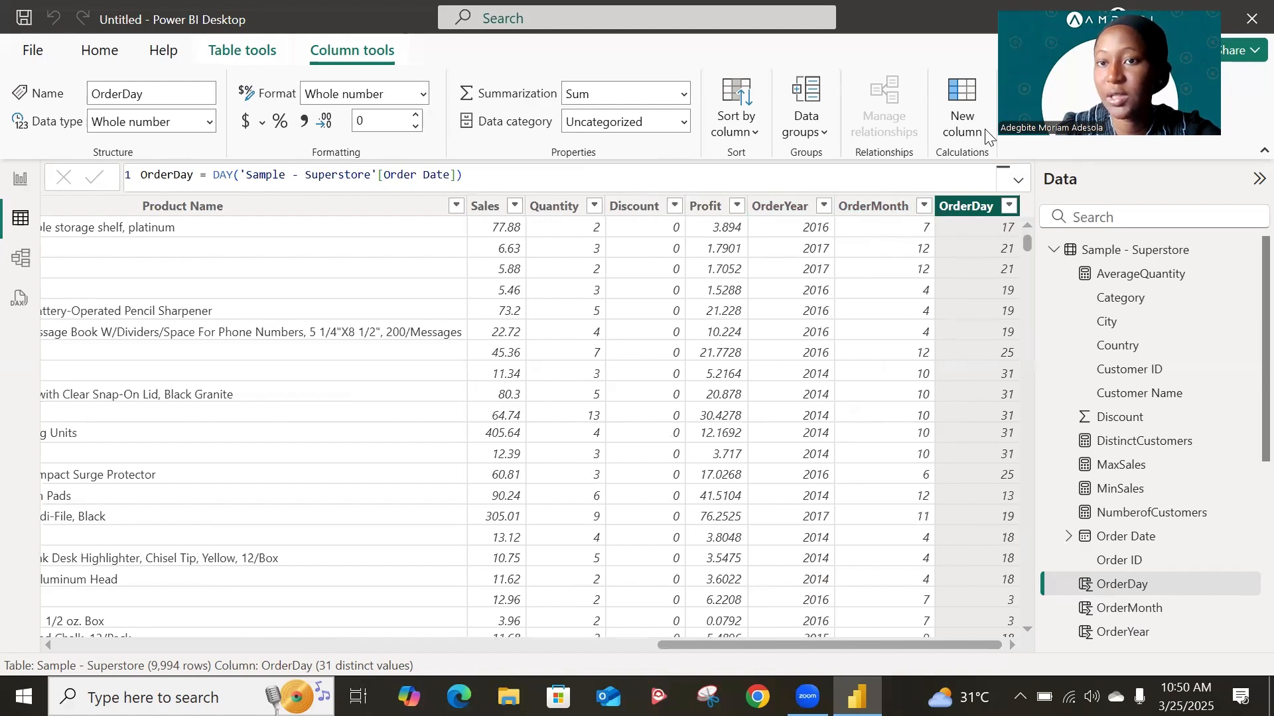
Start a new calculated column named OrderDate with the DATE function, using 'Sample - Superstore'[OrderYear] as its year argument.
click(966, 111)
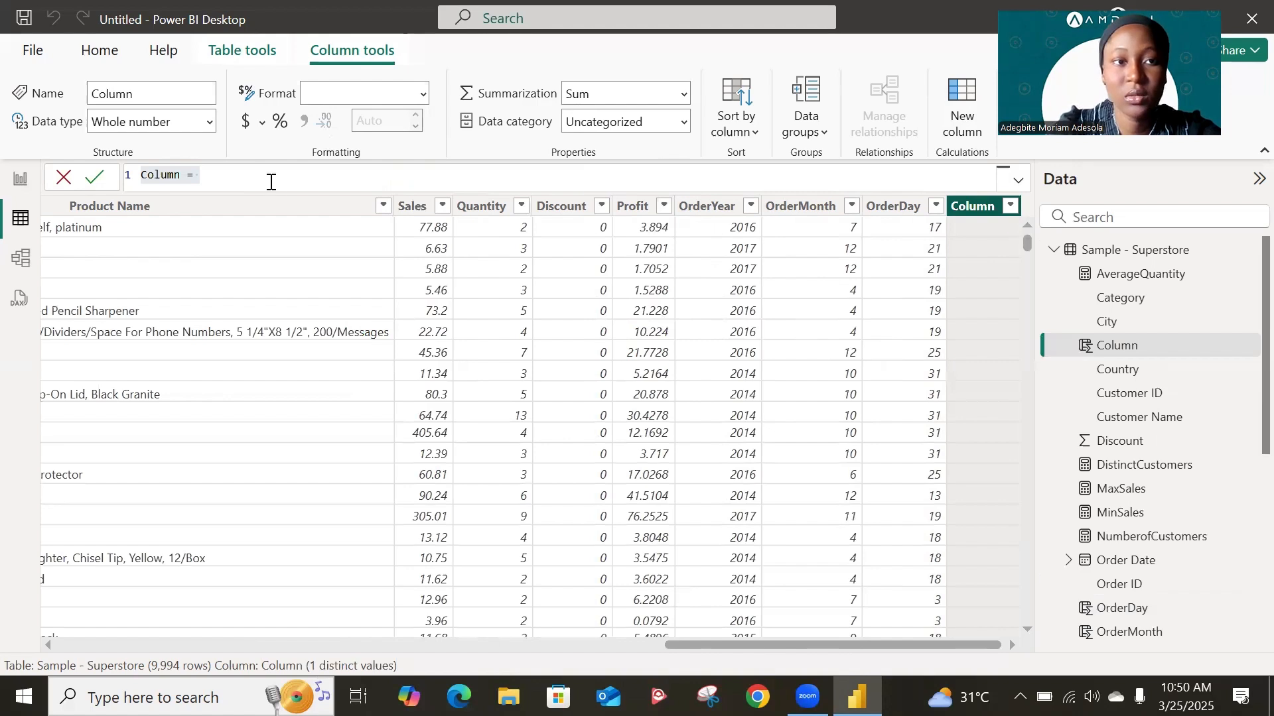
key(BackSpace)
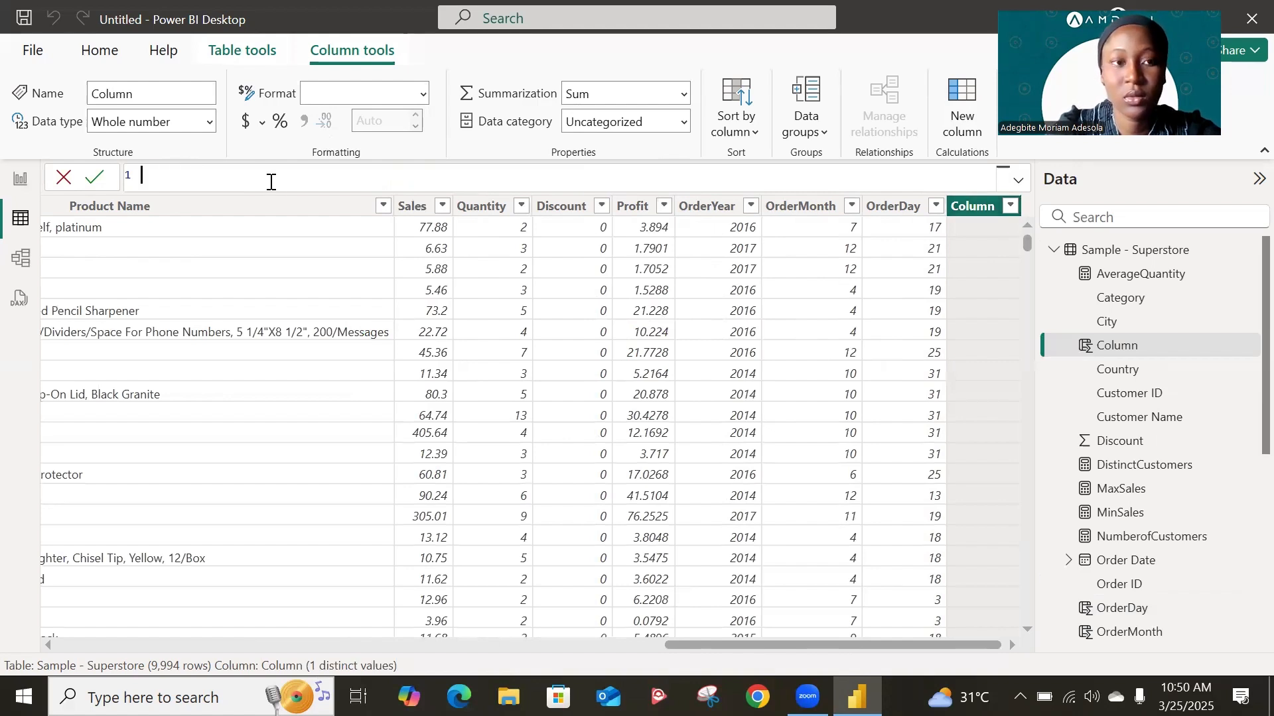
text(OrderDate)
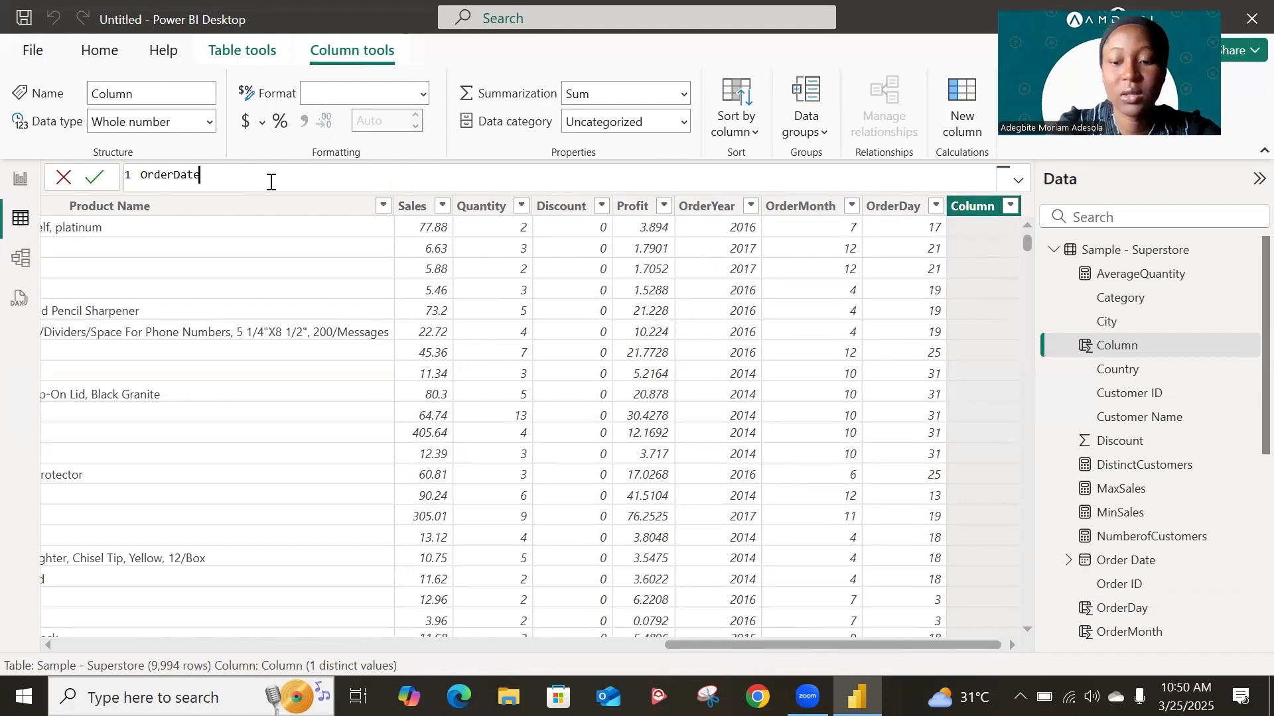
text( =)
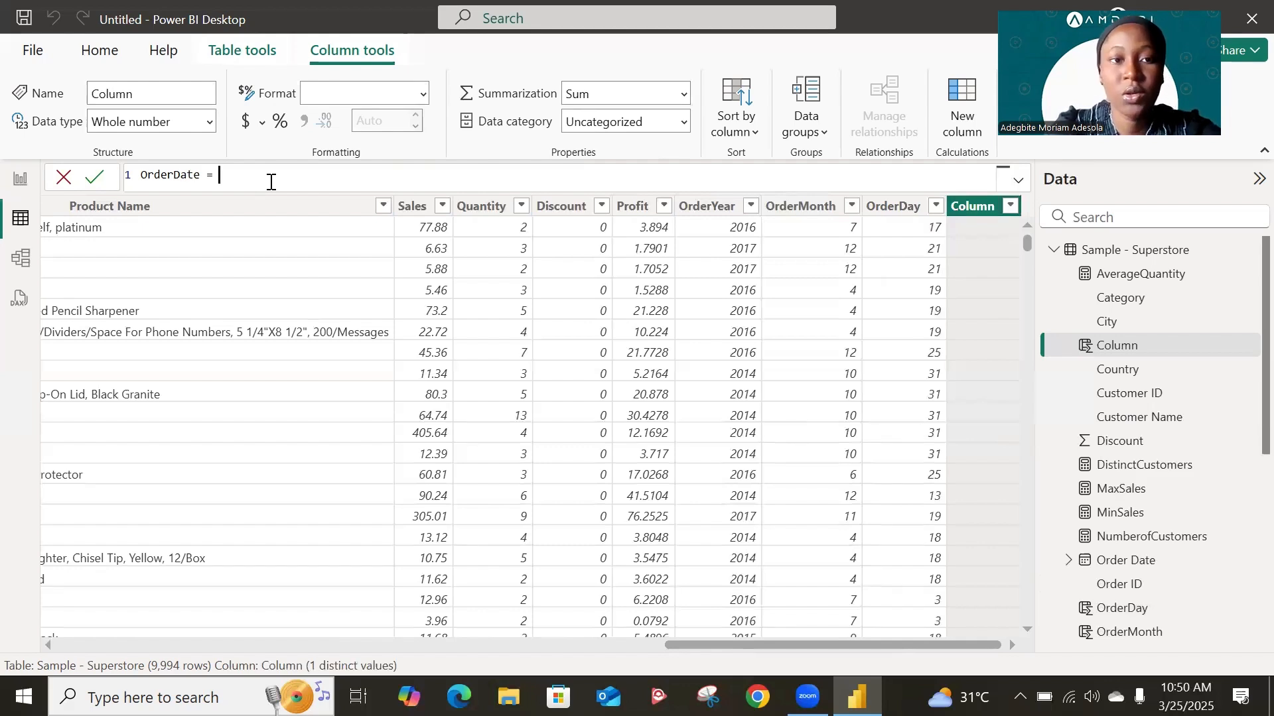
text( date)
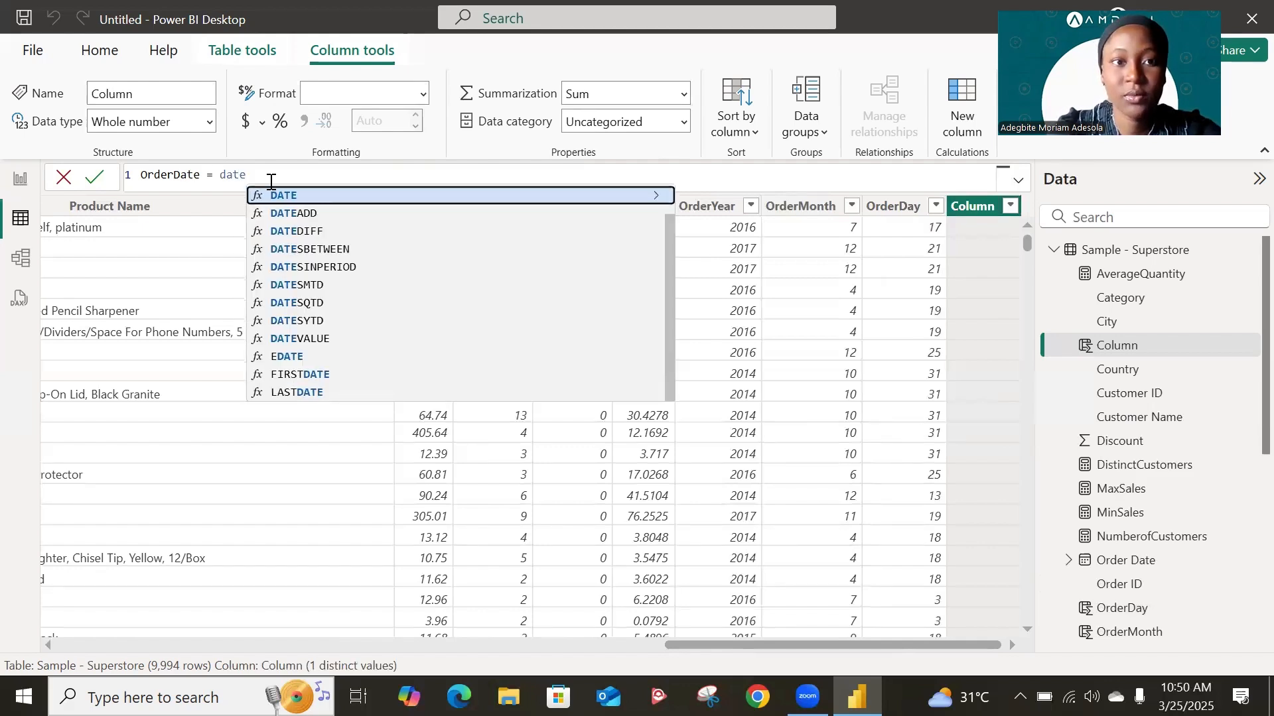
key(Tab)
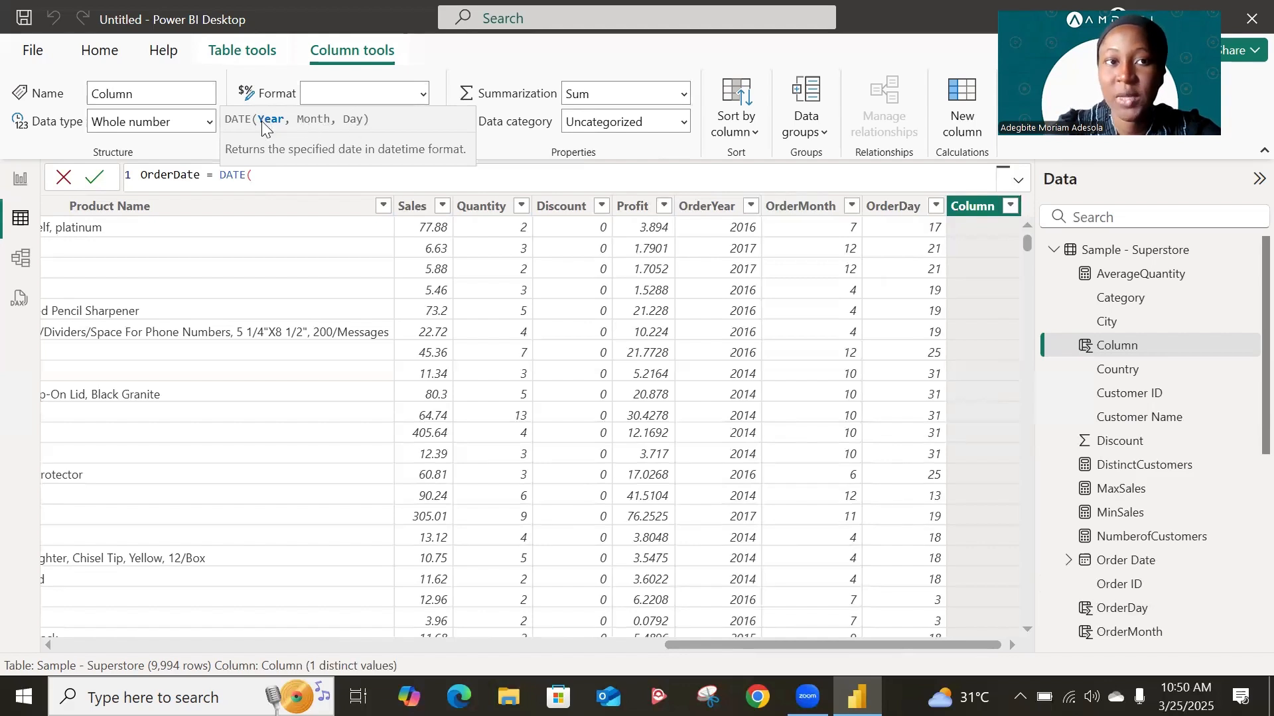
click(723, 211)
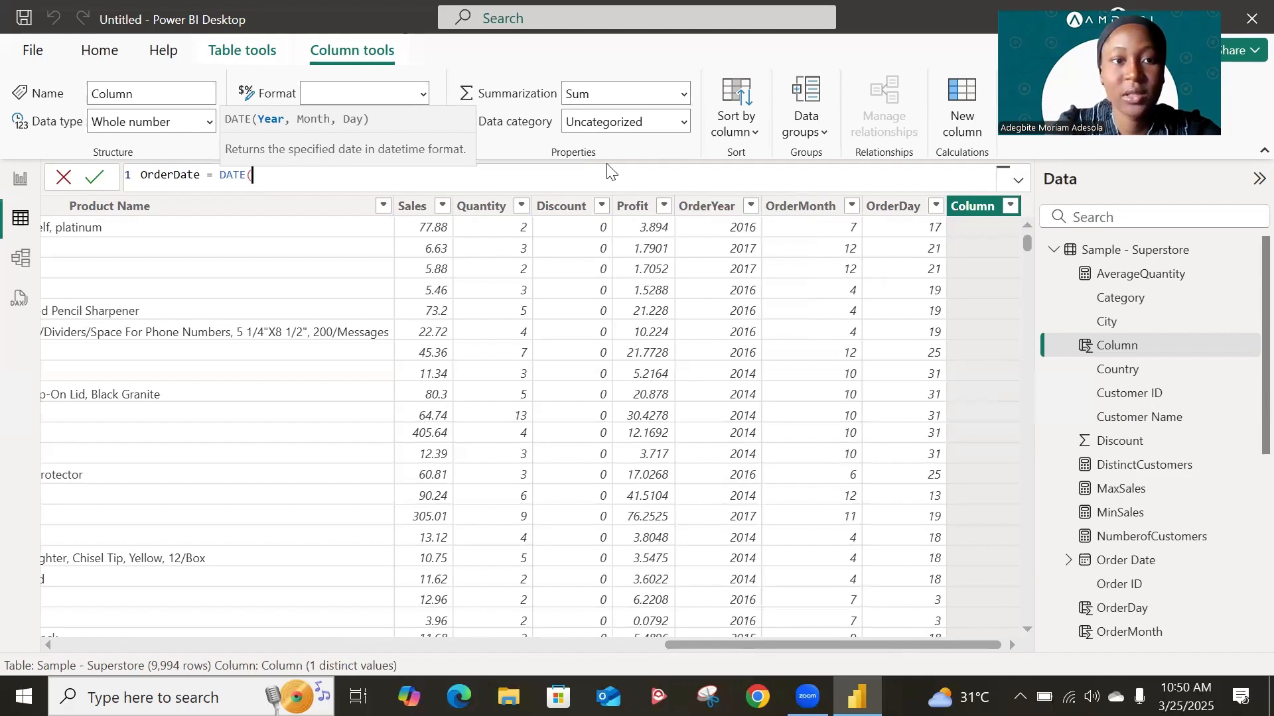
text(orde)
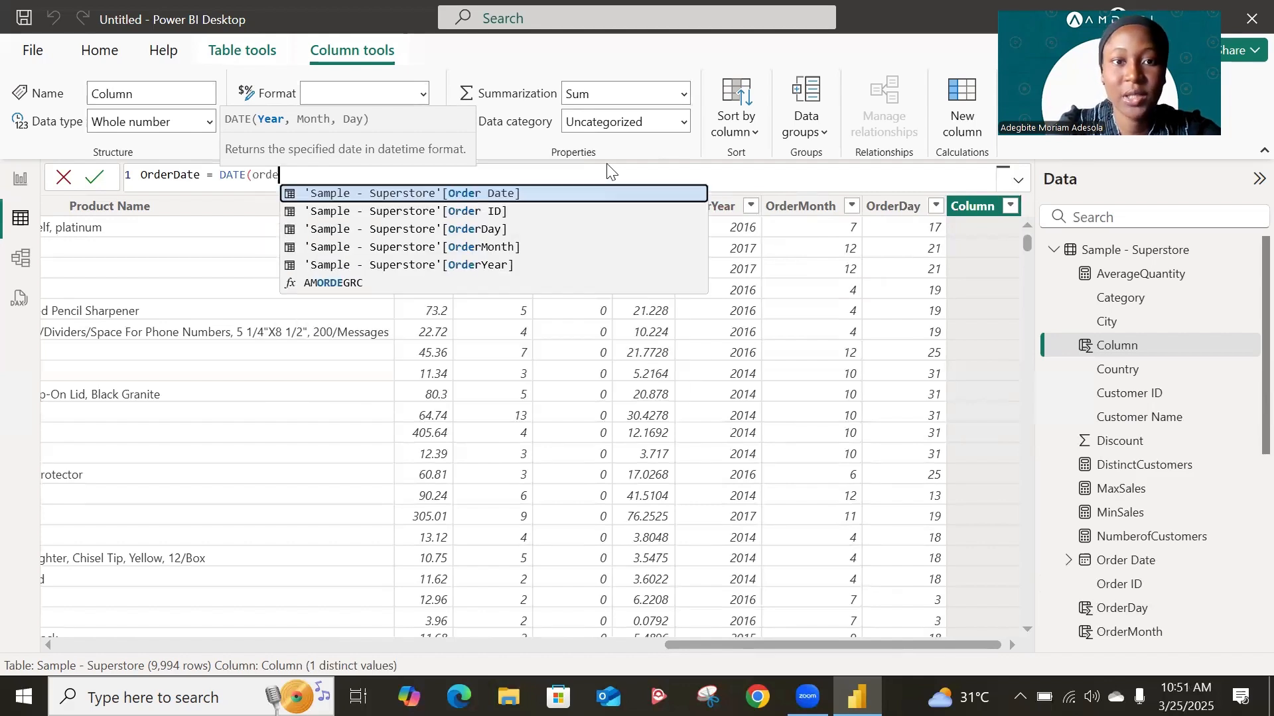
text(ry)
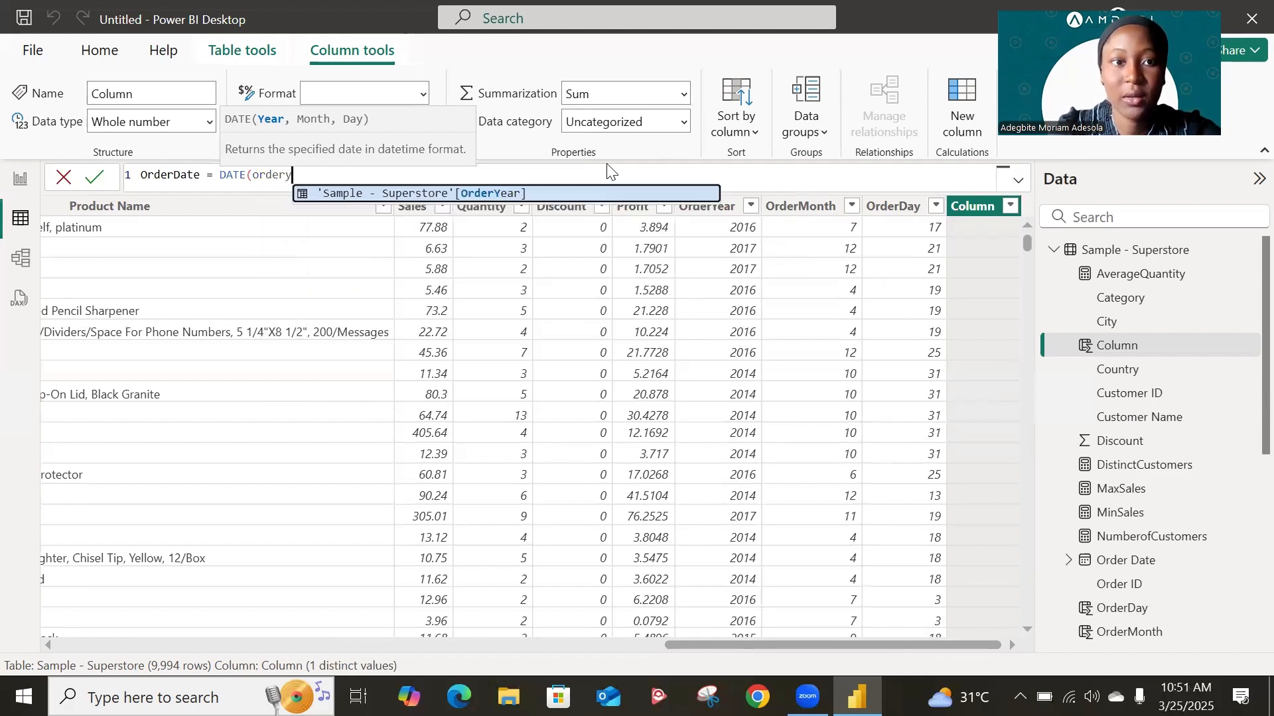
key(Tab)
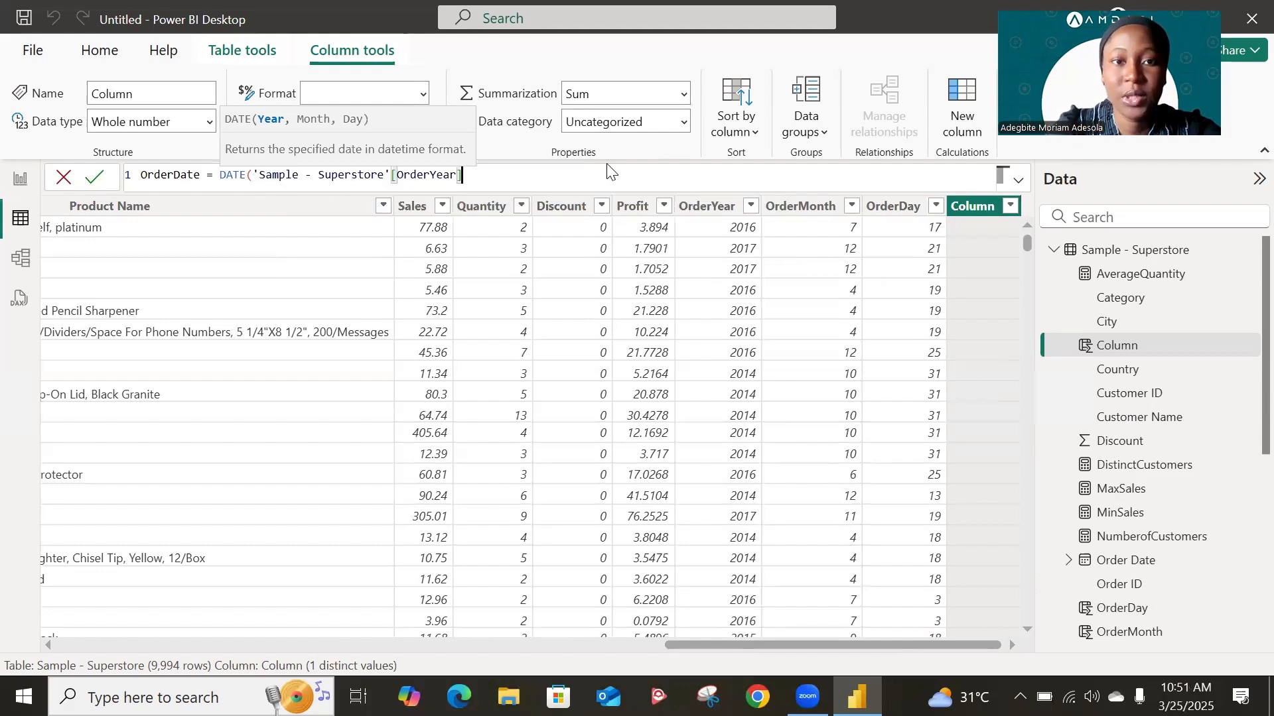
Complete the OrderDate formula with 'Sample - Superstore'[OrderMonth] as the month and 'Sample - Superstore'[OrderDay] as the day, and commit it.
text(,)
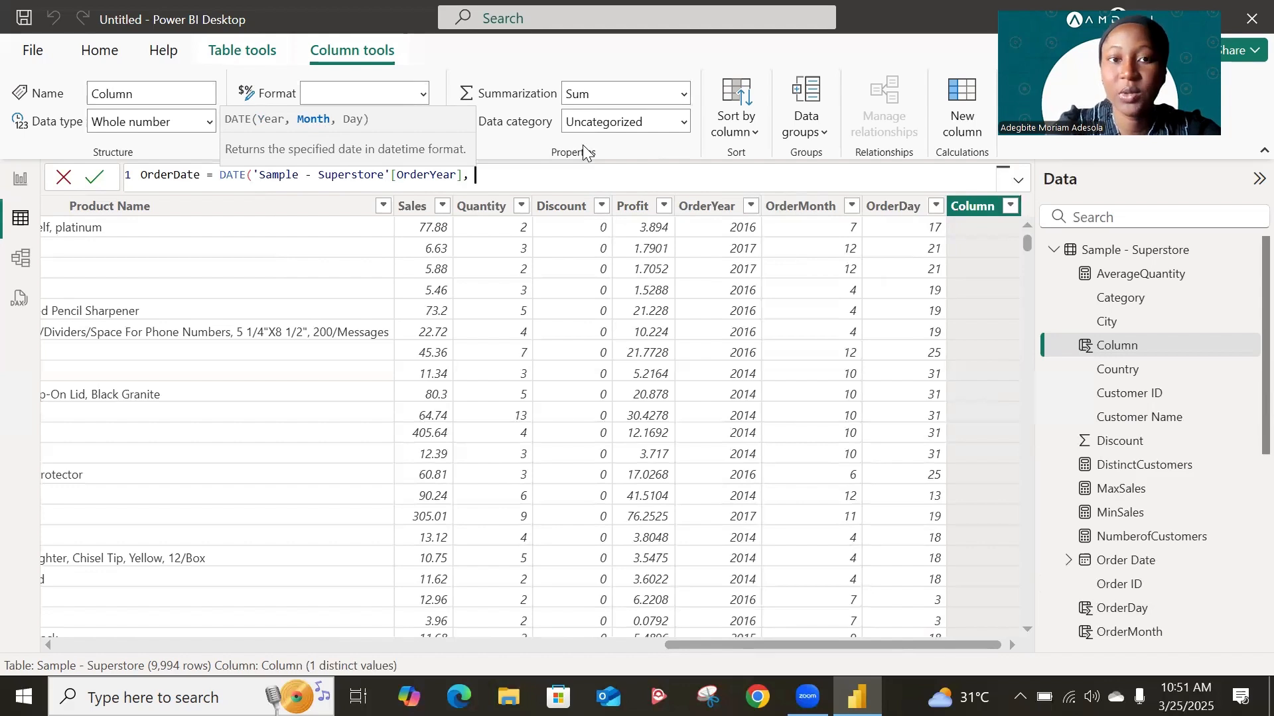
text( order)
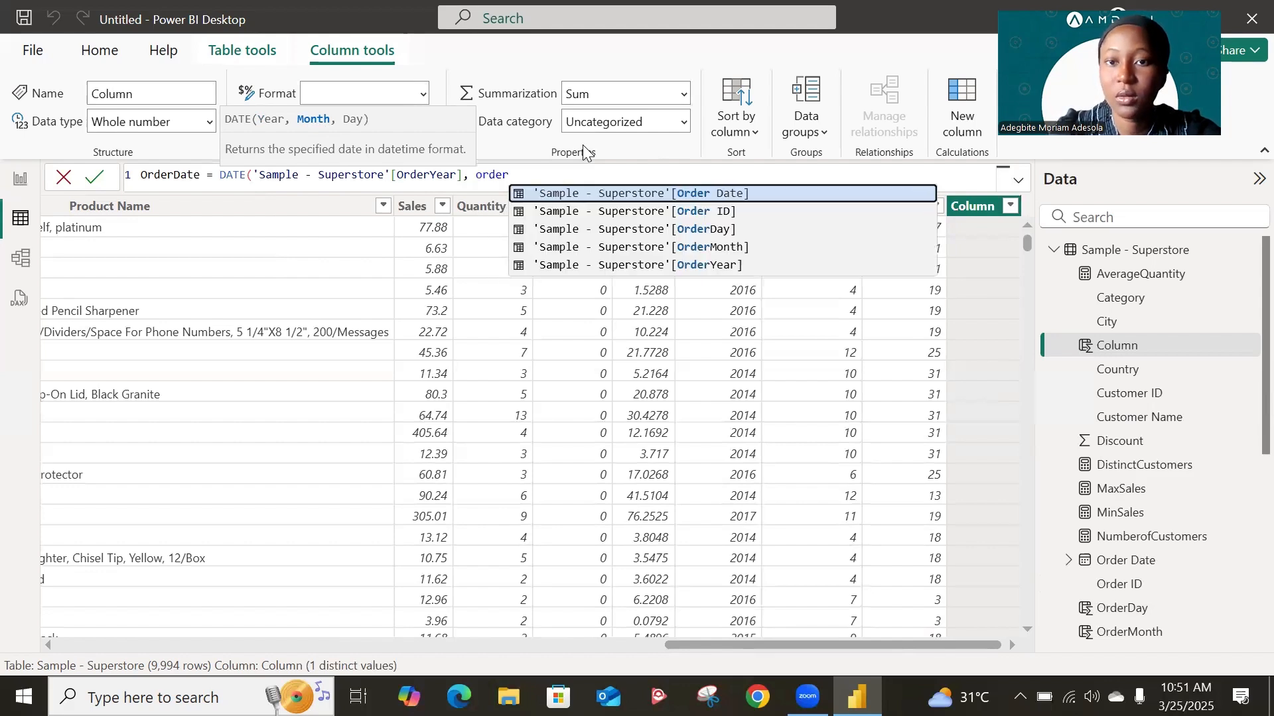
key(Down)
key(Down)
key(Down)
key(Tab)
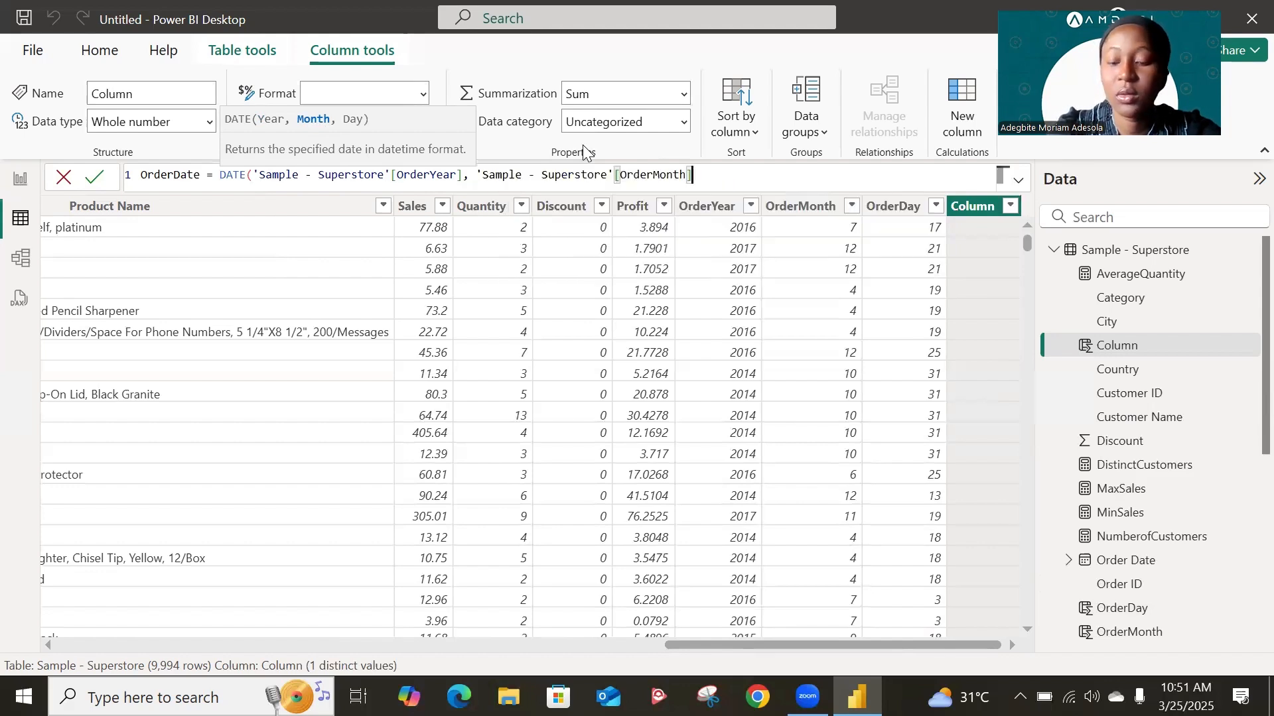
text(,)
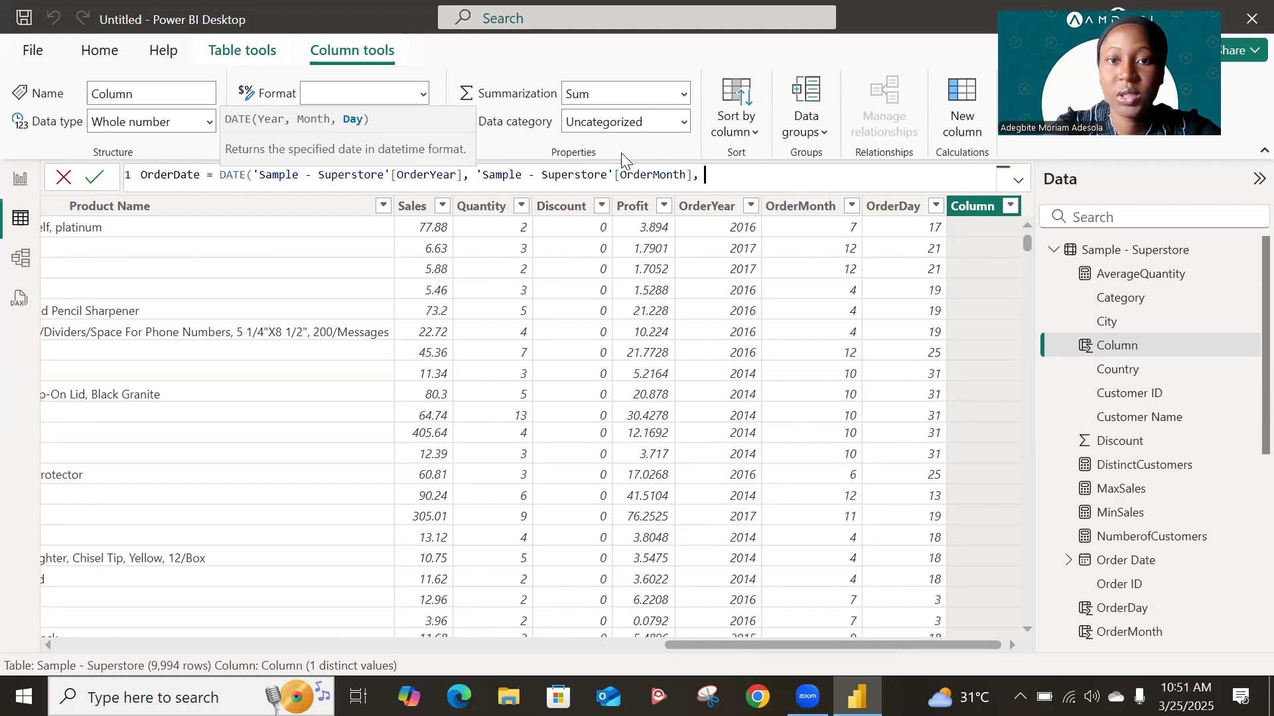
text( order)
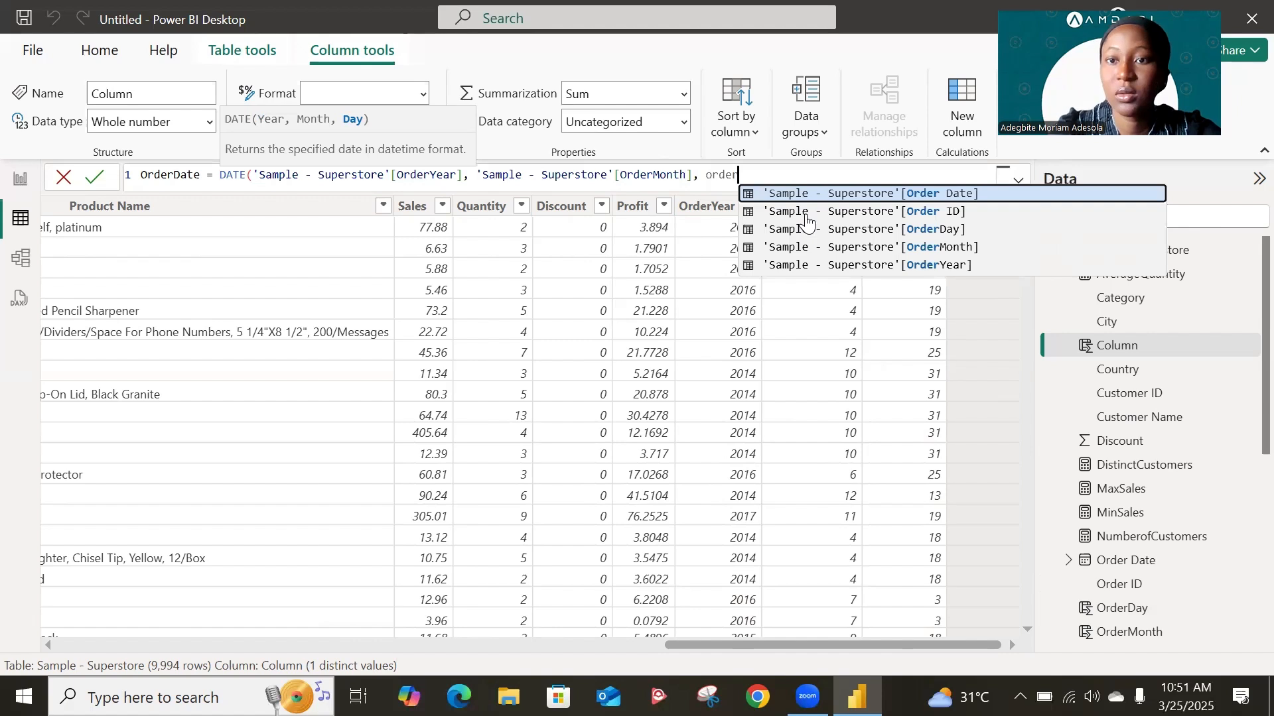
key(Down)
key(Down)
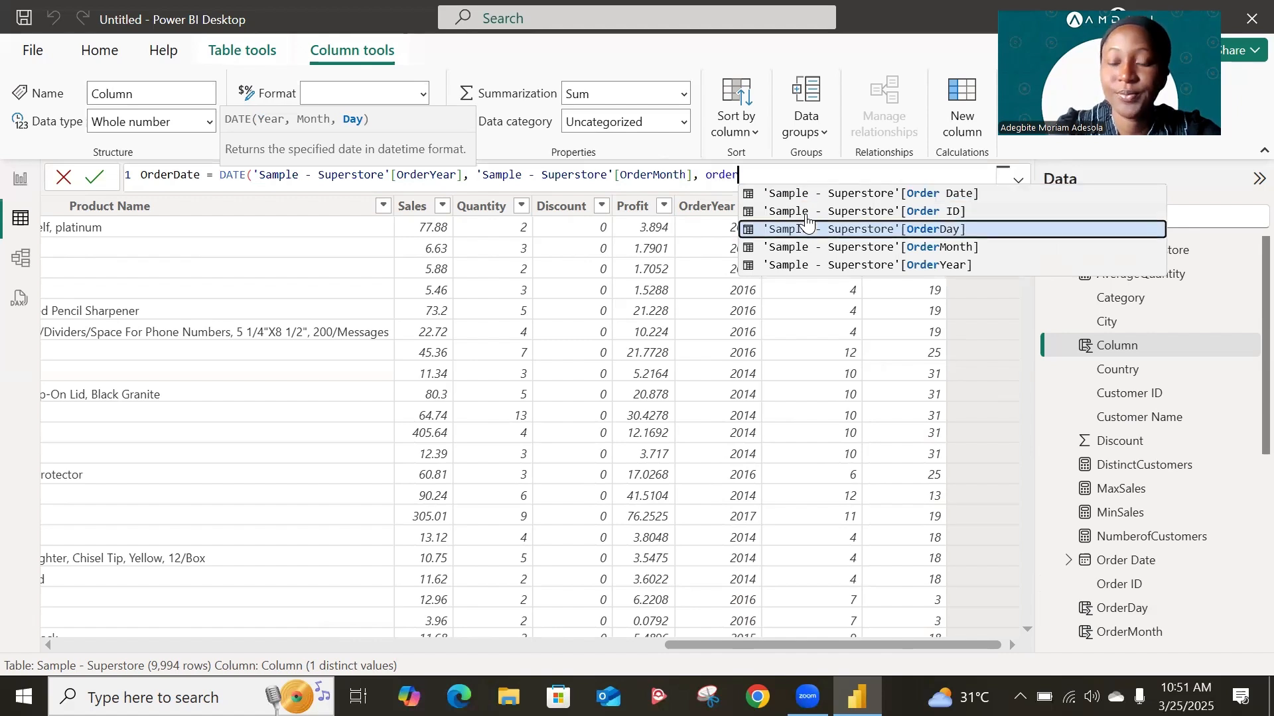
key(Tab)
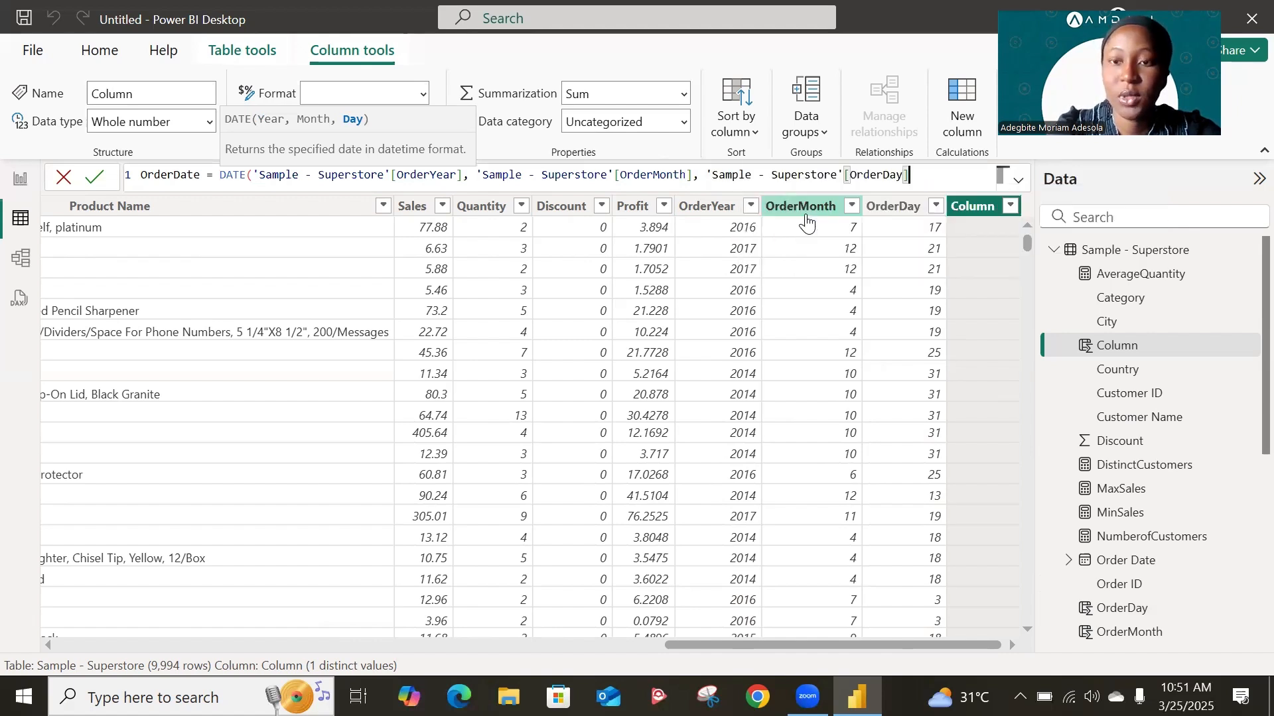
text())
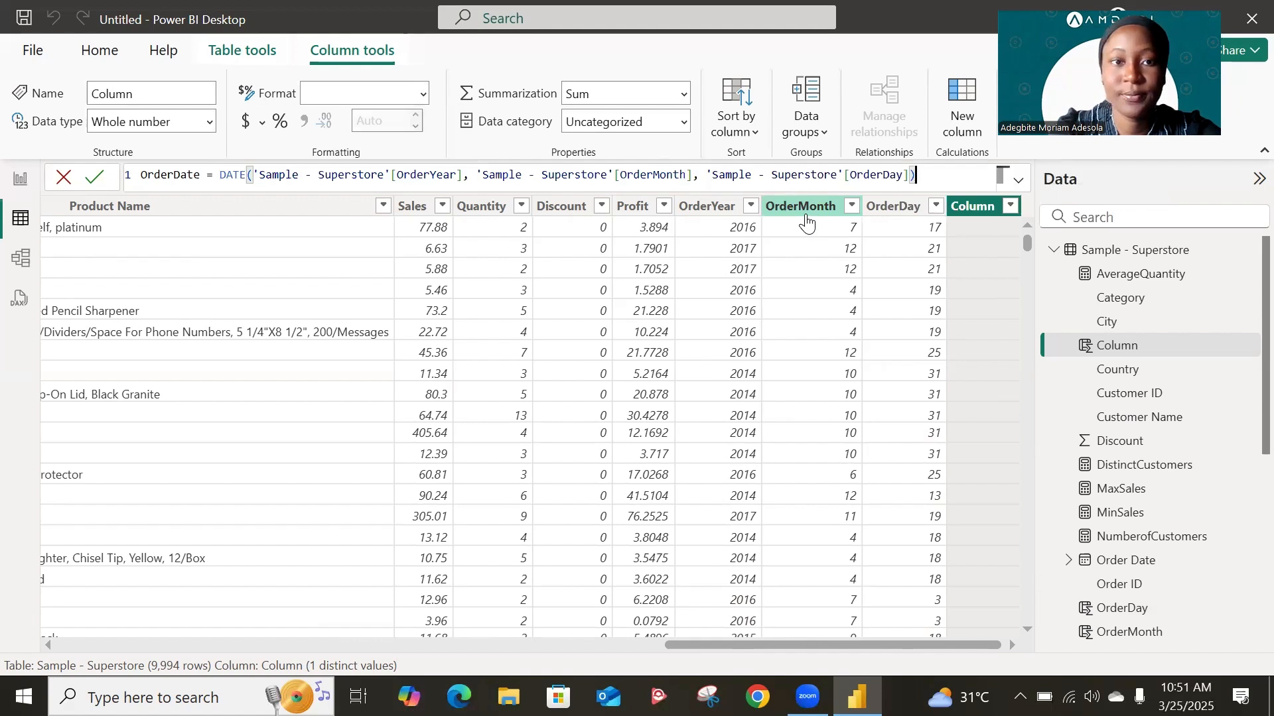
key(Return)
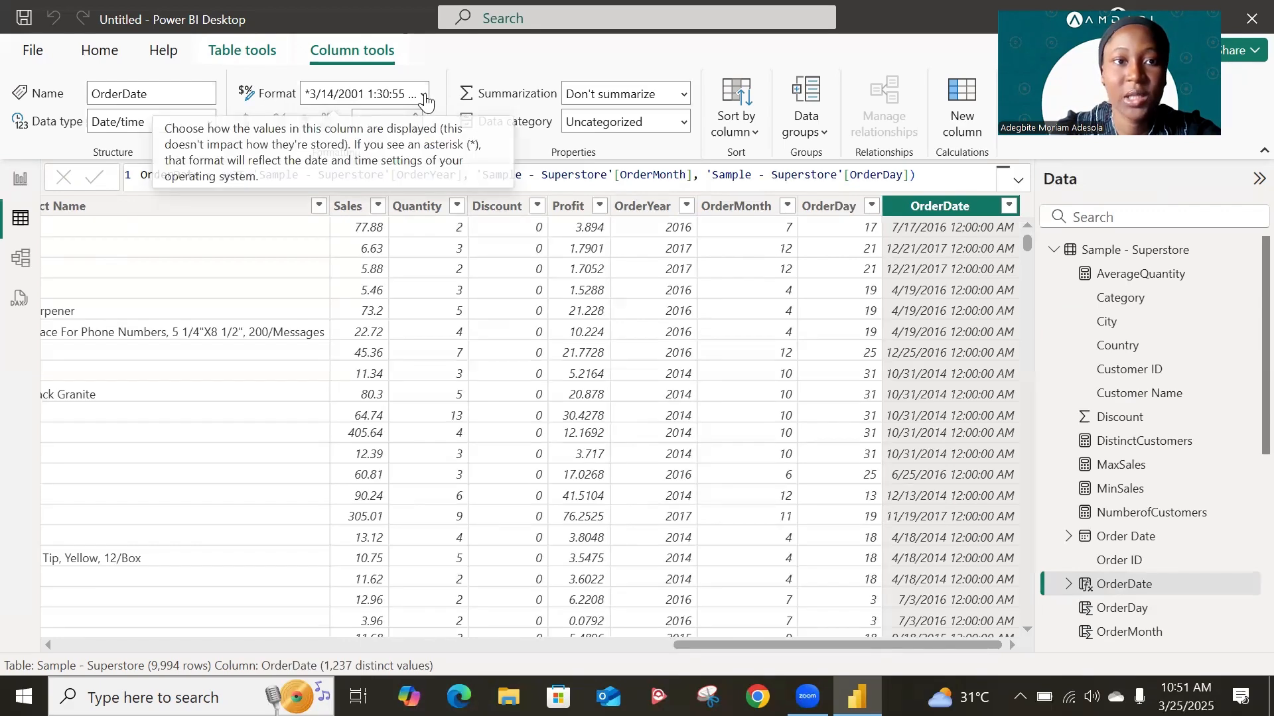
Set the display format of the OrderDate column to 14/03/2001 (dd/mm/yyyy).
click(424, 97)
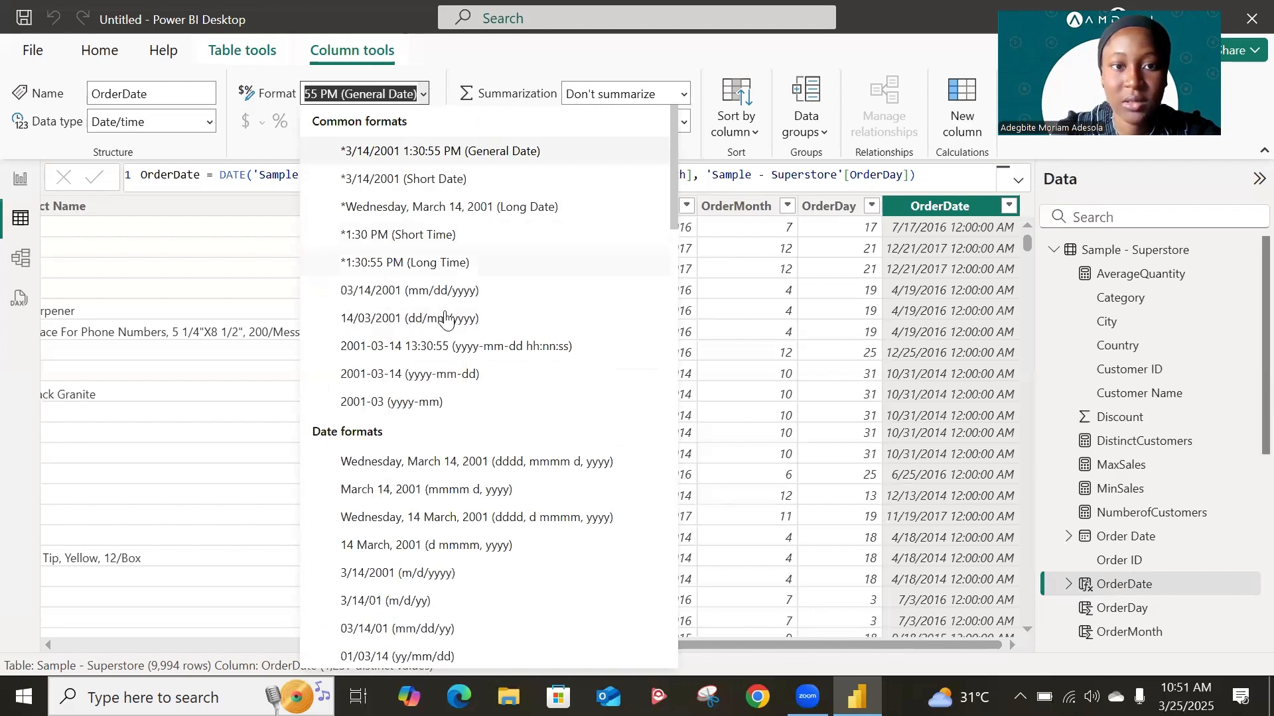
click(394, 319)
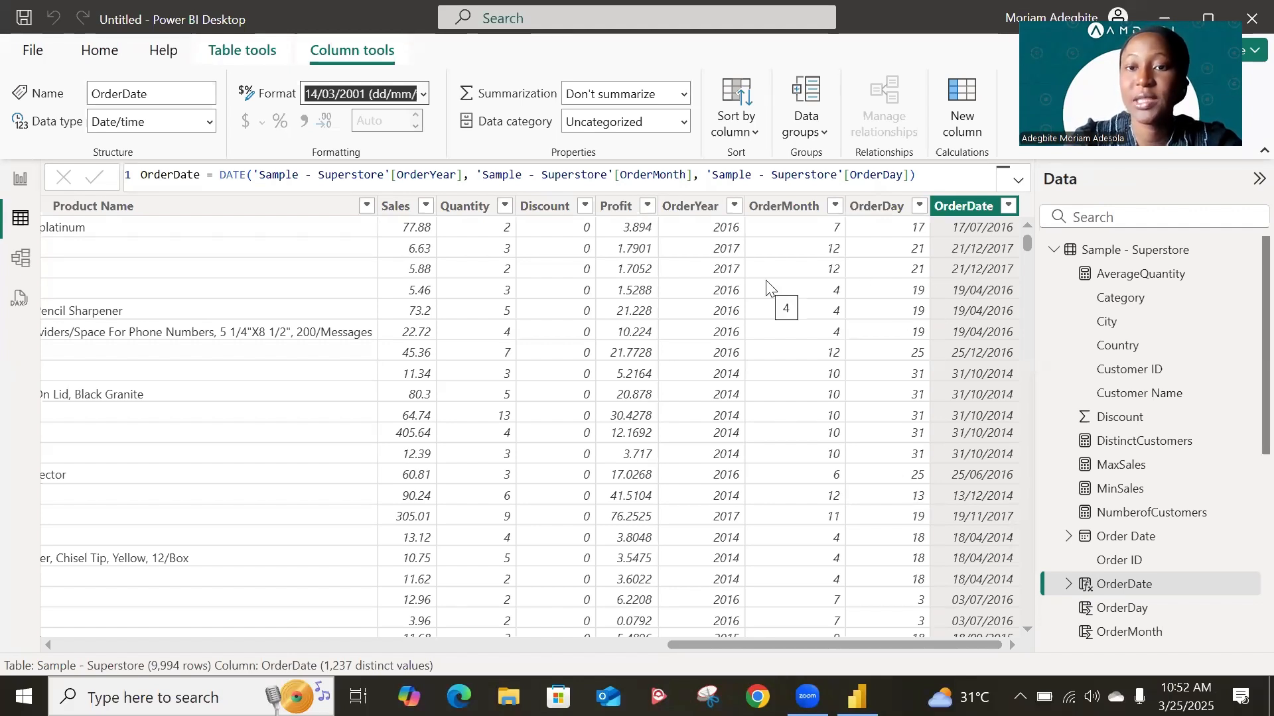
scroll(766, 289, down, 1)
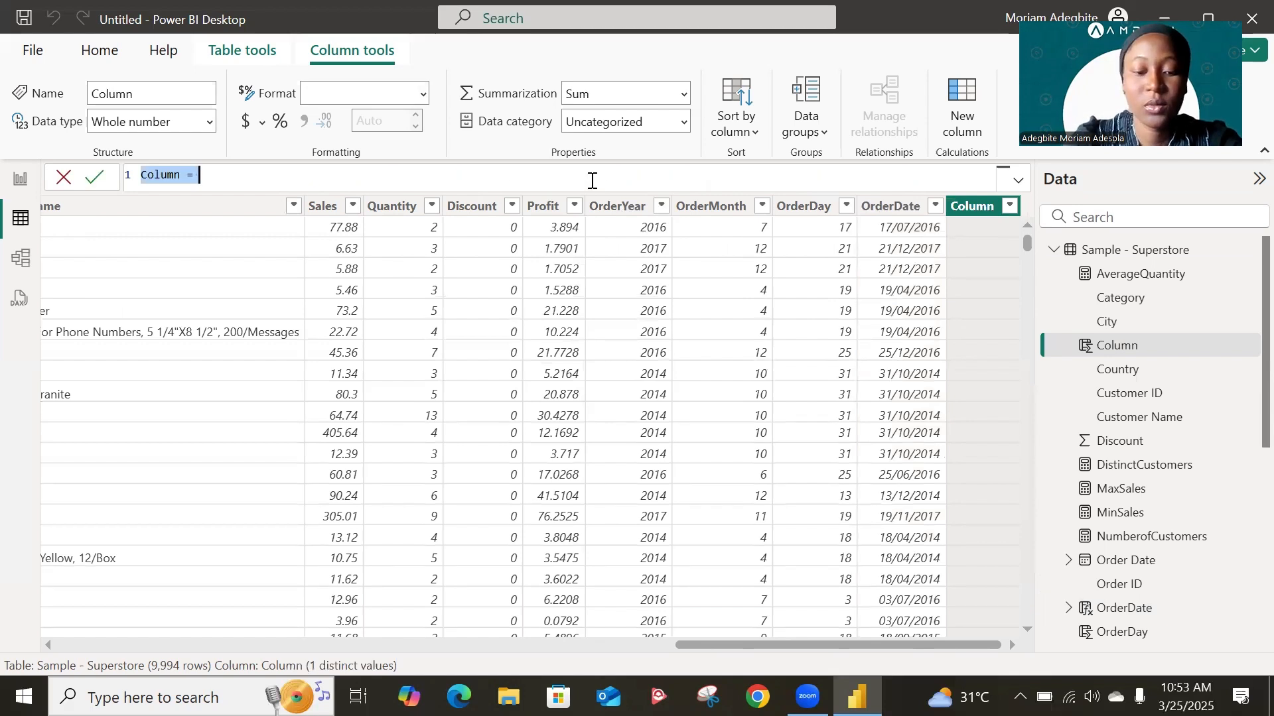
Add a calculated column with the formula OrderWeekday = WEEKDAY('Sample - Superstore'[Order Date]), leaving out the optional return type.
text(Order)
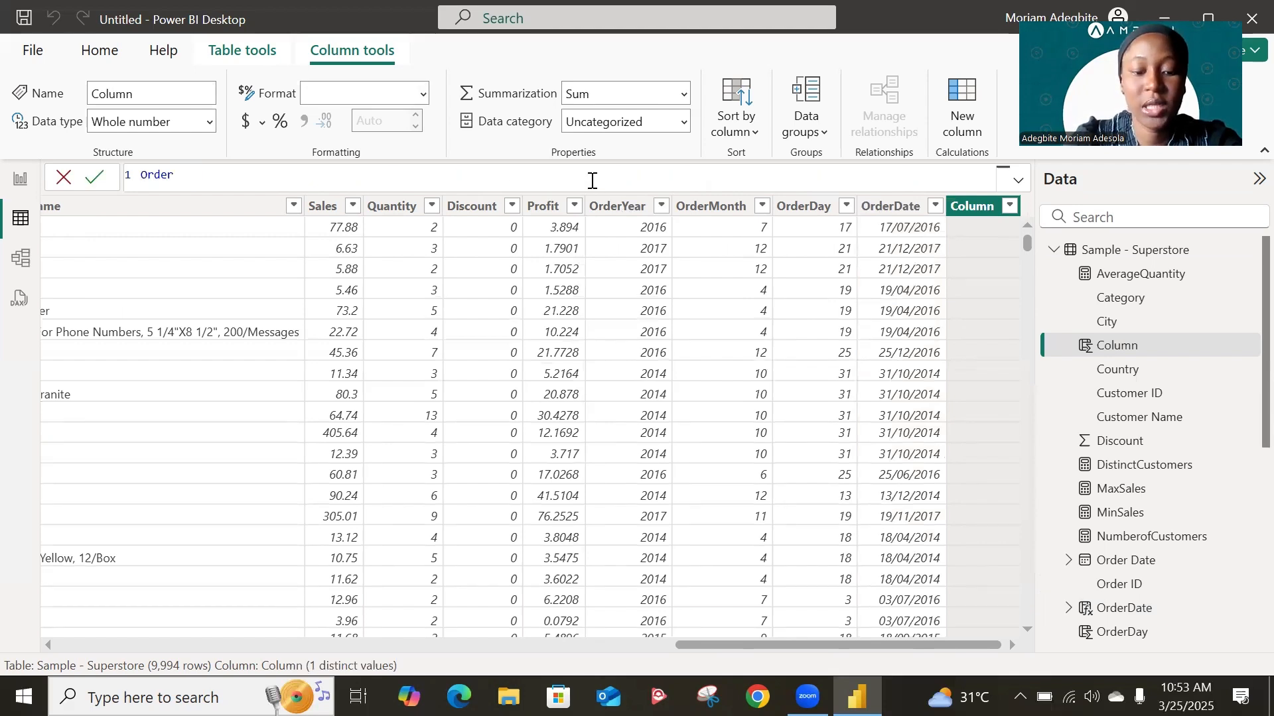
text(We)
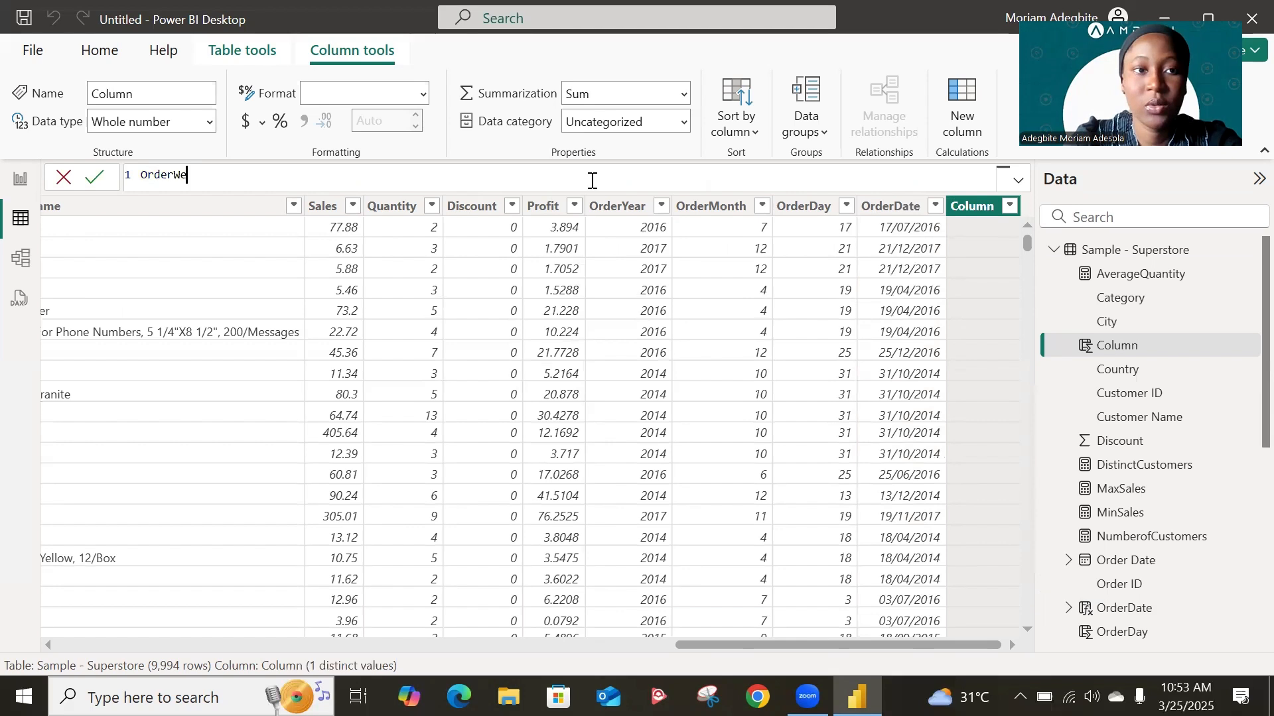
text(ekd)
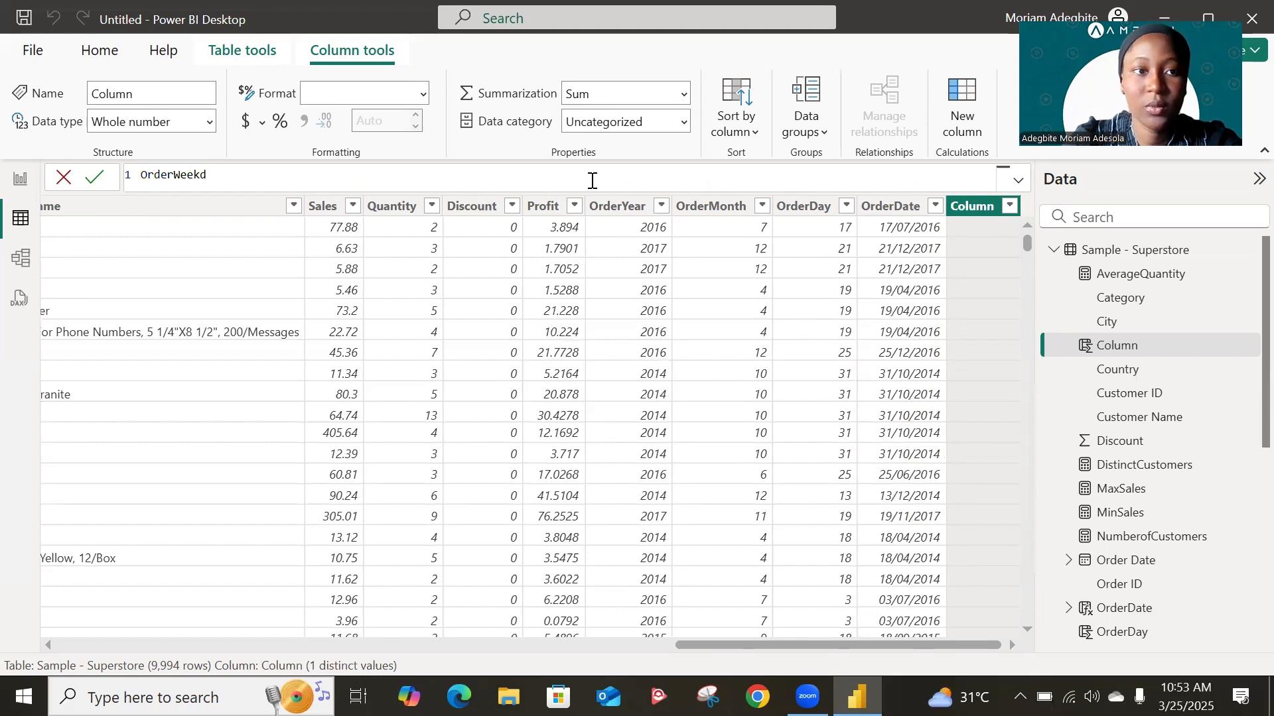
text(ay =)
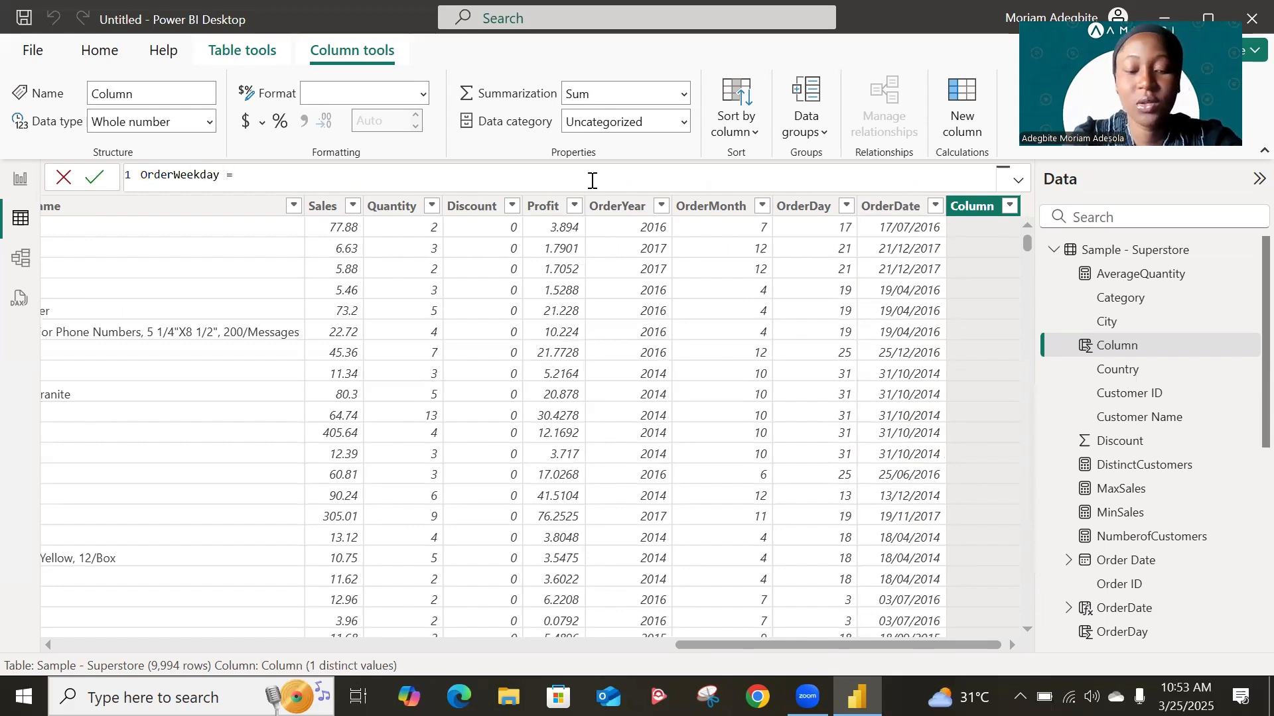
text( wee)
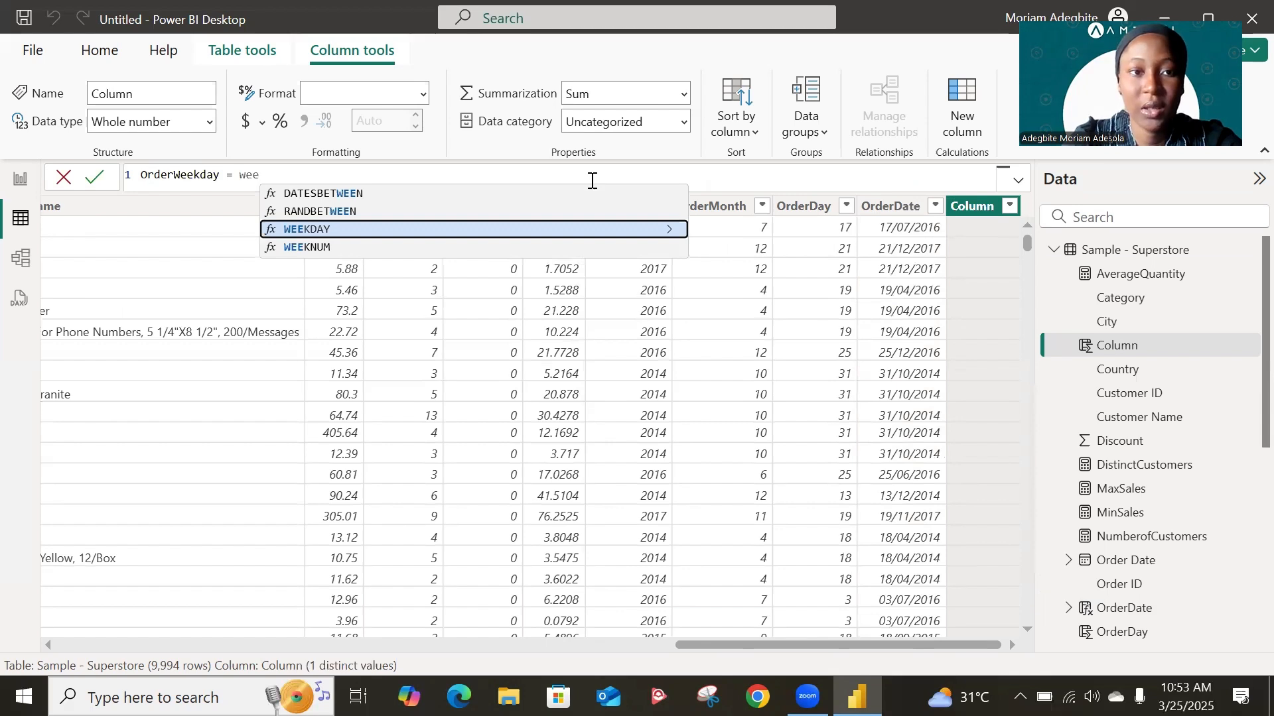
text(k)
key(Tab)
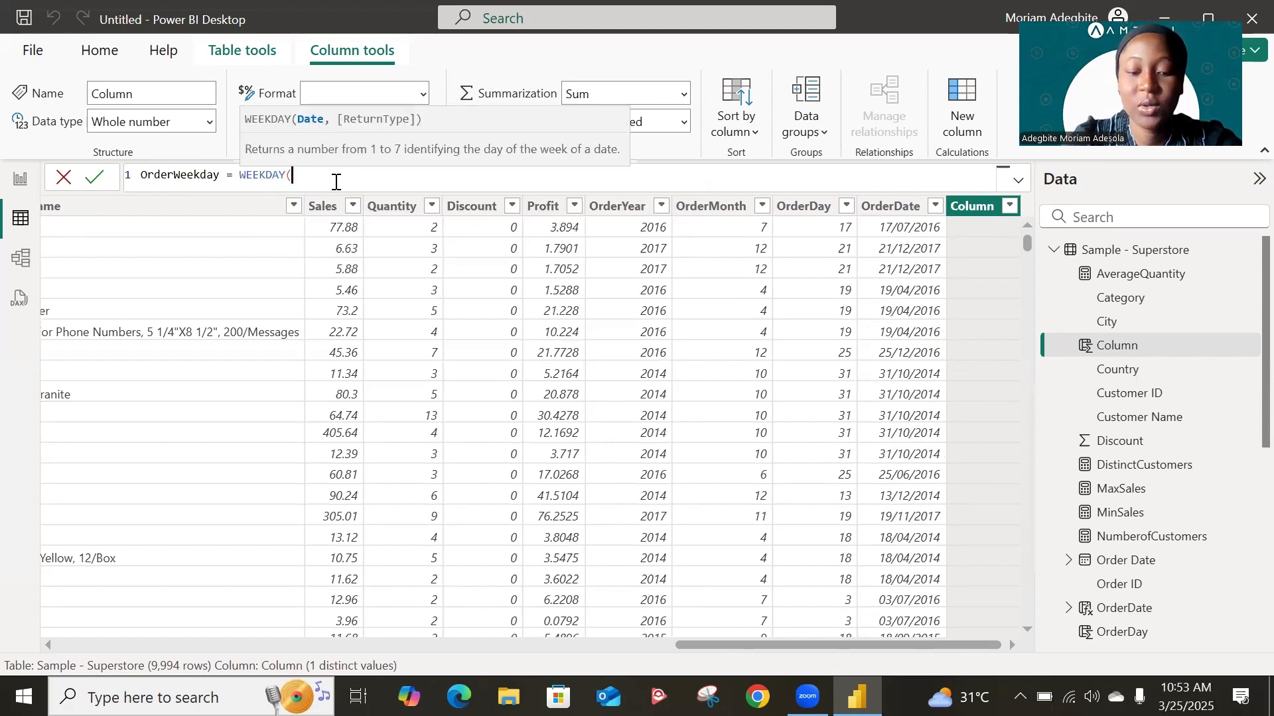
text(order)
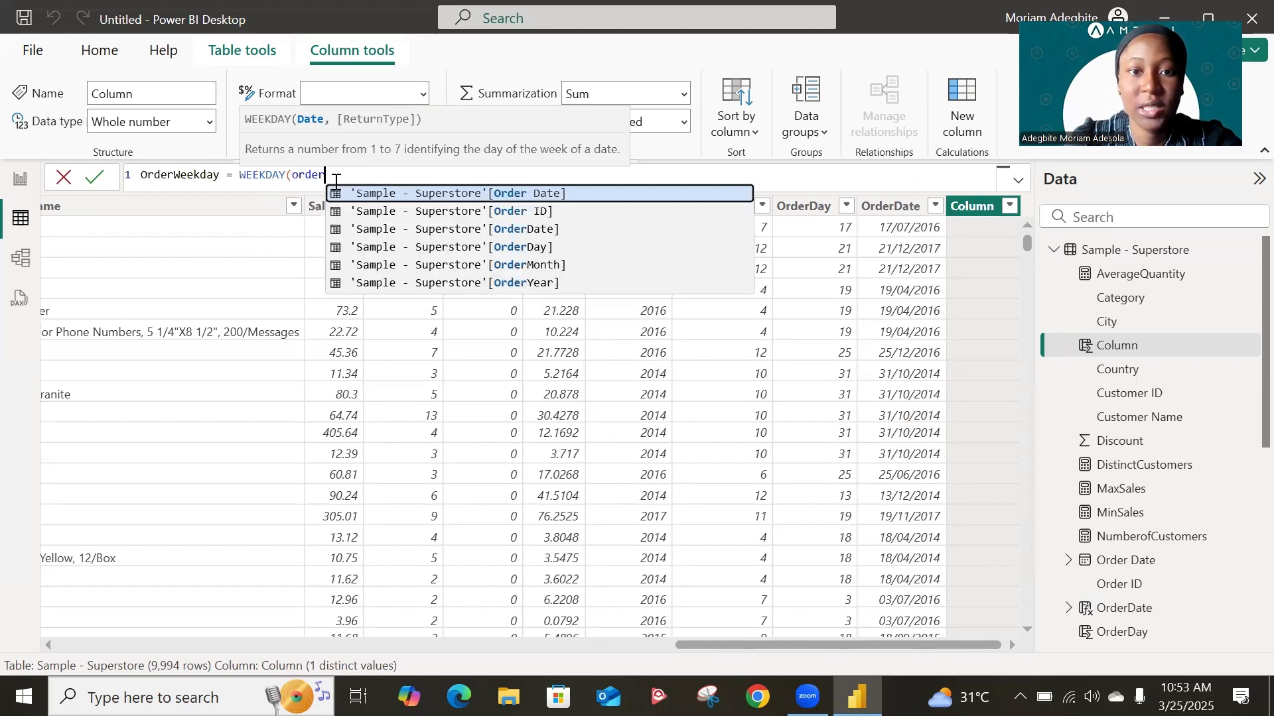
key(Tab)
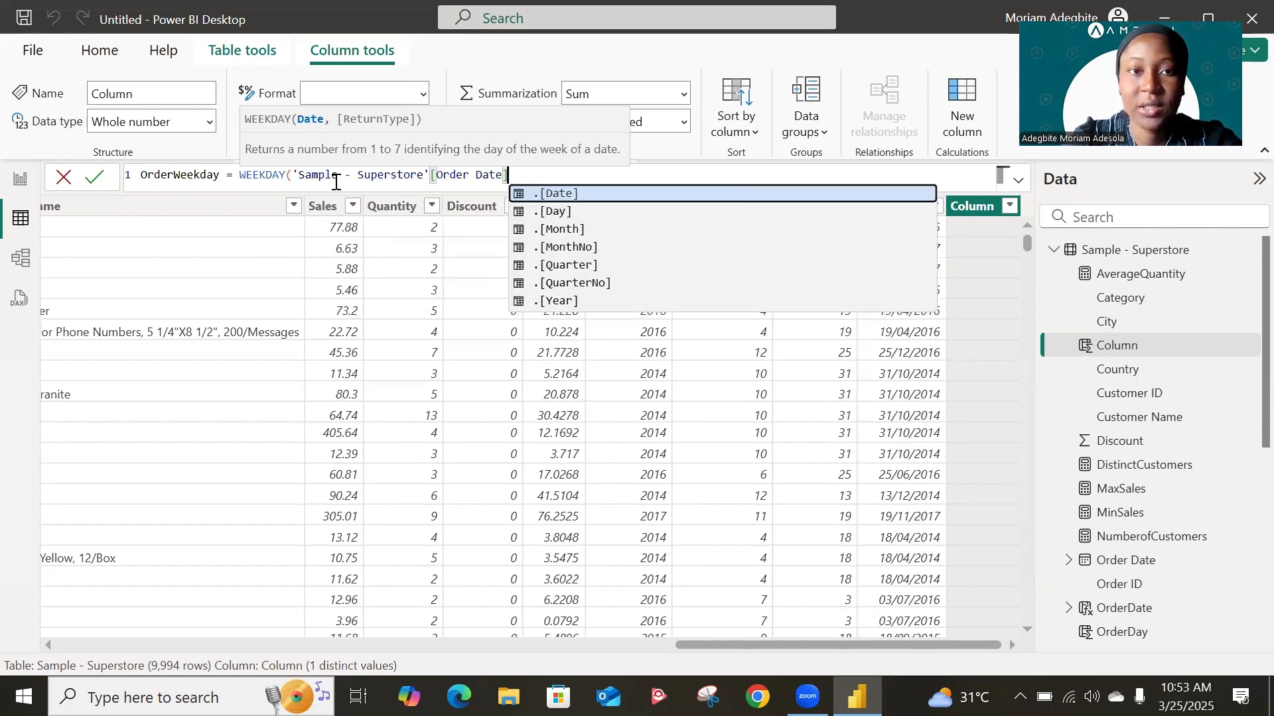
text(,)
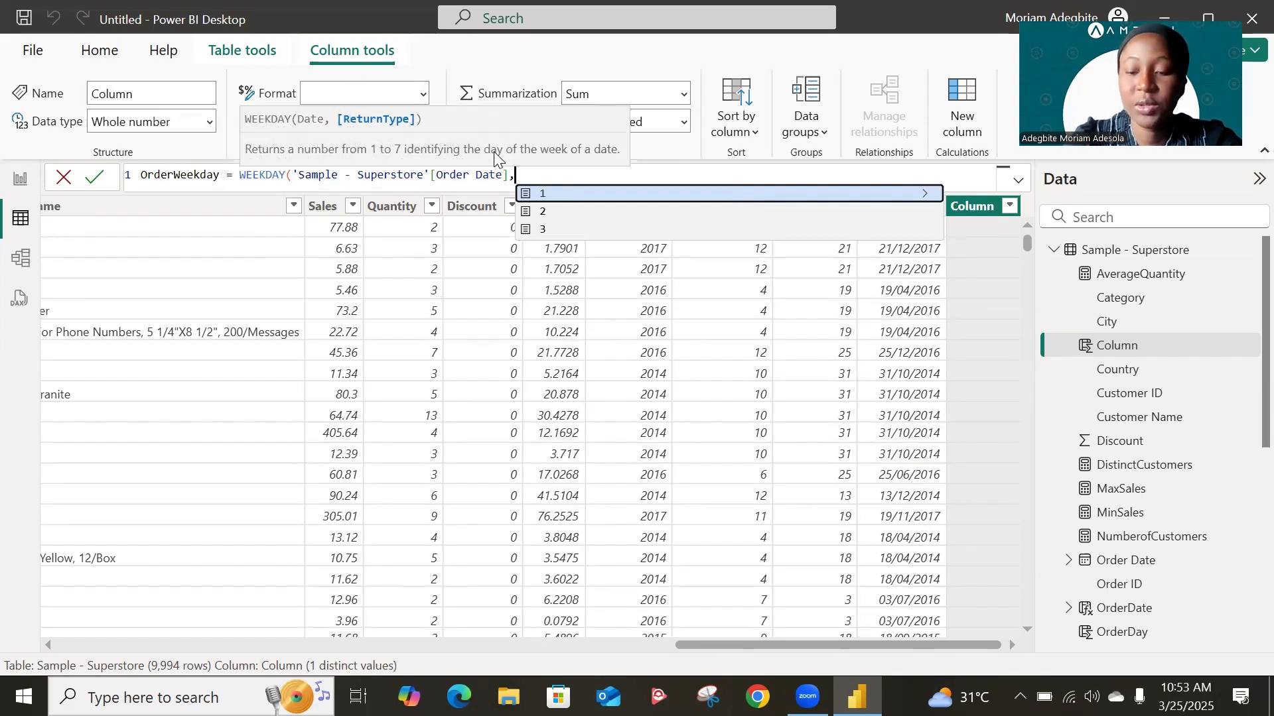
key(BackSpace)
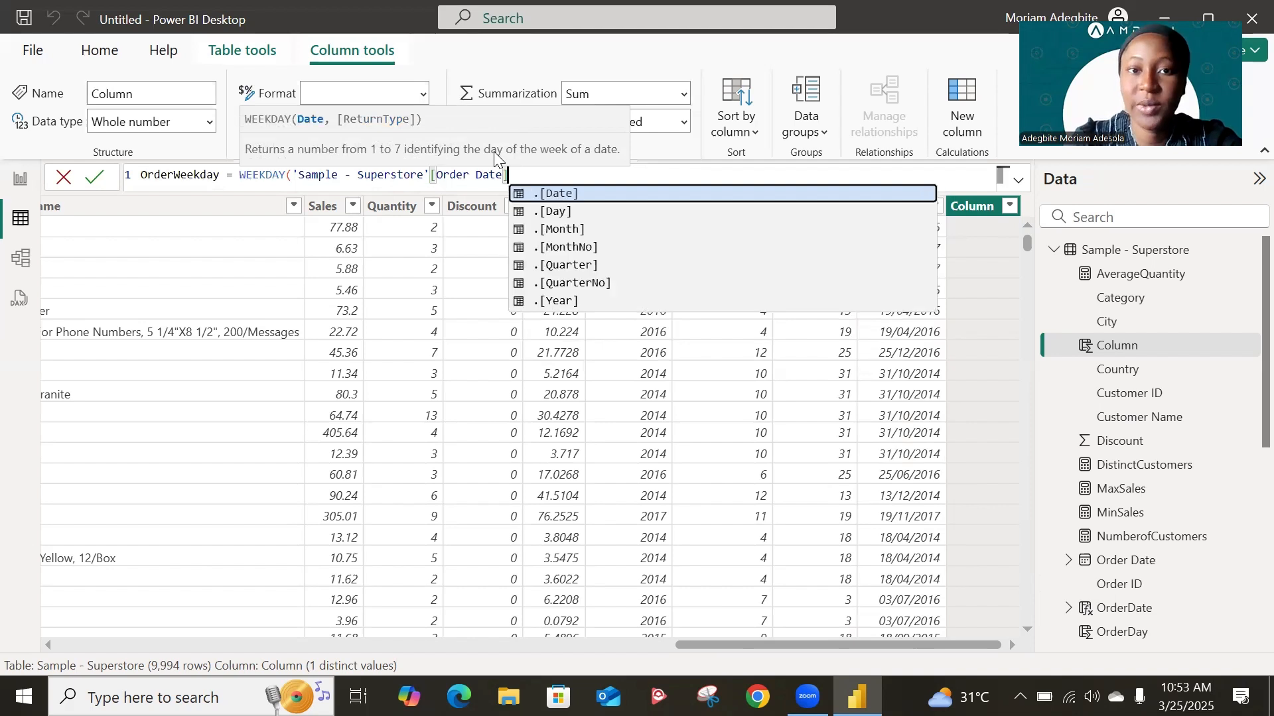
text())
key(Return)
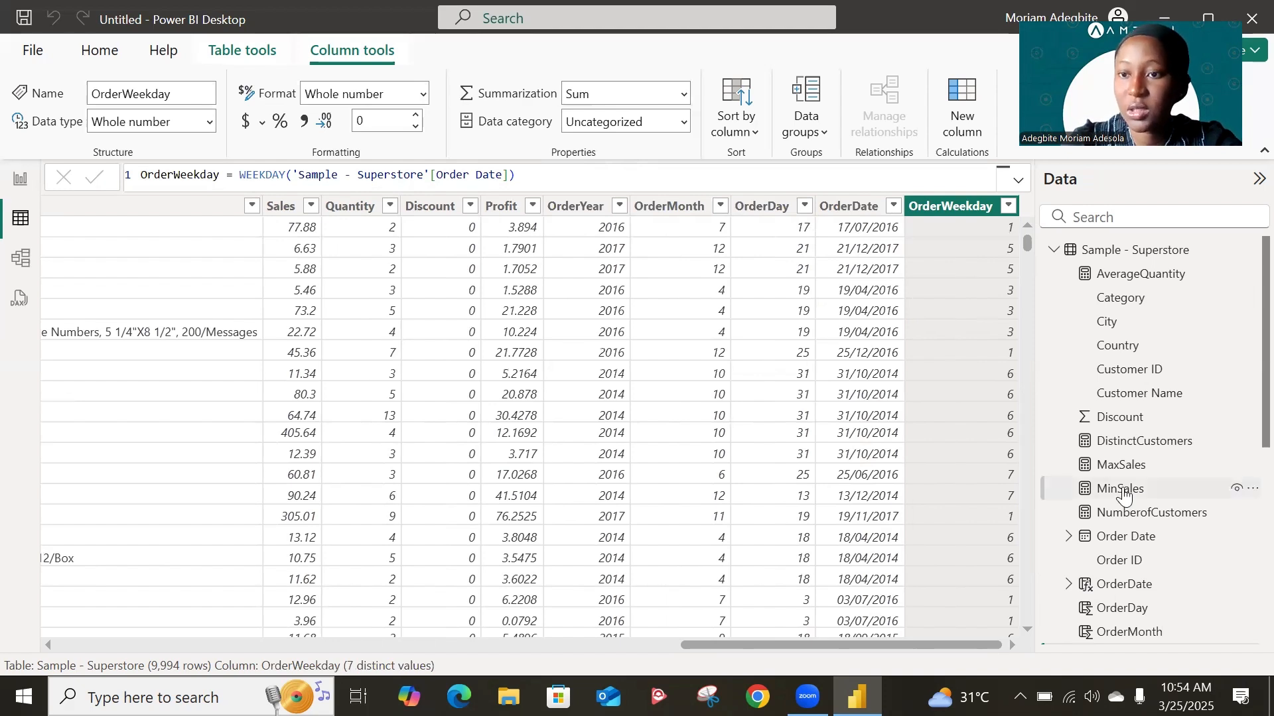
Add return type 2 as the second argument of the WEEKDAY function in the OrderWeekday column and commit the formula.
scroll(1144, 352, down, 5)
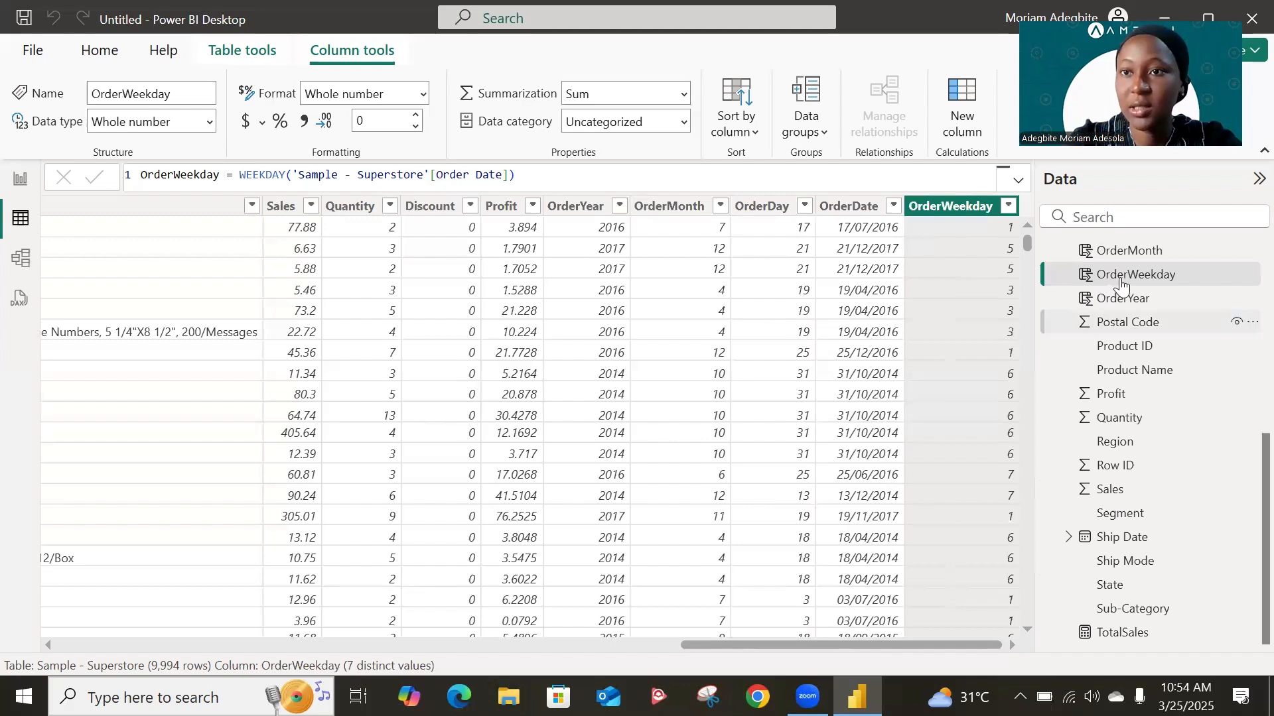
click(511, 175)
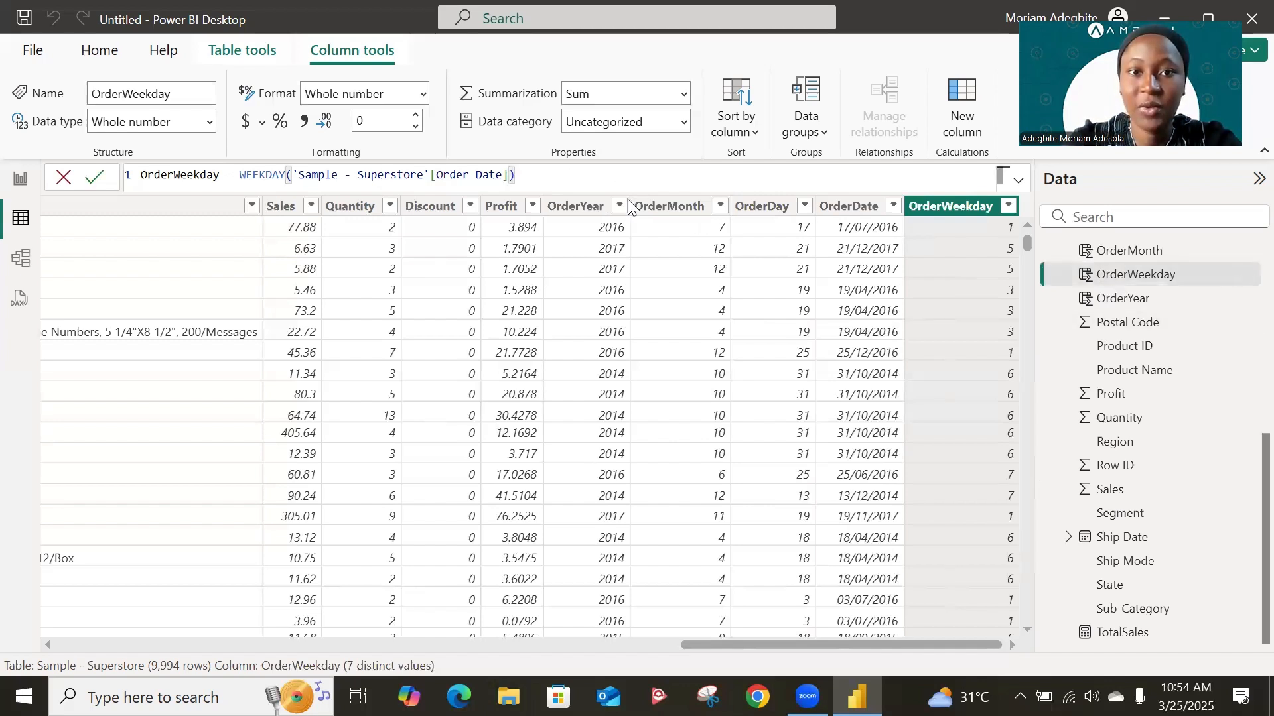
text(,)
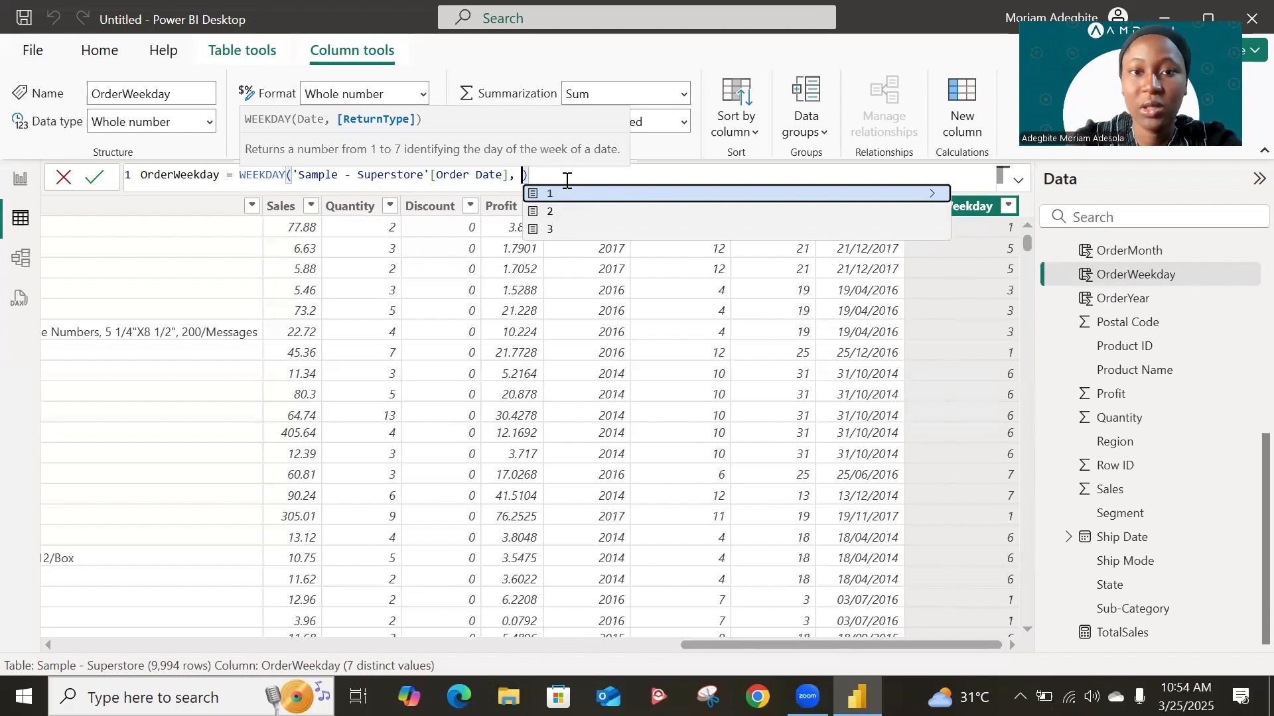
text(2)
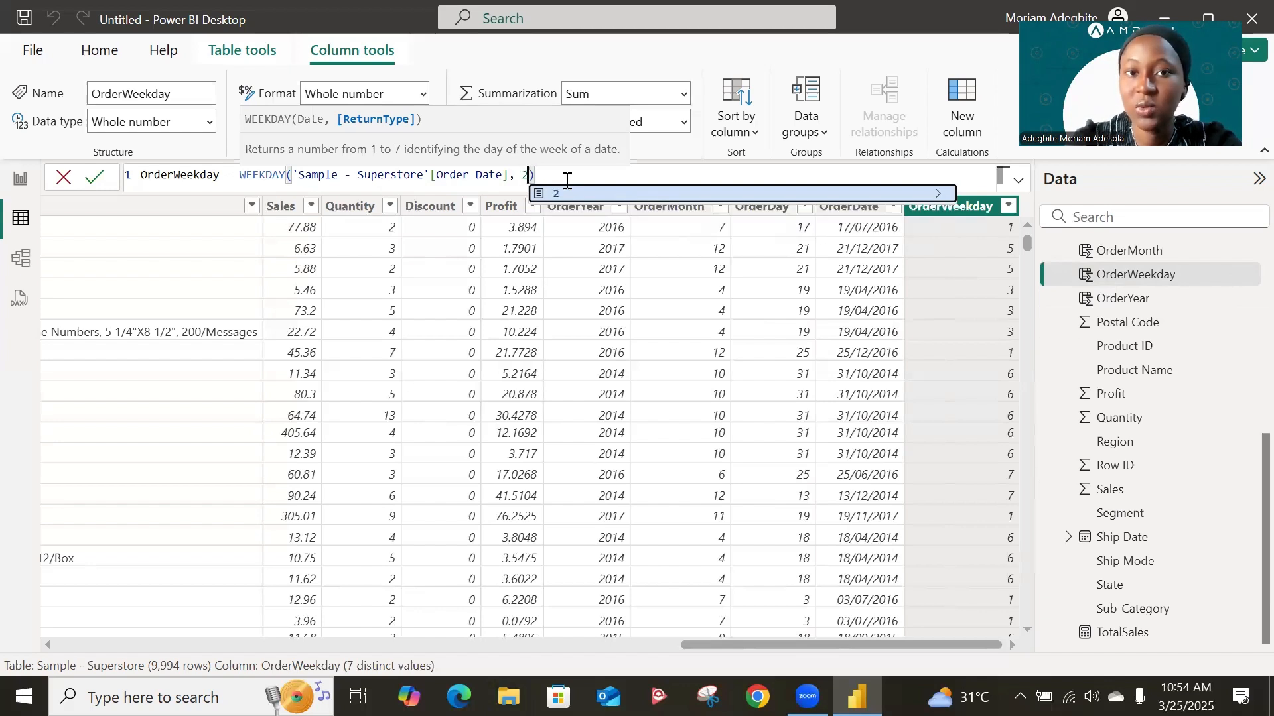
click(588, 177)
key(Return)
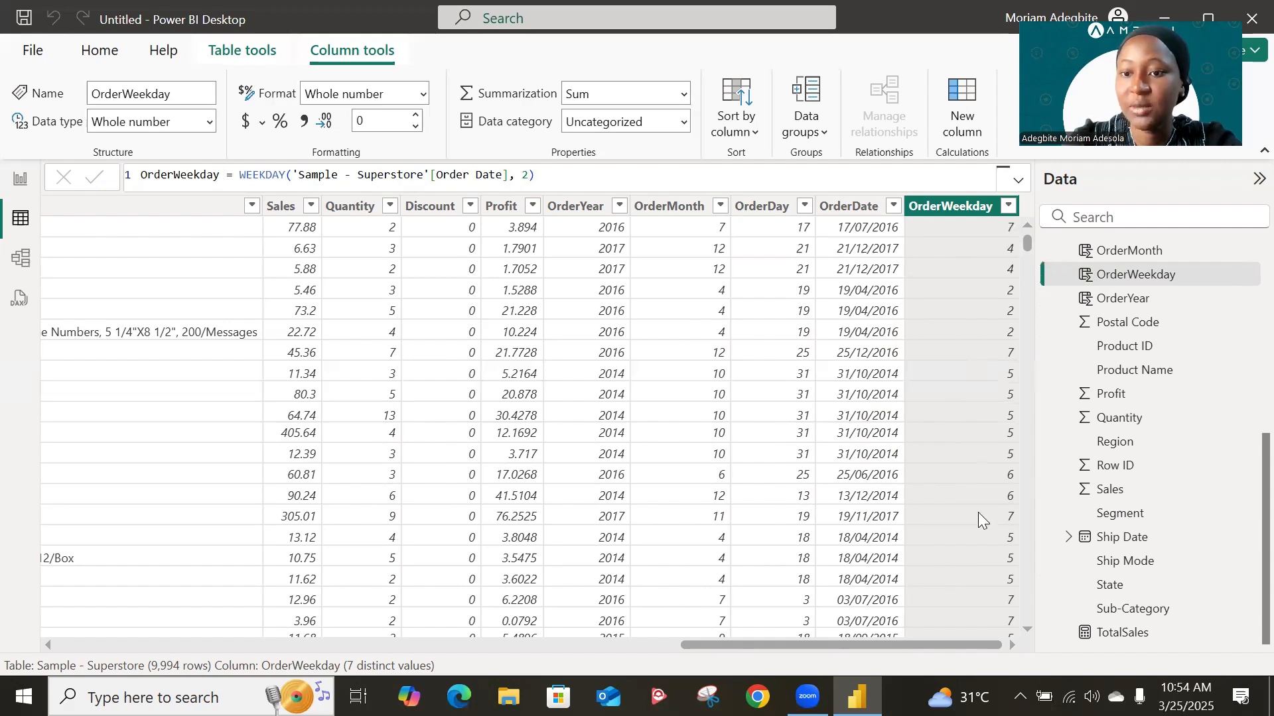
scroll(978, 512, down, 10)
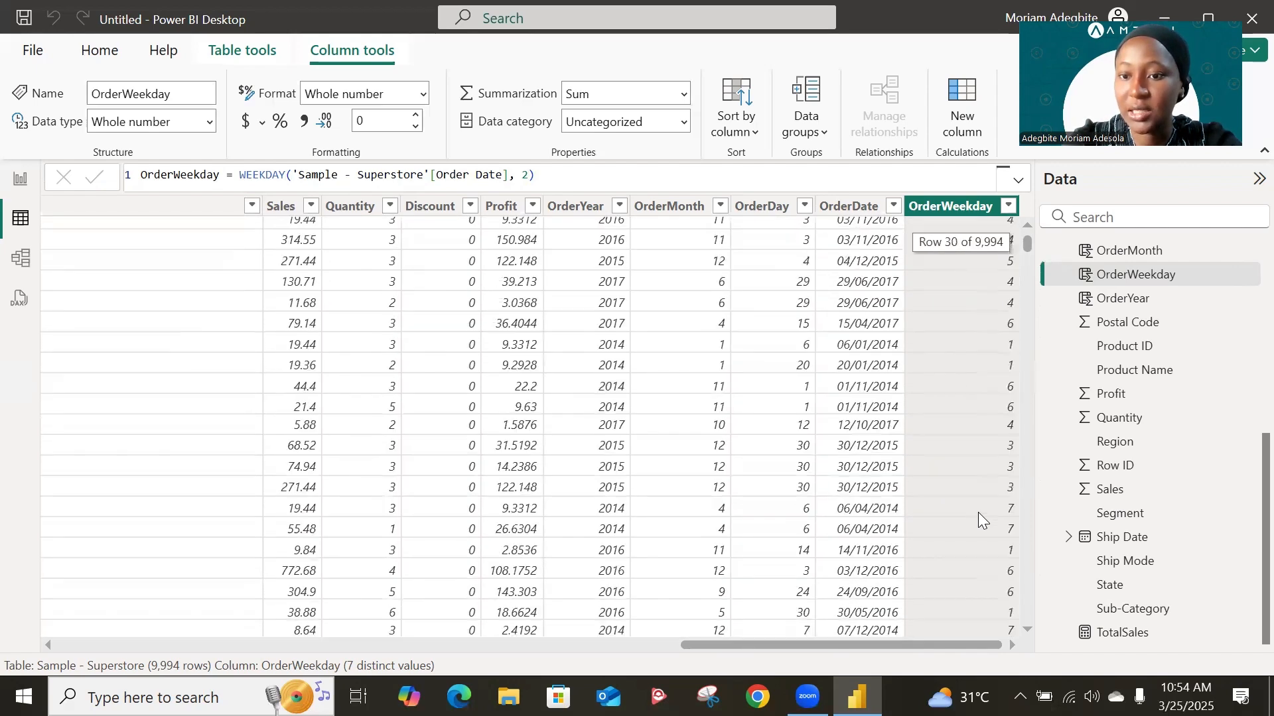
scroll(978, 418, up, 10)
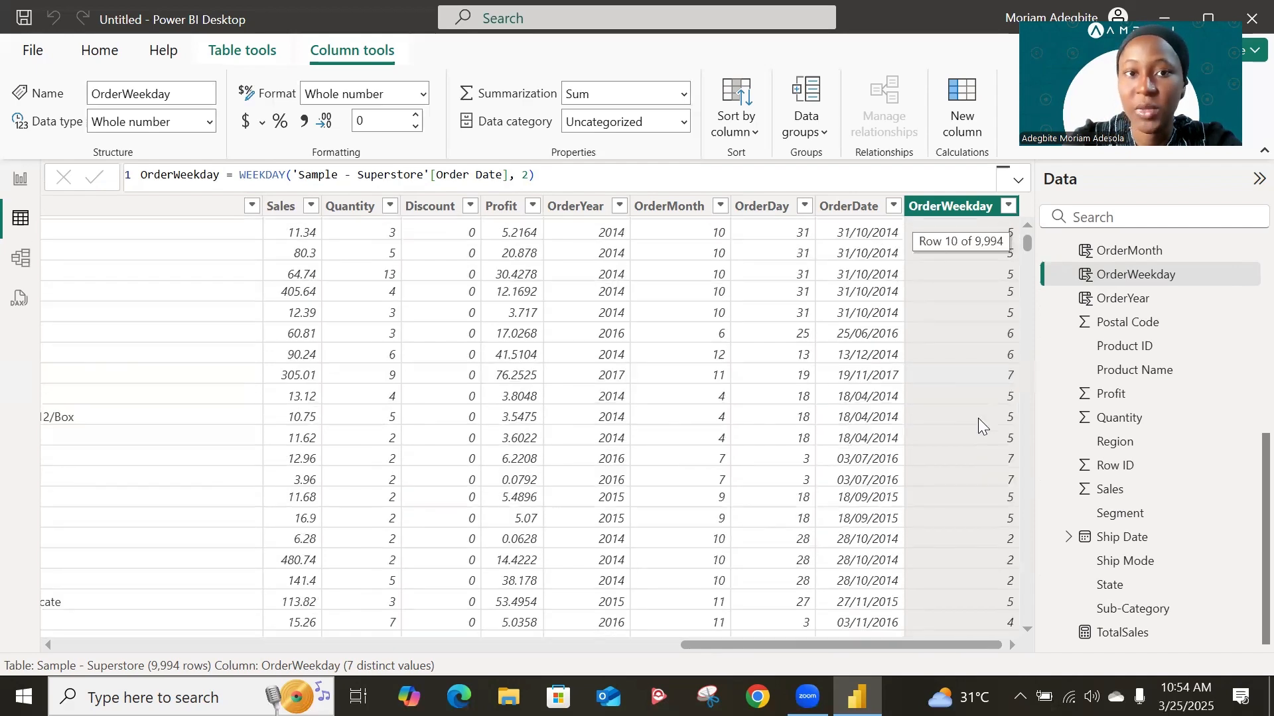
Set the WEEKDAY return type in the OrderWeekday formula to 3, commit it, and review the column's values.
click(530, 176)
key(BackSpace)
text(3))
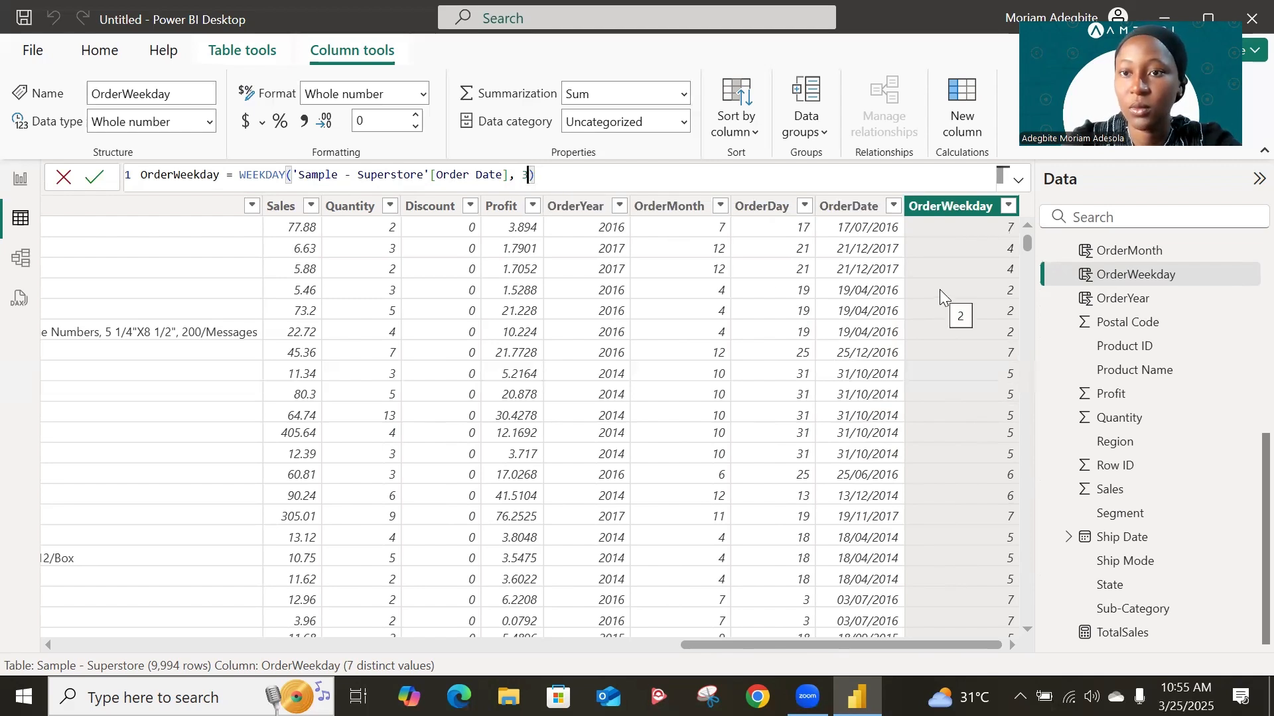
key(Return)
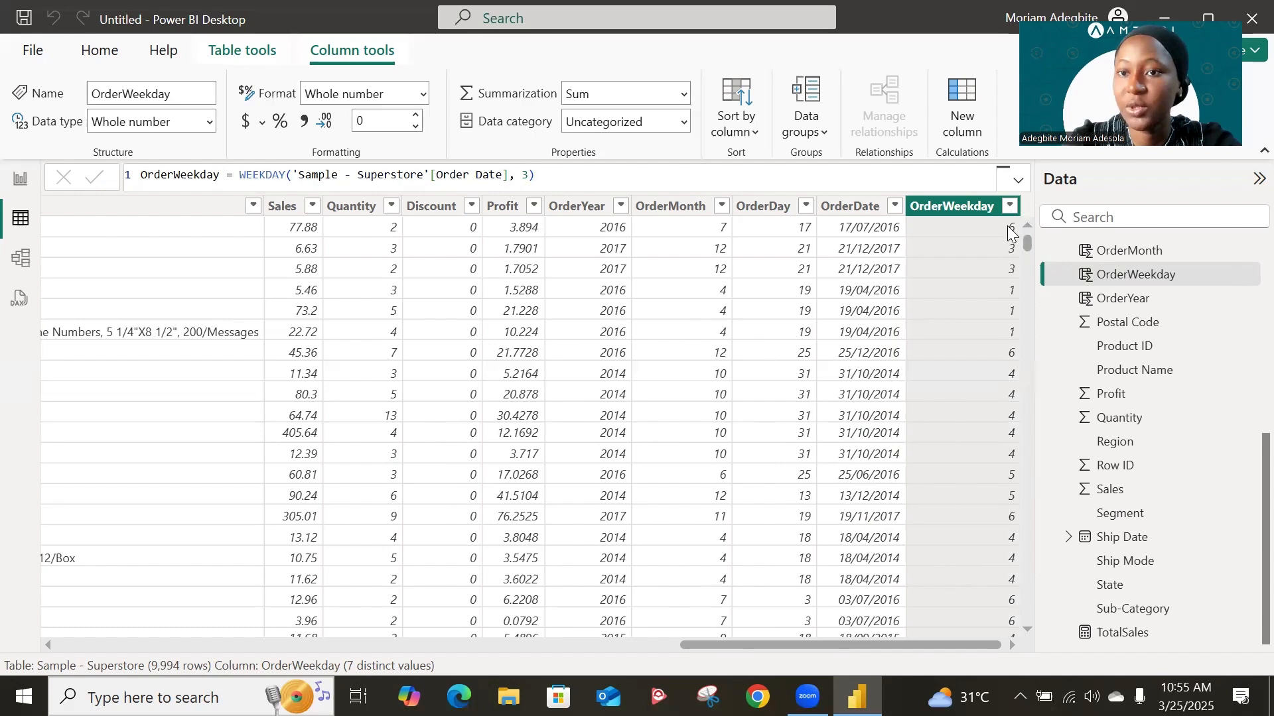
scroll(971, 409, down, 5)
scroll(971, 408, down, 3)
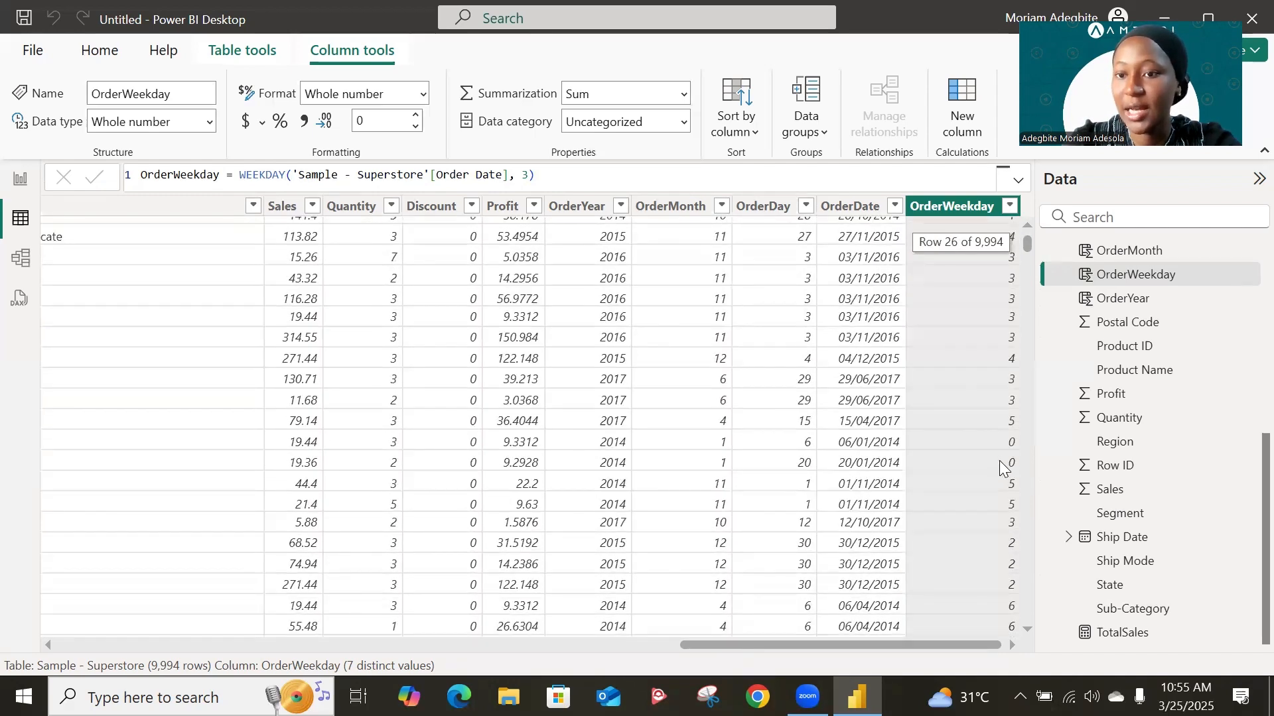
scroll(954, 323, up, 8)
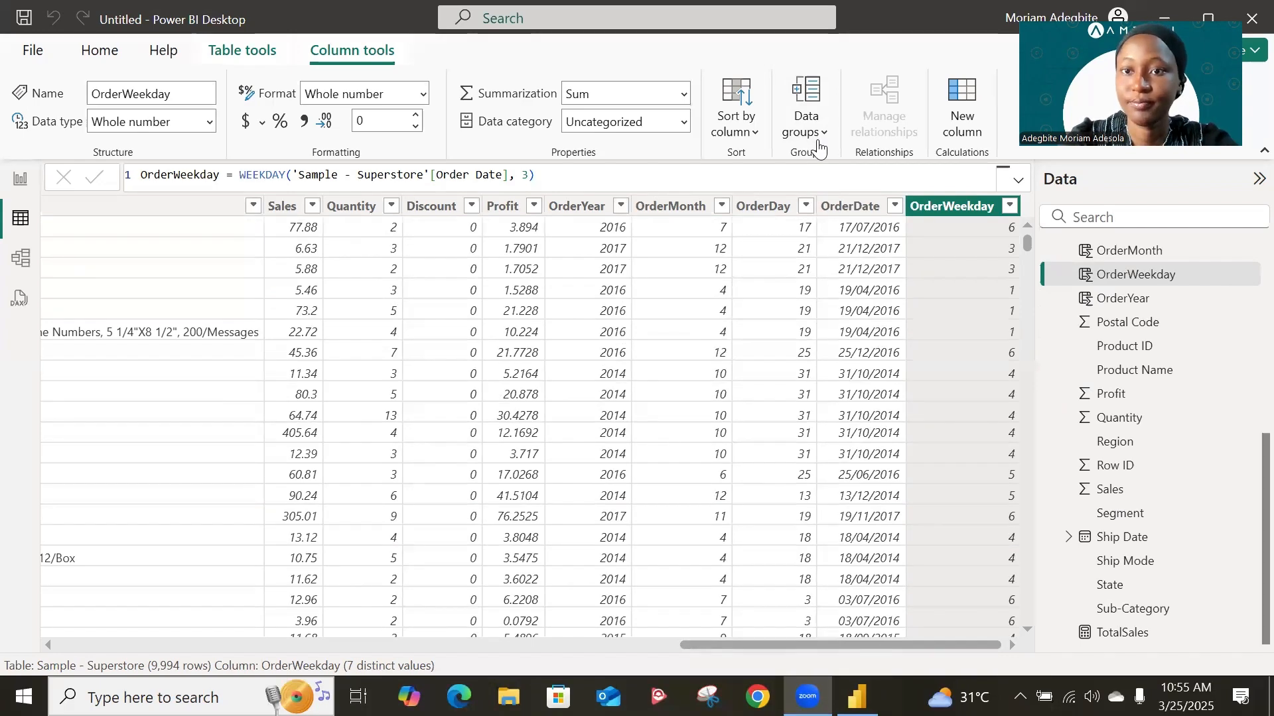
Examine the distinct values of the Region and State columns in their filter lists without filtering the data.
scroll(806, 366, left, 5)
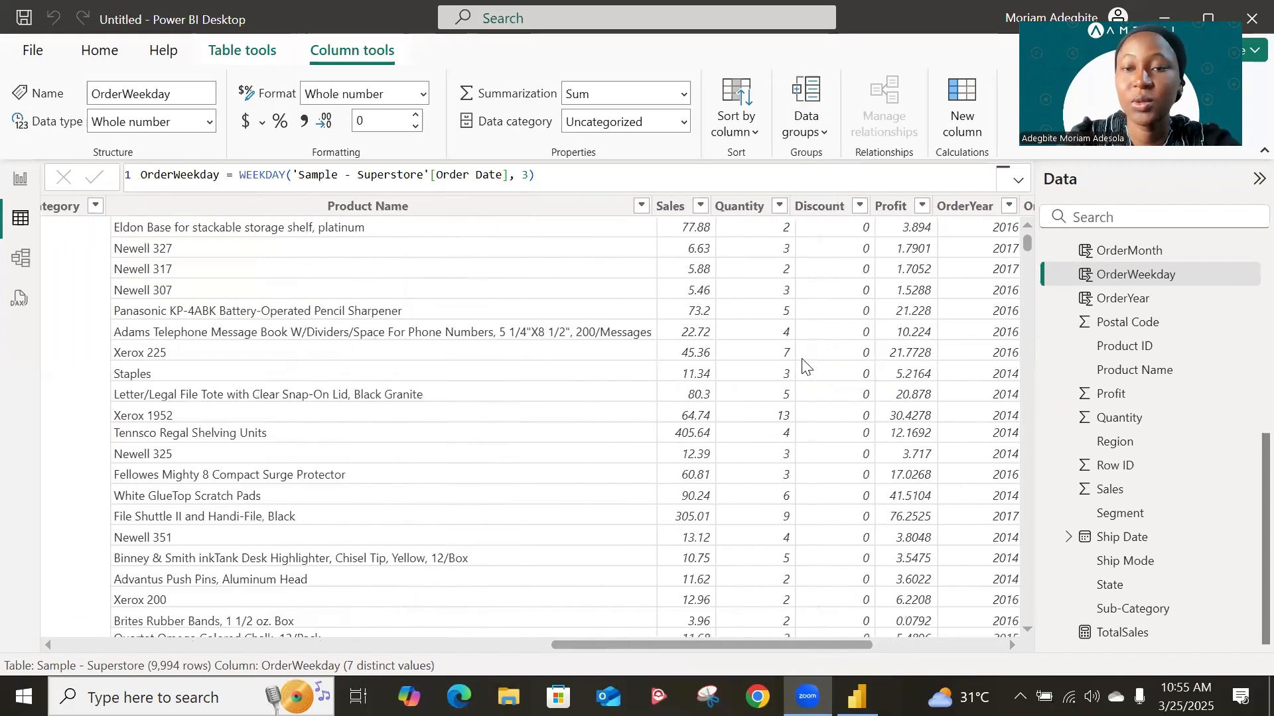
scroll(805, 367, left, 5)
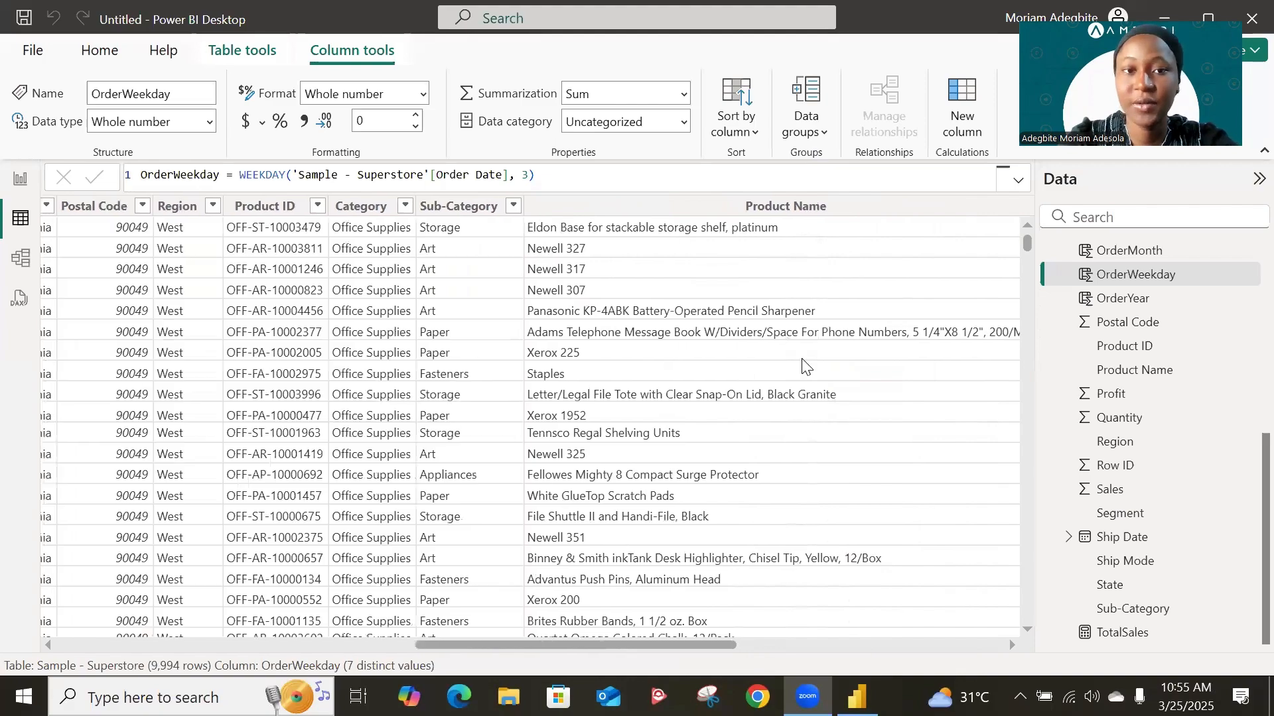
scroll(806, 367, left, 6)
scroll(804, 365, right, 3)
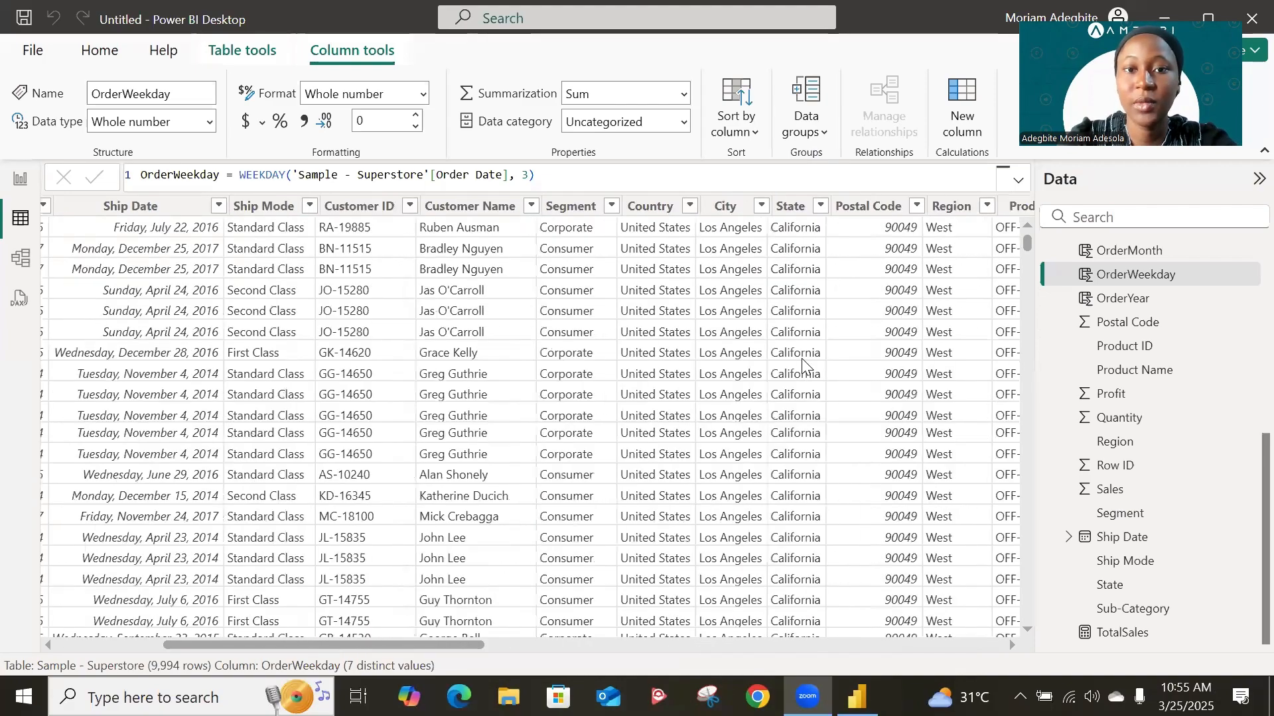
scroll(801, 358, right, 3)
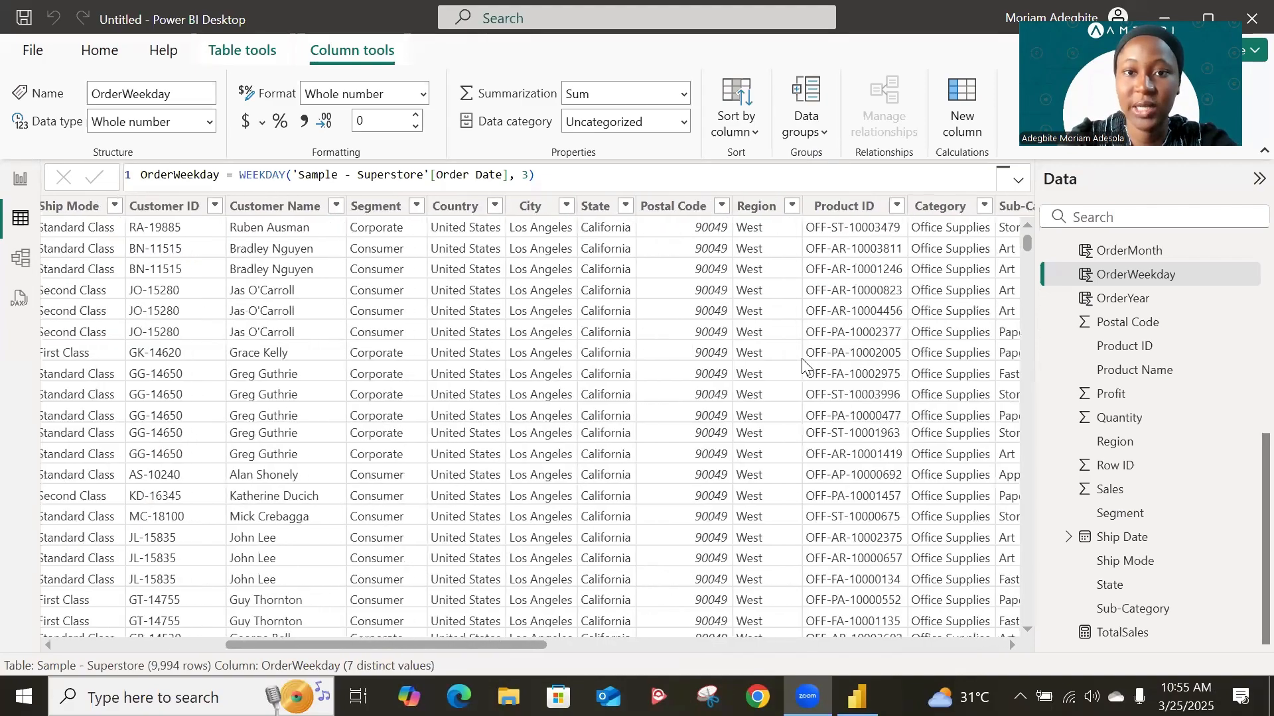
click(787, 208)
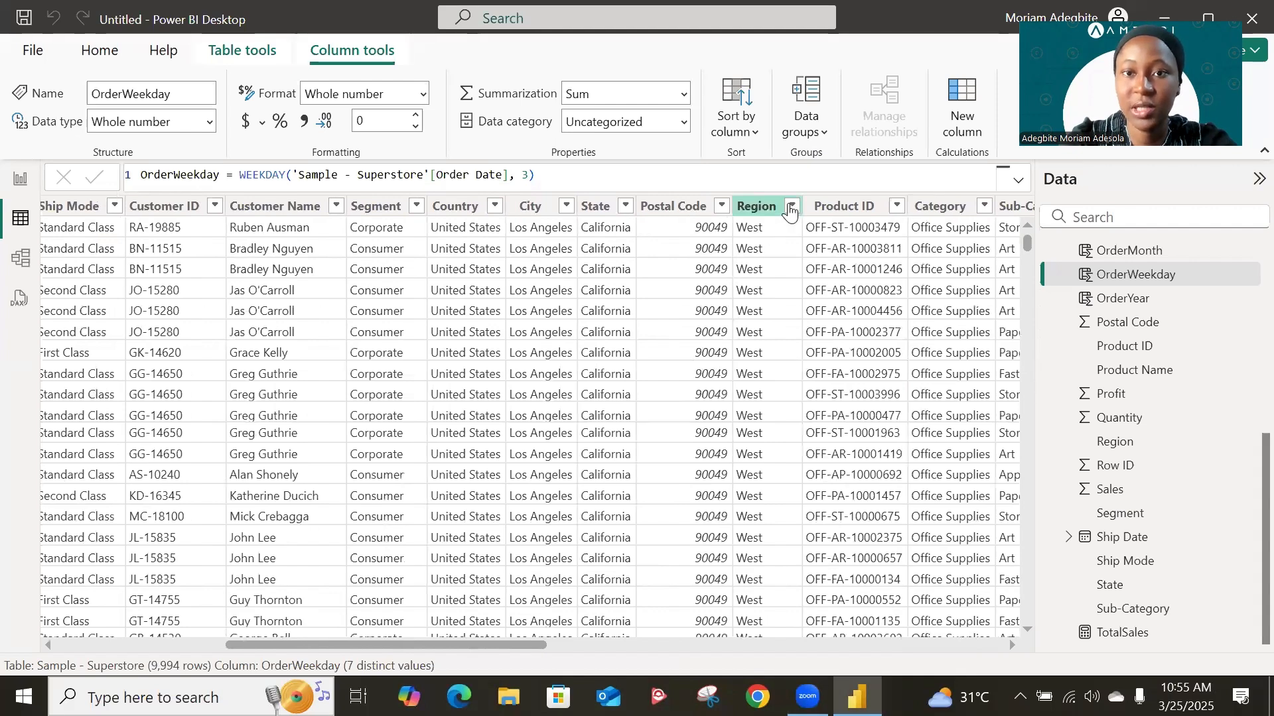
click(792, 206)
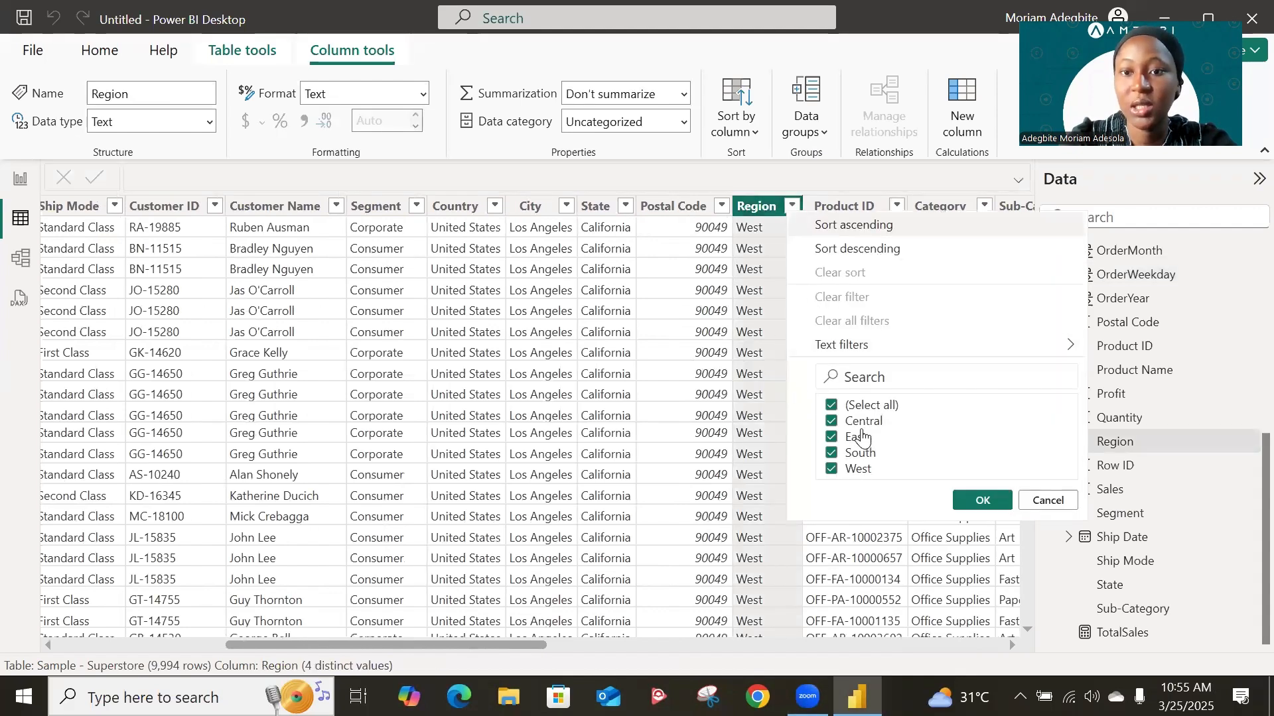
click(984, 500)
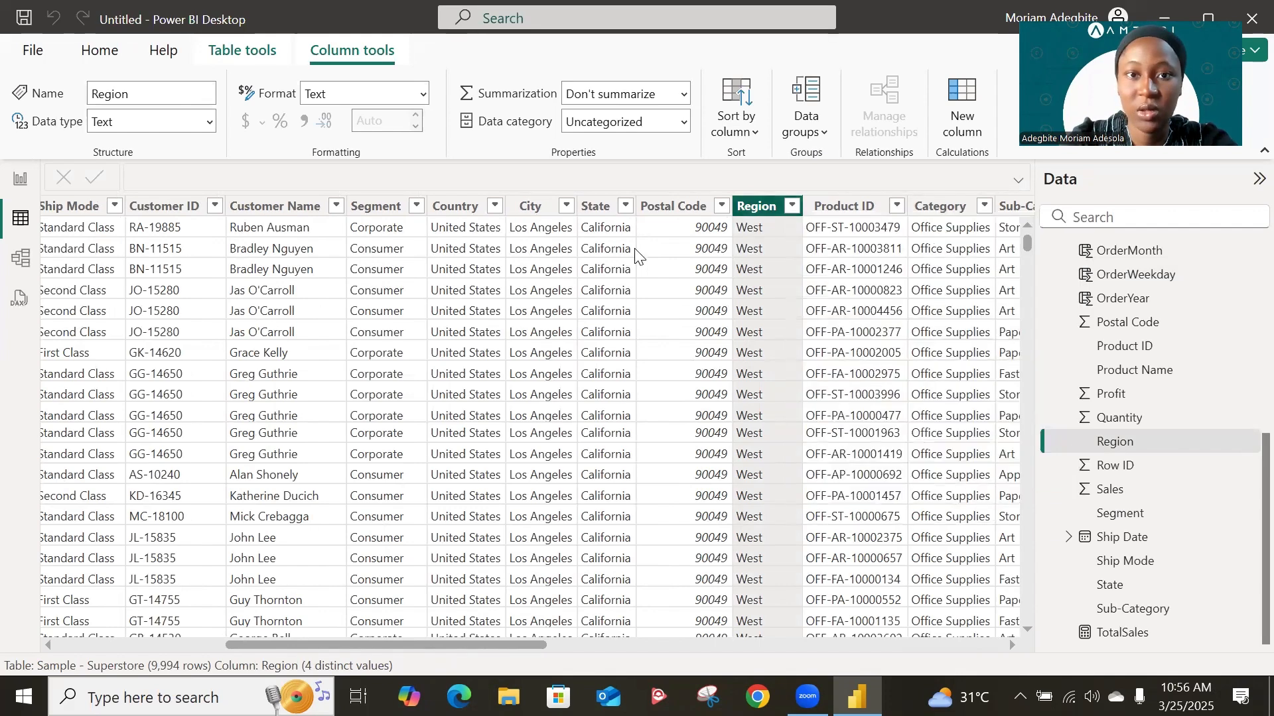
click(625, 206)
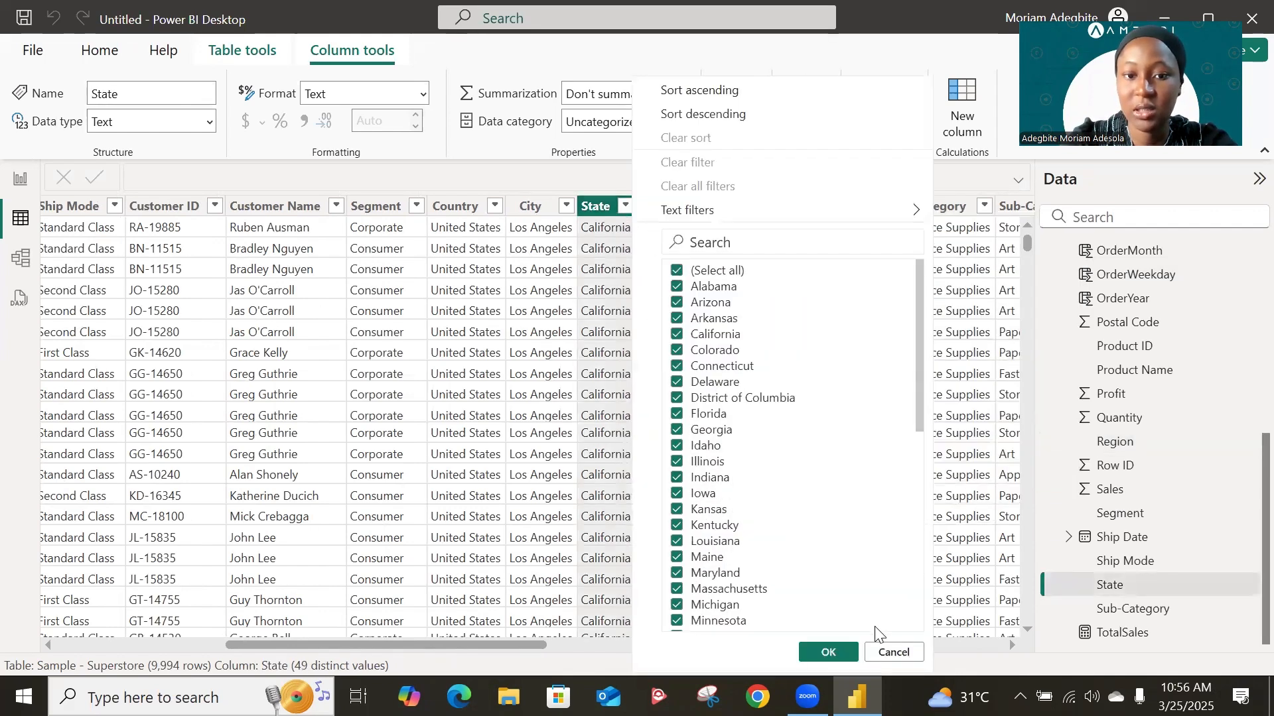
click(885, 658)
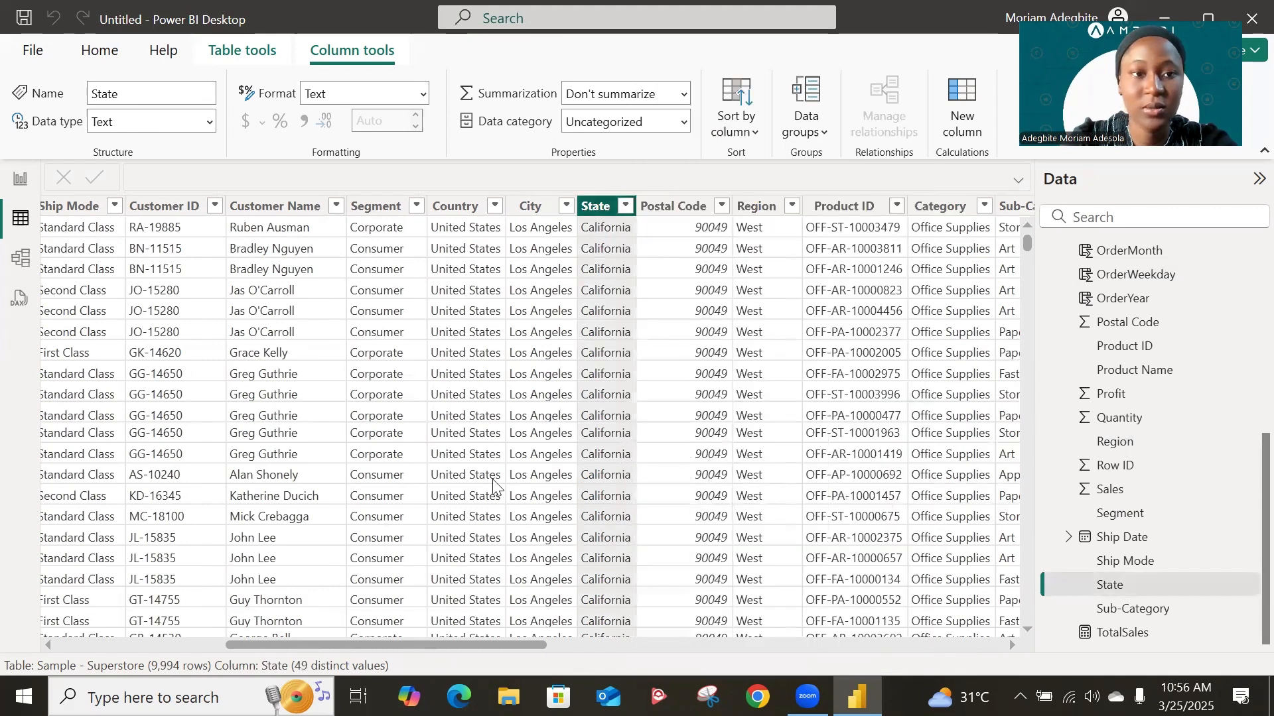
Examine the distinct values of the Ship Mode and Segment columns in their filter lists, keeping all values selected.
scroll(493, 487, left, 3)
scroll(493, 487, left, 3)
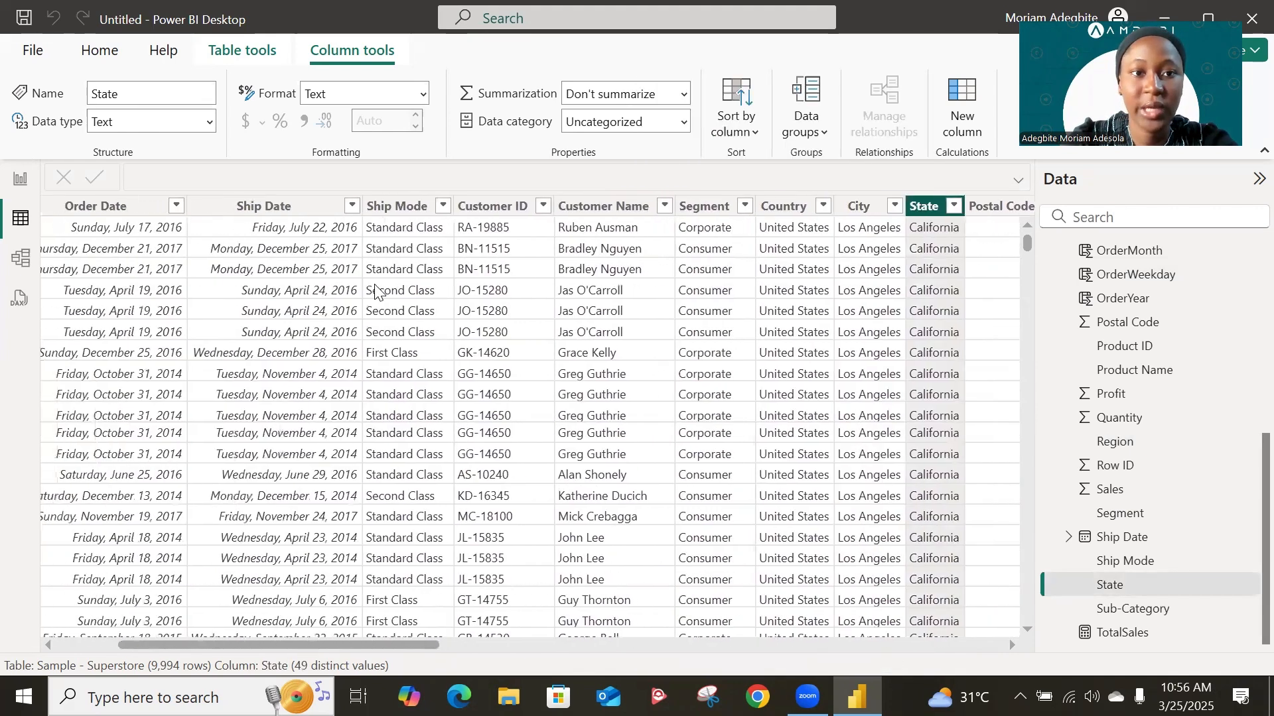
click(443, 206)
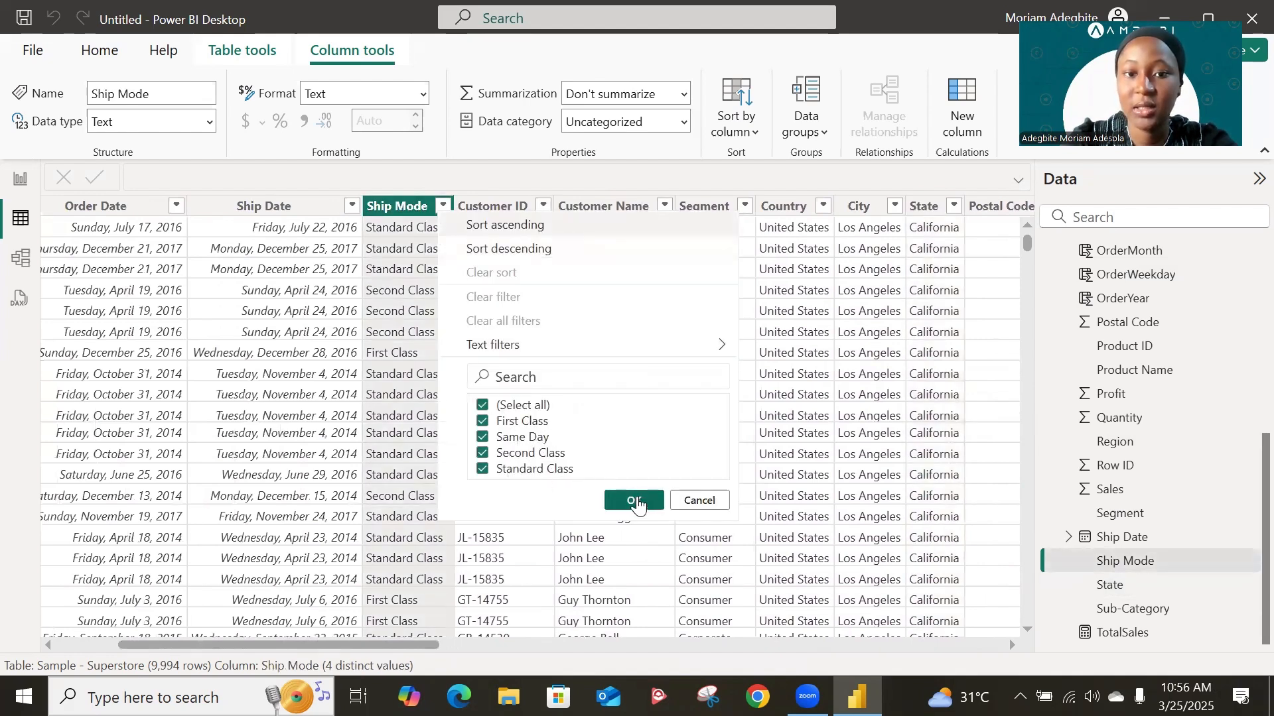
click(634, 500)
scroll(550, 478, left, 3)
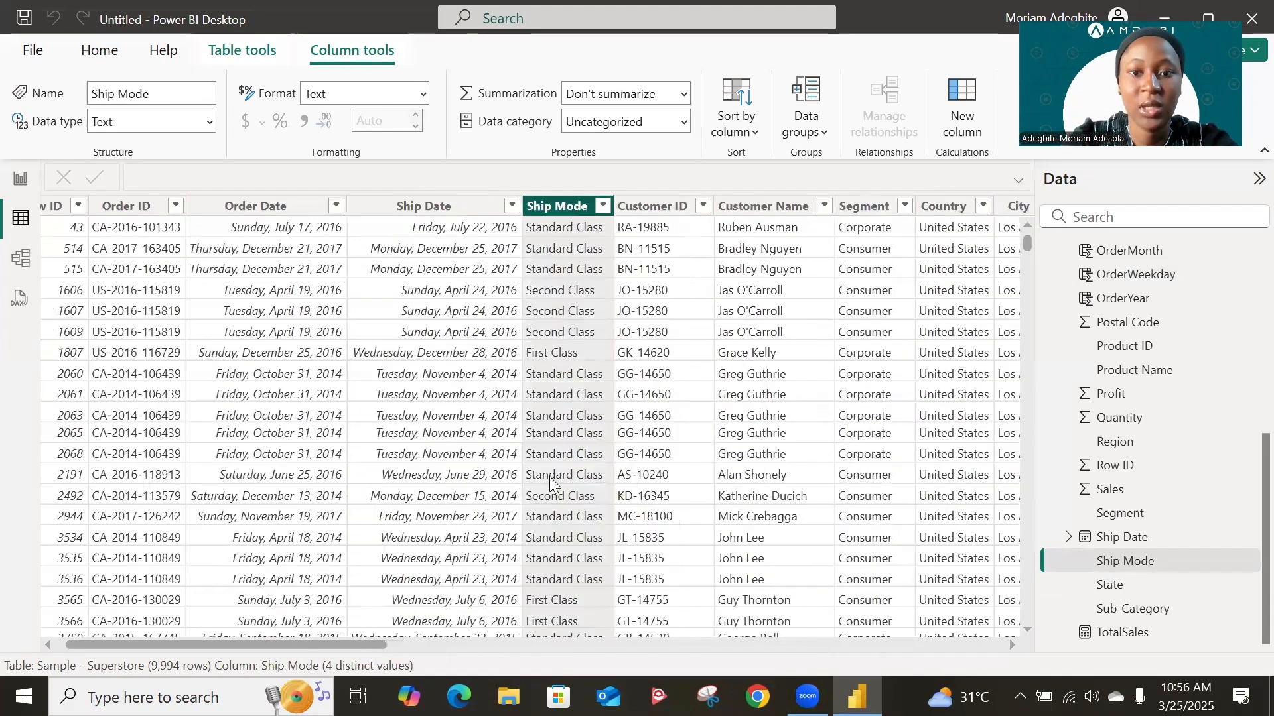
scroll(550, 478, right, 4)
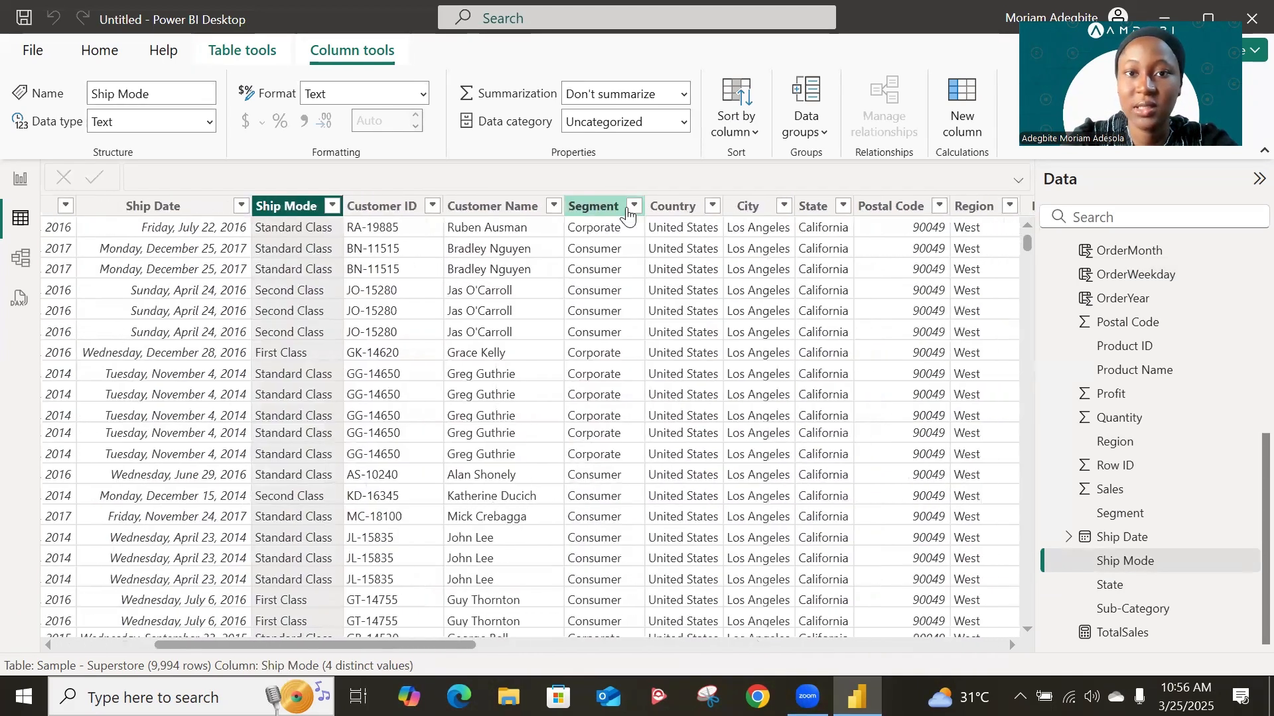
click(634, 206)
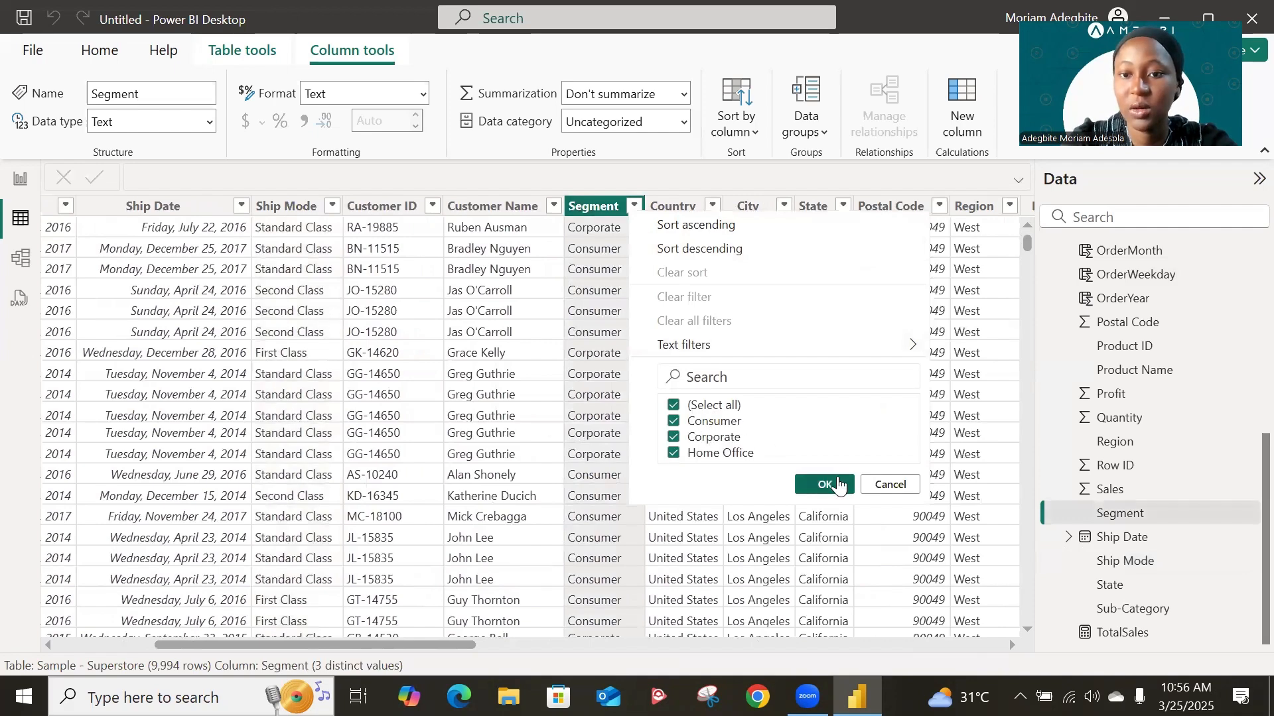
click(834, 485)
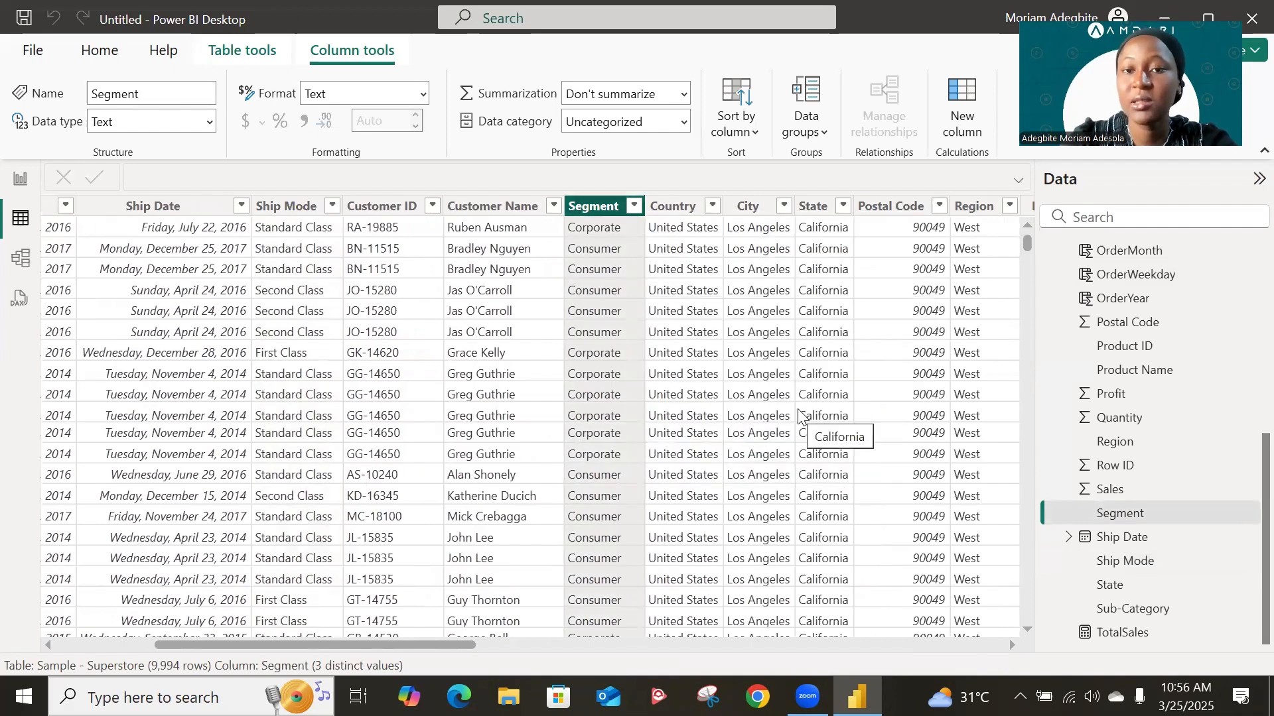
scroll(799, 415, right, 3)
scroll(800, 414, left, 3)
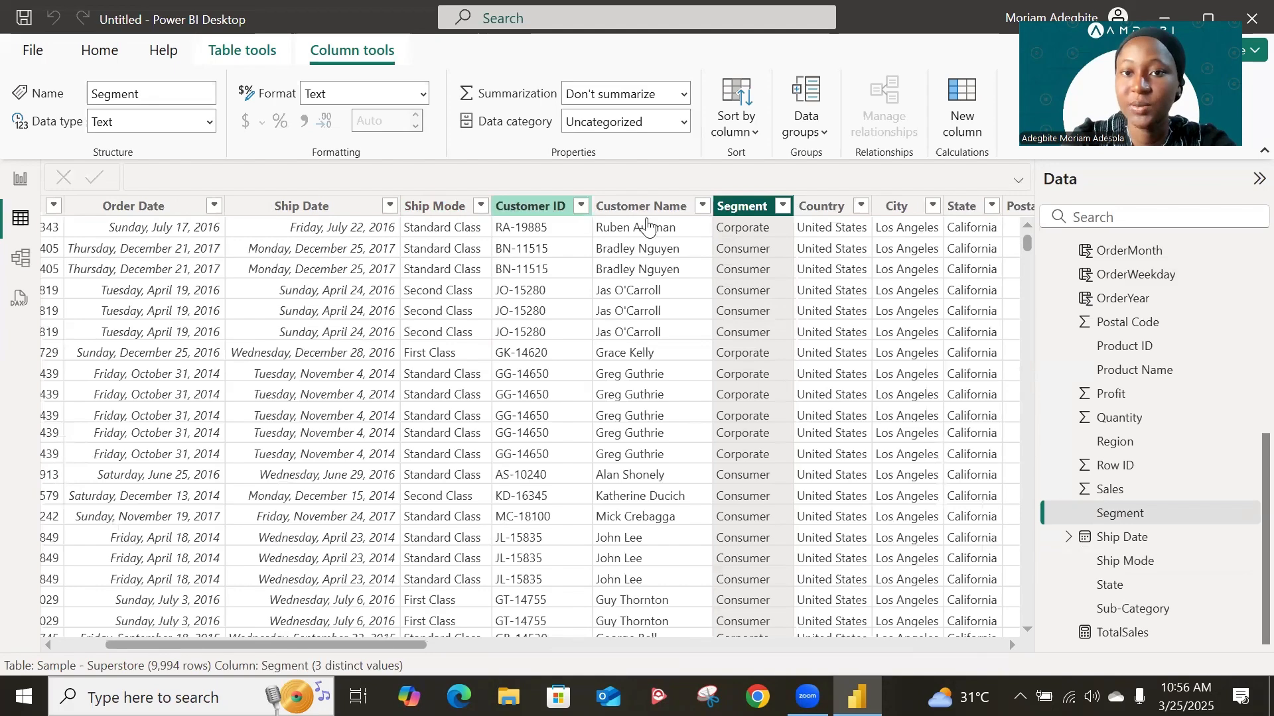
scroll(789, 295, right, 1)
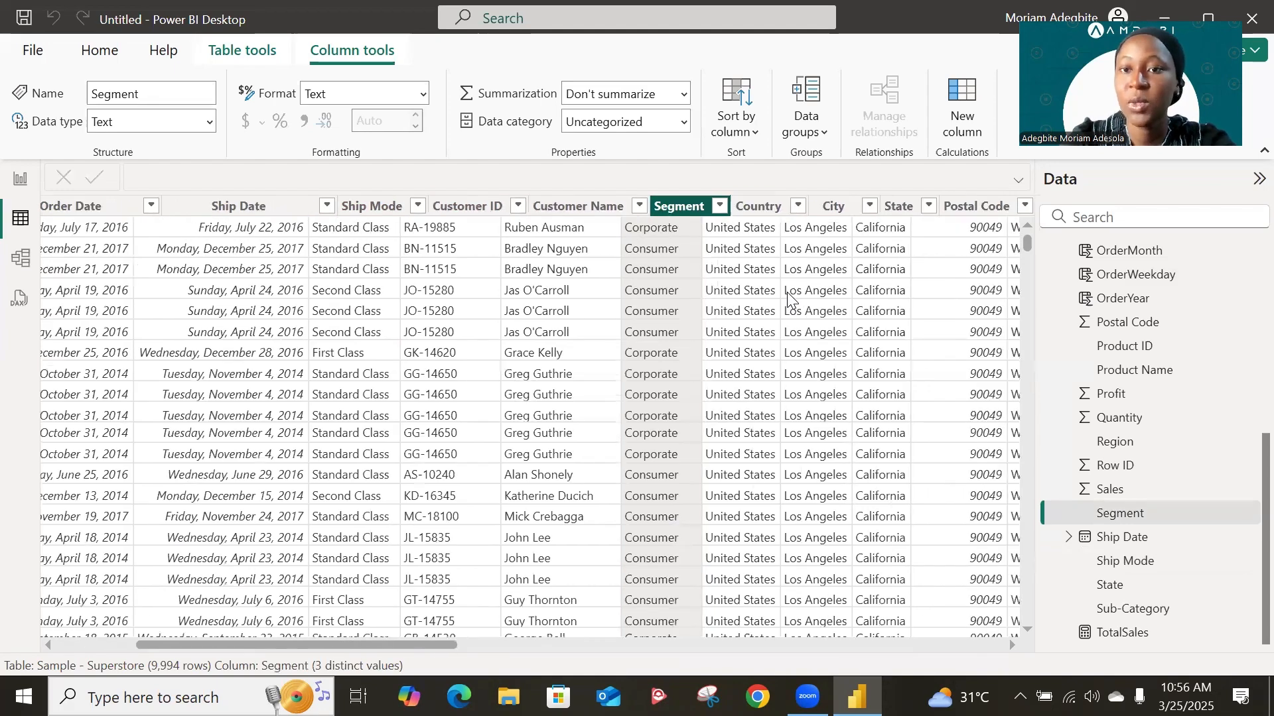
scroll(788, 299, right, 3)
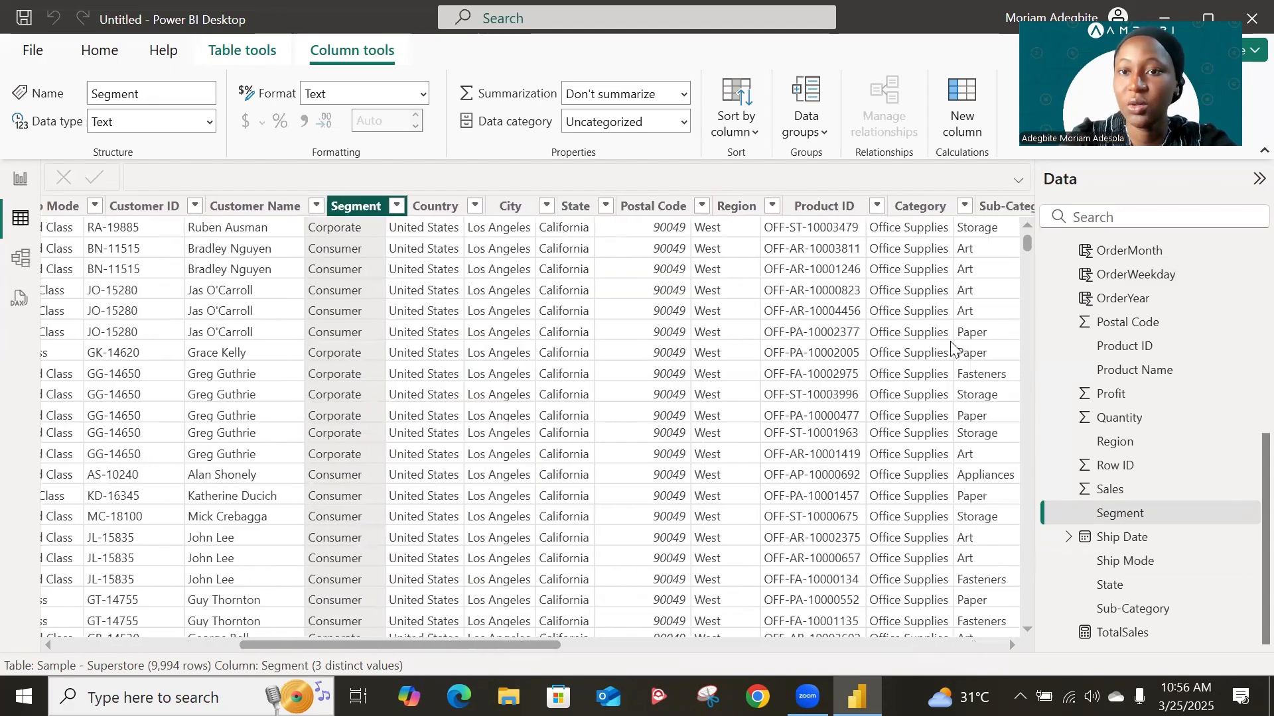
scroll(951, 349, right, 1)
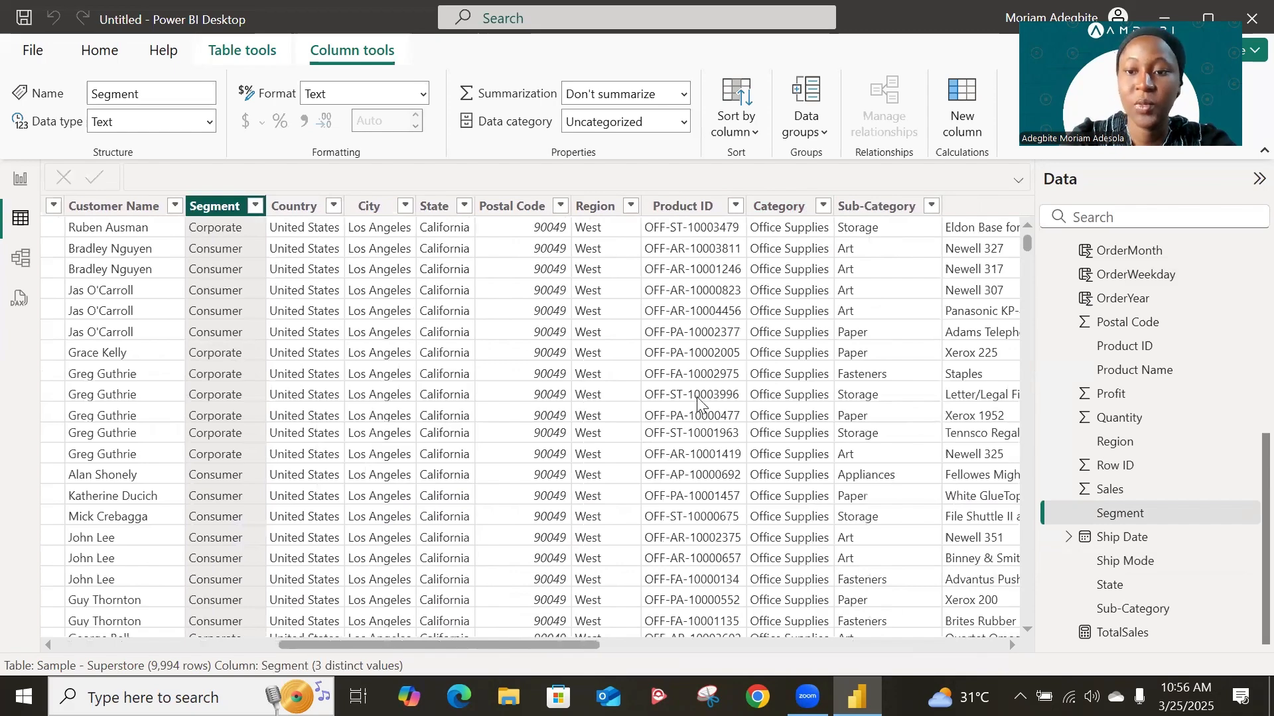
scroll(697, 401, left, 5)
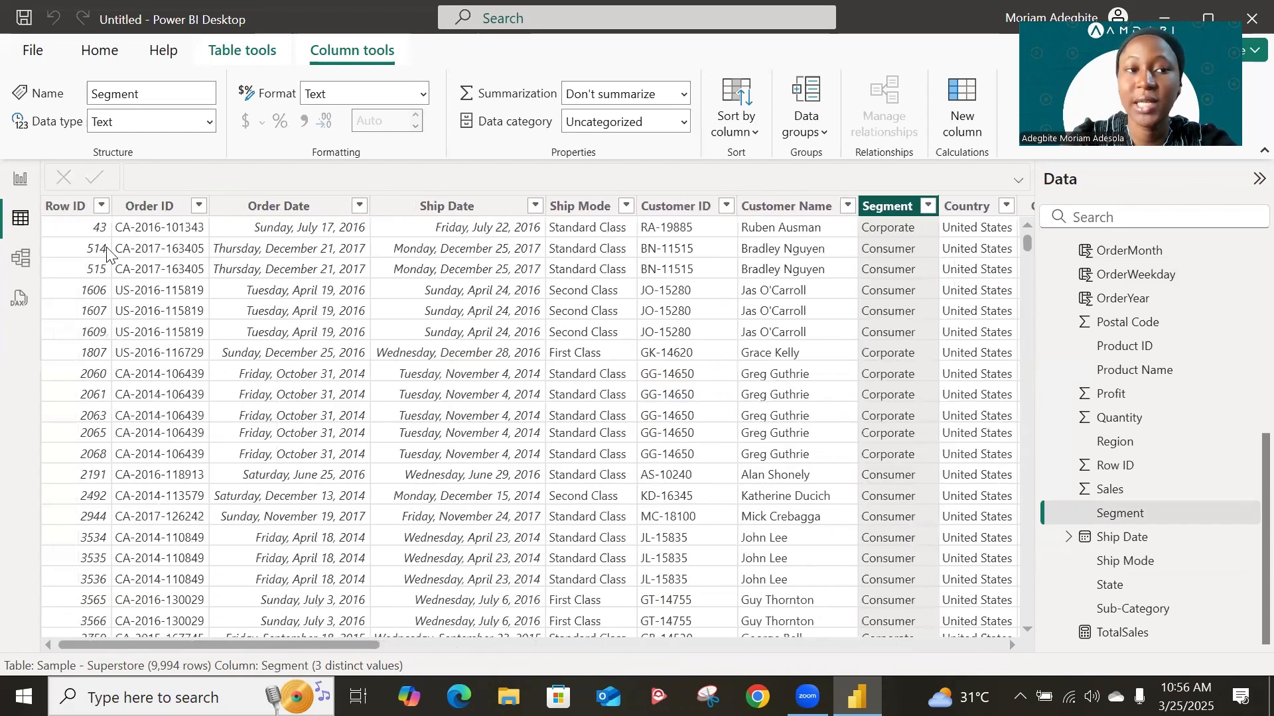
Return to the report view and start a new measure named SalesWest in the Sample - Superstore table.
click(20, 178)
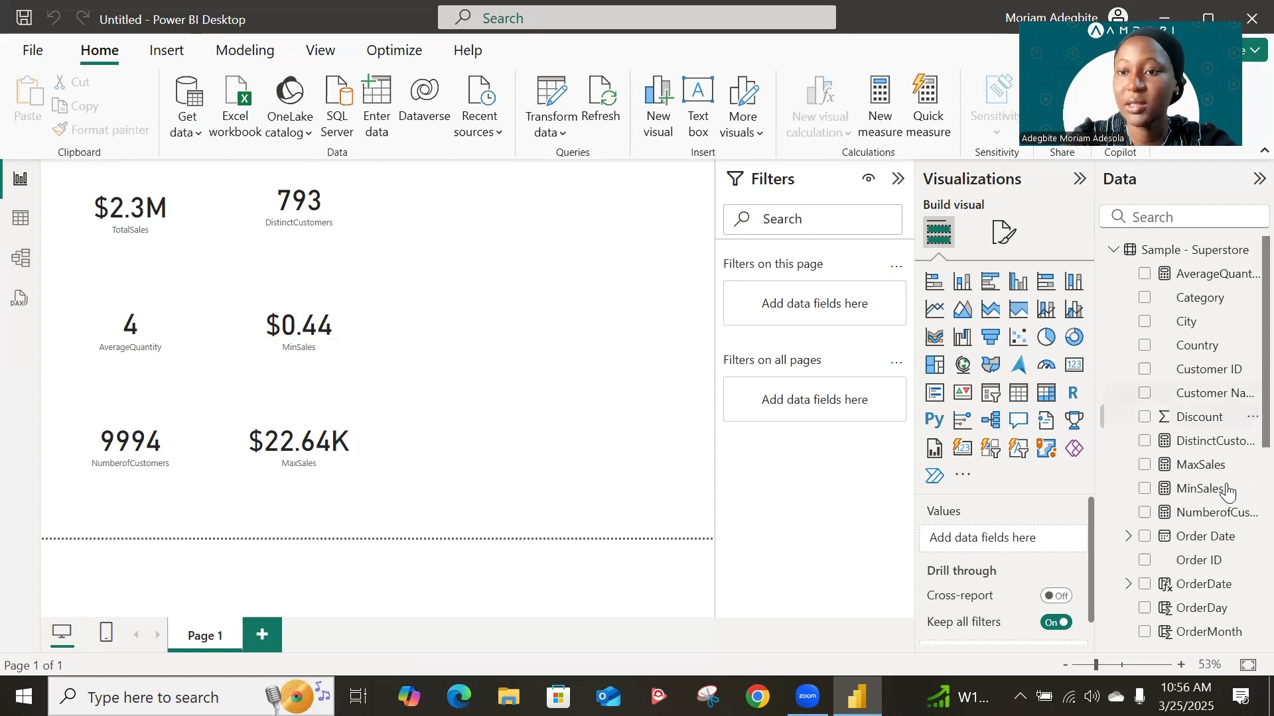
scroll(1205, 489, down, 3)
scroll(1205, 489, up, 3)
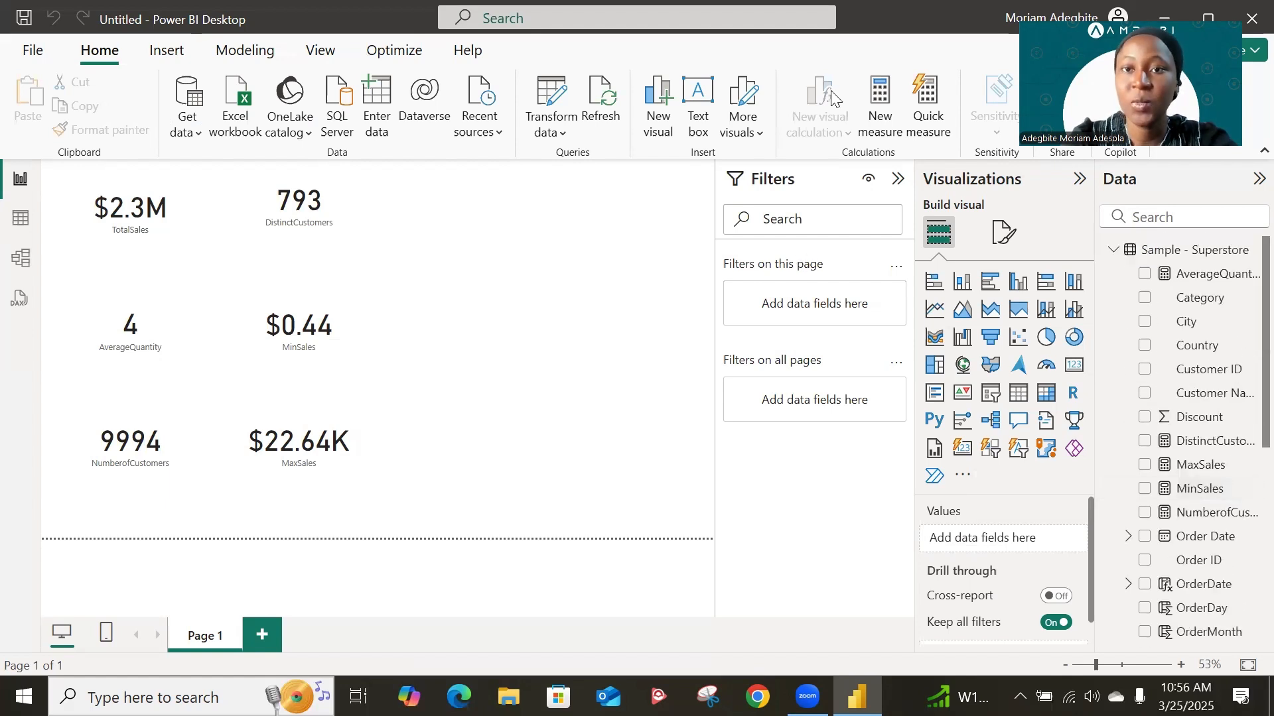
click(871, 113)
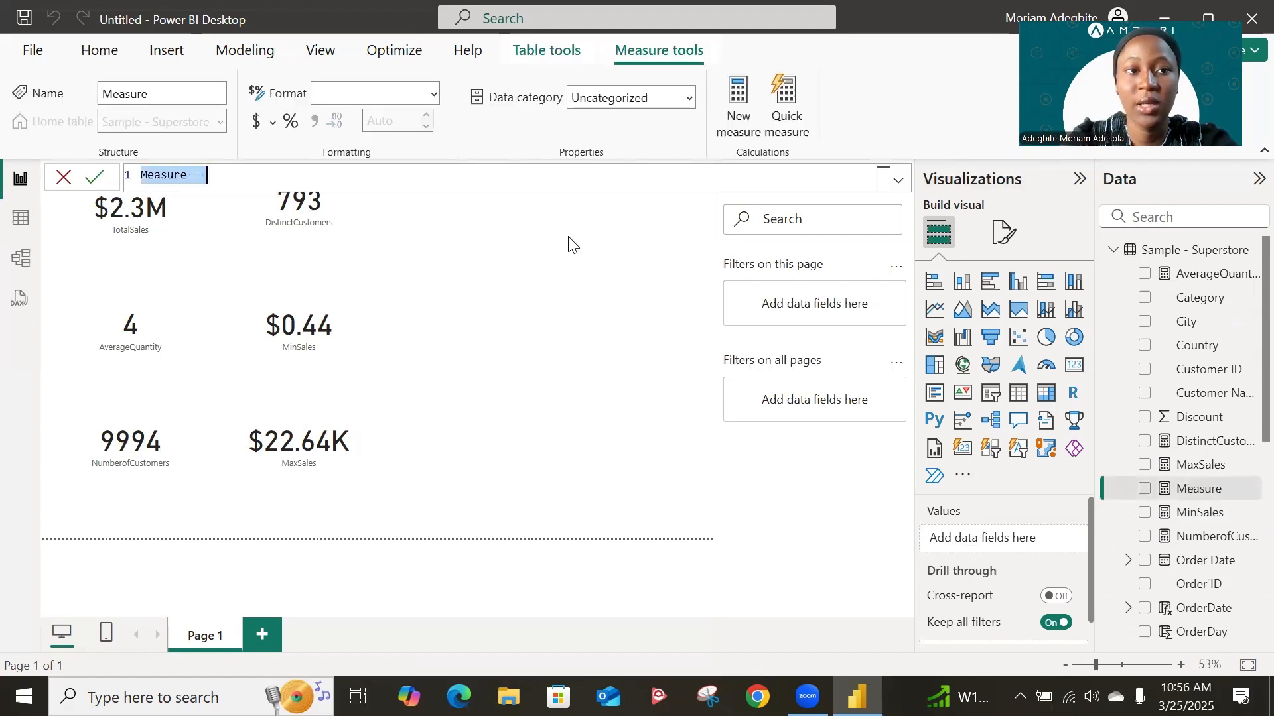
text(SalesWest)
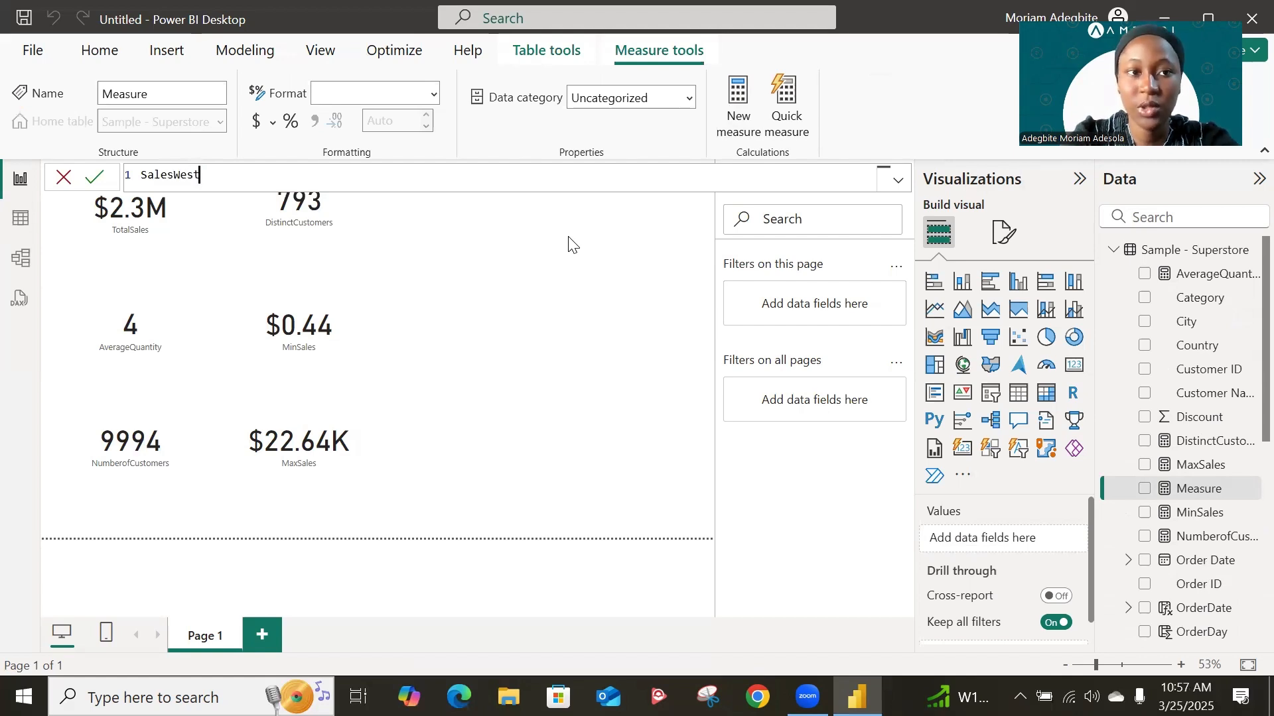
text( = )
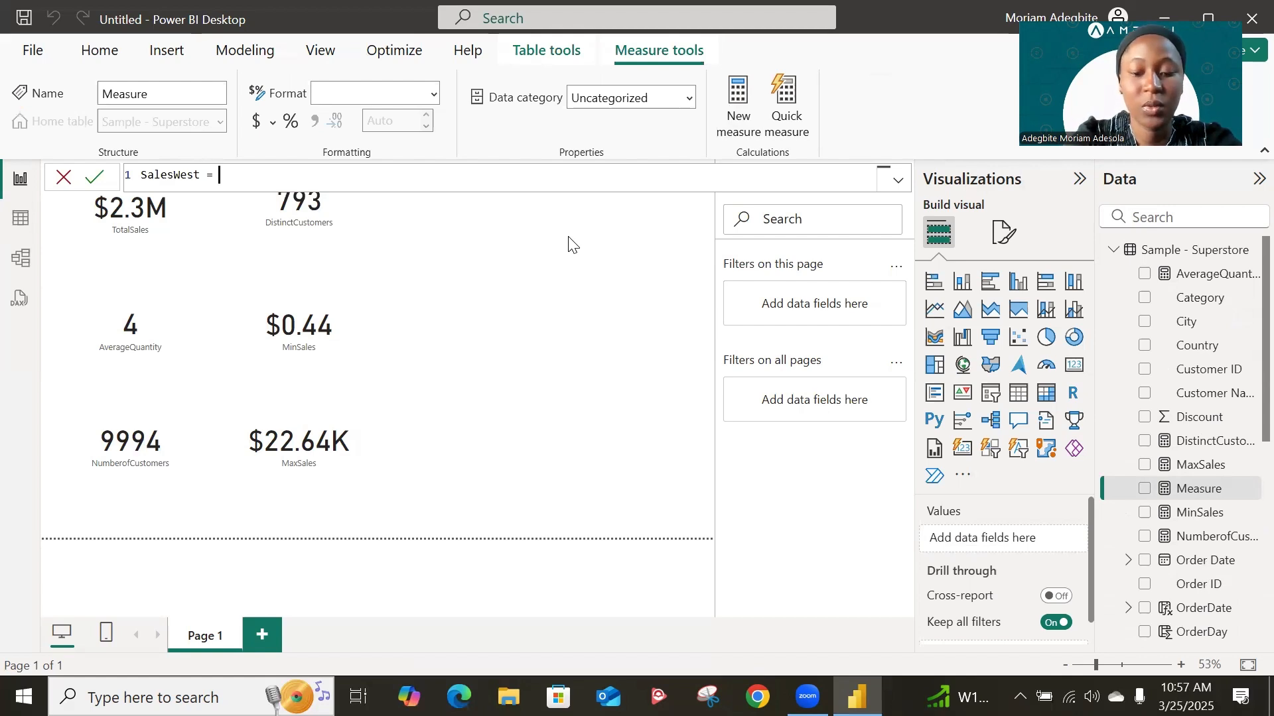
Begin the SalesWest formula with CALCULATE and a SUM of the 'Sample - Superstore'[Sales] column as its expression.
text(cal)
key(Tab)
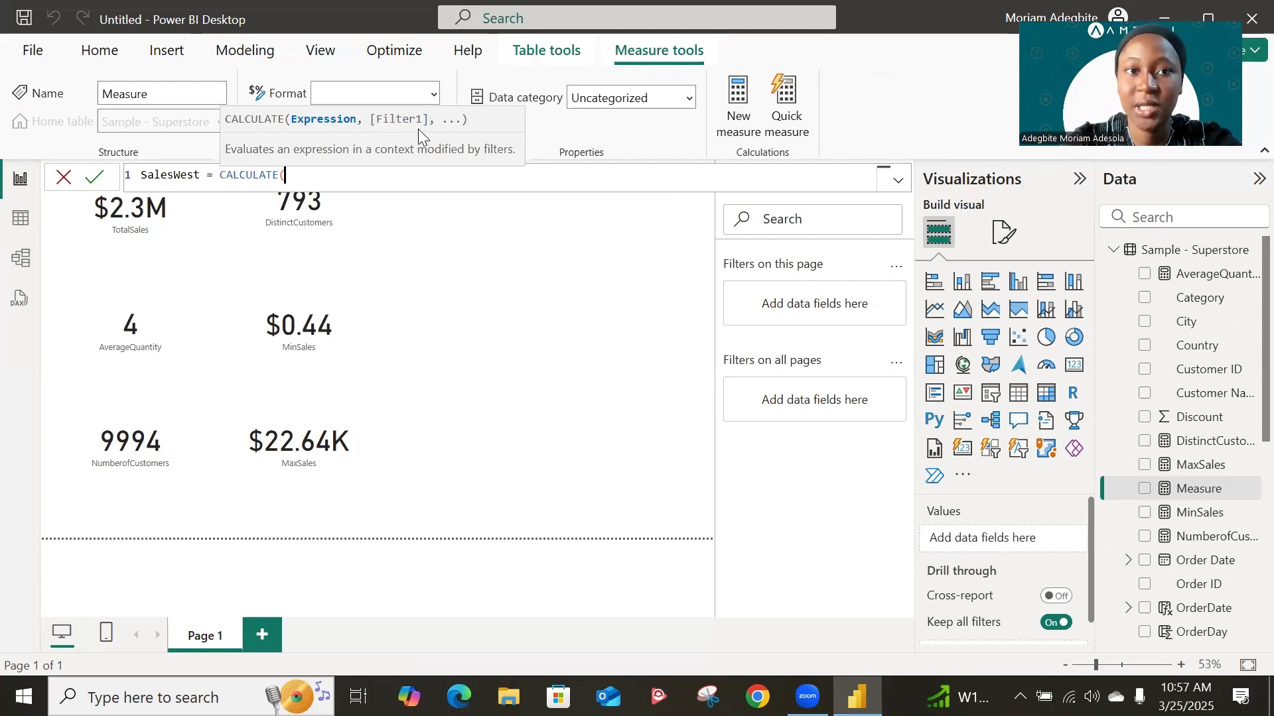
text(sum)
key(Tab)
text(sal)
key(Tab)
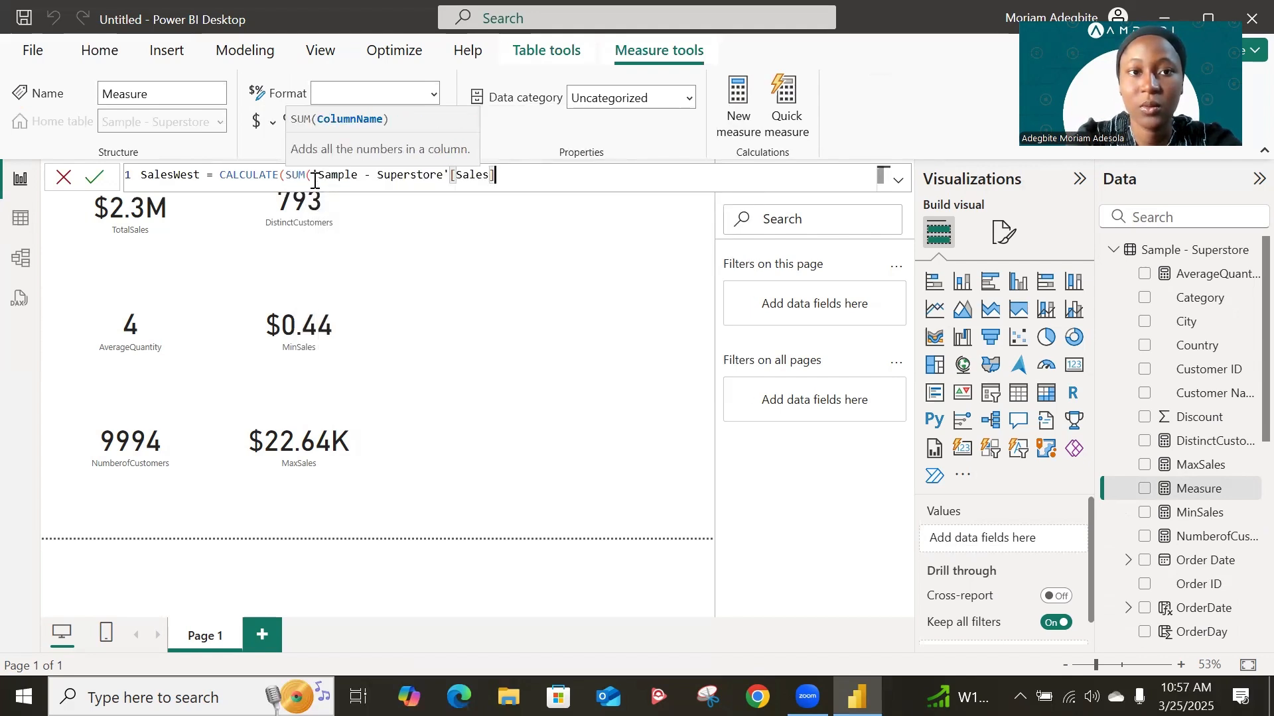
text(,)
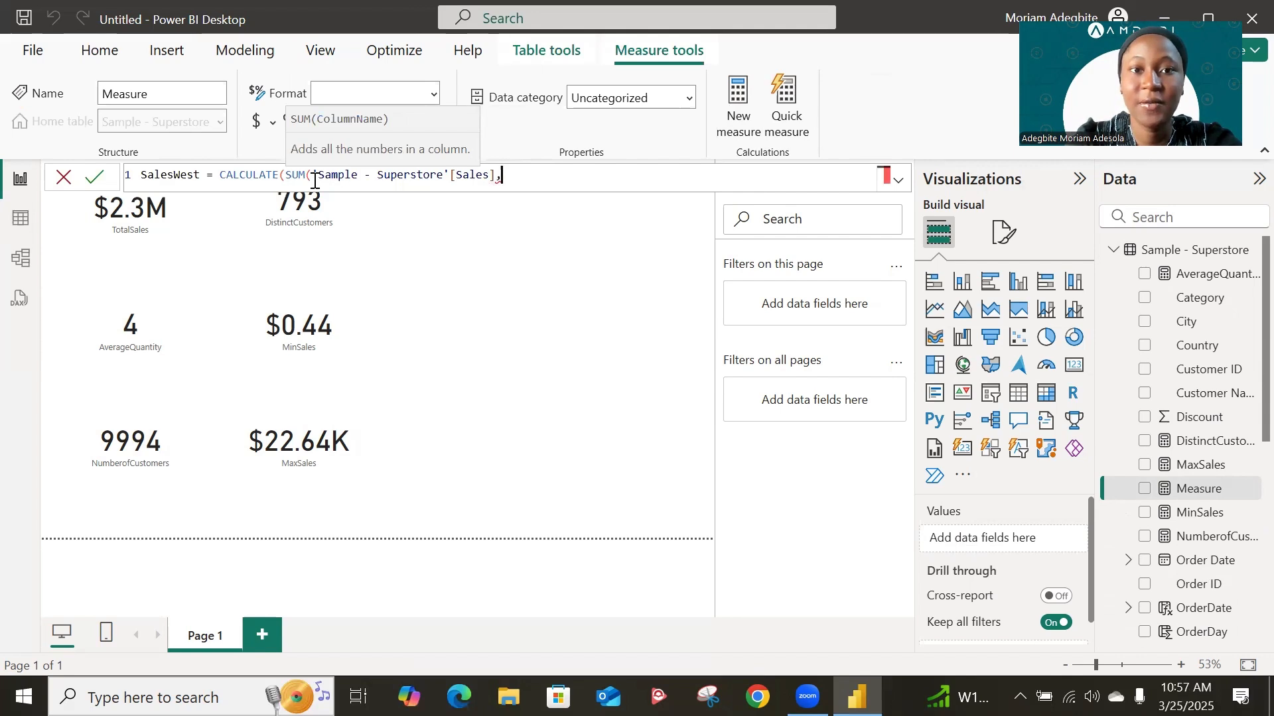
key(shift+Return)
key(Tab)
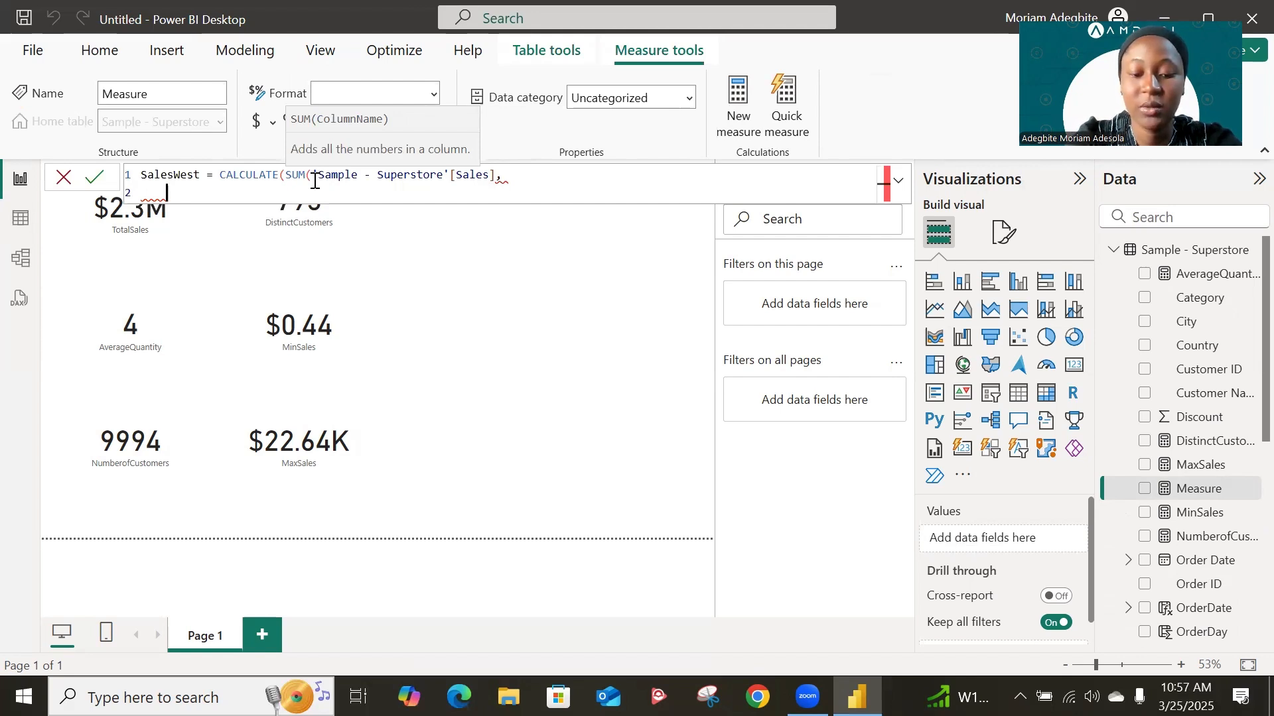
text(ref)
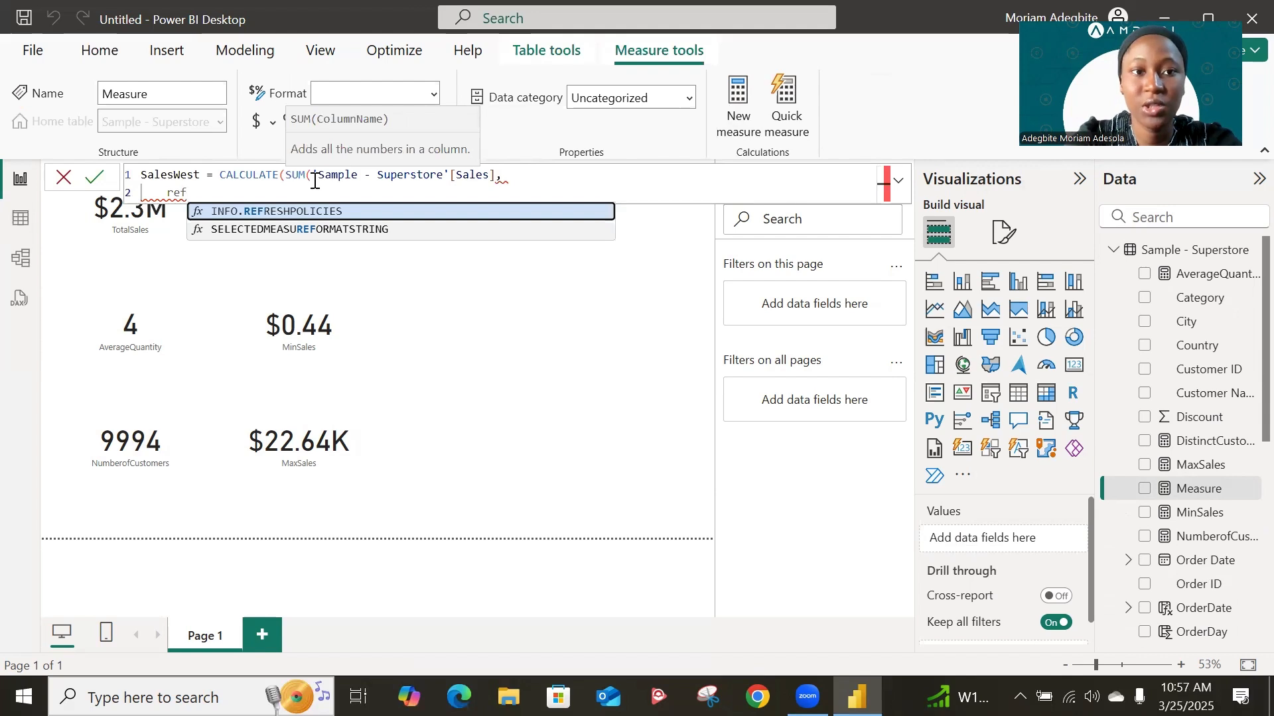
key(BackSpace)
key(BackSpace)
key(BackSpace)
key(BackSpace)
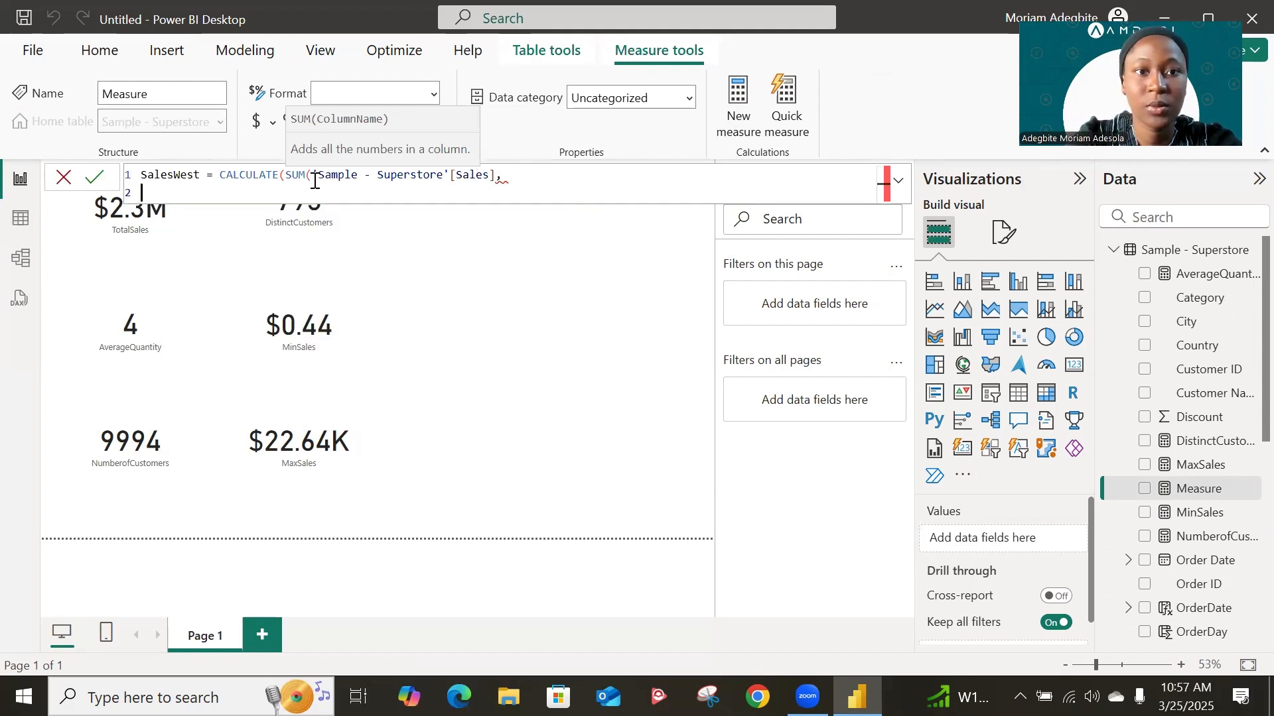
key(BackSpace)
key(BackSpace)
Close the SUM, add the filter 'Sample - Superstore'[Region] = "West" to the SalesWest formula, and commit the measure.
text())
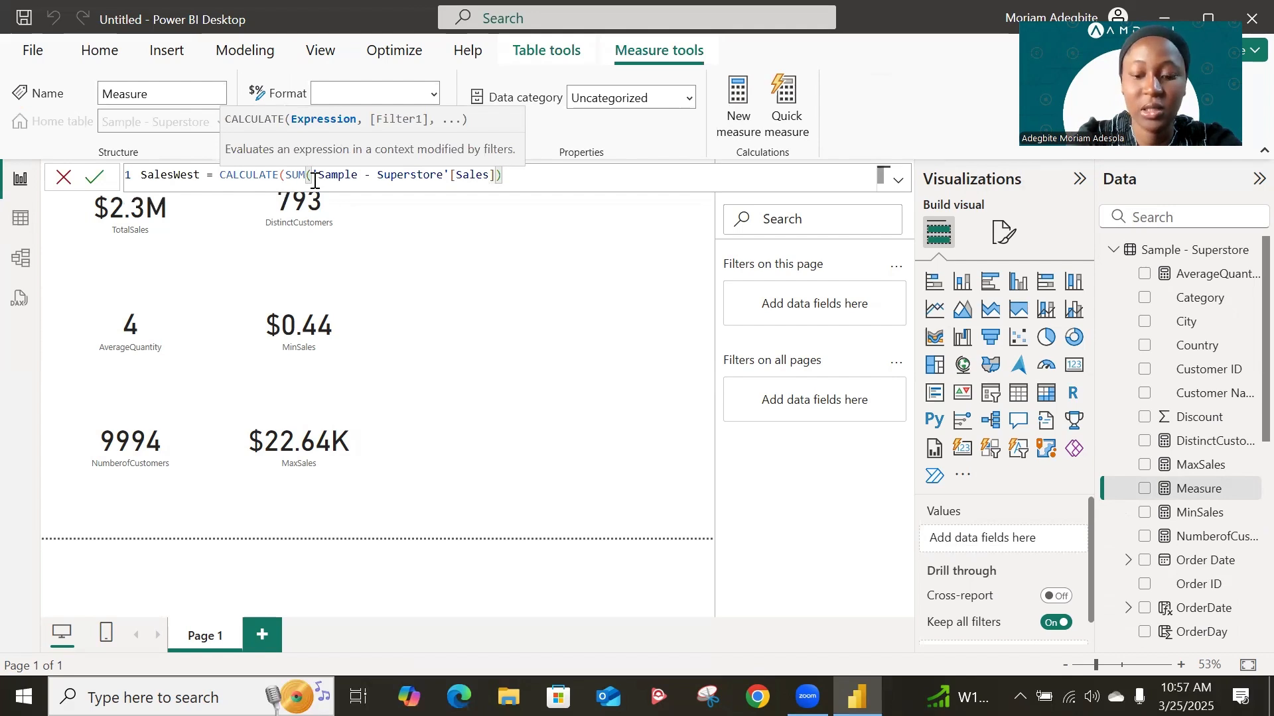
text(, )
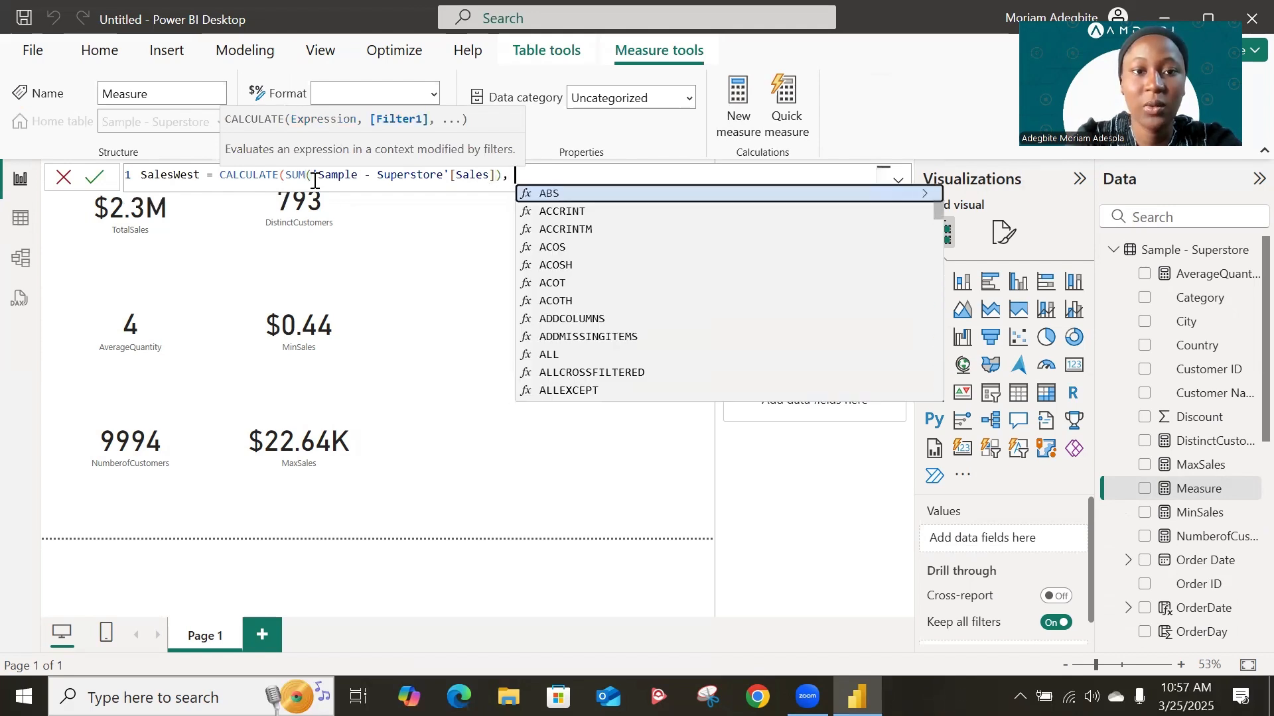
text(re)
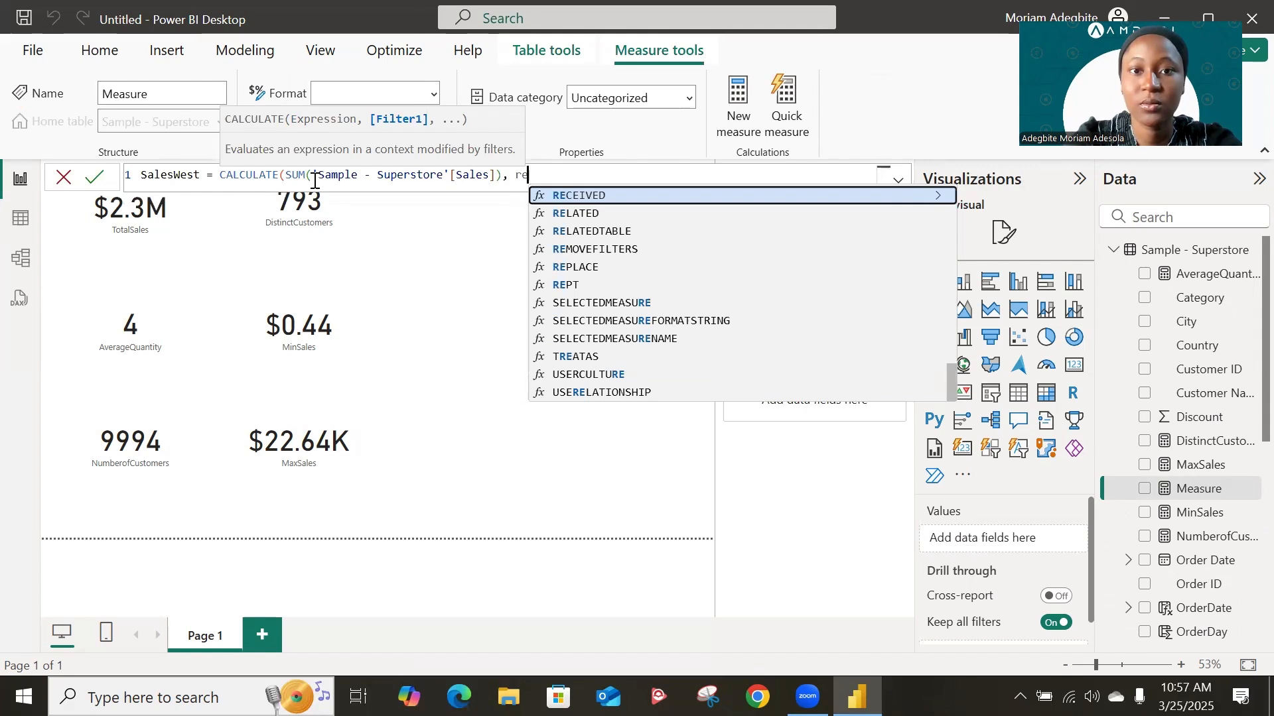
text(g)
key(Tab)
text(= "West)
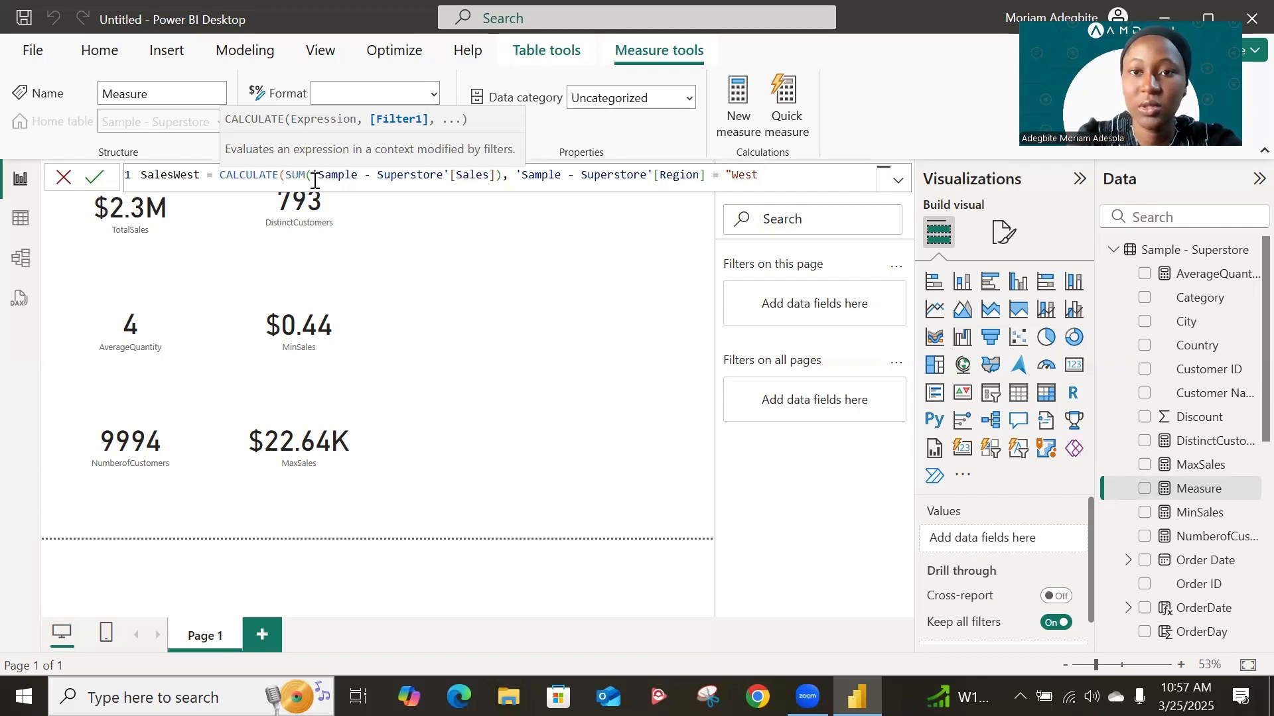
text("))
key(Return)
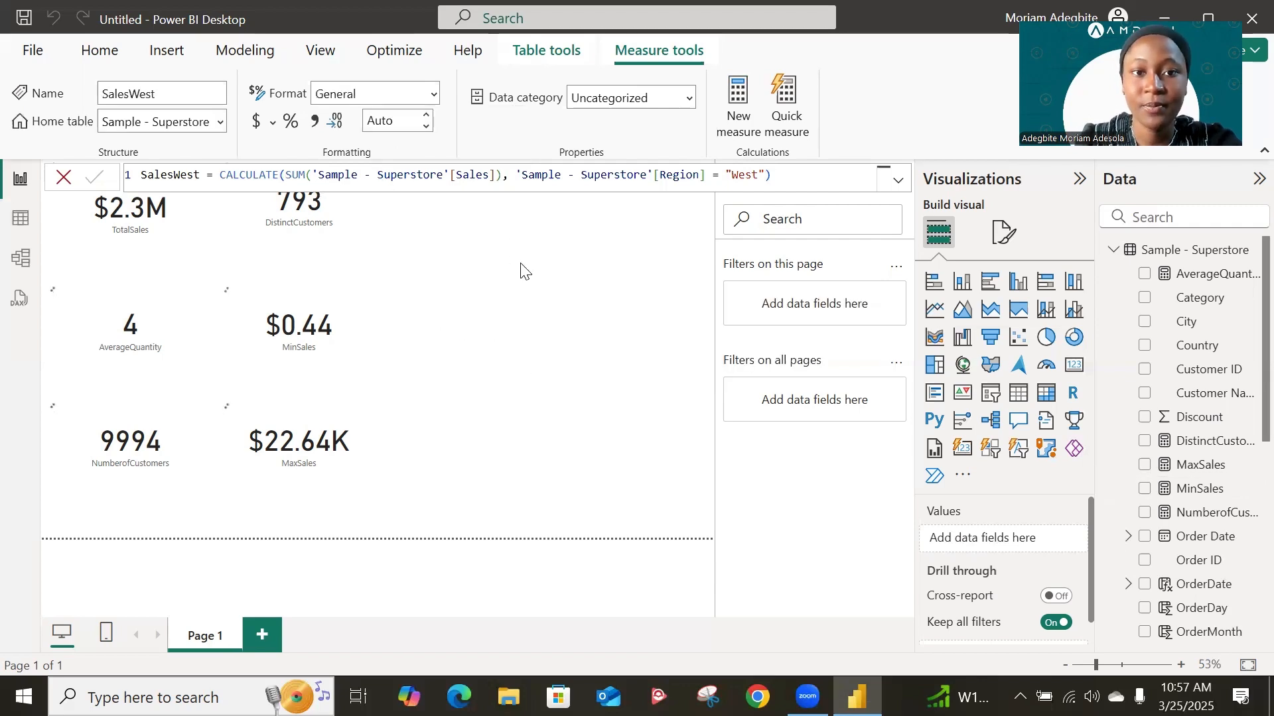
Add a card visual showing the SalesWest measure and format the measure as currency.
click(582, 287)
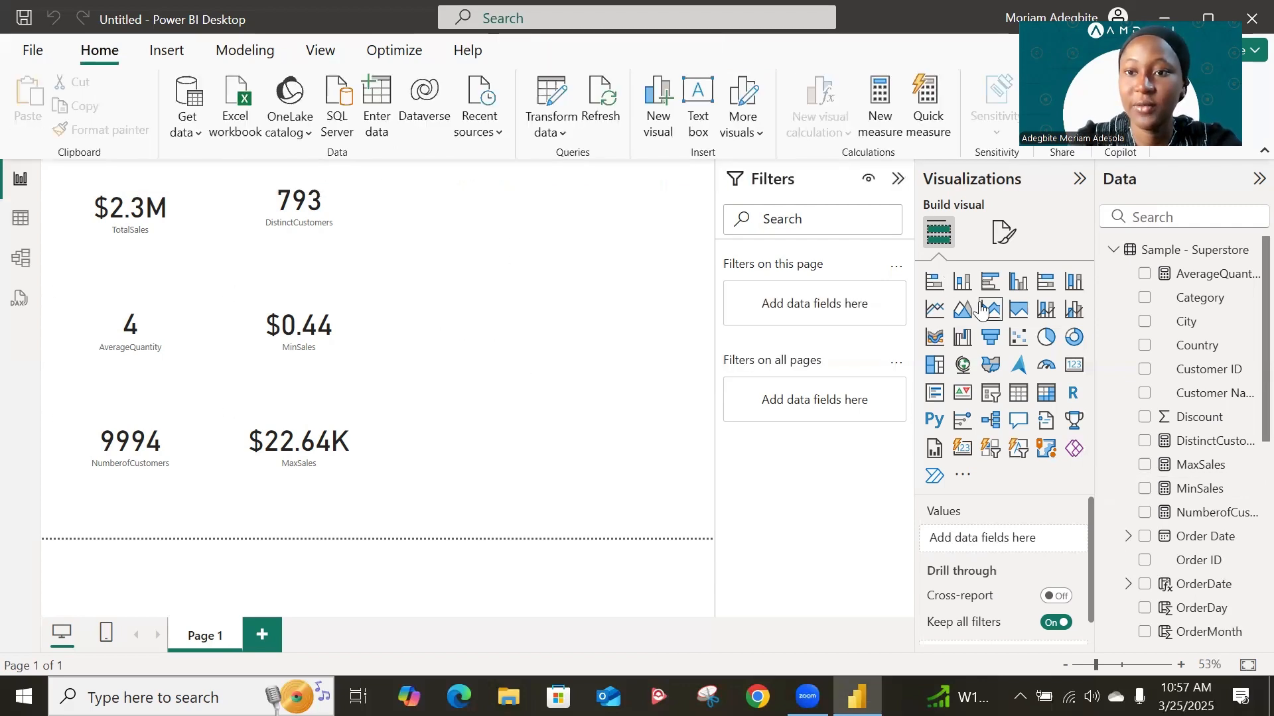
click(1074, 367)
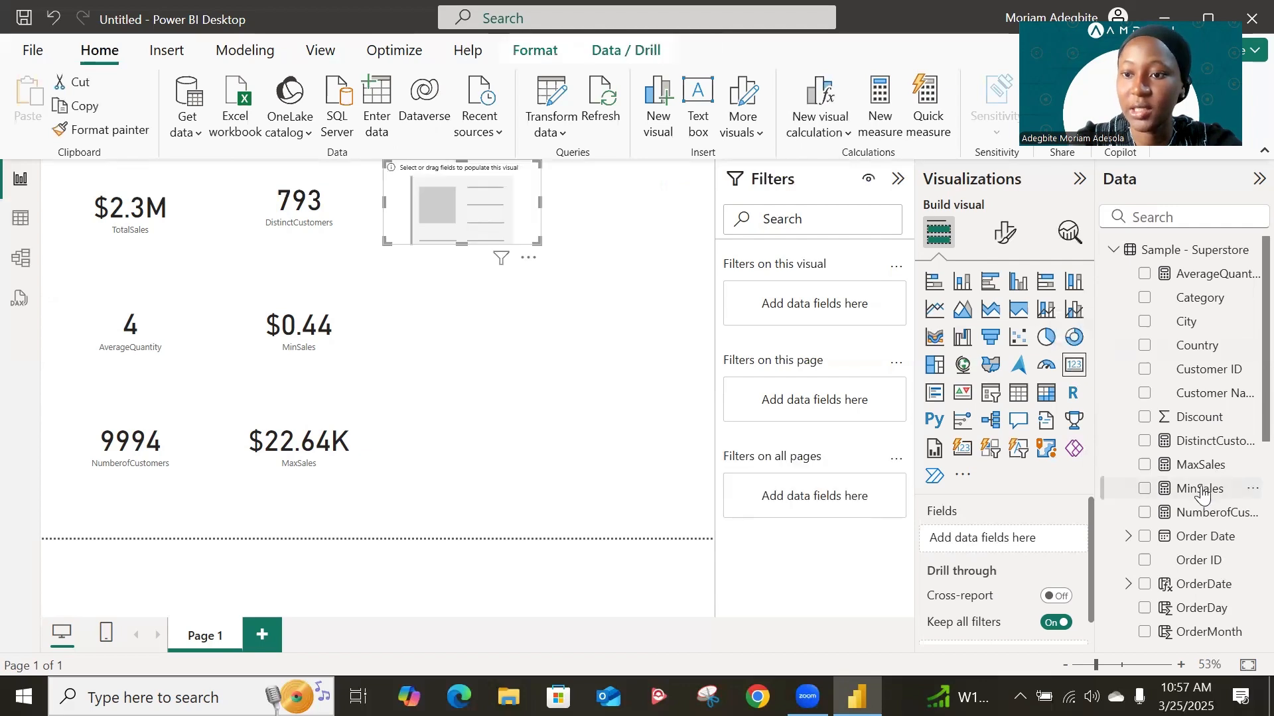
scroll(1199, 491, down, 5)
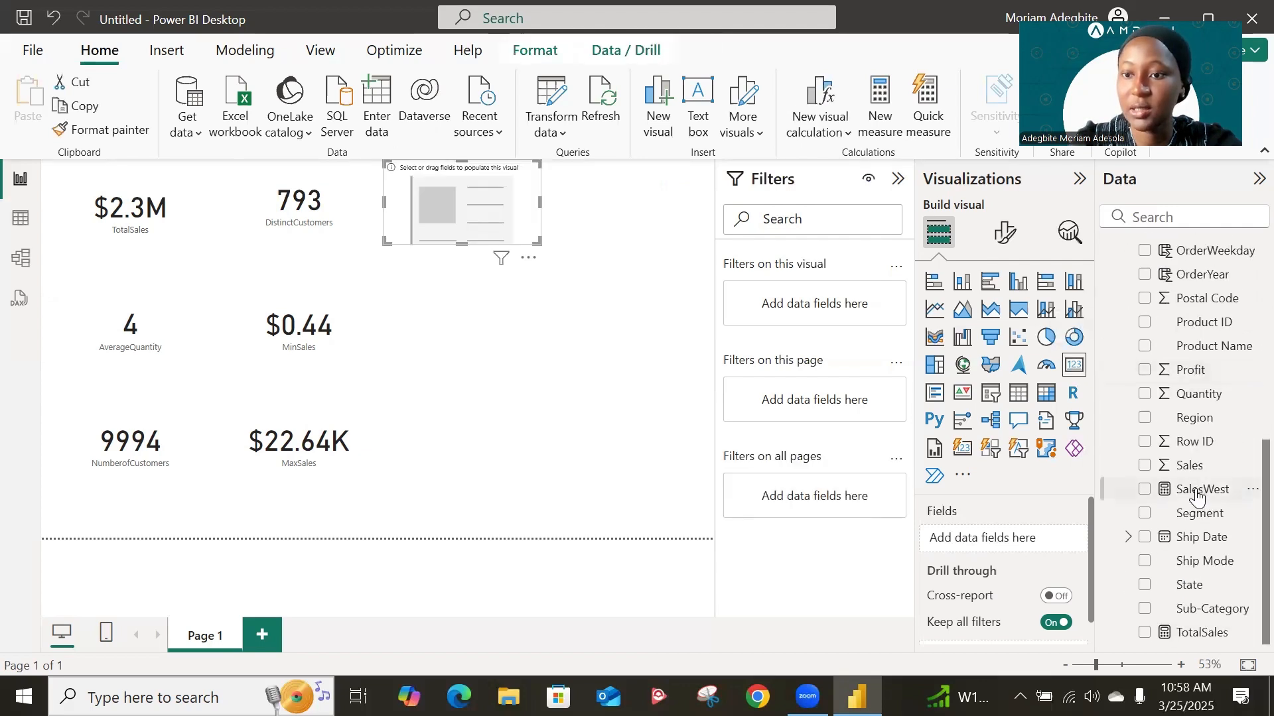
click(1145, 491)
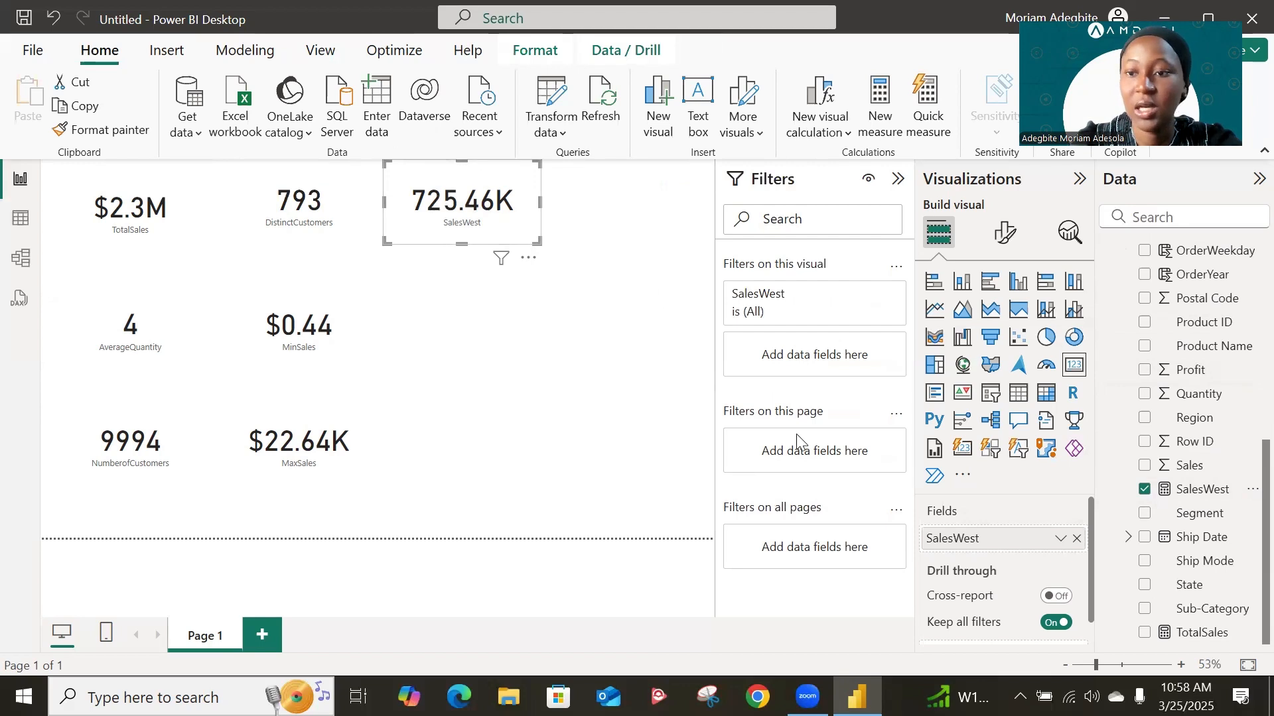
click(1202, 489)
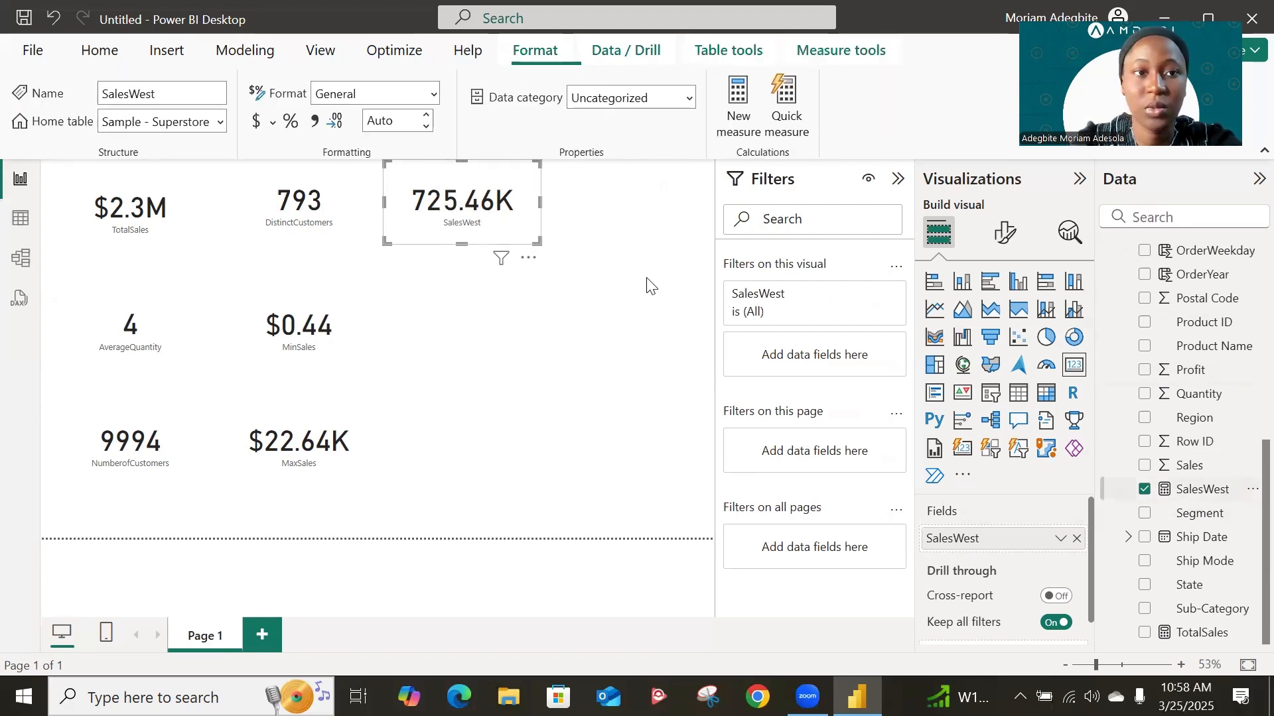
click(260, 125)
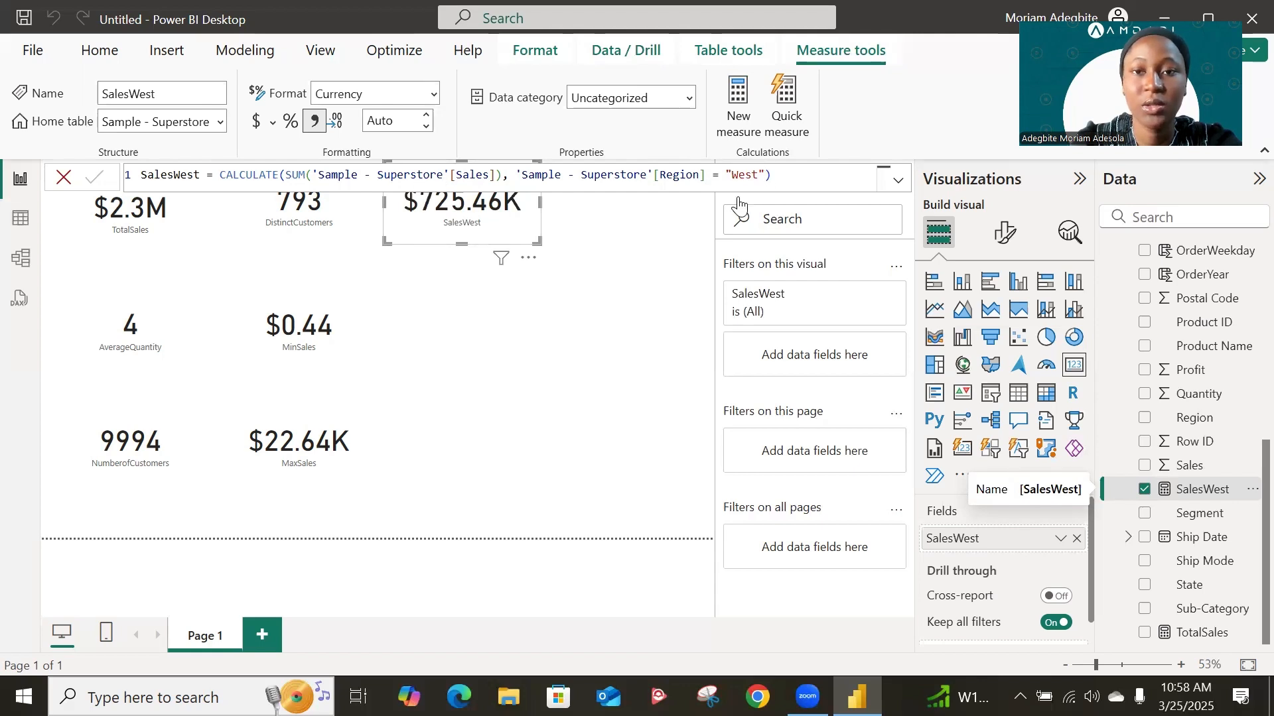
Insert a comma after the "West" condition inside CALCULATE in the SalesWest formula to allow a second filter.
click(766, 173)
text())
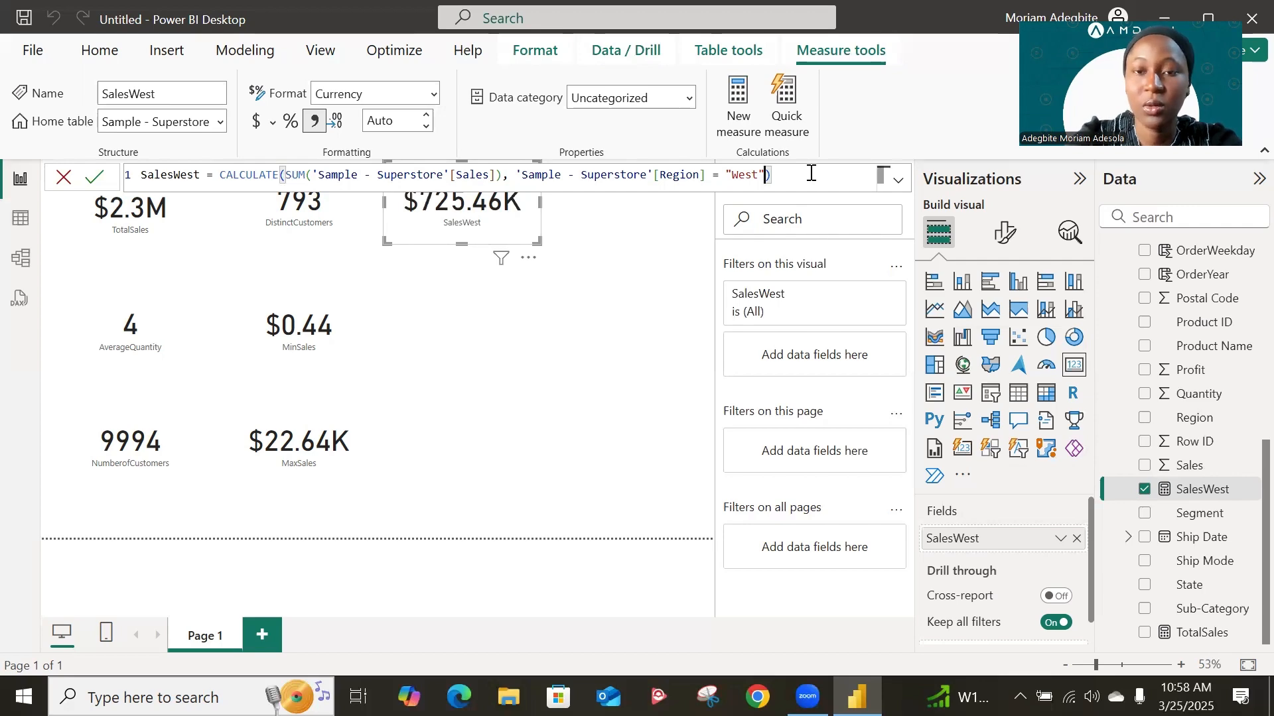
text(,)
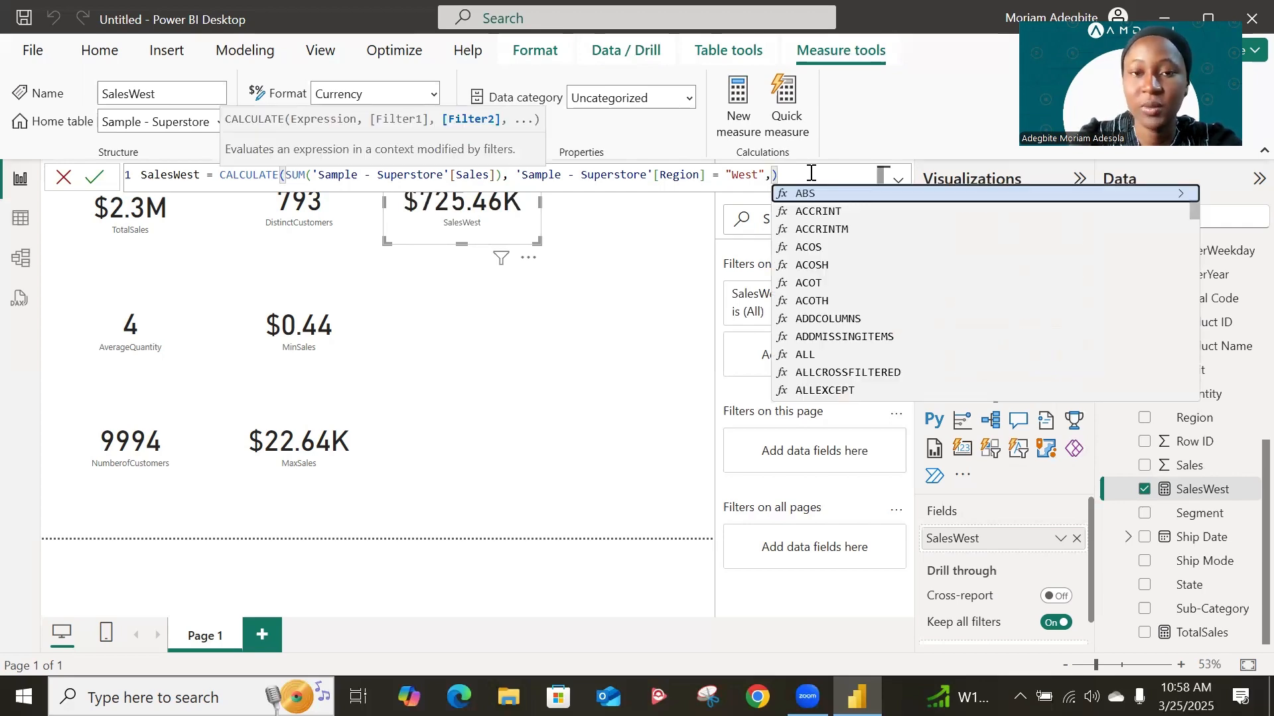
key(shift+Return)
key(Tab)
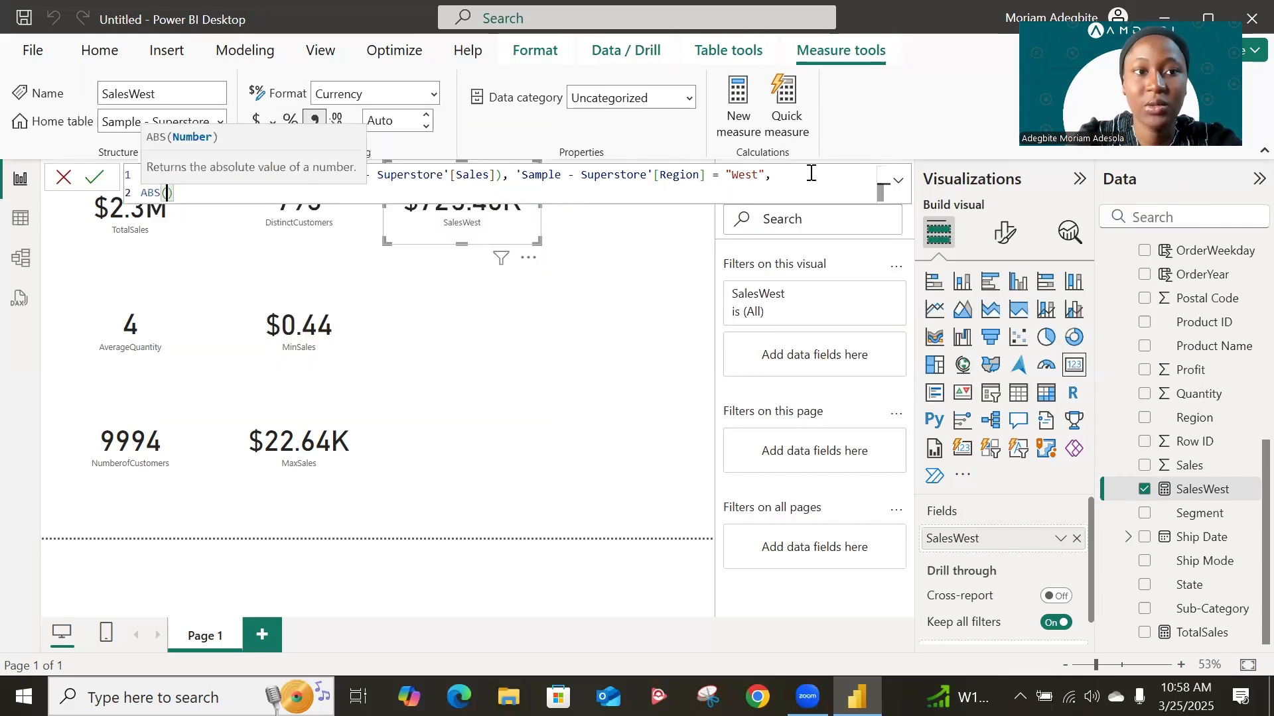
key(BackSpace)
key(BackSpace)
key(BackSpace)
key(BackSpace)
key(BackSpace)
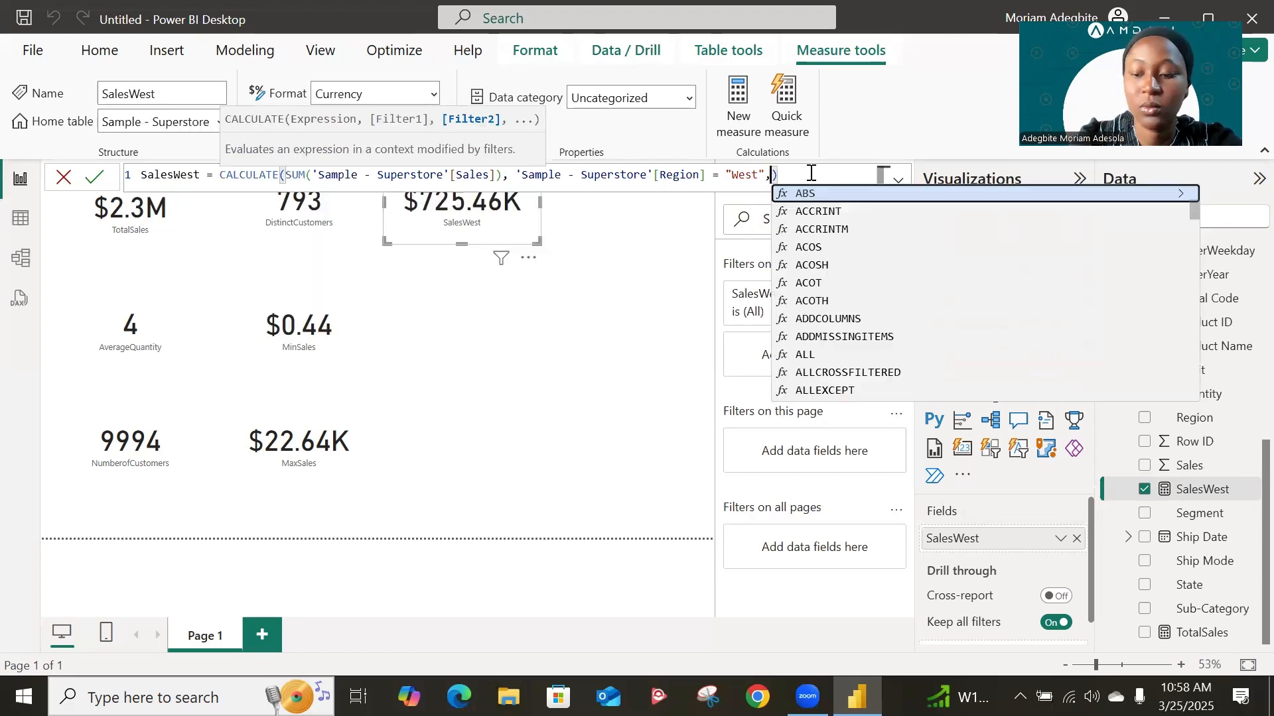
Add the second filter 'Sample - Superstore'[Segment] = "Consumer" on a new line of the SalesWest formula.
key(shift+Return)
key(Tab)
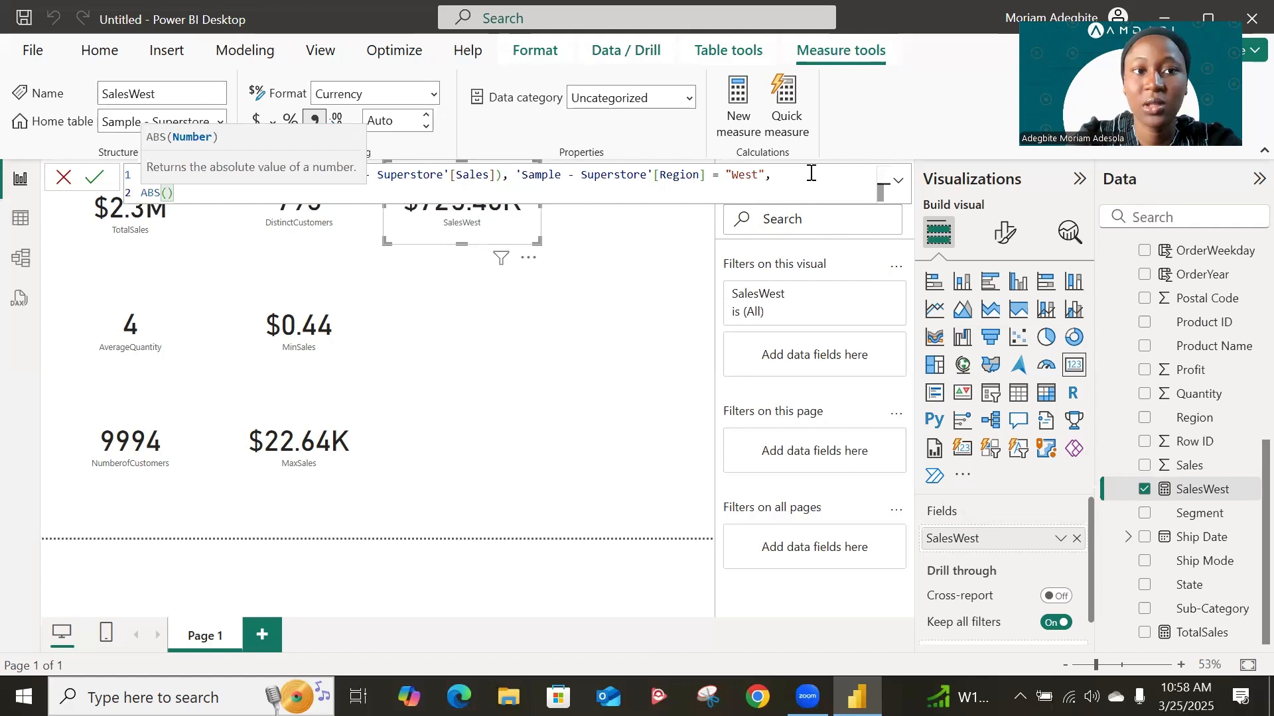
key(BackSpace)
key(BackSpace)
key(BackSpace)
key(BackSpace)
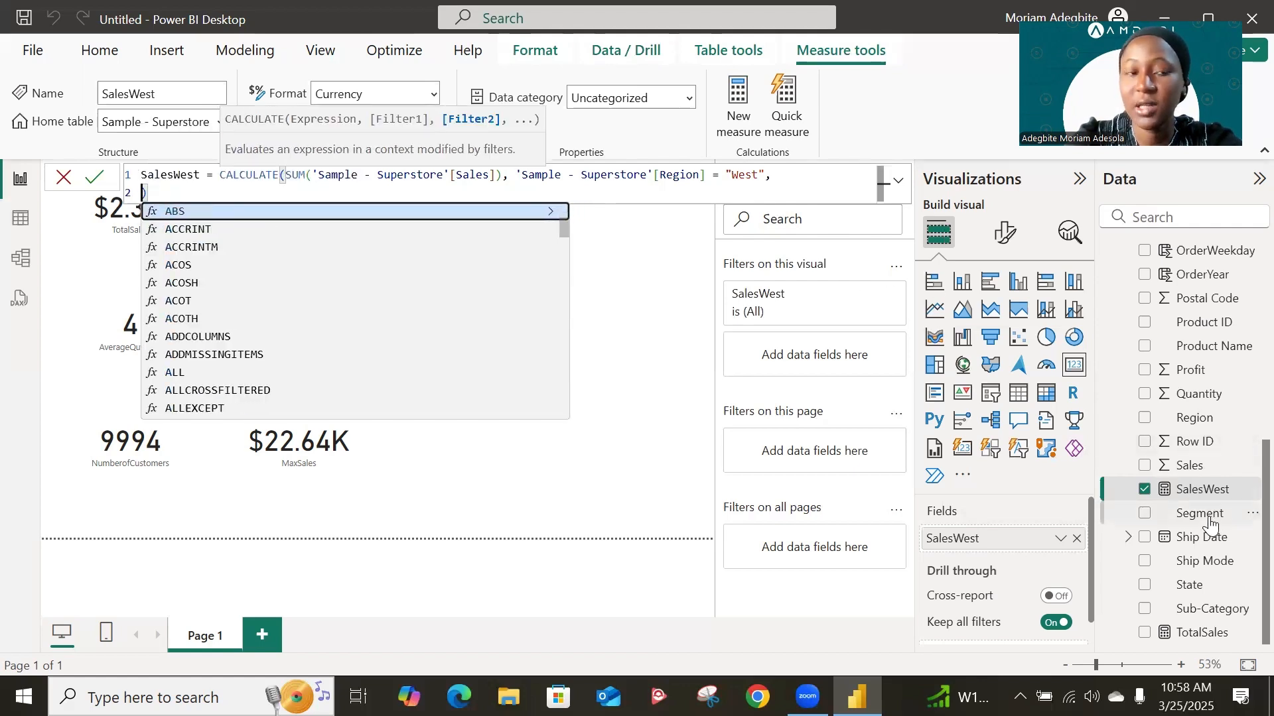
text(Seg)
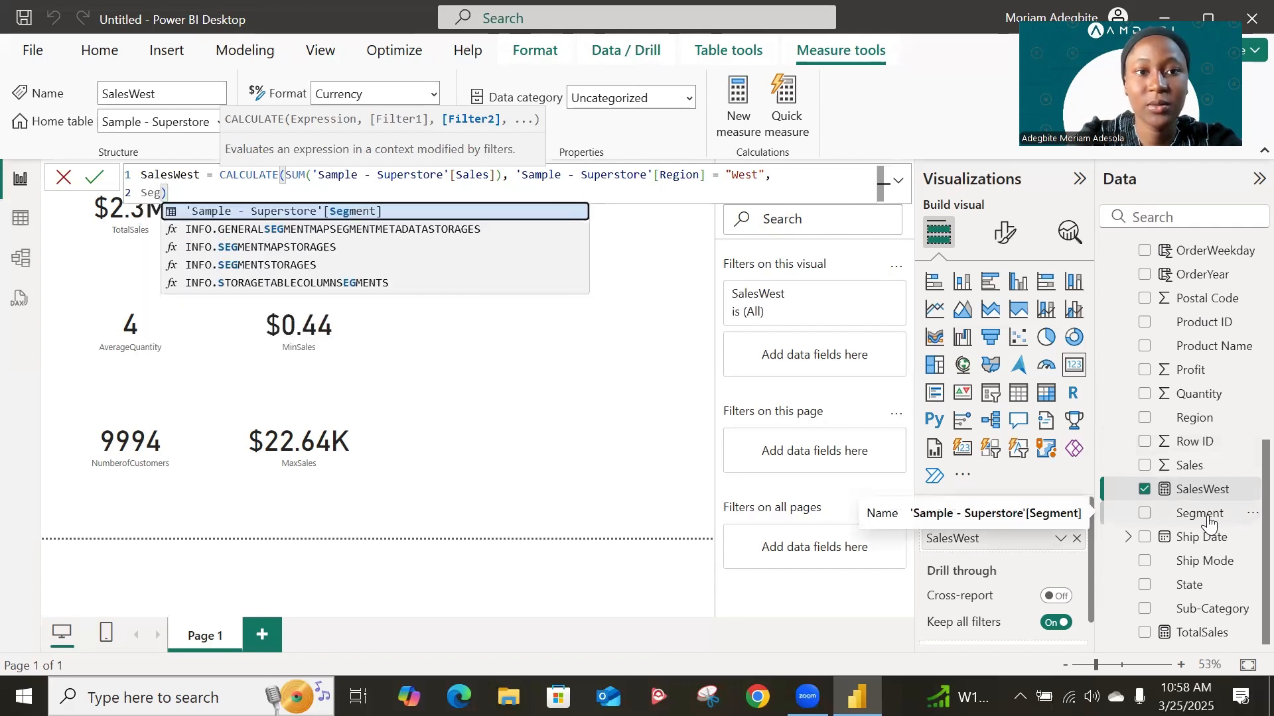
key(Tab)
text(= )
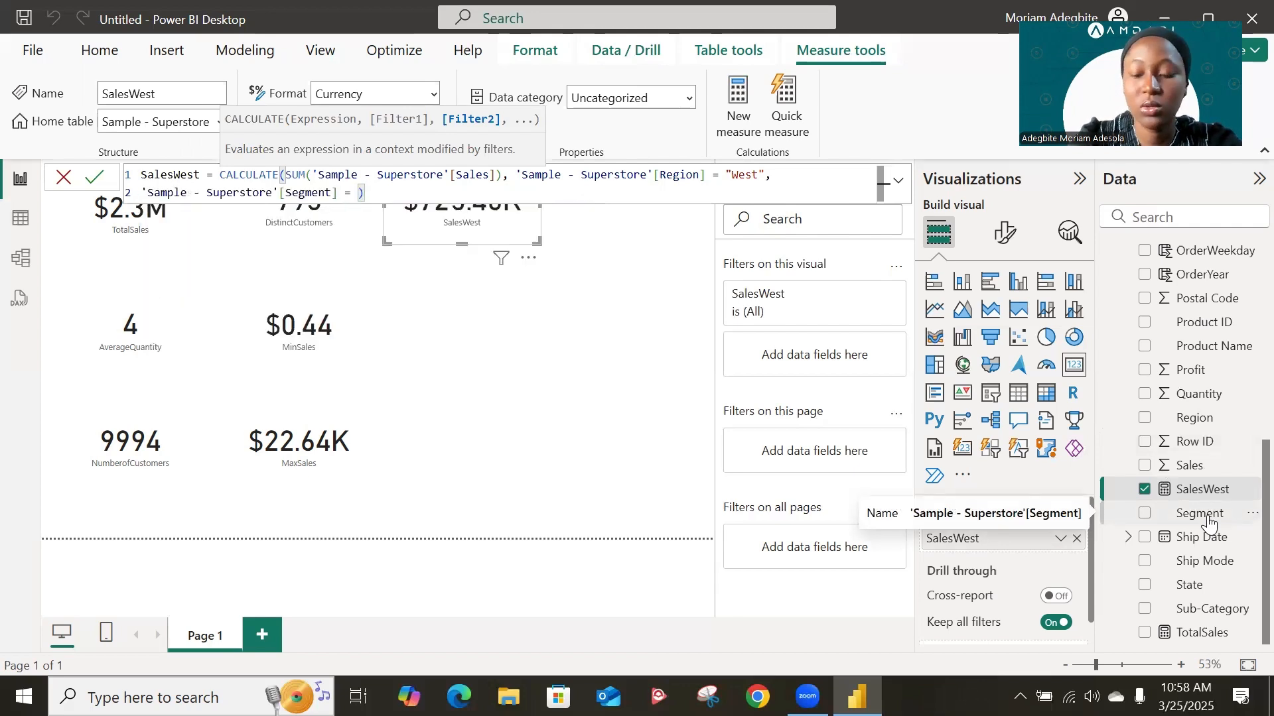
text(")
text(Consumer)
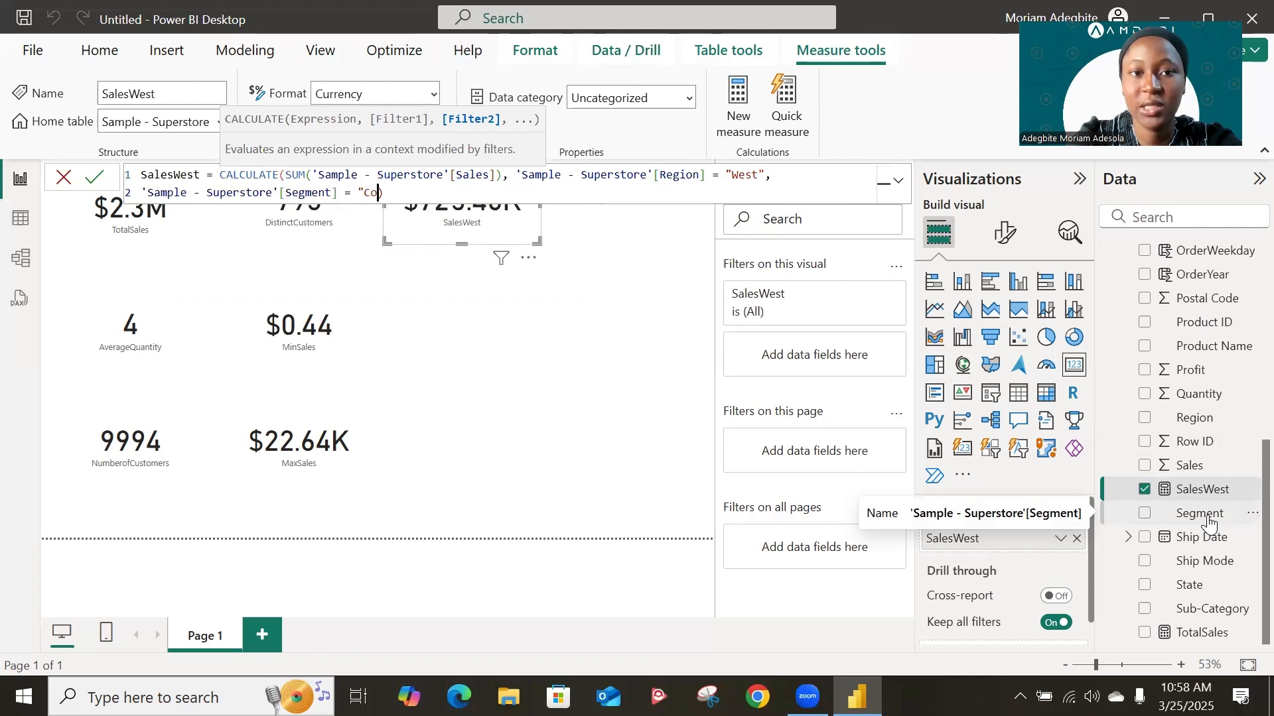
text(")
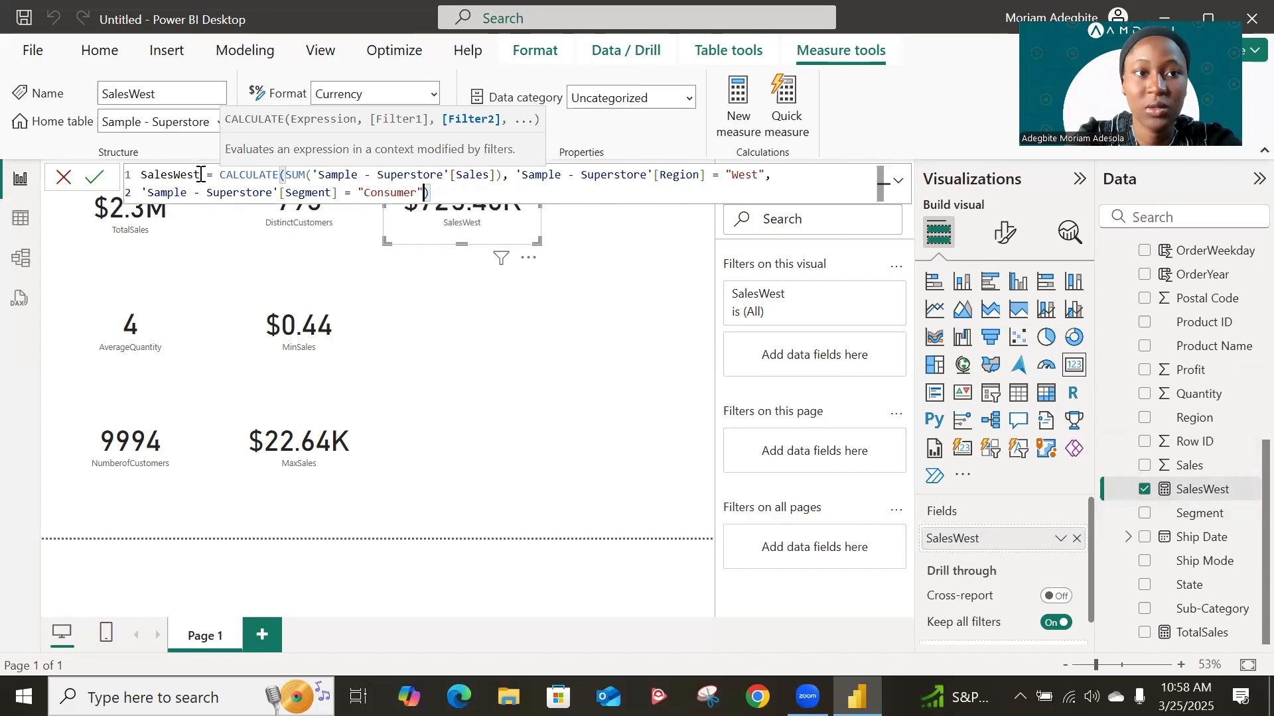
Rename the measure to SalesWestCustomer in its formula, commit it, and deselect the card.
double_click(171, 175)
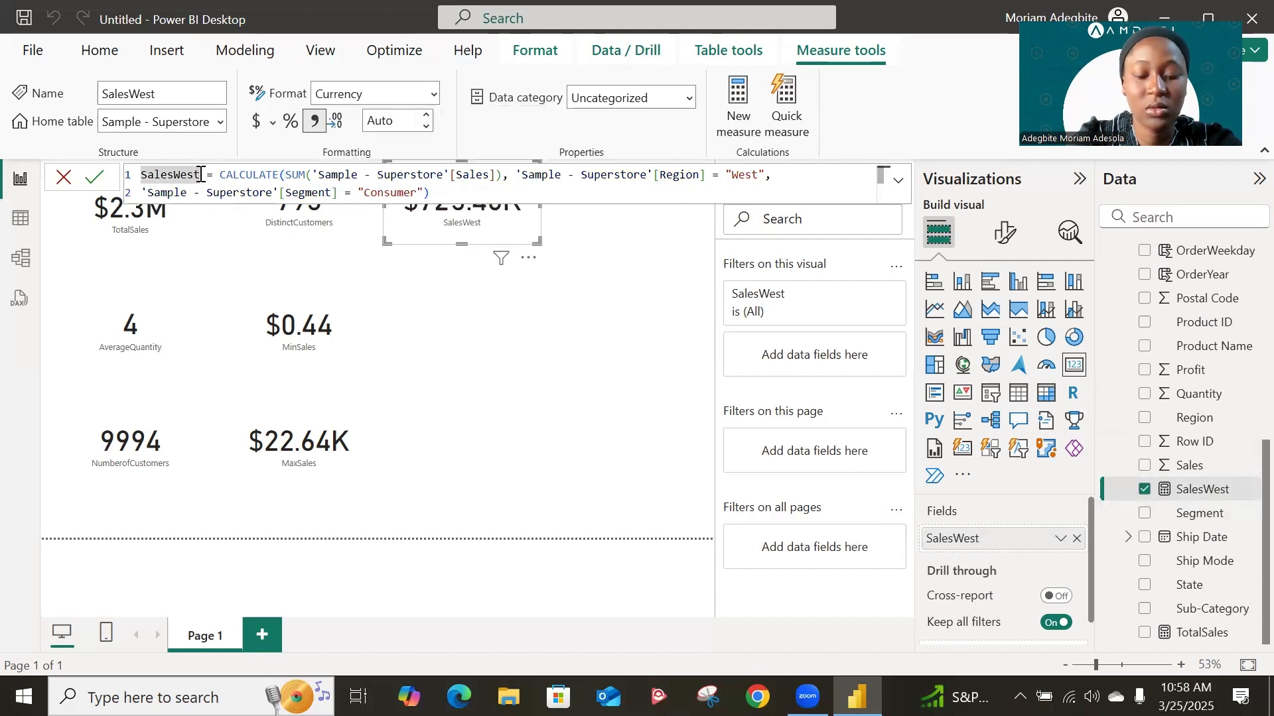
text(Csutomer)
key(Return)
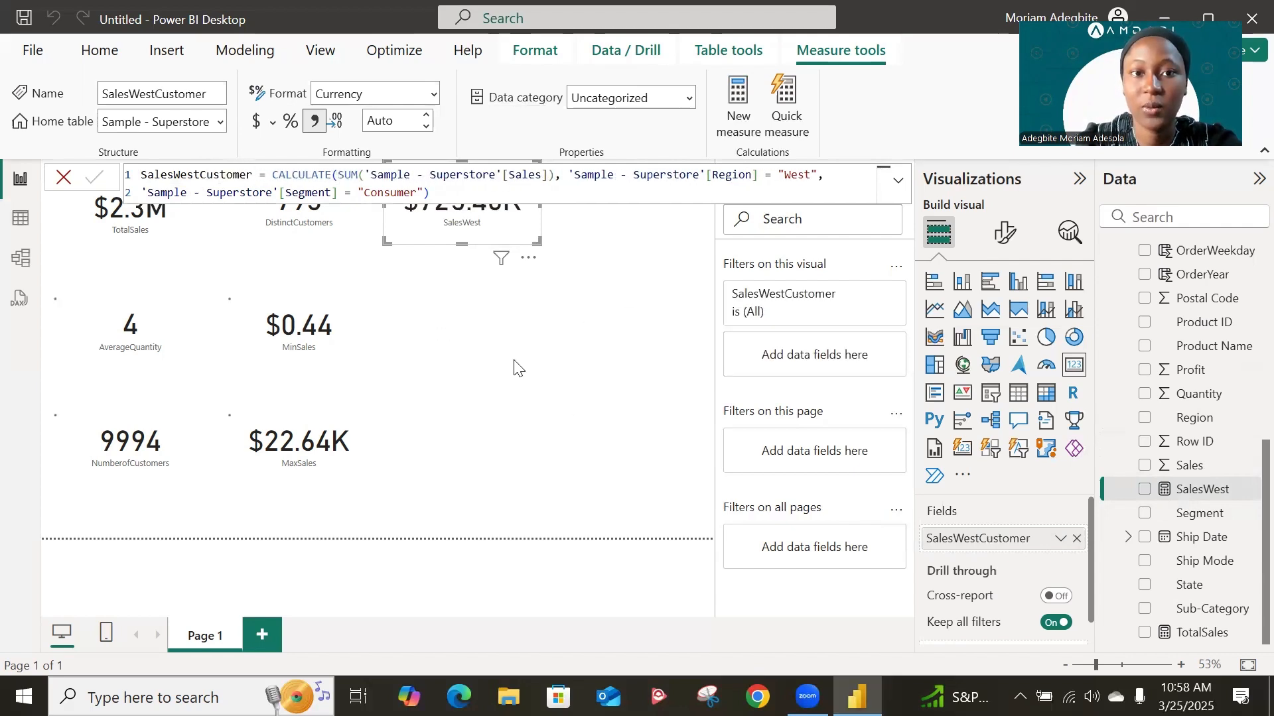
click(635, 259)
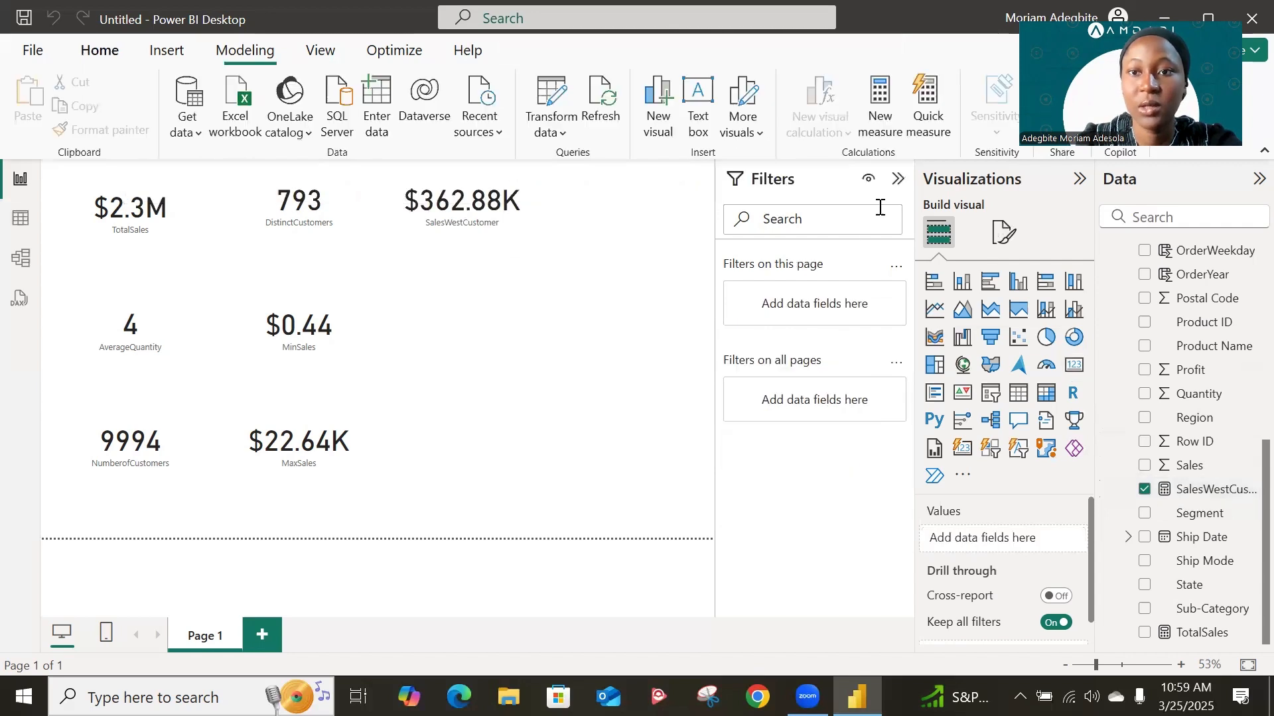
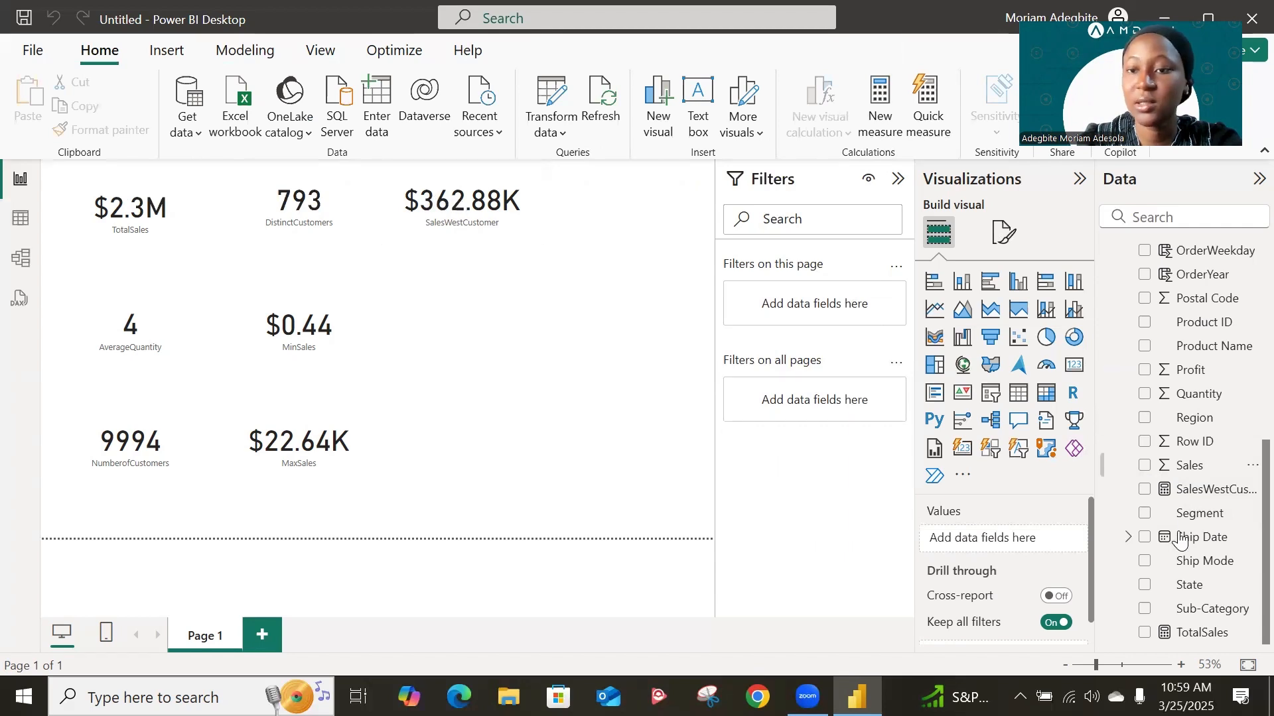
Rename the SalesWestCustomer measure to SalesWestConsumer in its formula, commit it, and deselect the measure.
click(1203, 495)
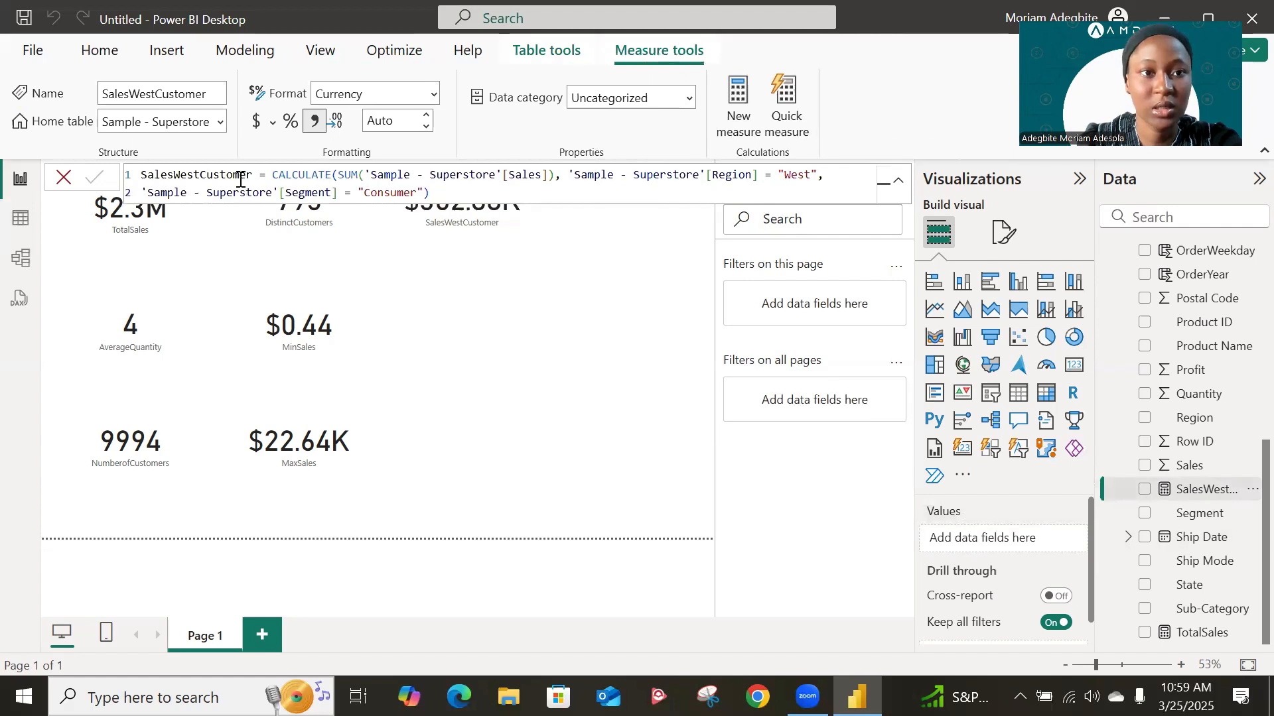
click(227, 175)
key(BackSpace)
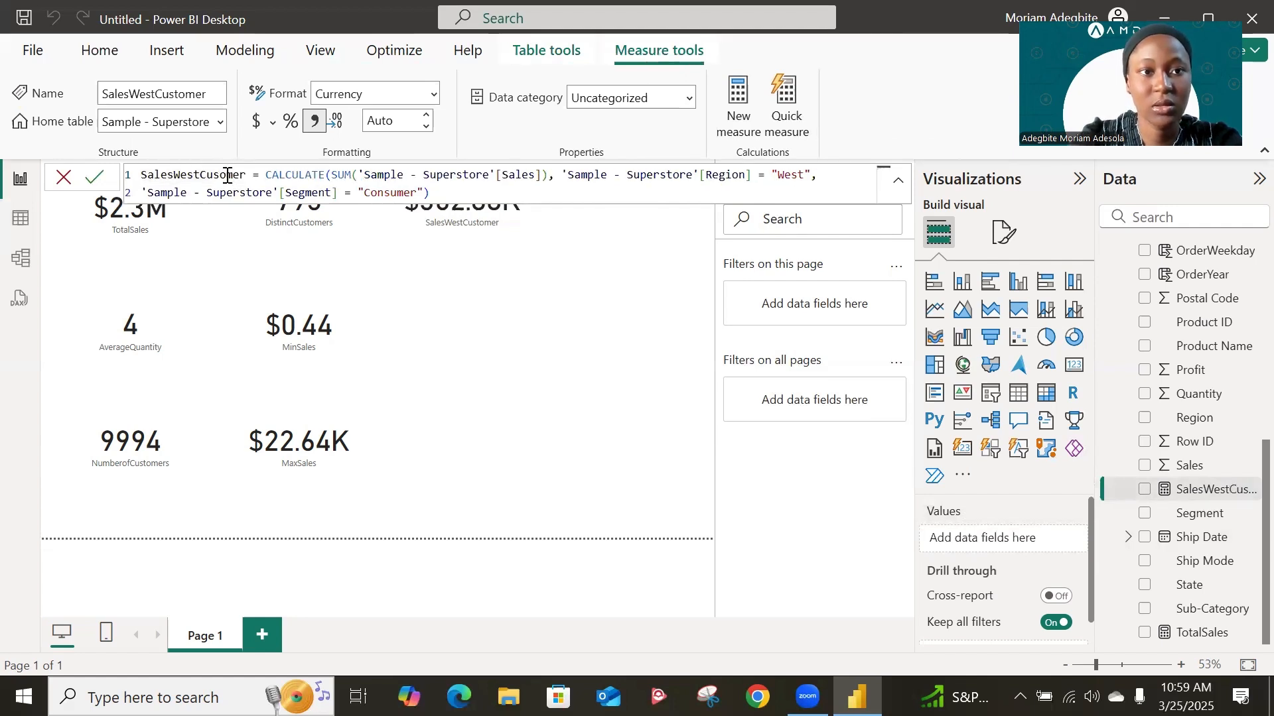
key(Left)
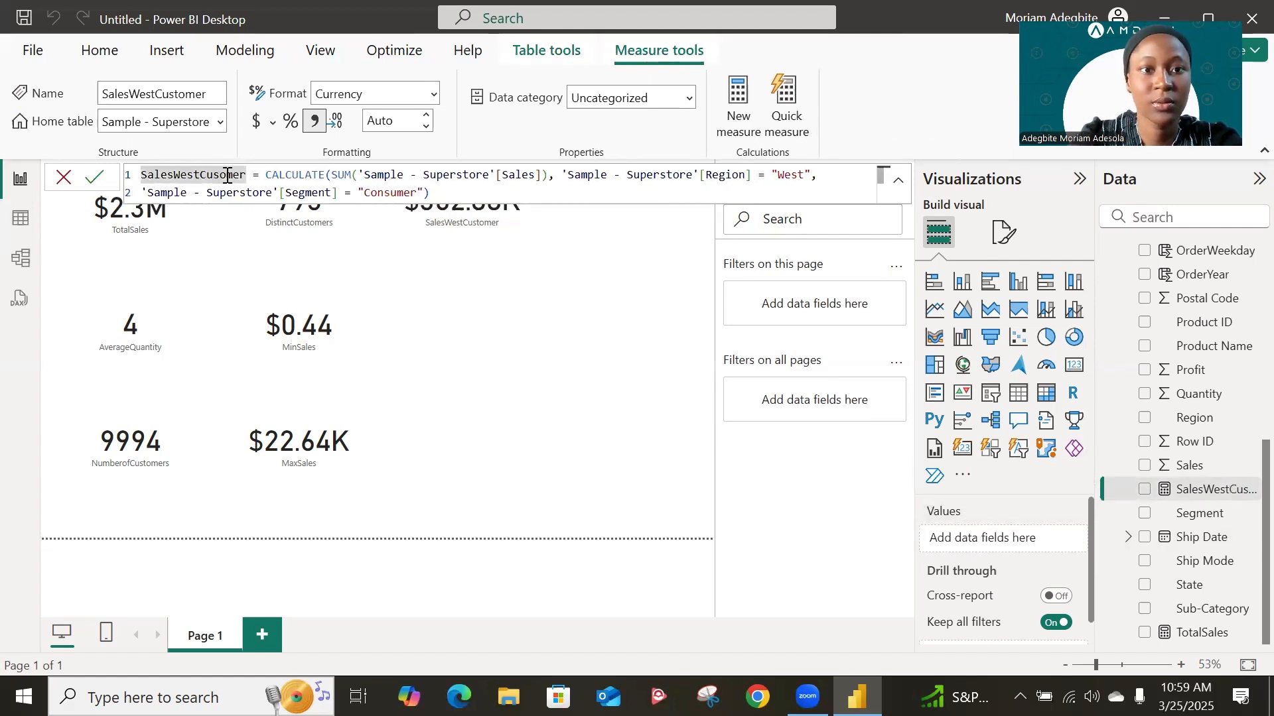
text(t)
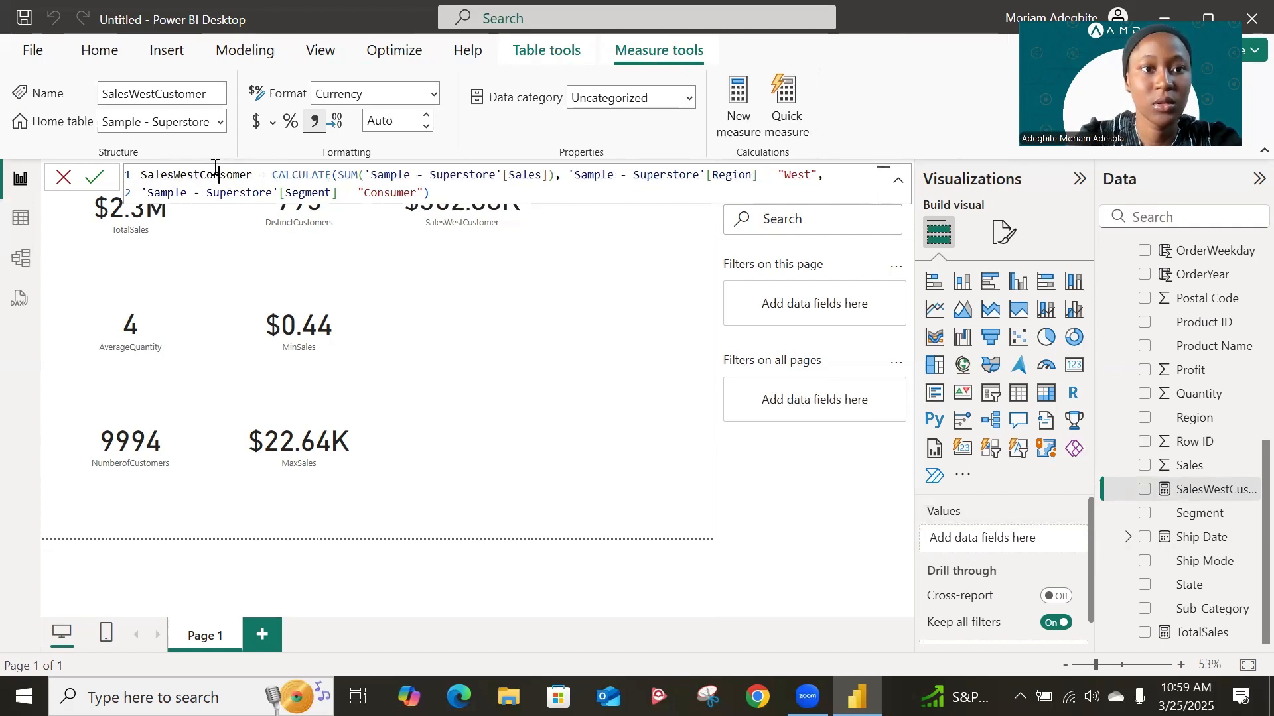
key(Right)
key(BackSpace)
text(u)
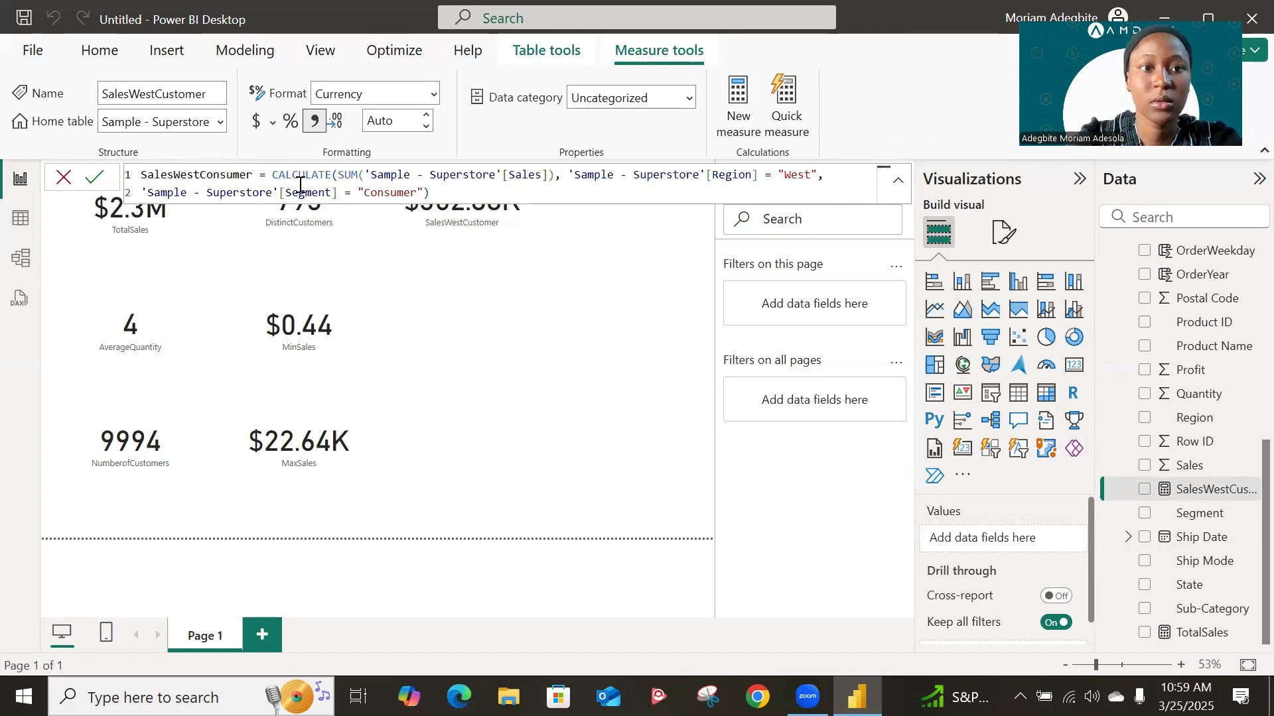
click(451, 190)
key(Return)
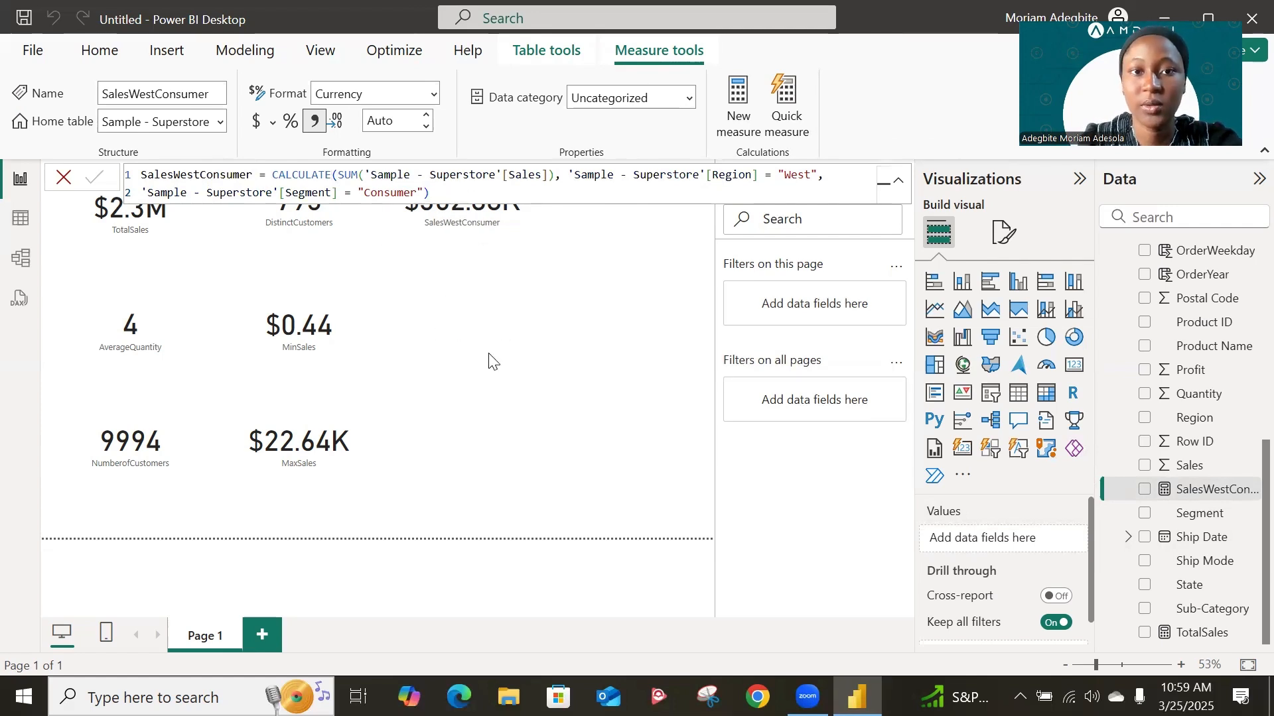
click(489, 356)
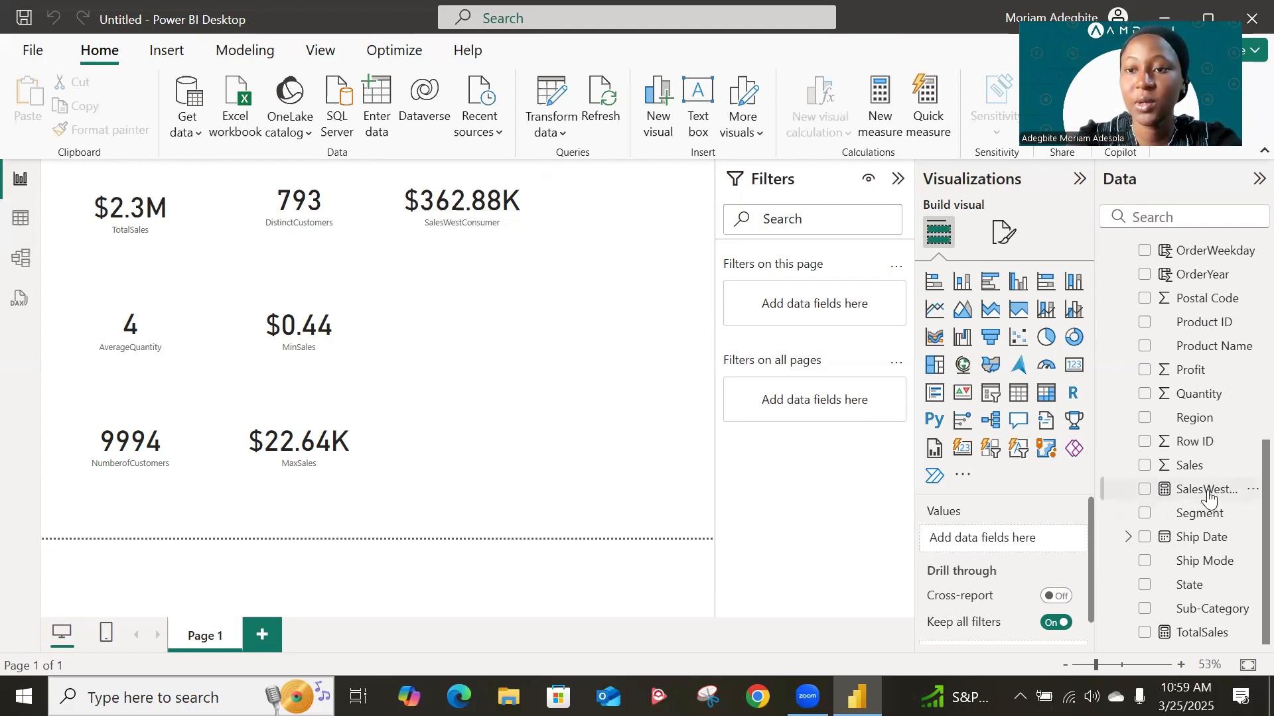
scroll(1209, 496, up, 5)
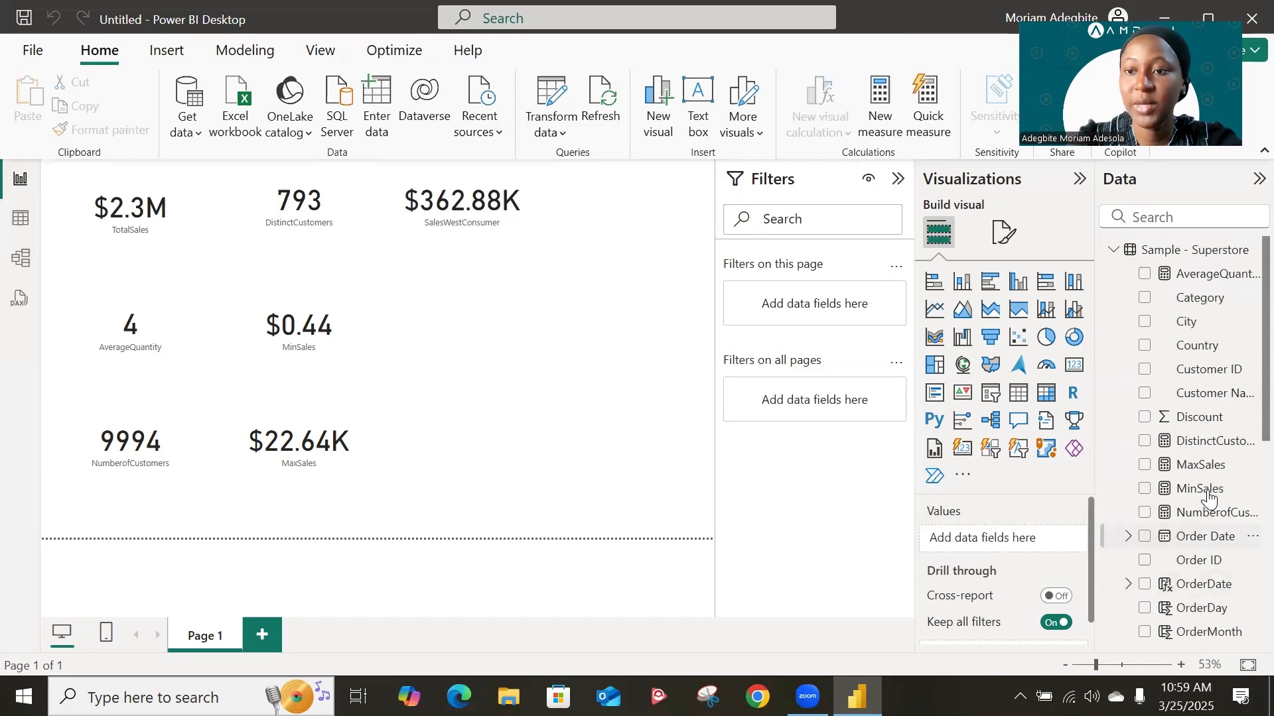
scroll(1221, 425, down, 5)
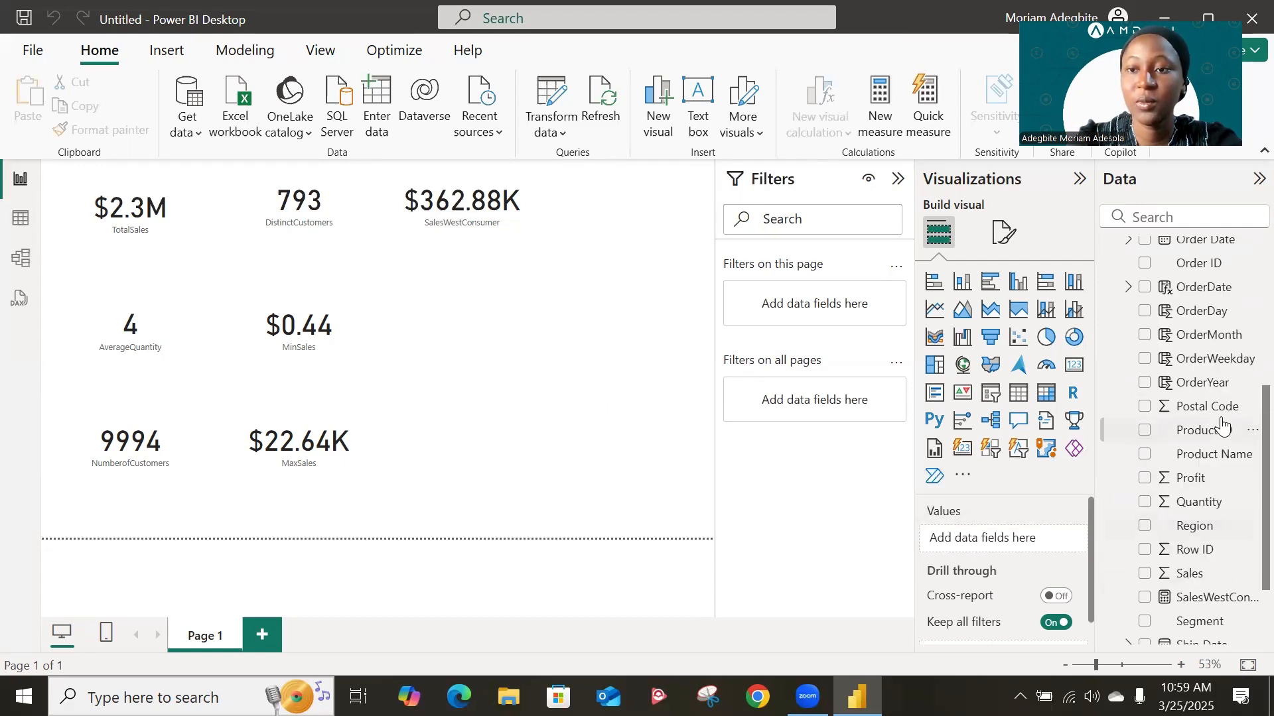
scroll(1223, 425, up, 5)
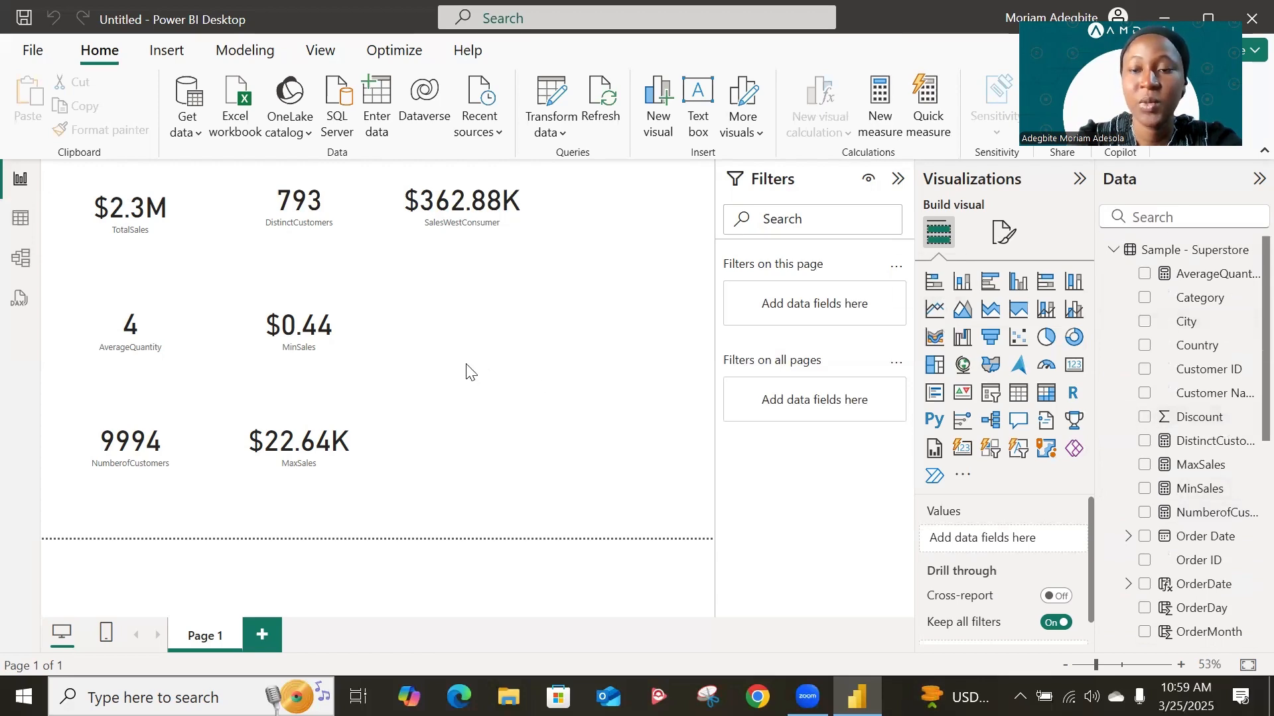
Switch to the table view and examine the Superstore columns, especially the values in the Sales column.
click(16, 219)
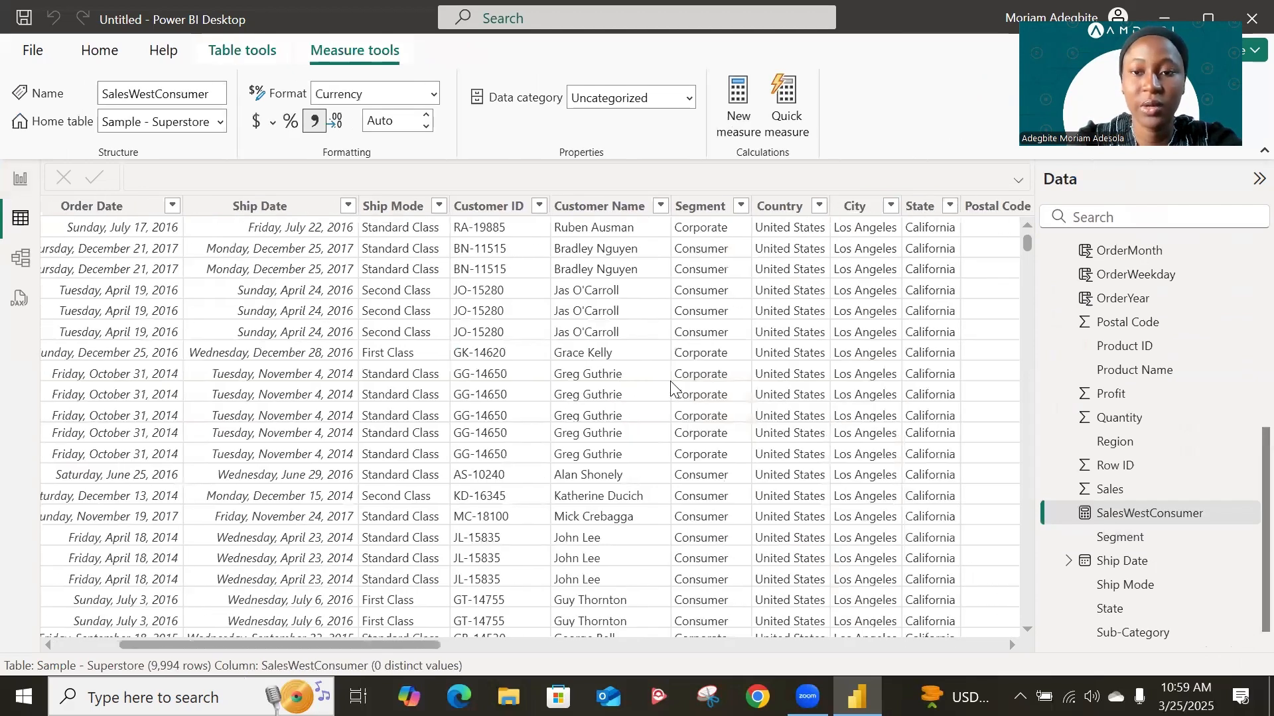
scroll(671, 385, right, 4)
scroll(672, 384, right, 5)
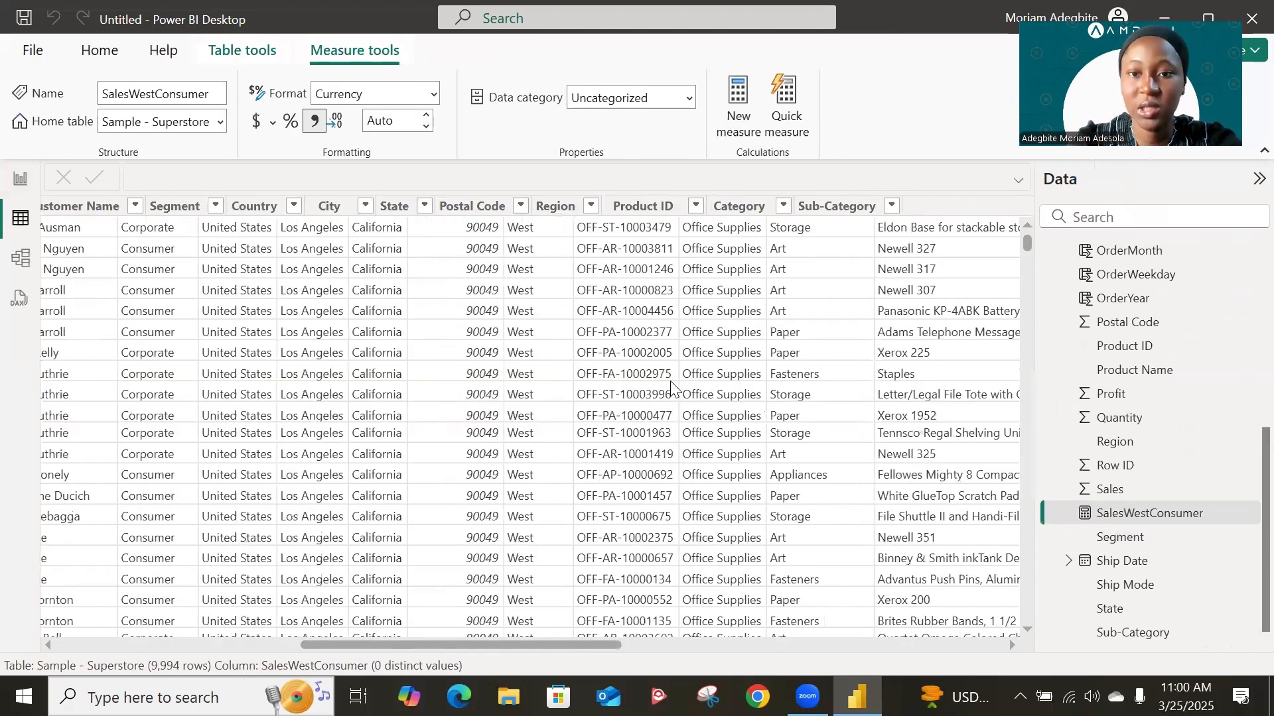
scroll(671, 385, left, 10)
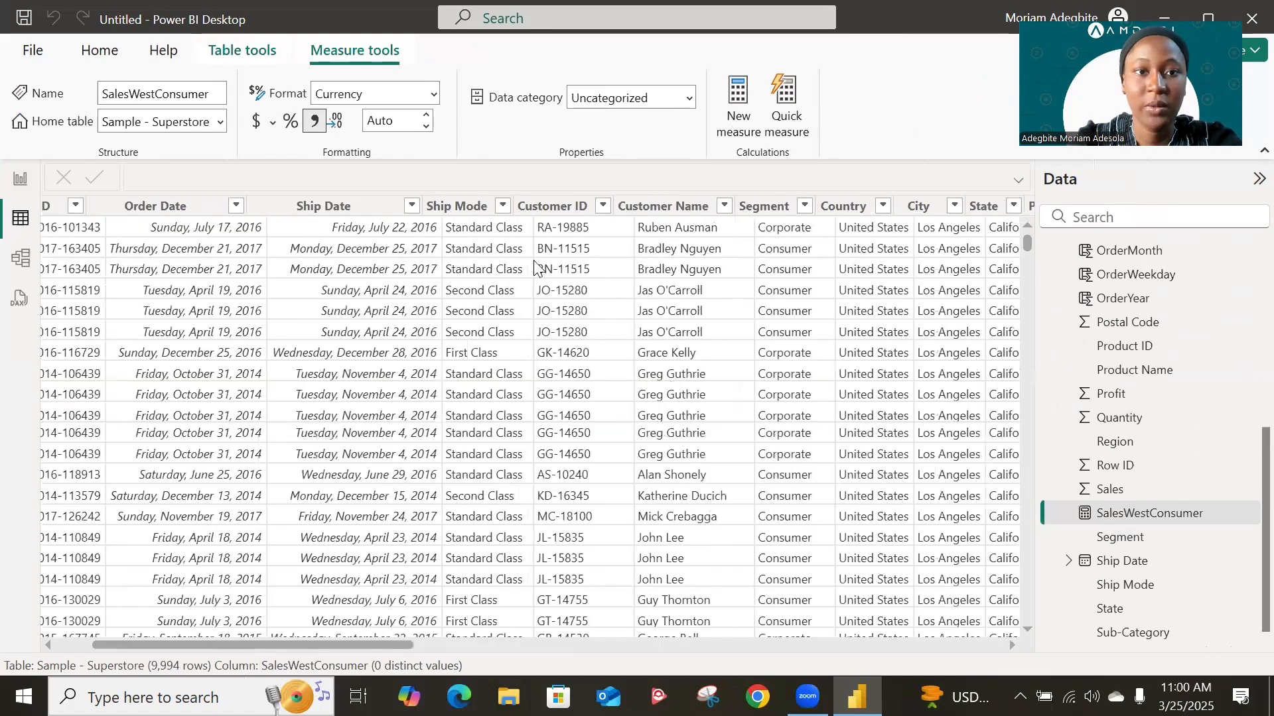
scroll(744, 335, right, 12)
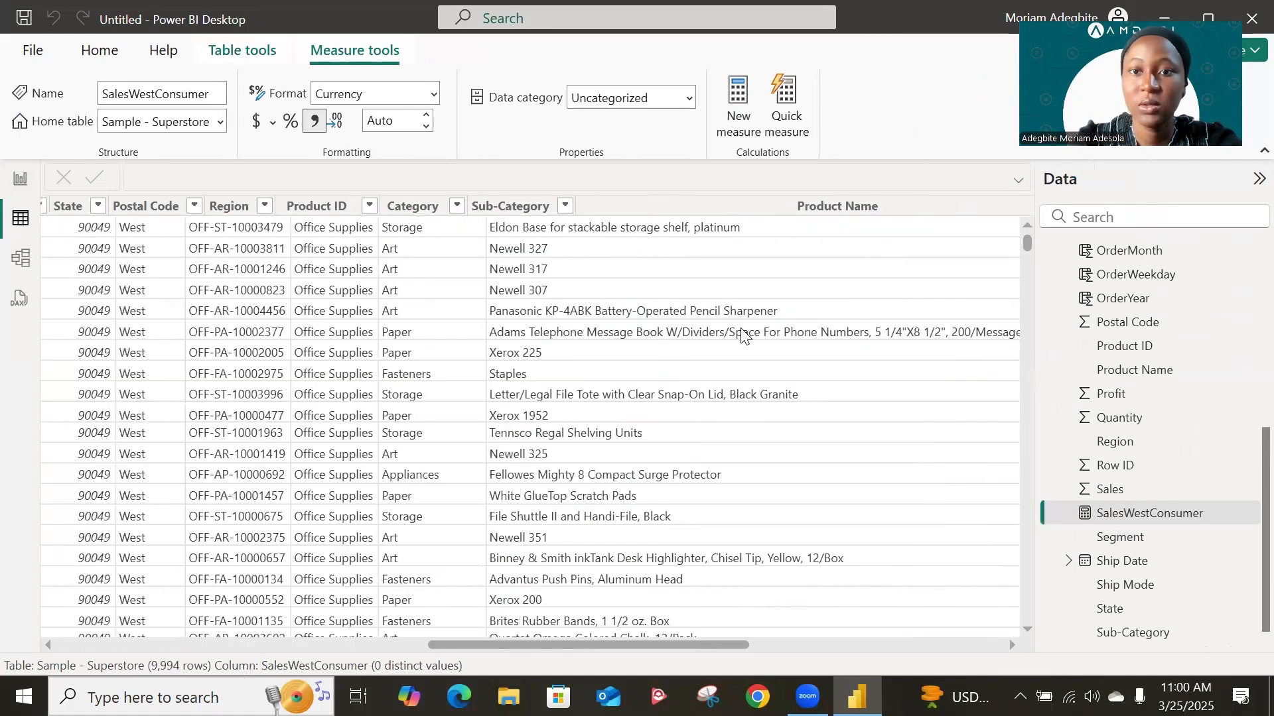
scroll(744, 335, right, 6)
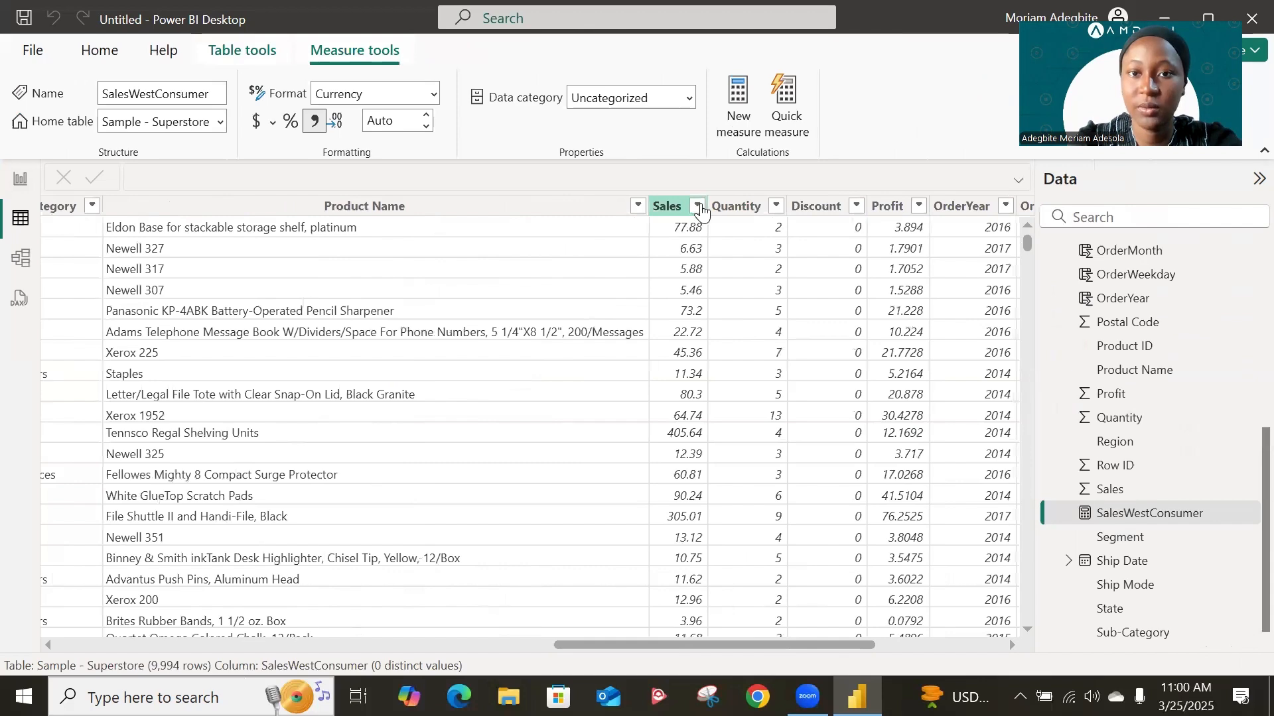
click(701, 208)
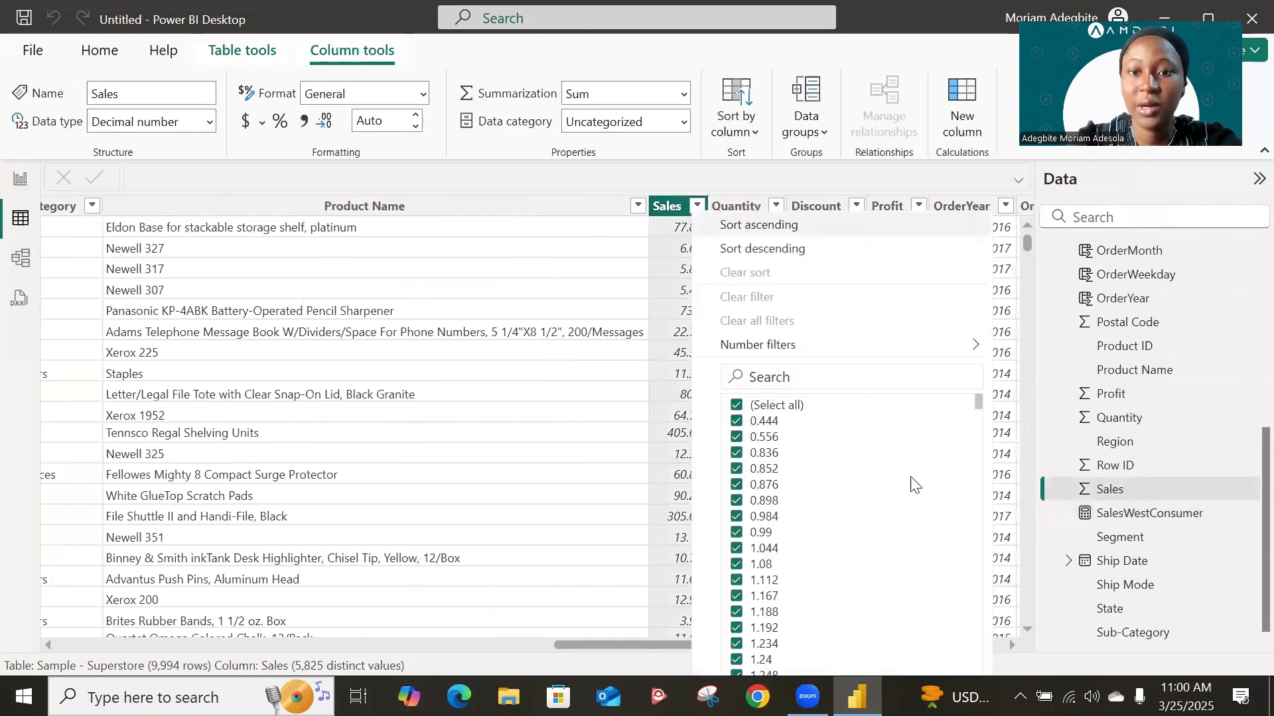
click(672, 211)
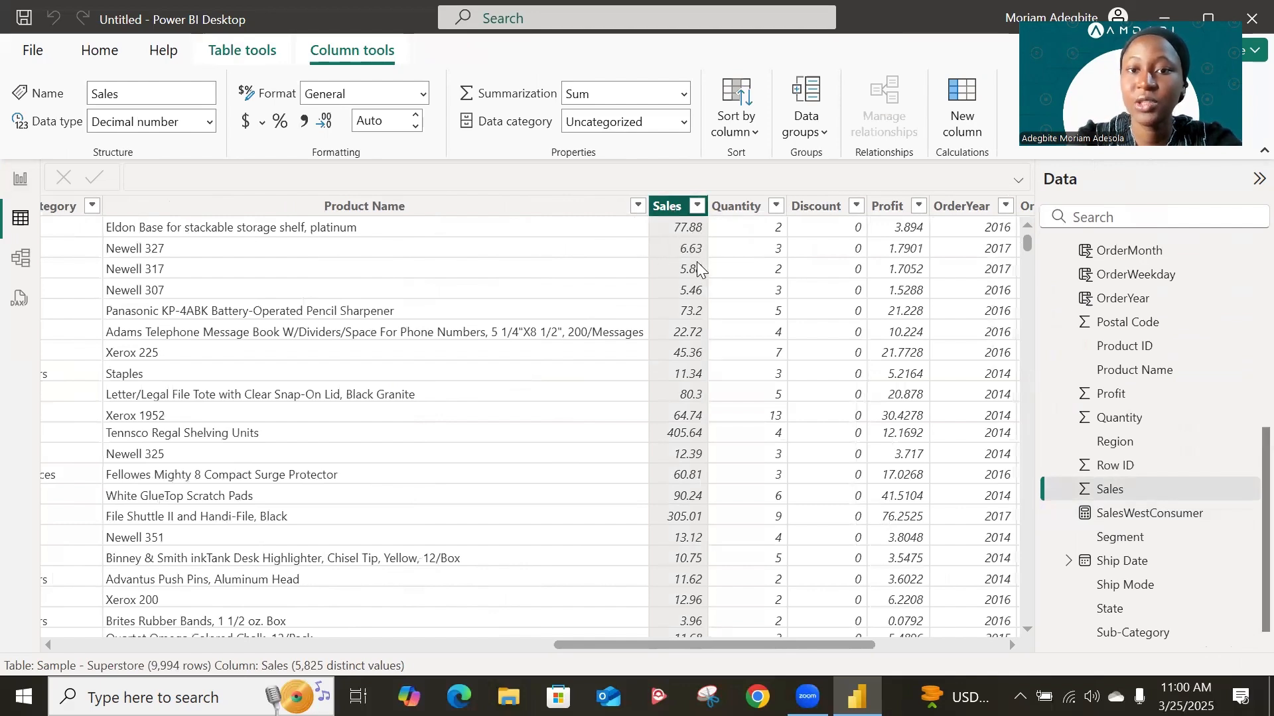
scroll(713, 325, right, 3)
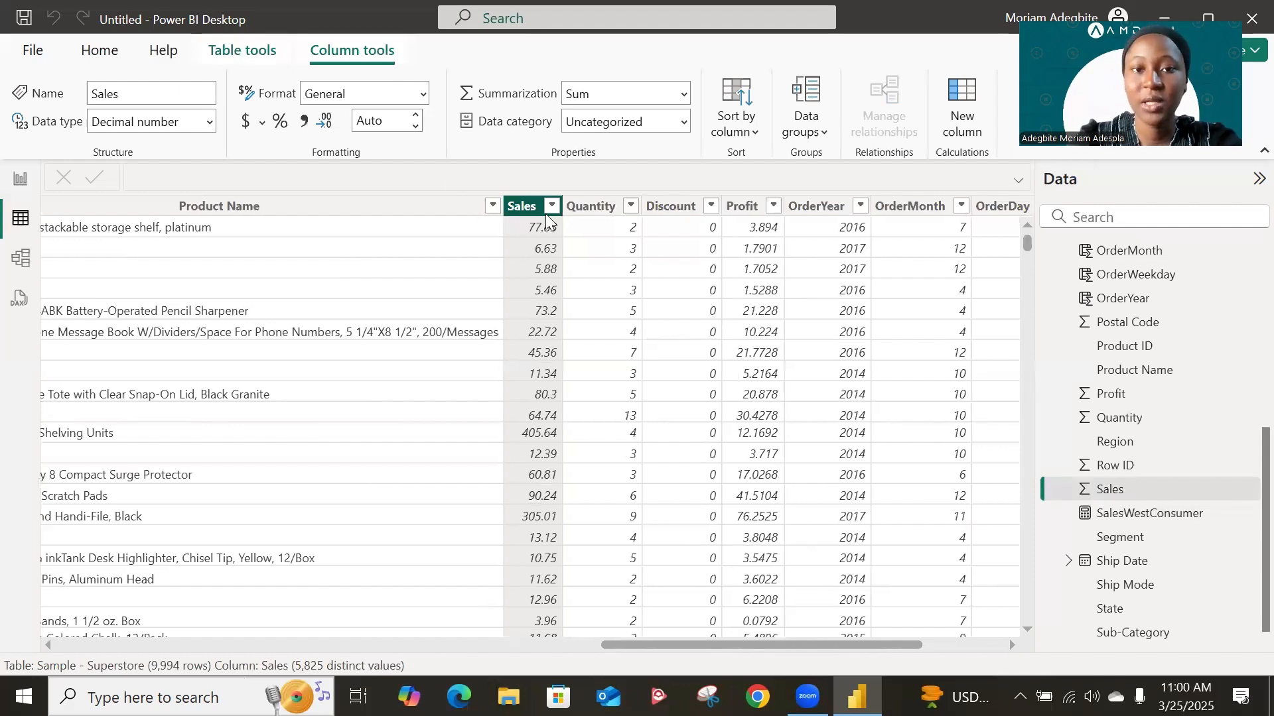
scroll(655, 302, right, 1)
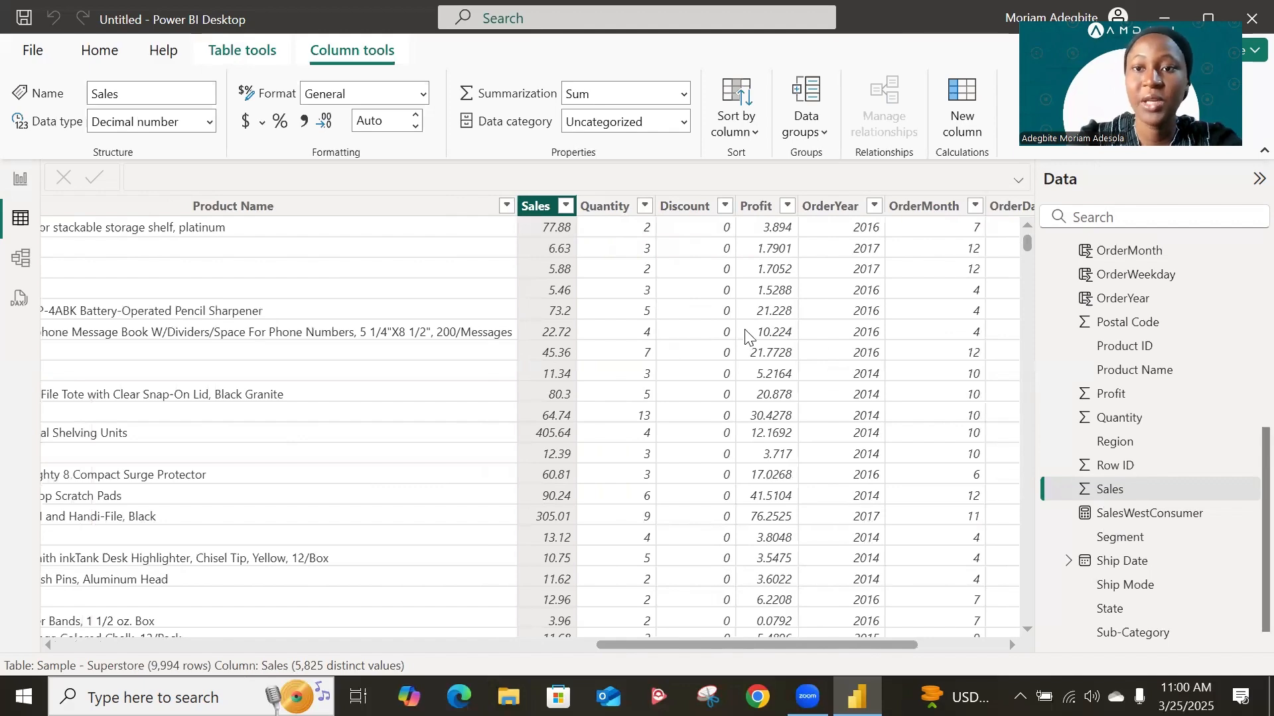
scroll(747, 336, right, 3)
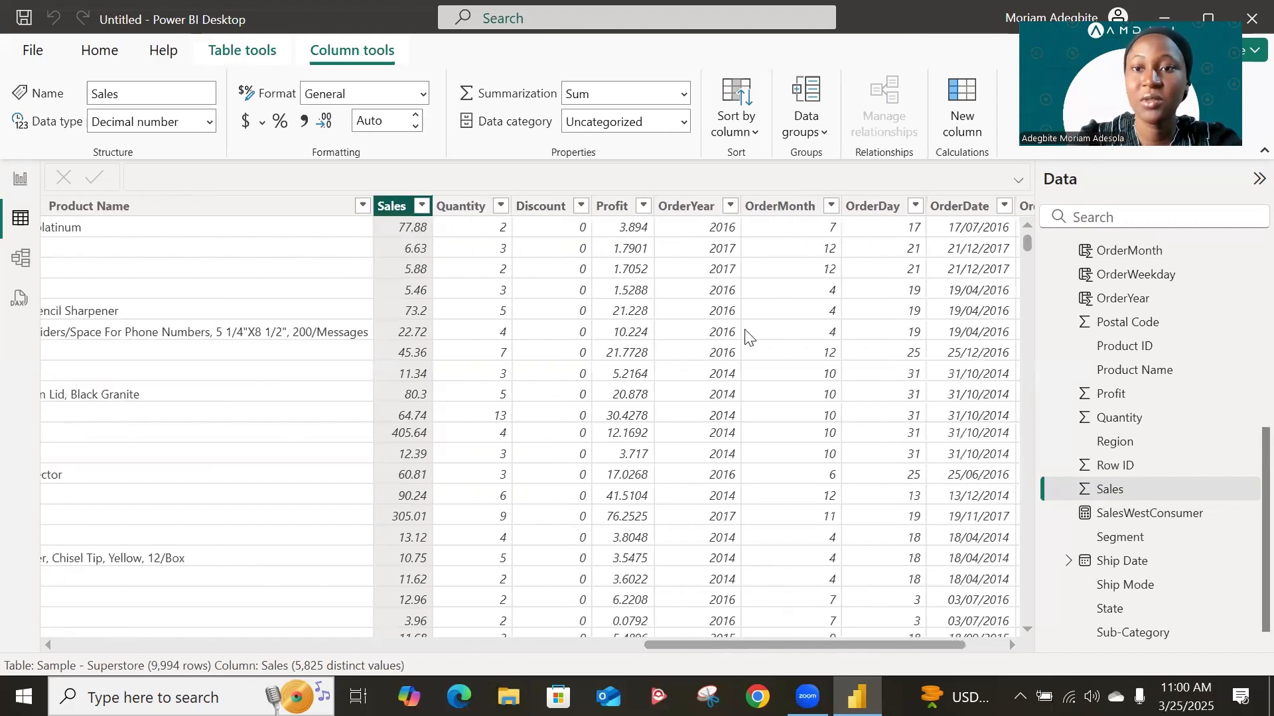
Add a calculated column to the Superstore table, name it CustomerType, and begin its formula with the IF function.
click(957, 123)
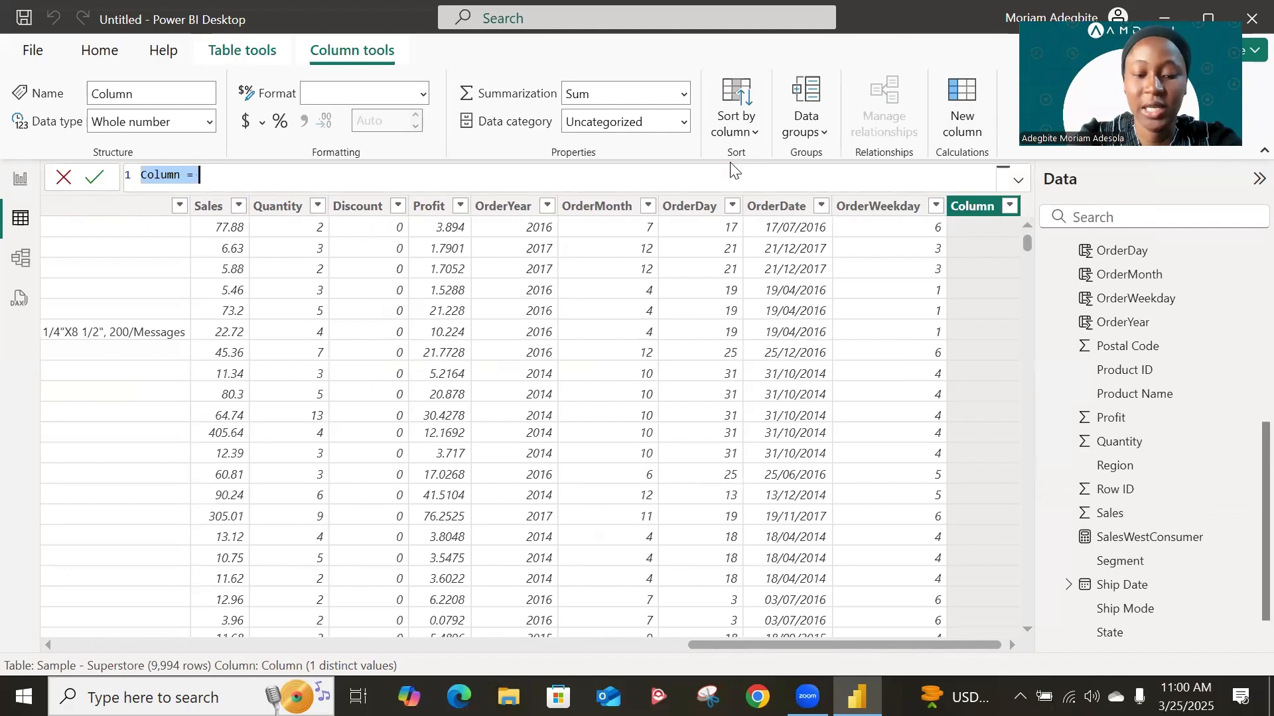
text(Customer)
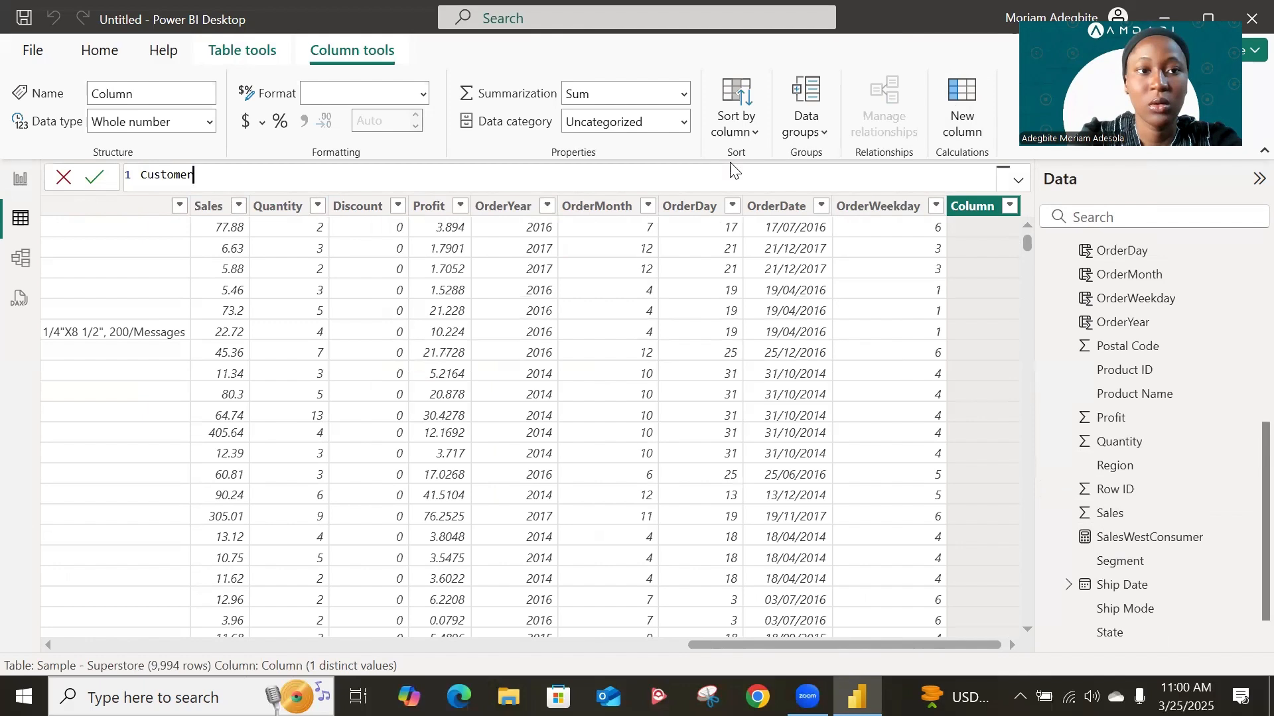
text(Type = )
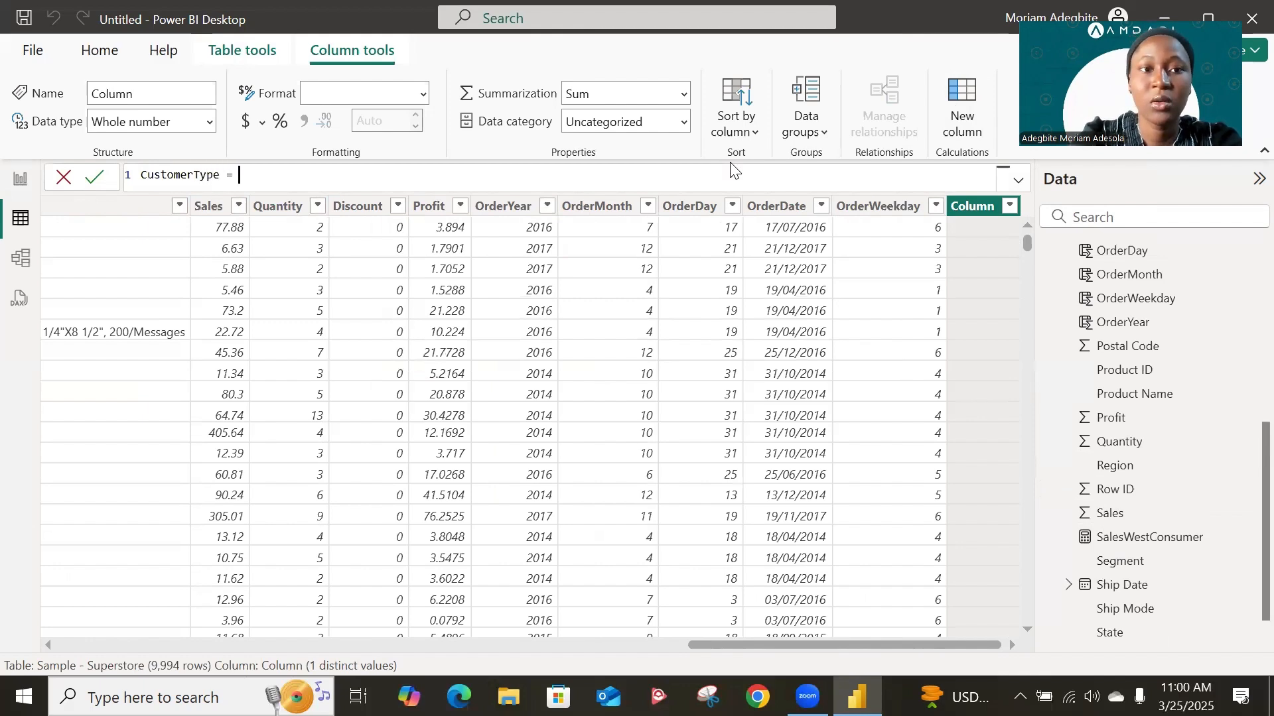
text(if)
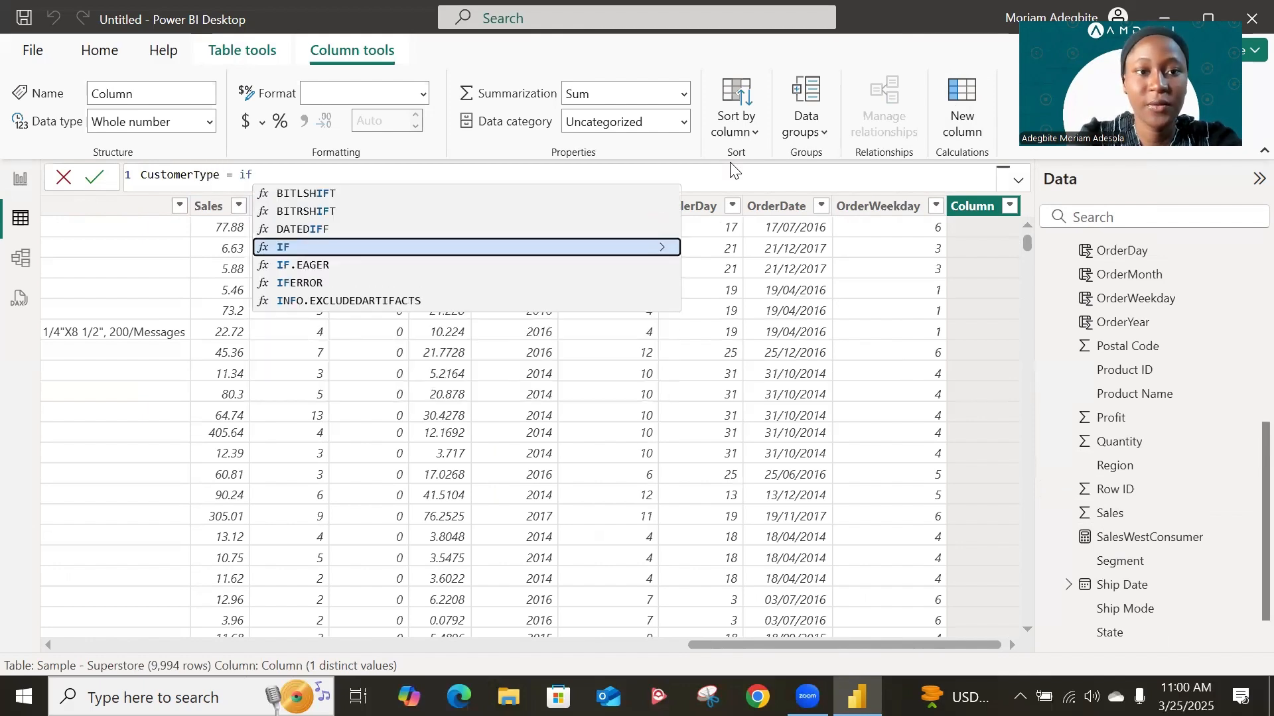
key(Tab)
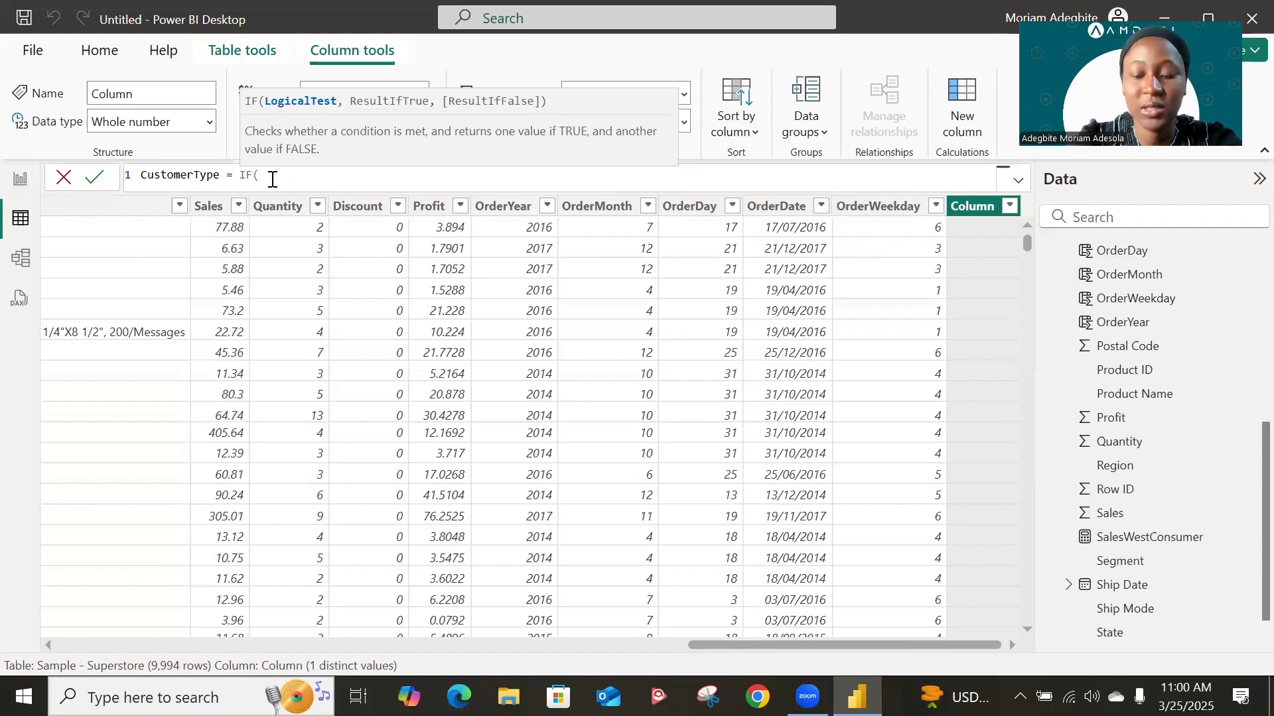
Enter 'Sample - Superstore'[Sales]>200 as the logical test of the CustomerType IF formula.
text(sale)
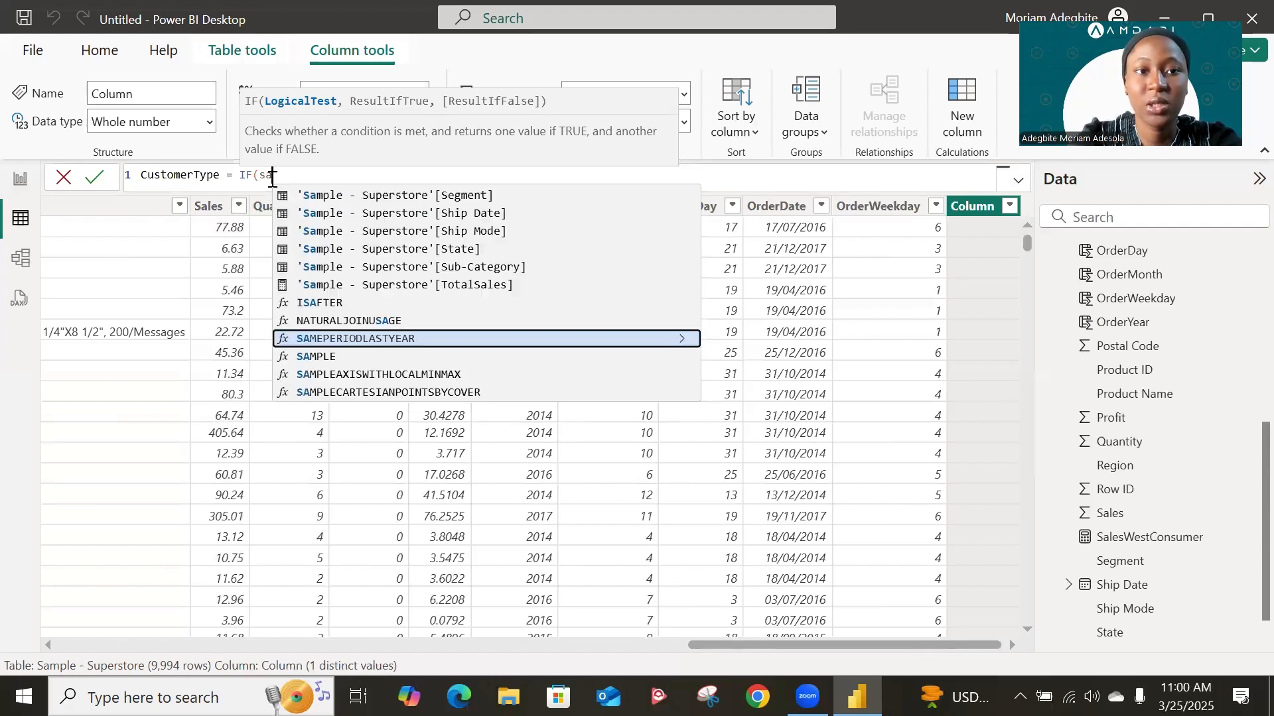
key(Up)
key(Up)
key(Up)
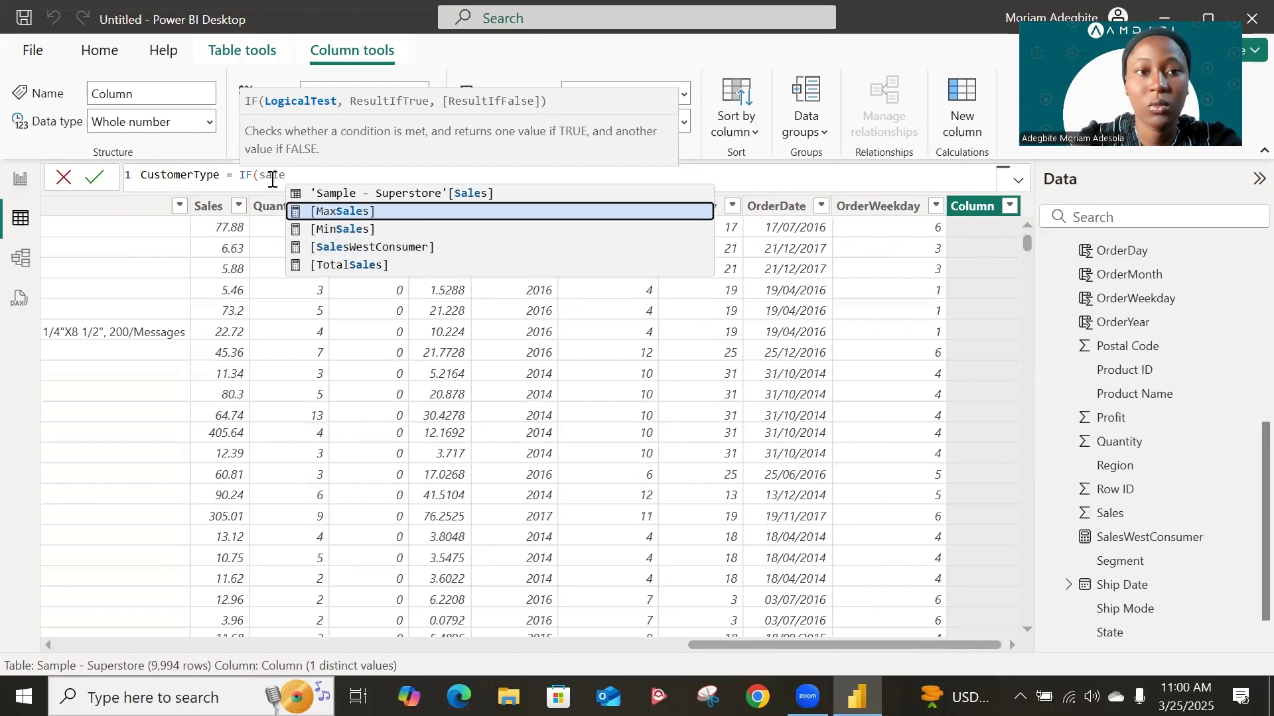
key(Tab)
text(>)
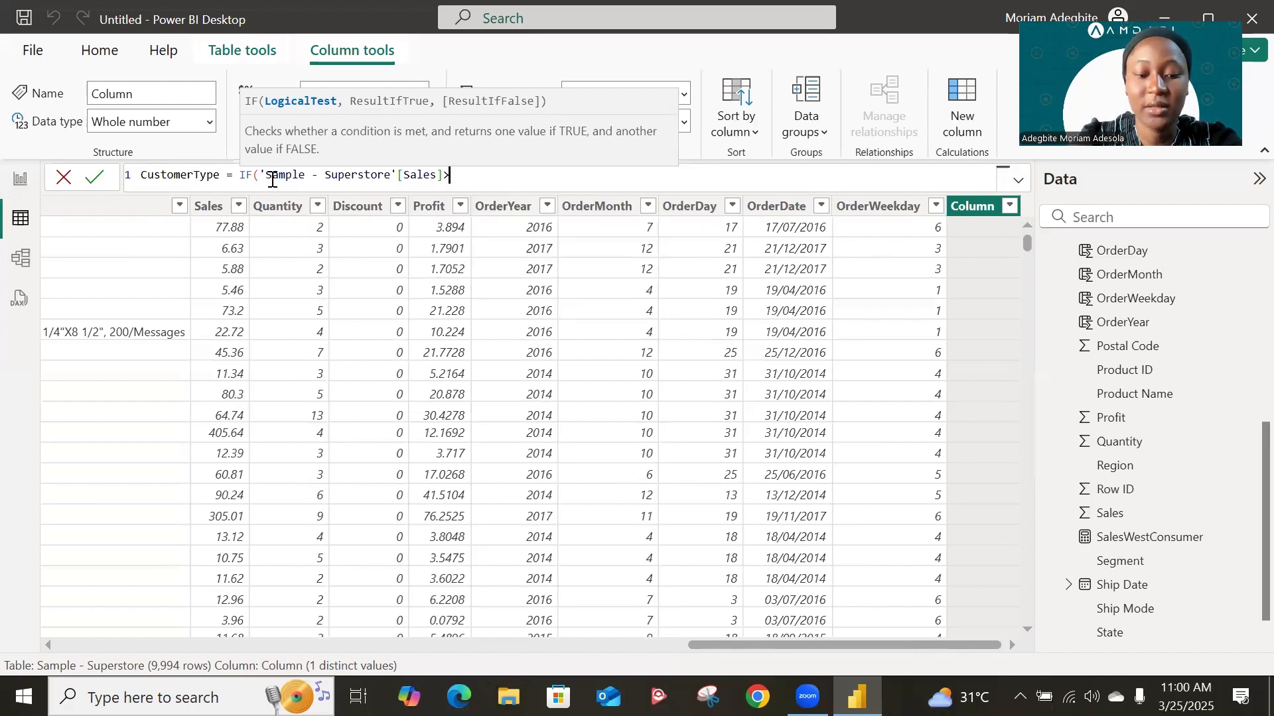
text(200, )
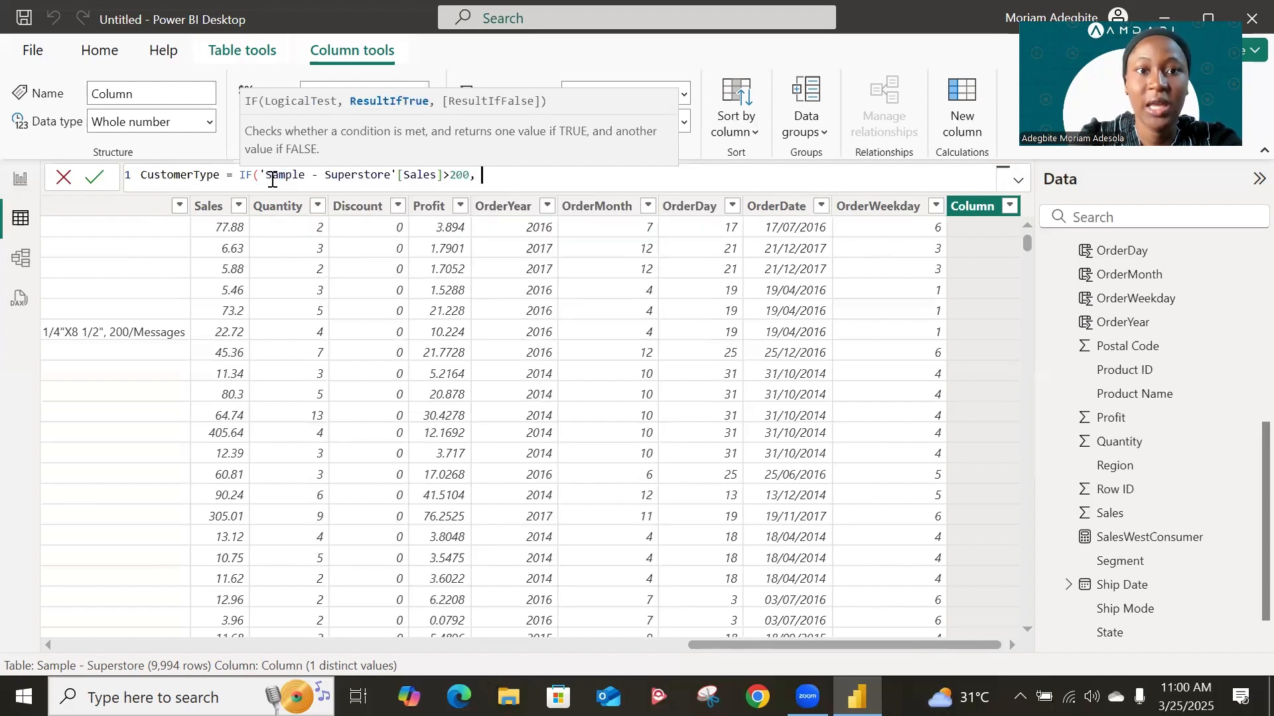
Complete the IF formula with "High-end" as the true result and "Low-end" as the false result.
text("Hig)
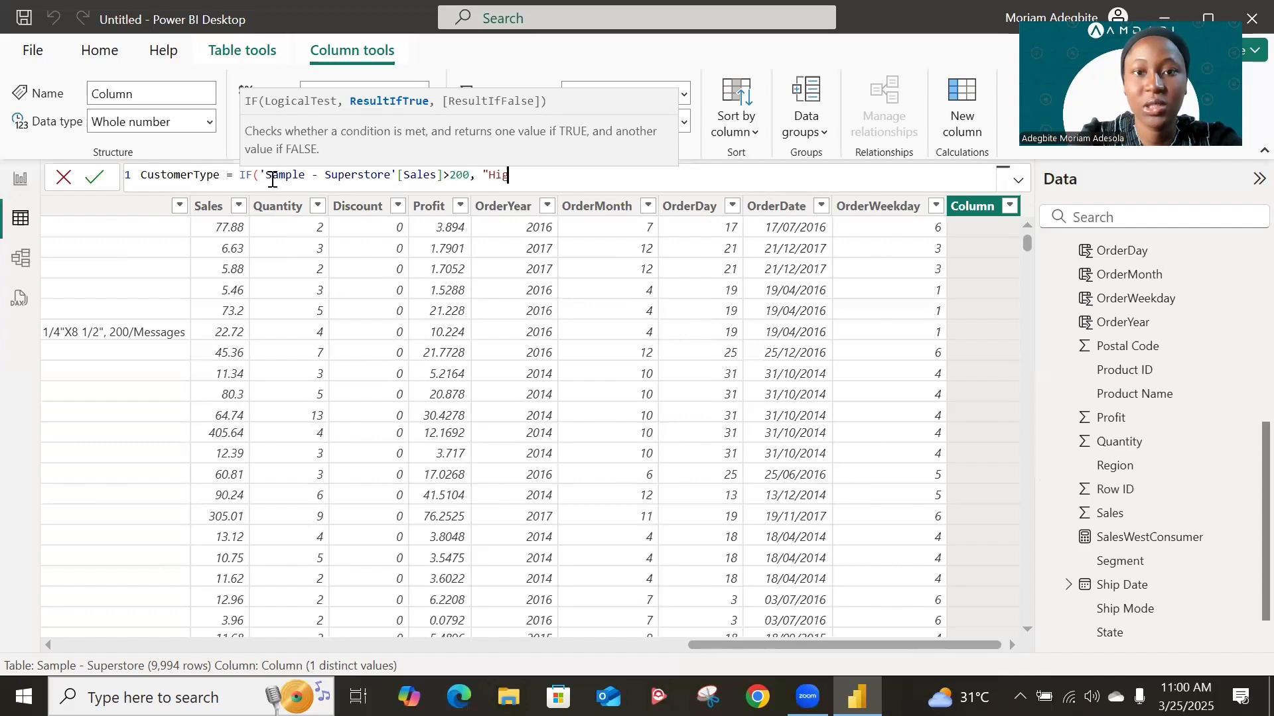
text(h-end)
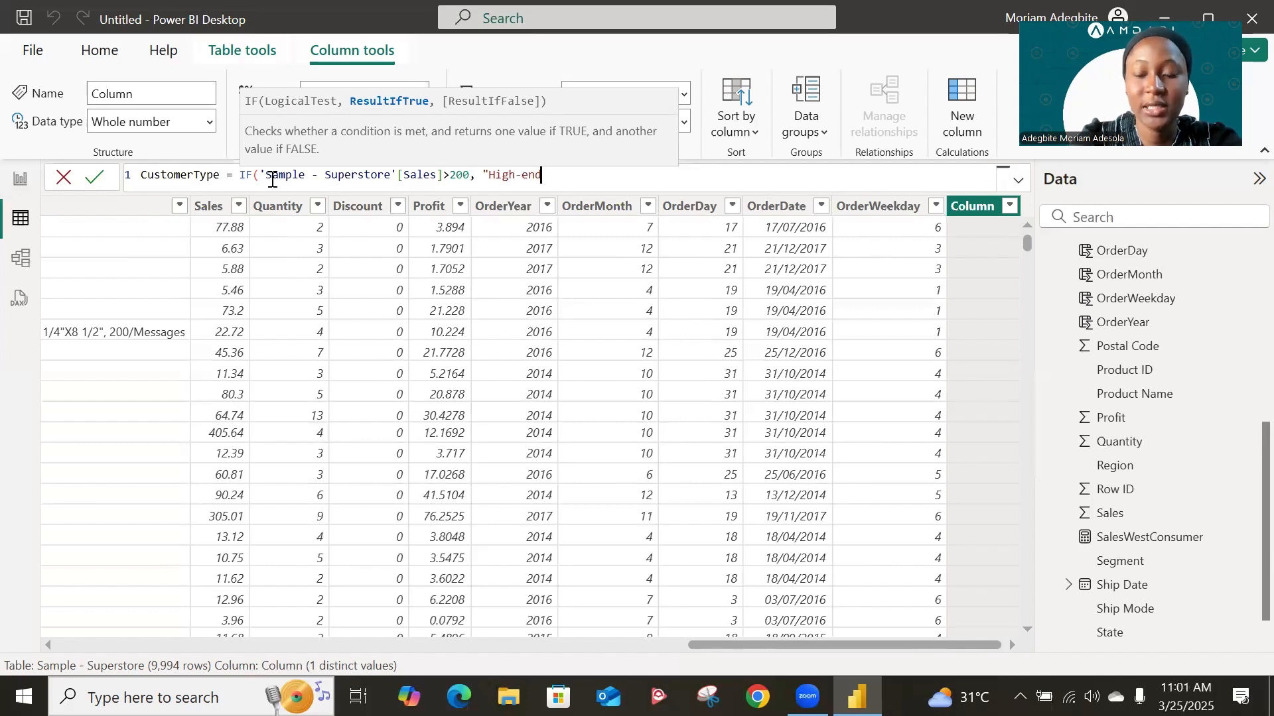
text(", )
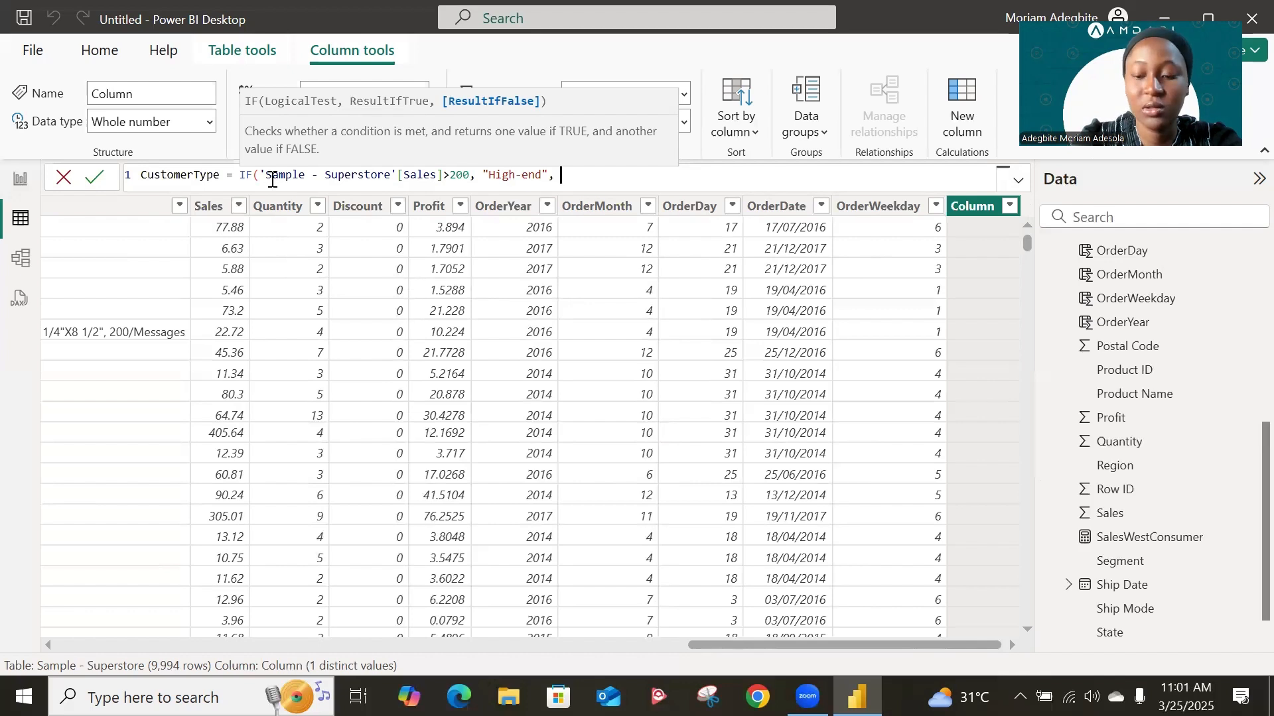
text("Low)
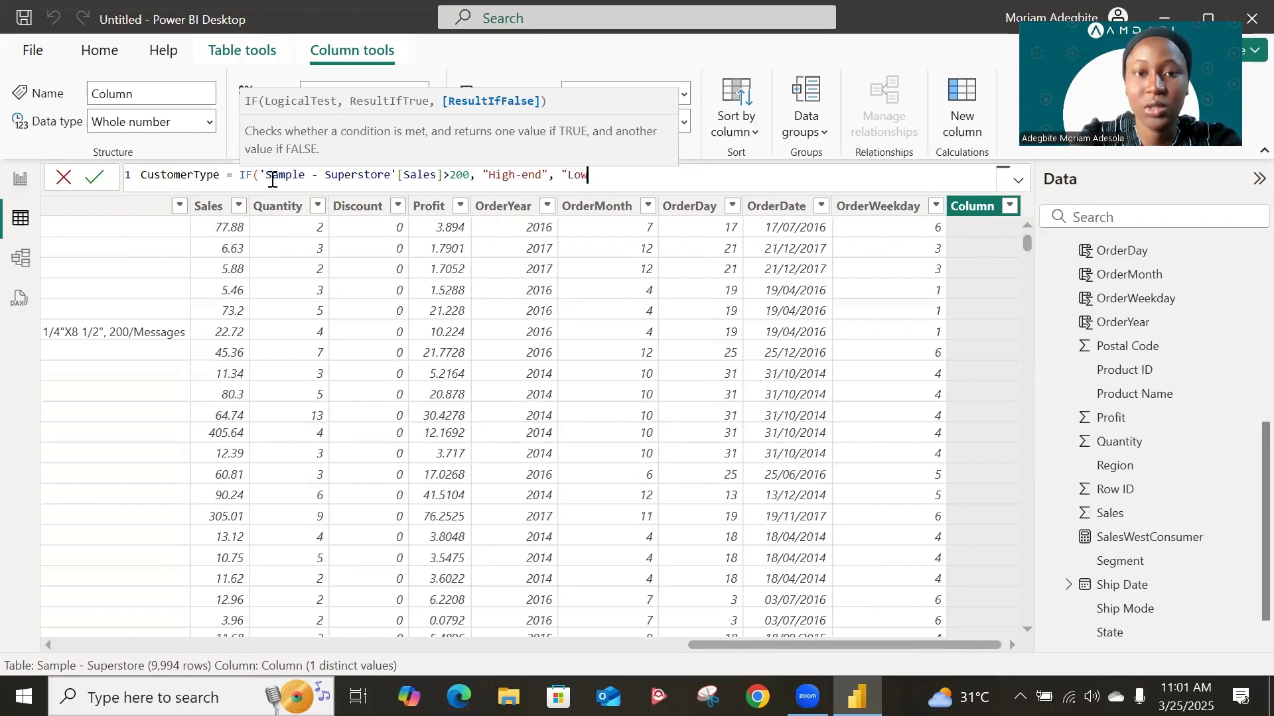
text(-end"))
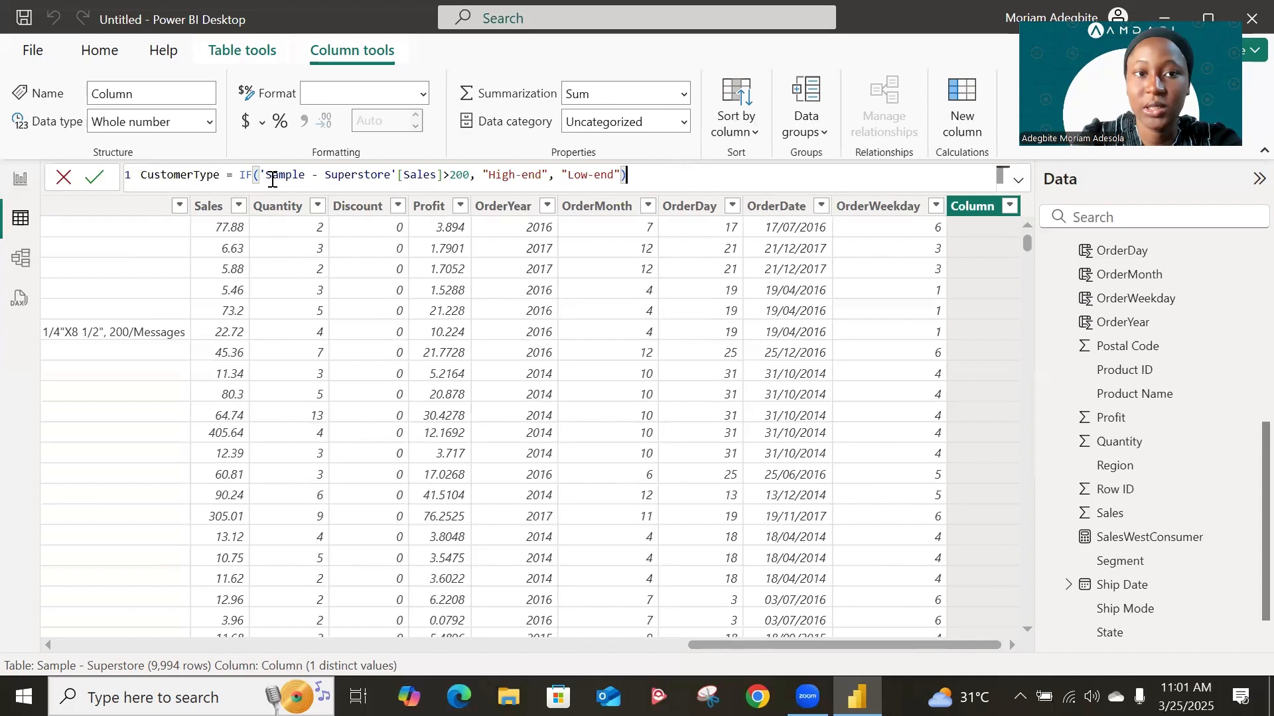
Commit the CustomerType column formula and assign CustomerType to the X-axis of the empty column chart on the report page.
key(Return)
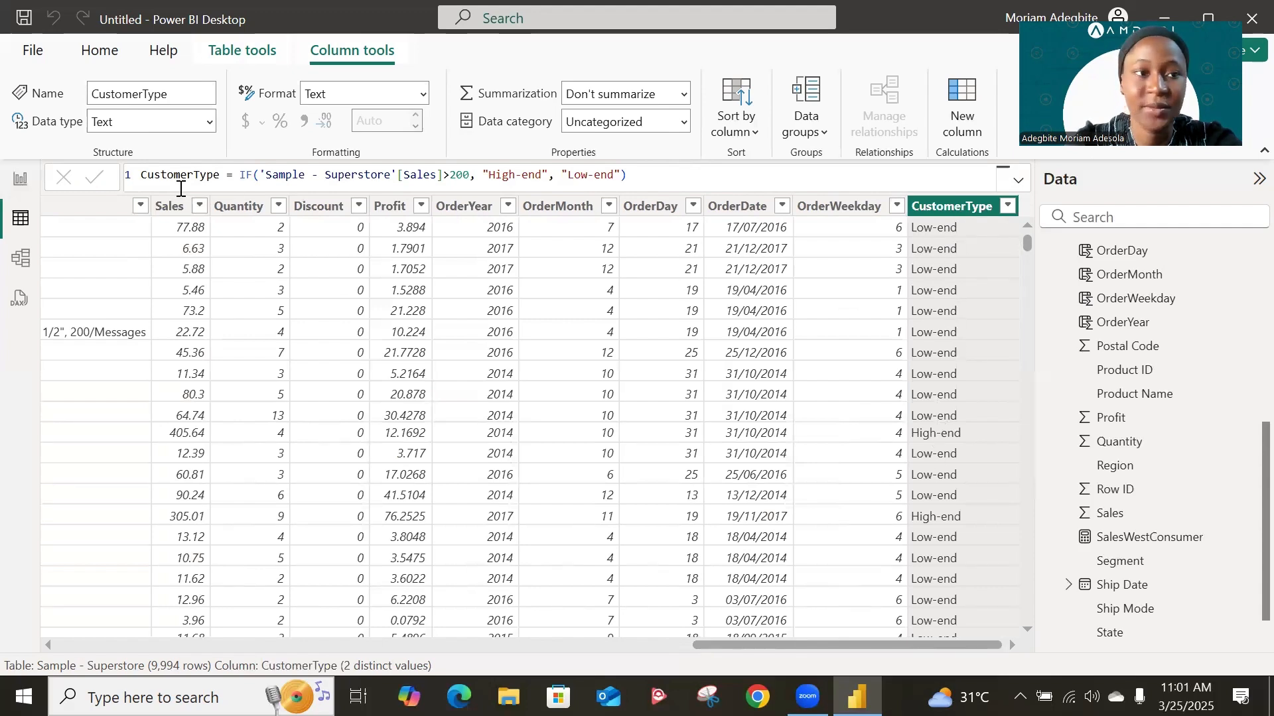
click(18, 181)
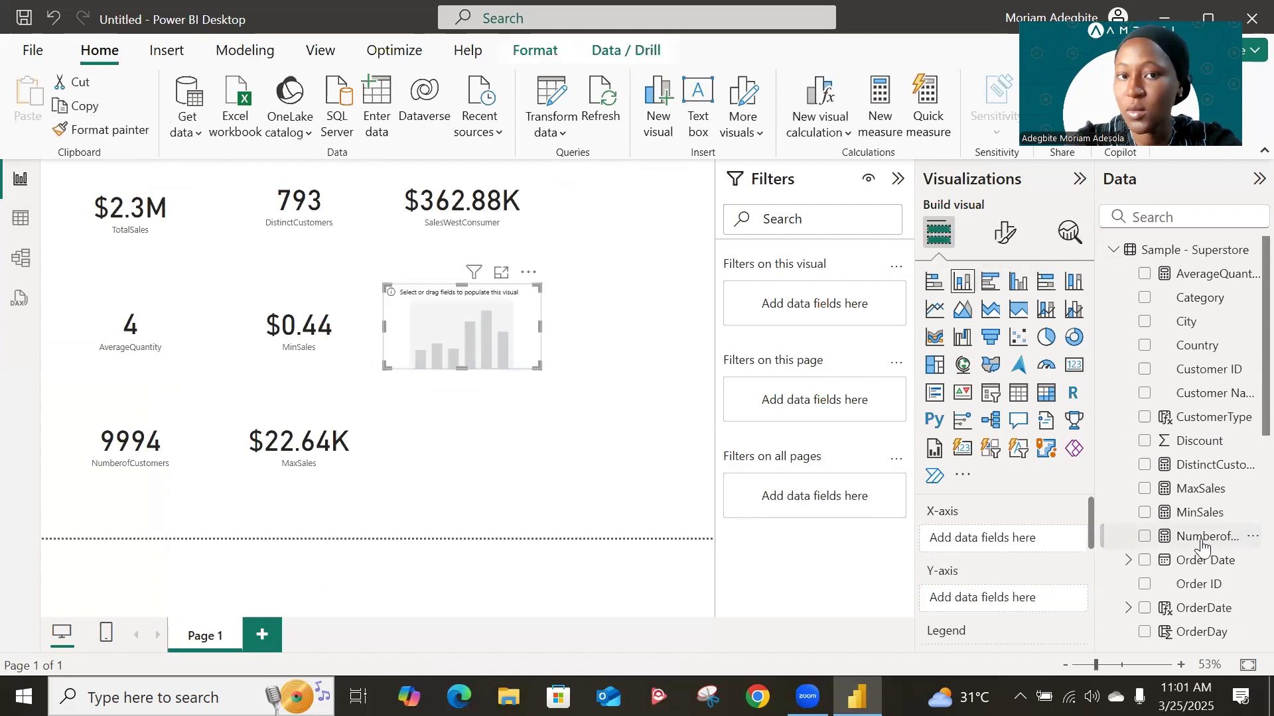
scroll(1203, 547, down, 2)
scroll(1202, 548, up, 2)
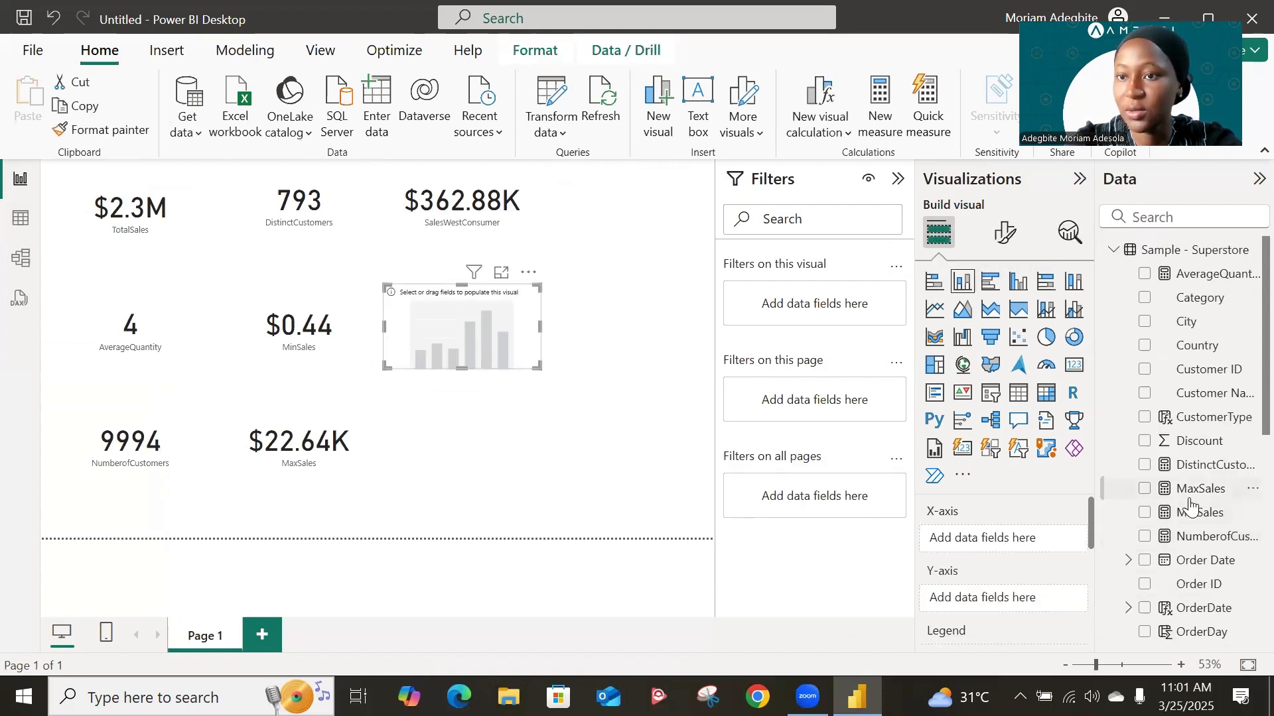
scroll(1180, 503, down, 10)
scroll(1191, 505, down, 2)
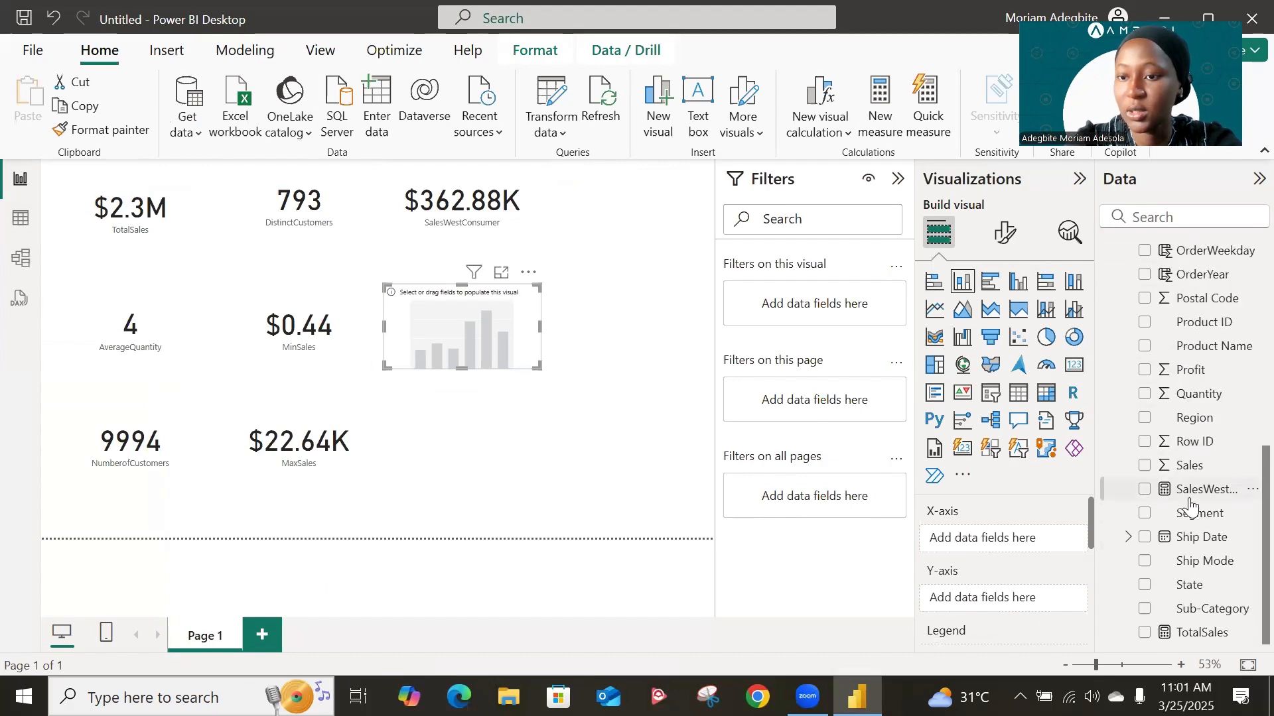
scroll(1190, 505, up, 12)
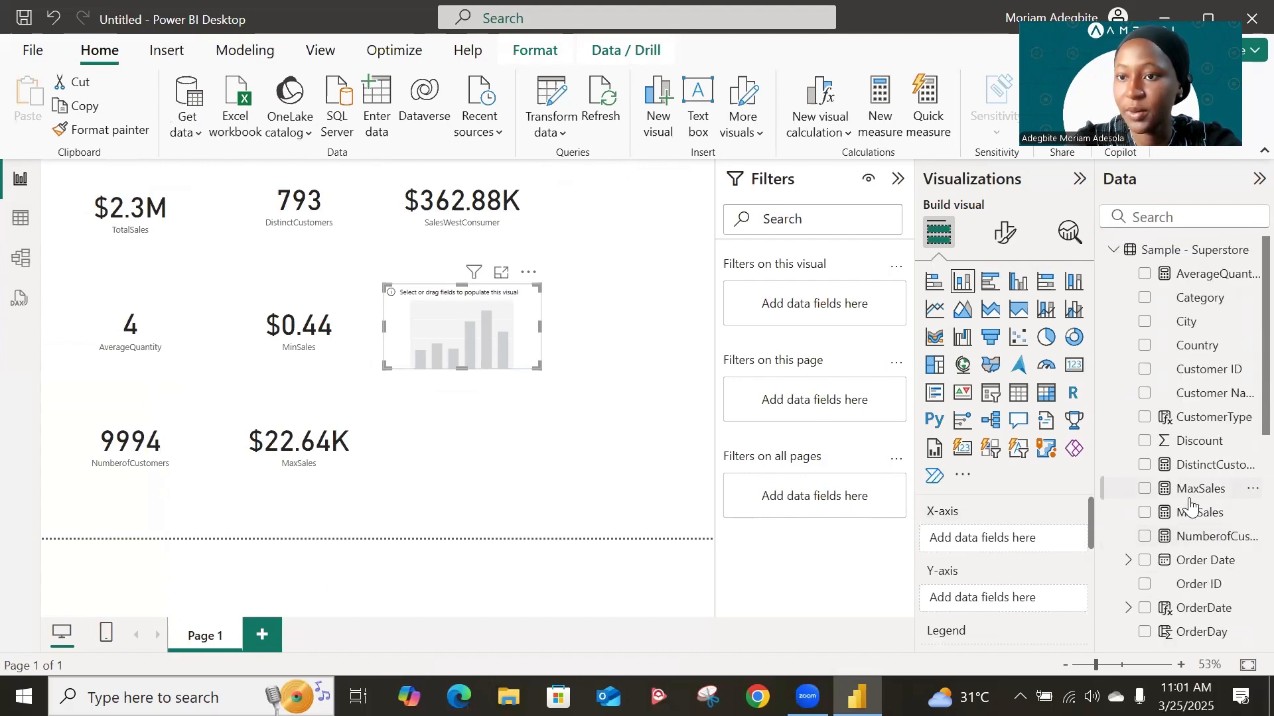
click(1145, 417)
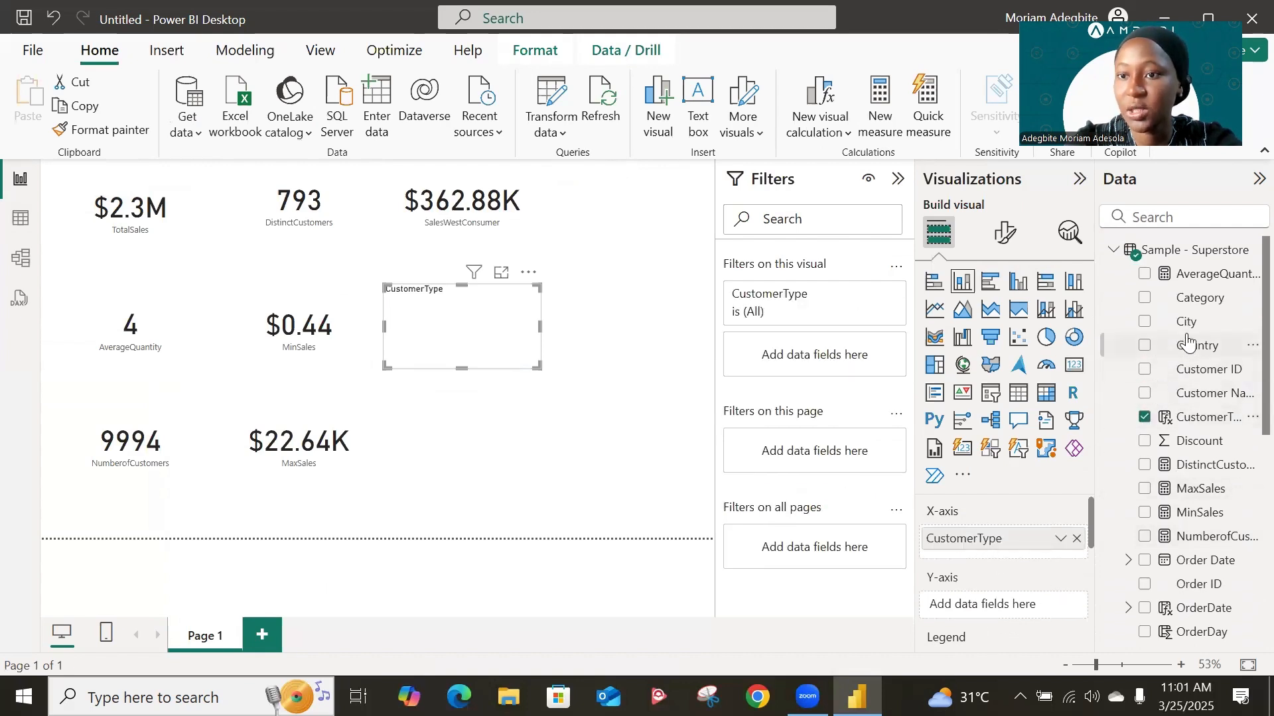
Plot the count of Customer ID on the chart's Y-axis and enlarge the chart.
click(1144, 369)
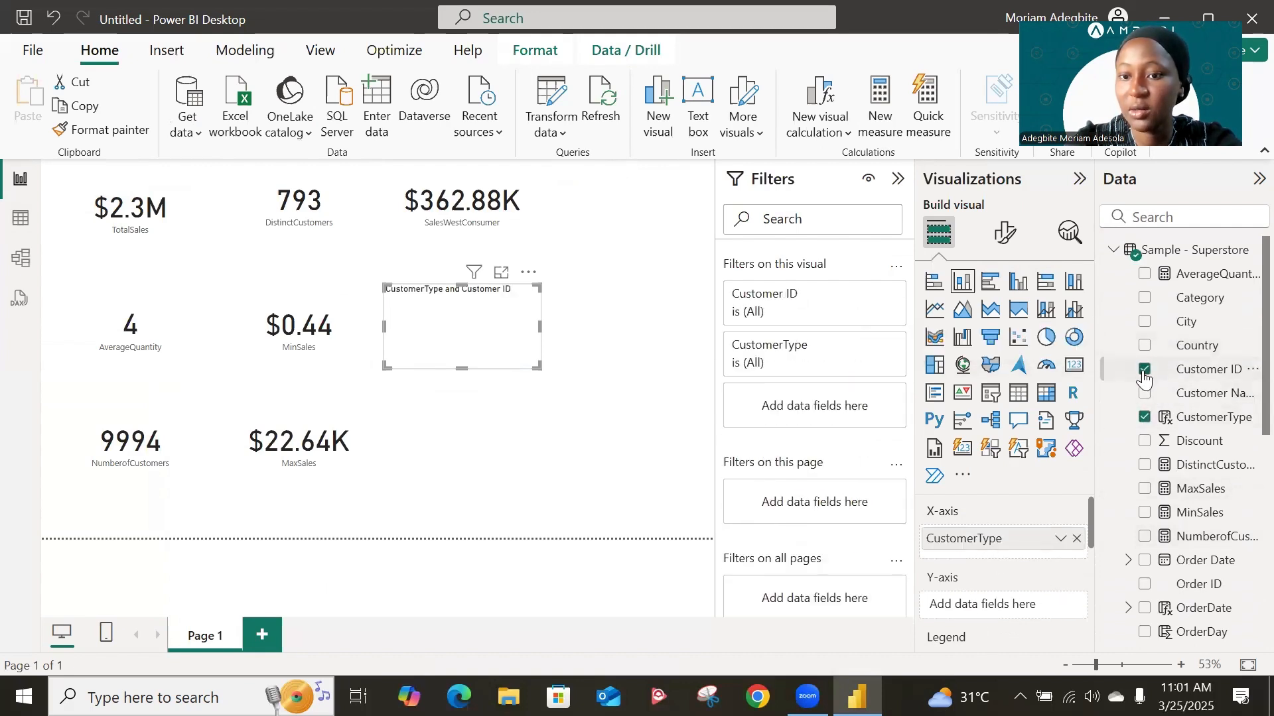
click(1144, 369)
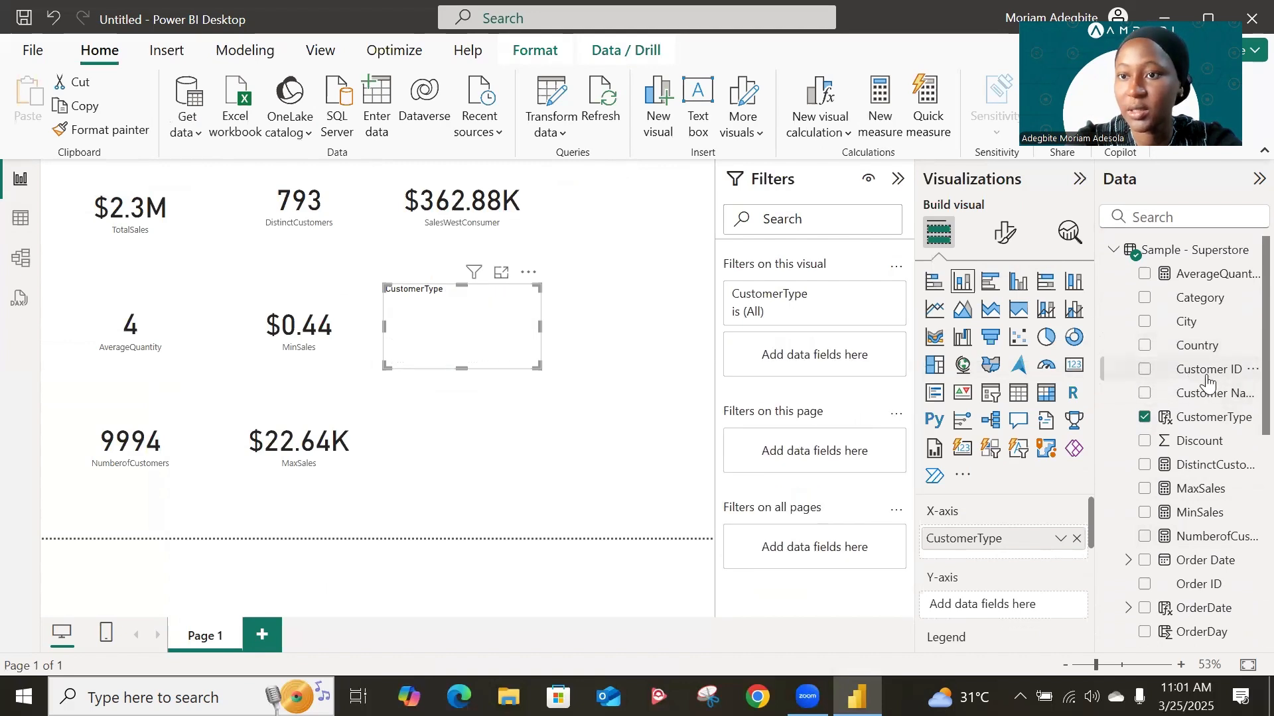
drag(1210, 377, 1026, 605)
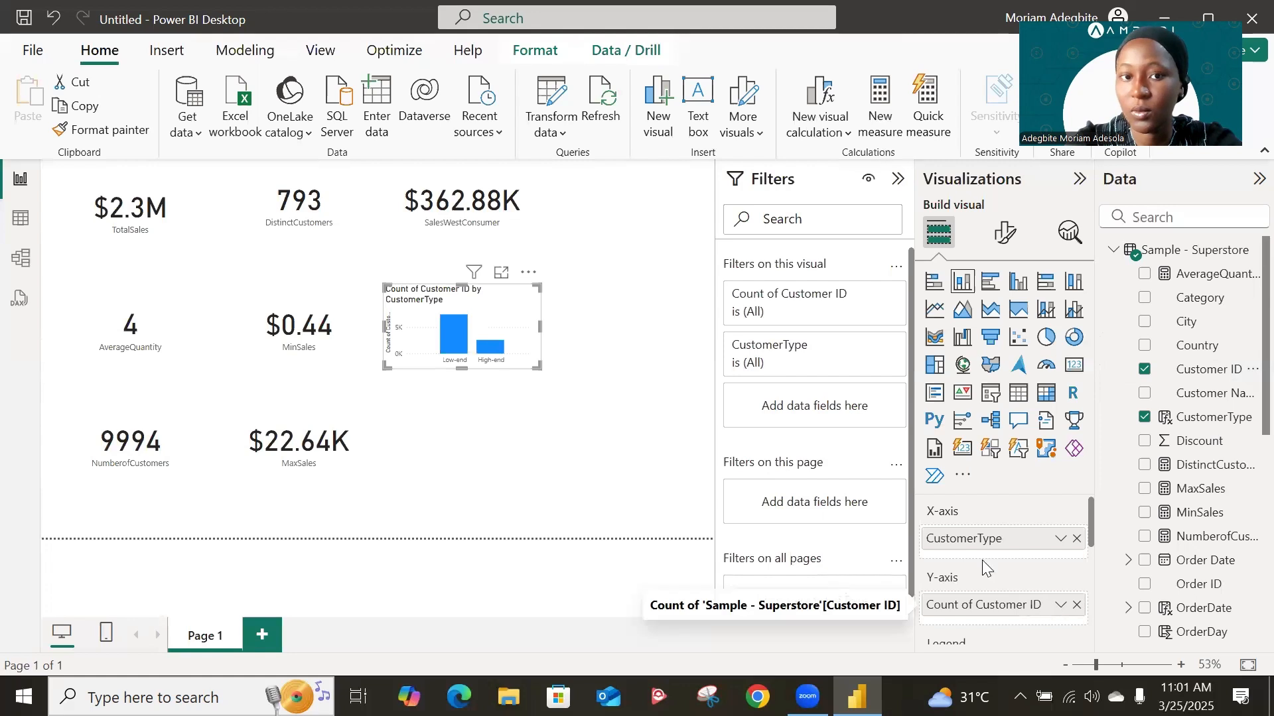
drag(542, 373, 562, 443)
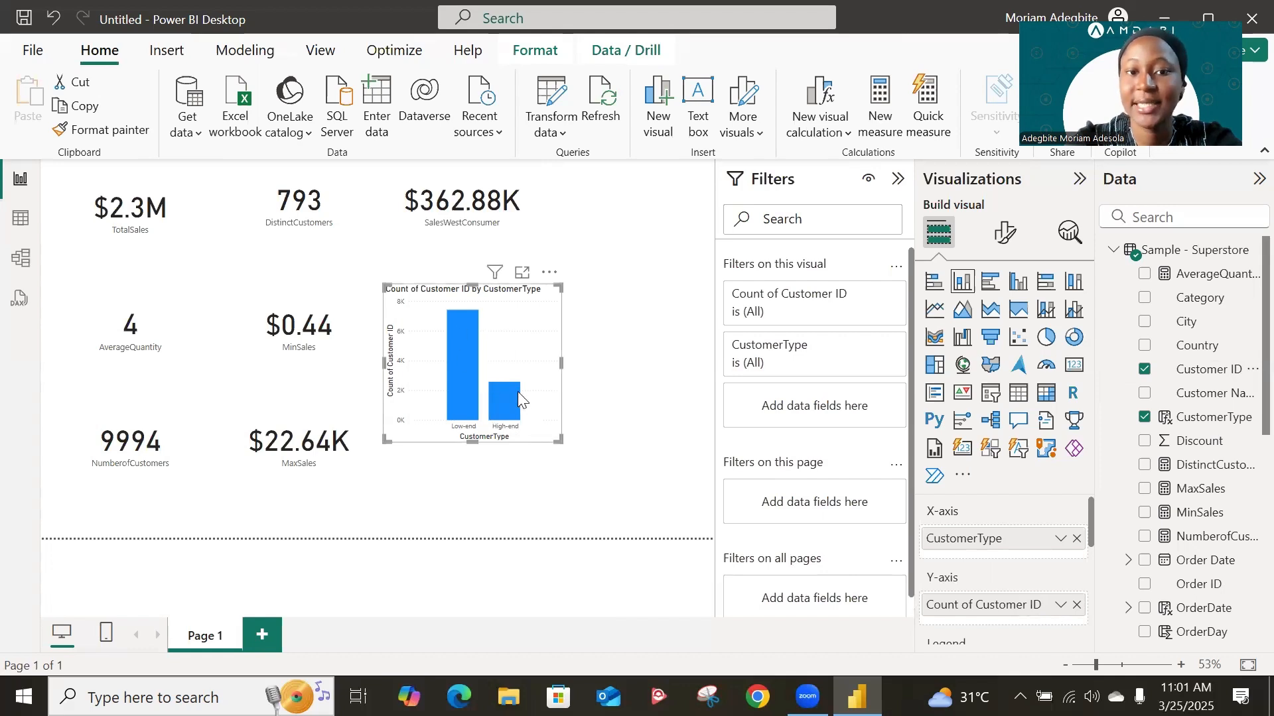
click(599, 304)
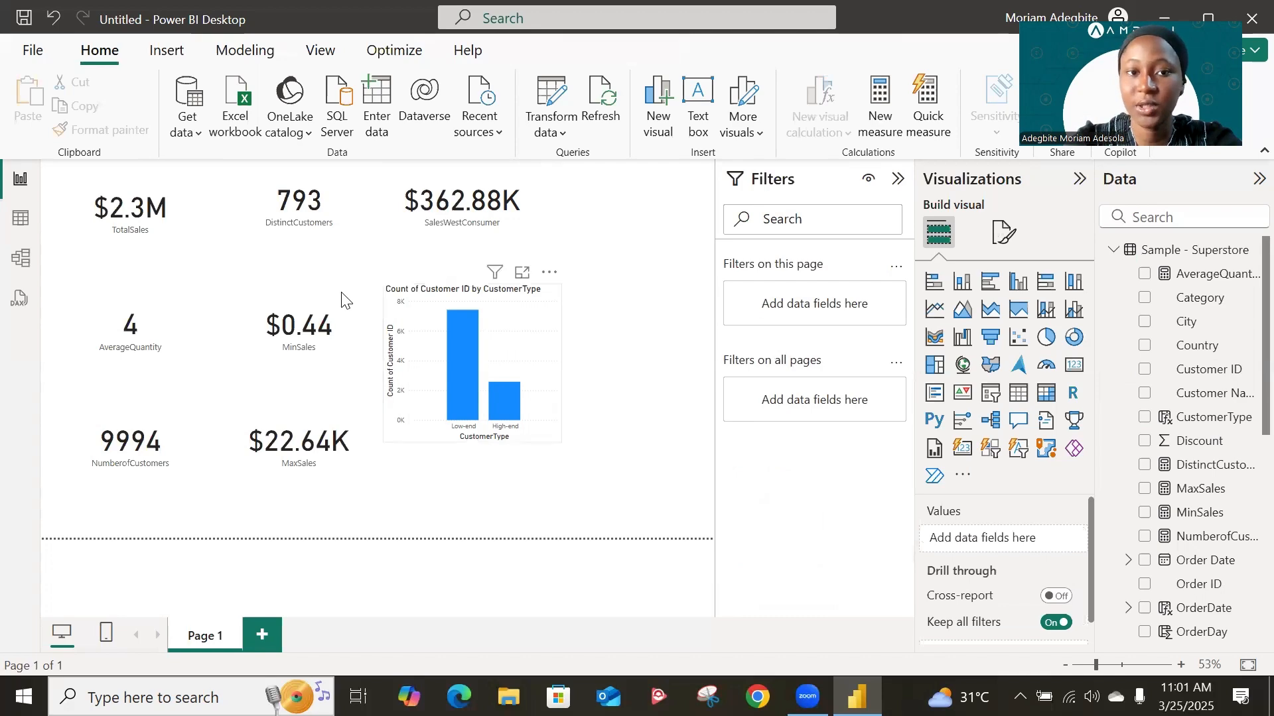
Return to the table view, add another calculated column to the Superstore table, and name it CustomerType2.
click(21, 218)
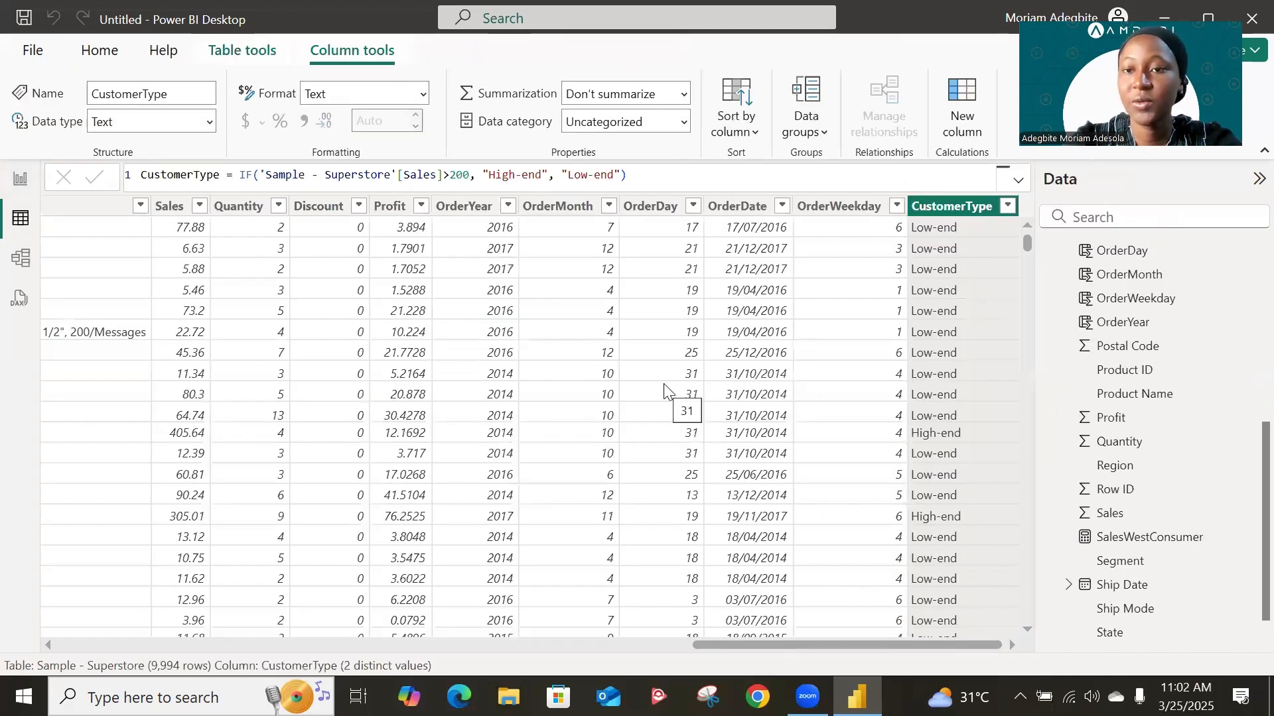
scroll(667, 392, down, 2)
scroll(667, 391, up, 2)
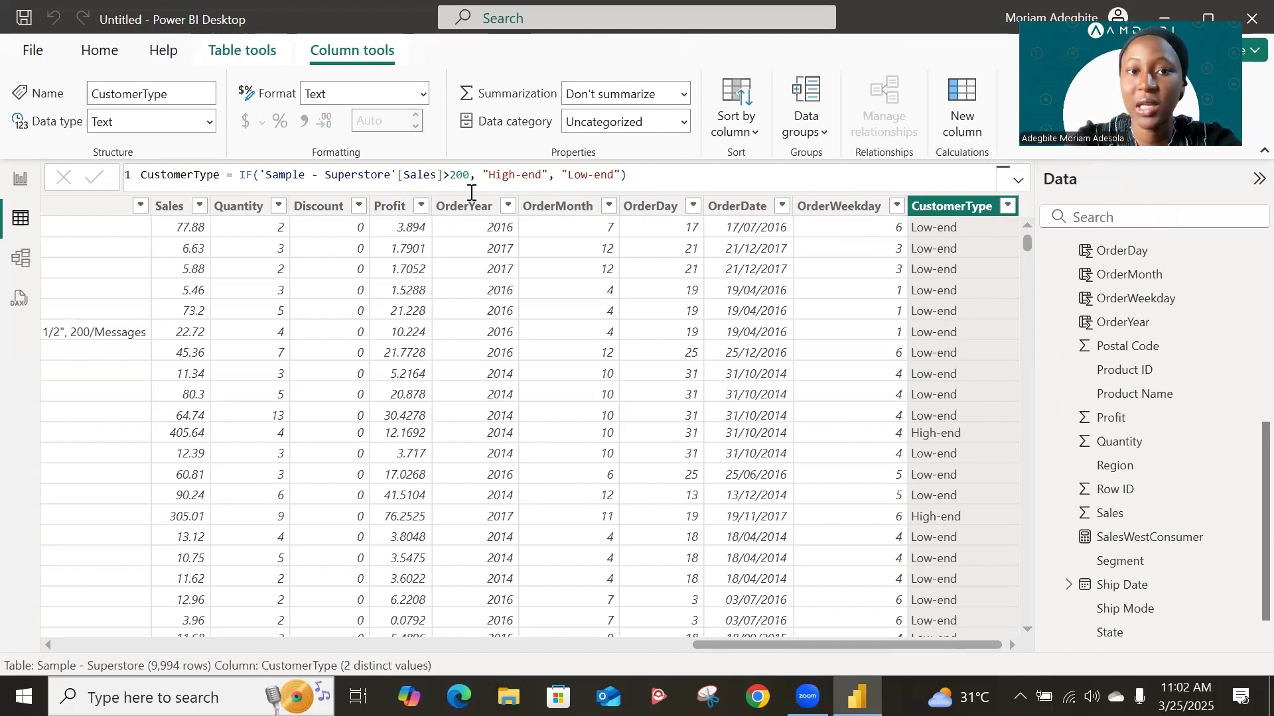
click(622, 178)
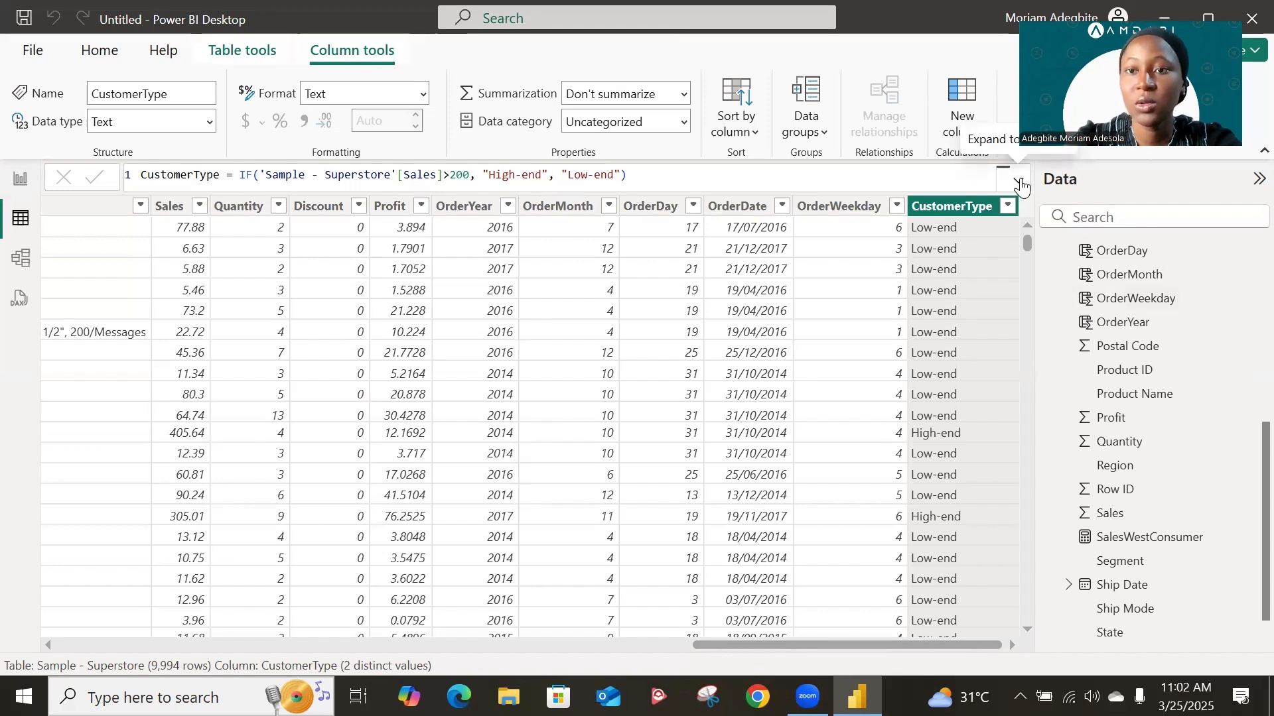
click(963, 99)
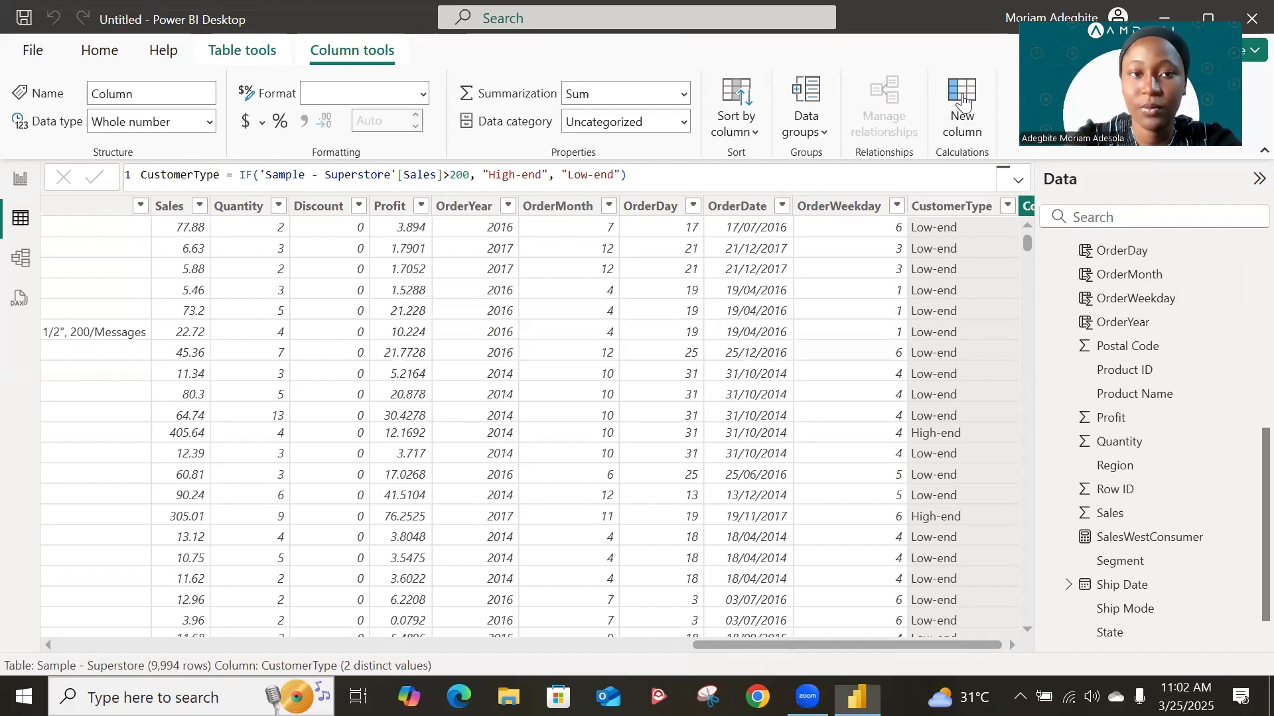
text(Cu)
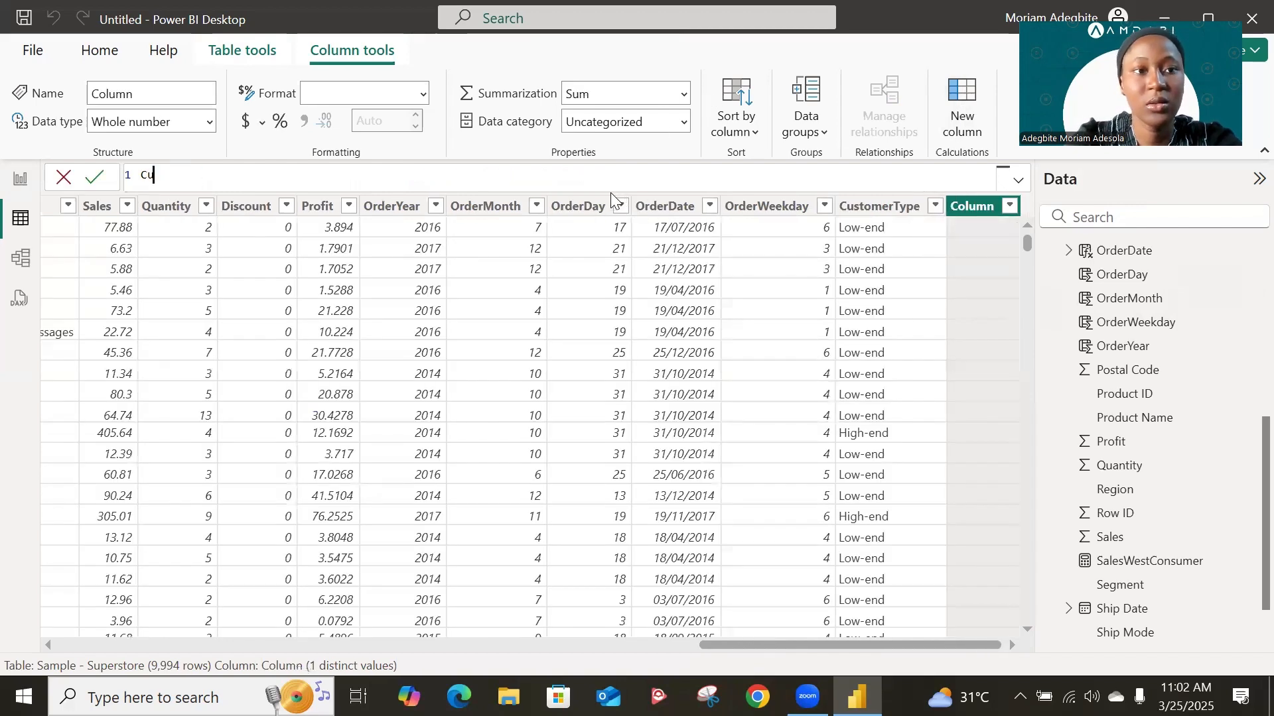
text(stomer)
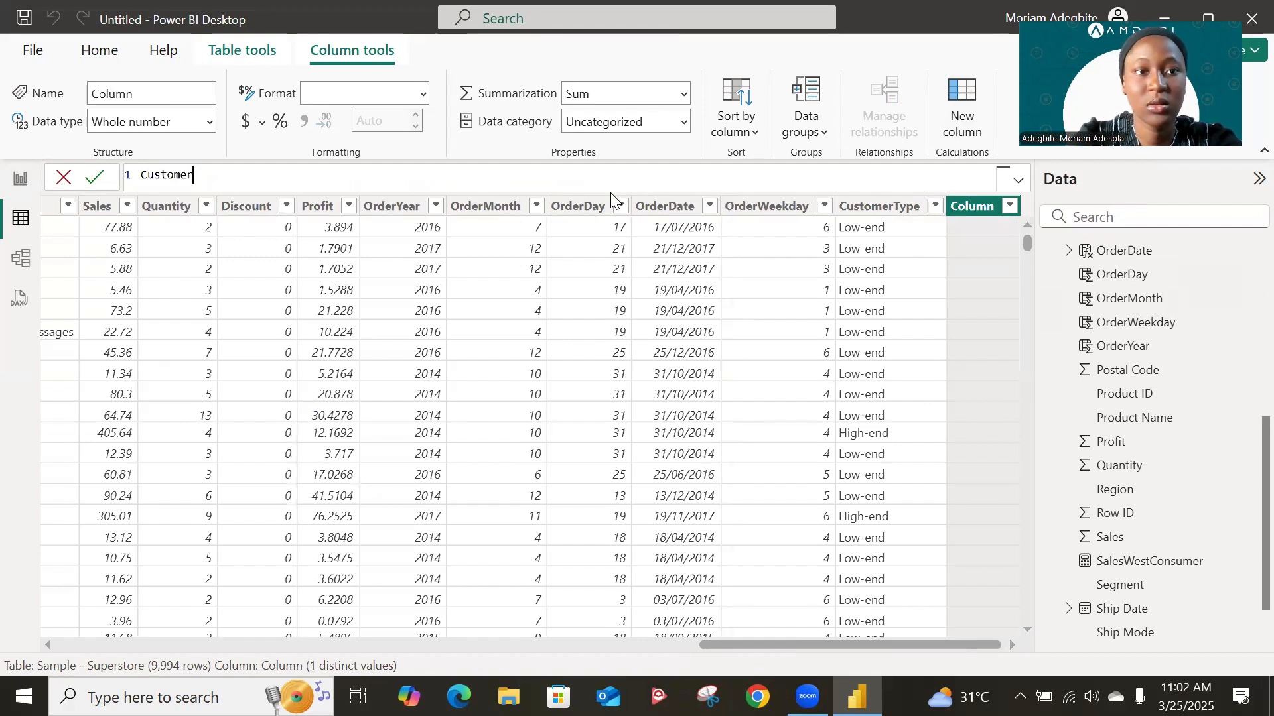
text(Type)
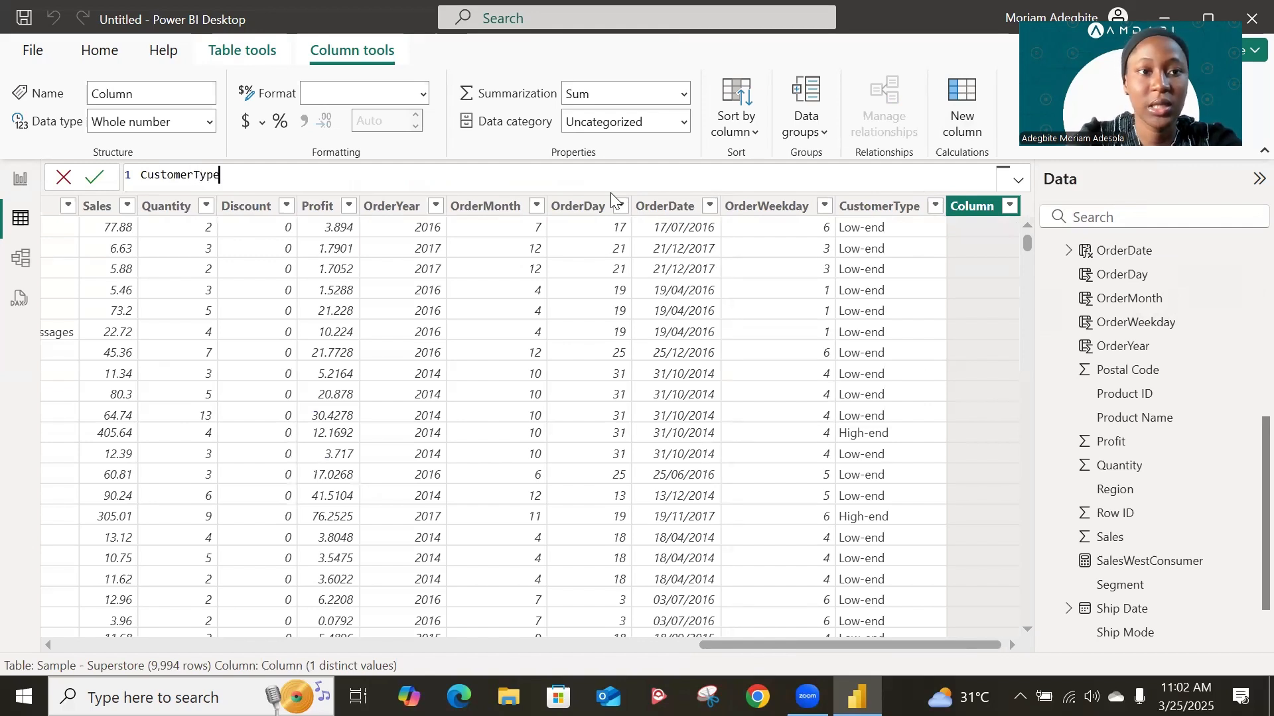
text(2 = s)
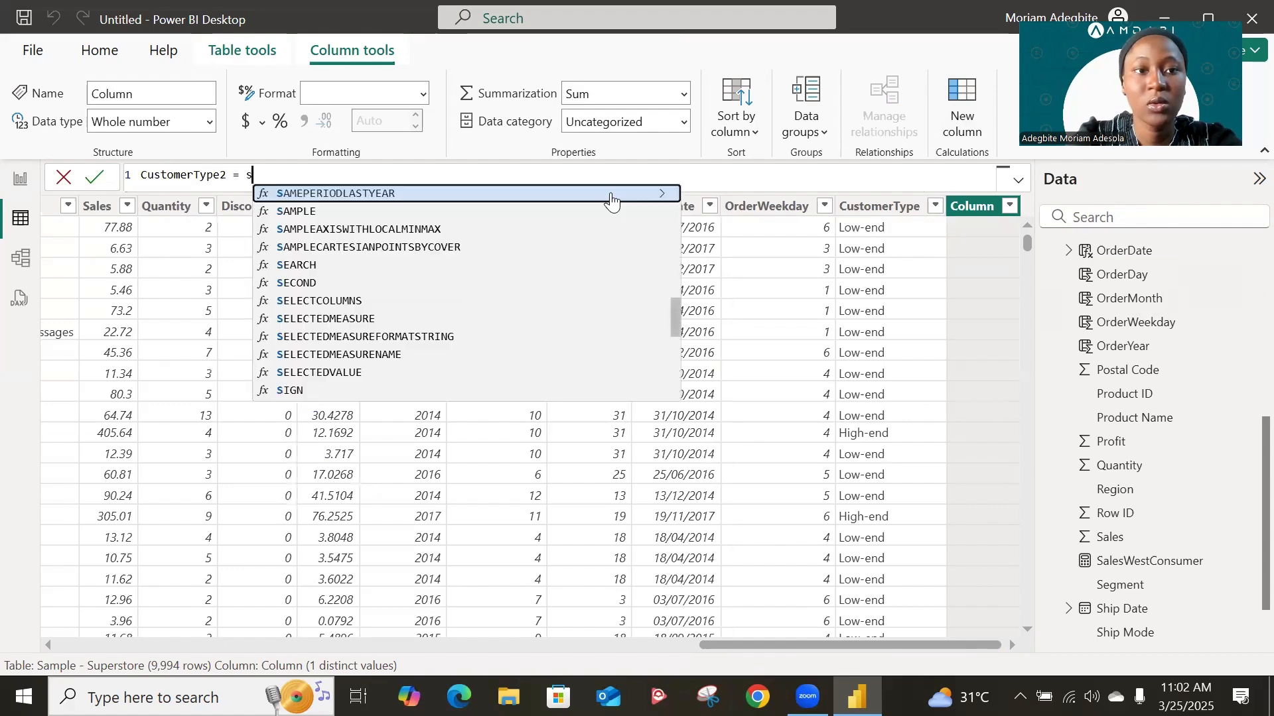
Begin the CustomerType2 formula with SWITCH, using TRUE() as the expression, and start a second line in the expanded formula editor.
text(wi)
key(Tab)
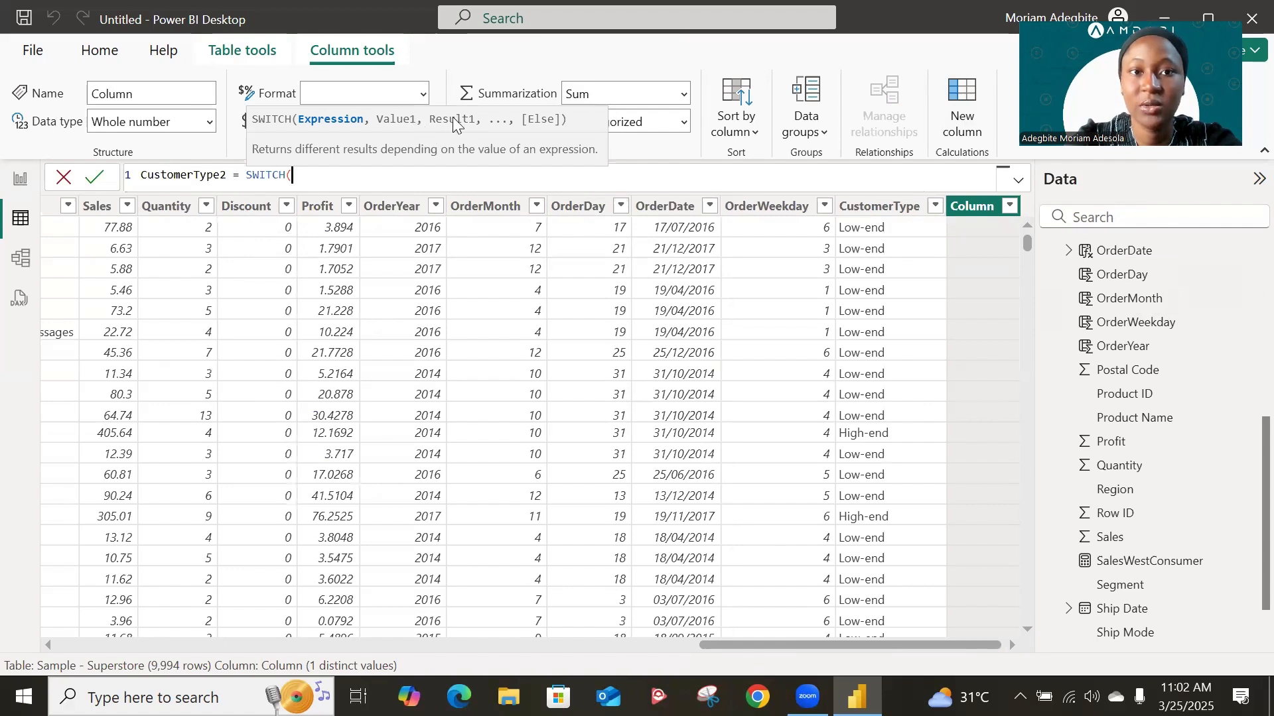
text(tr)
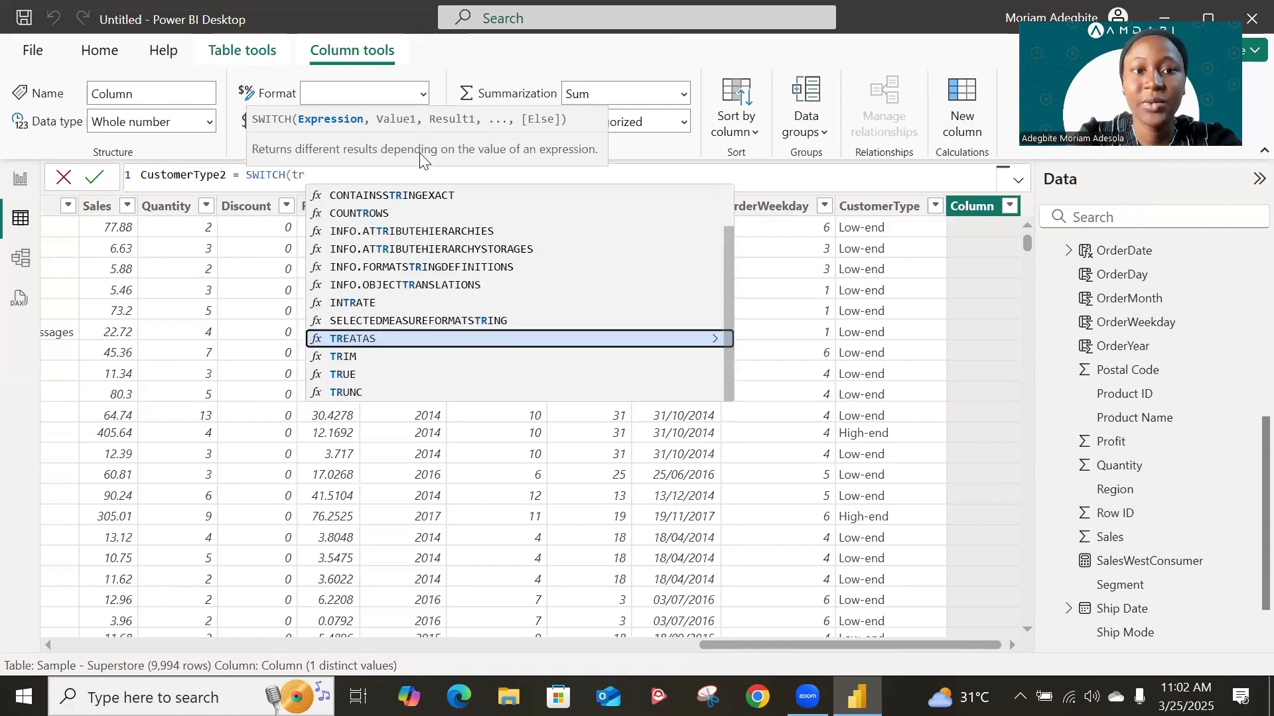
text(u)
key(Tab)
text())
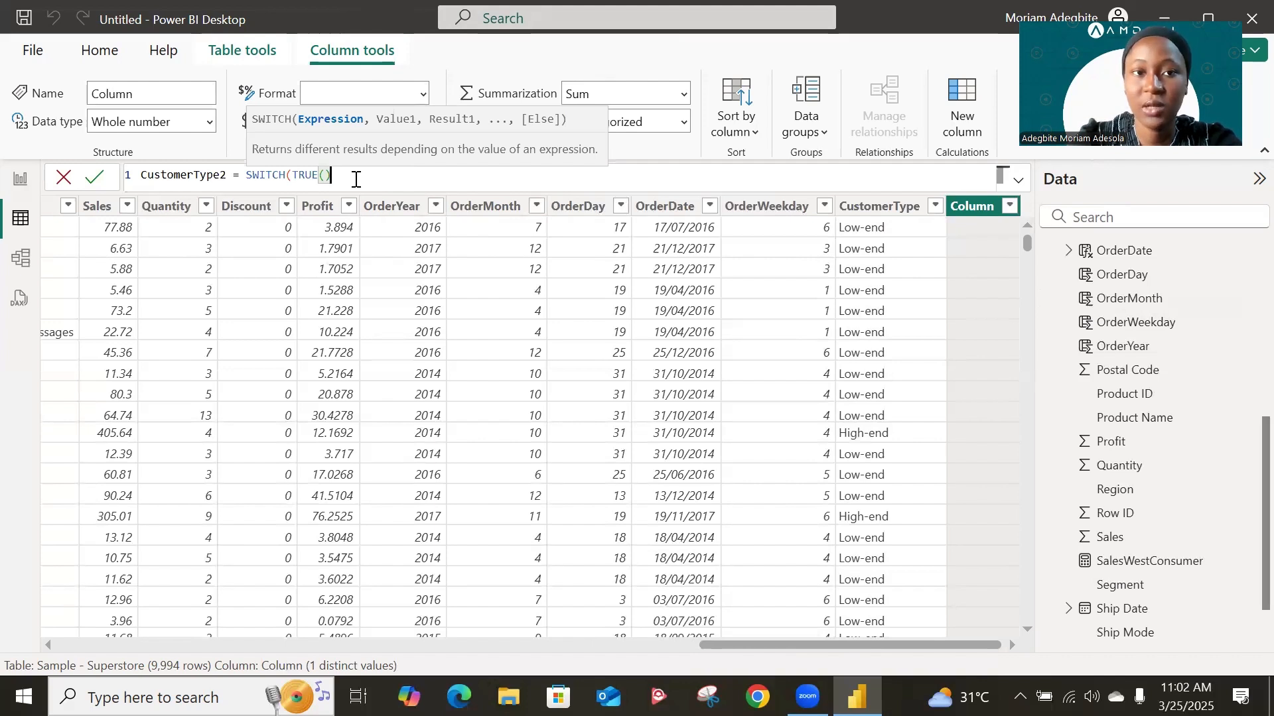
text(,)
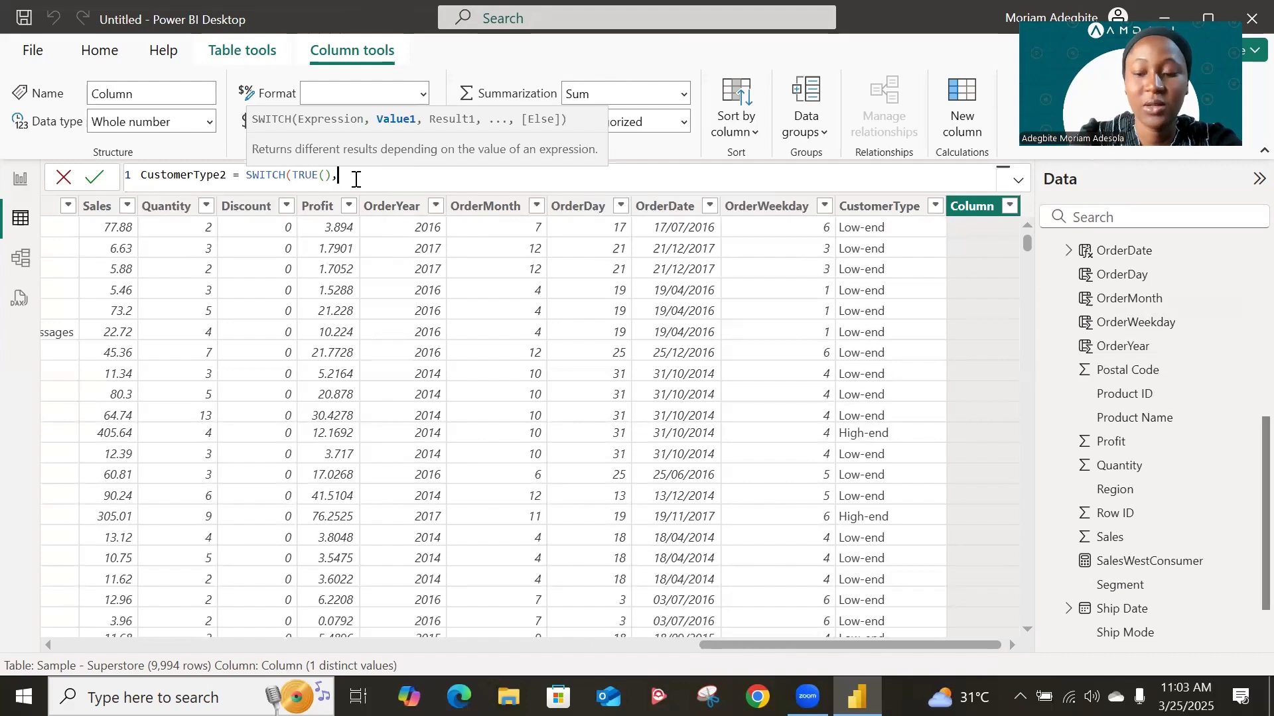
click(1018, 179)
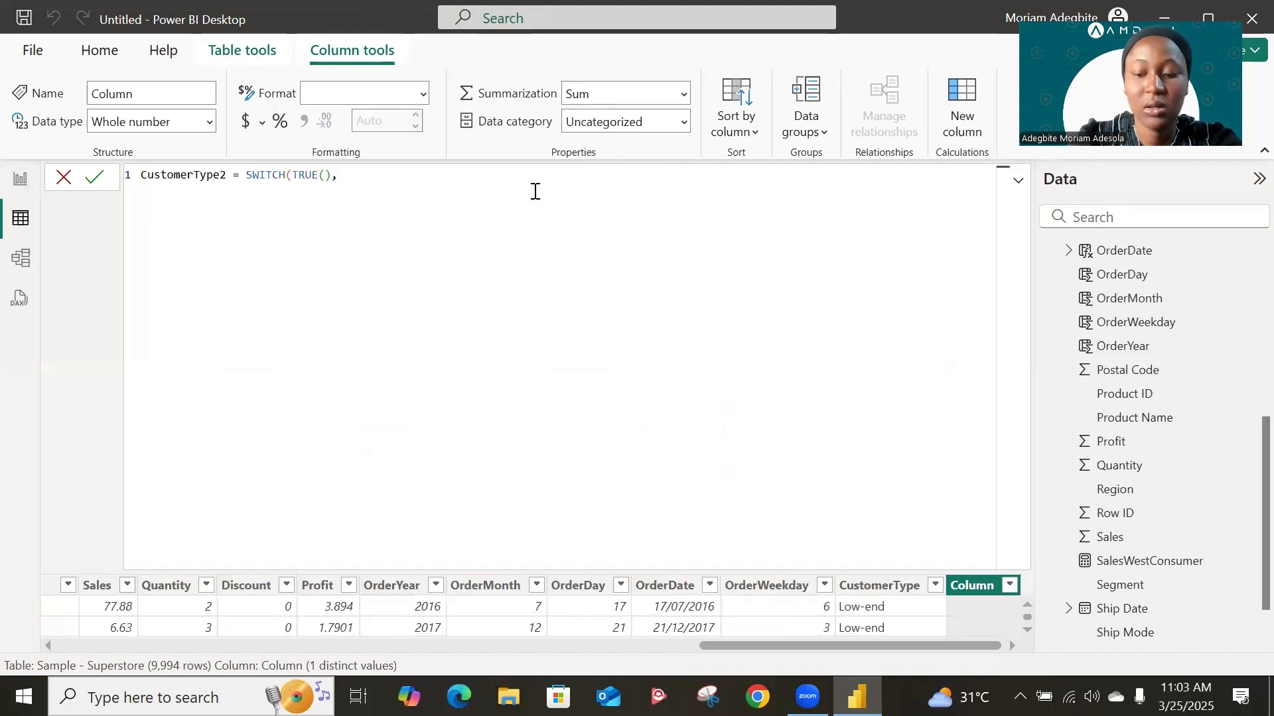
key(shift+Return)
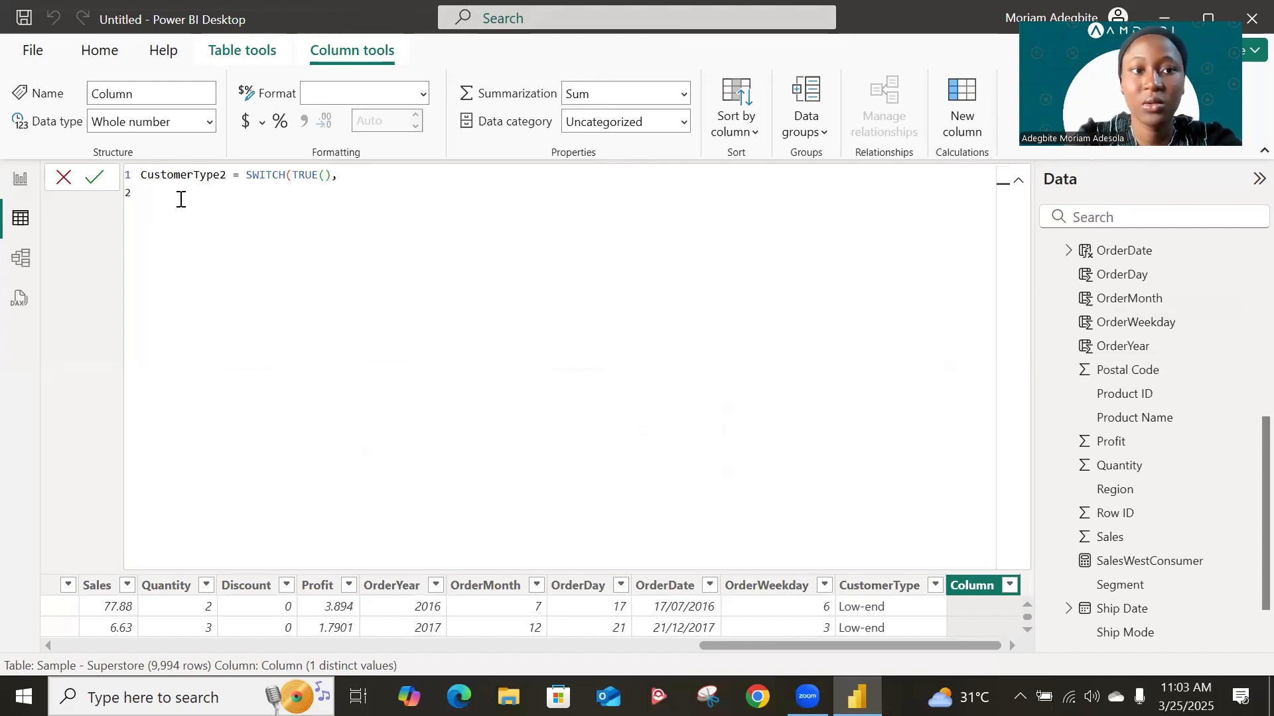
Enter 'Sample - Superstore'[Sales] <= 50 as the first SWITCH condition with "Low-end" as its result.
text(sale)
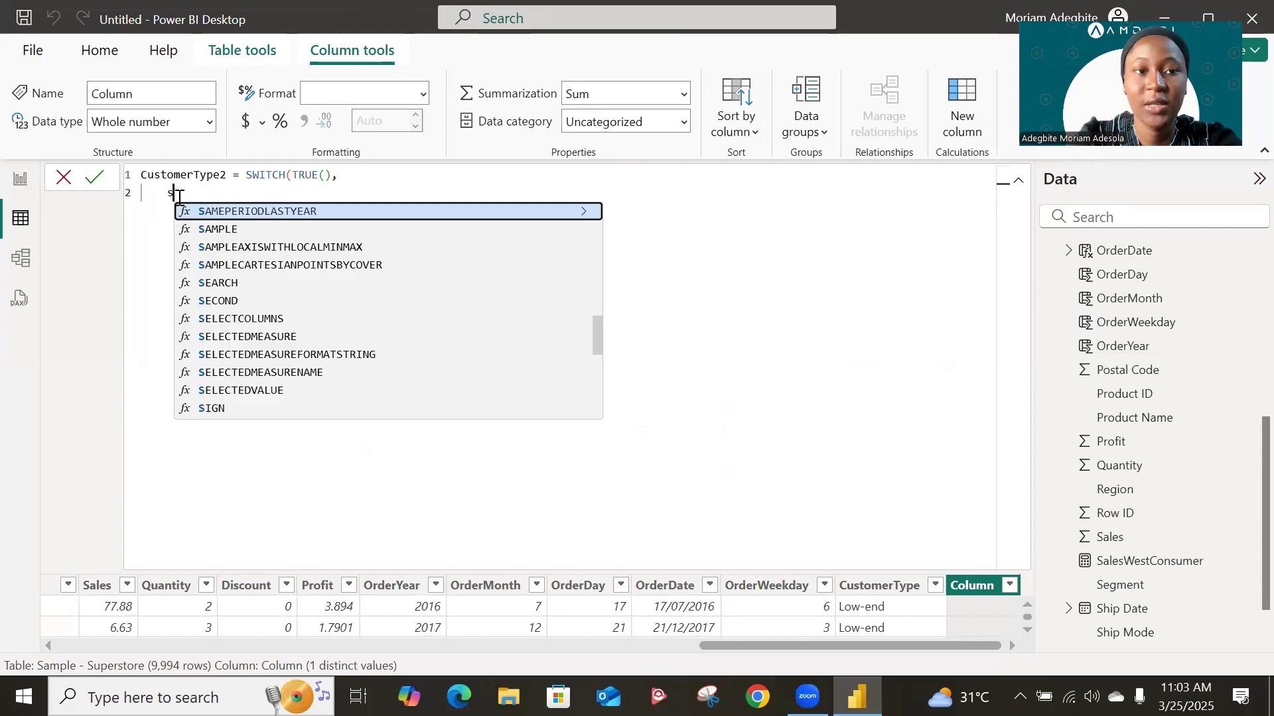
key(Up)
key(Up)
key(Up)
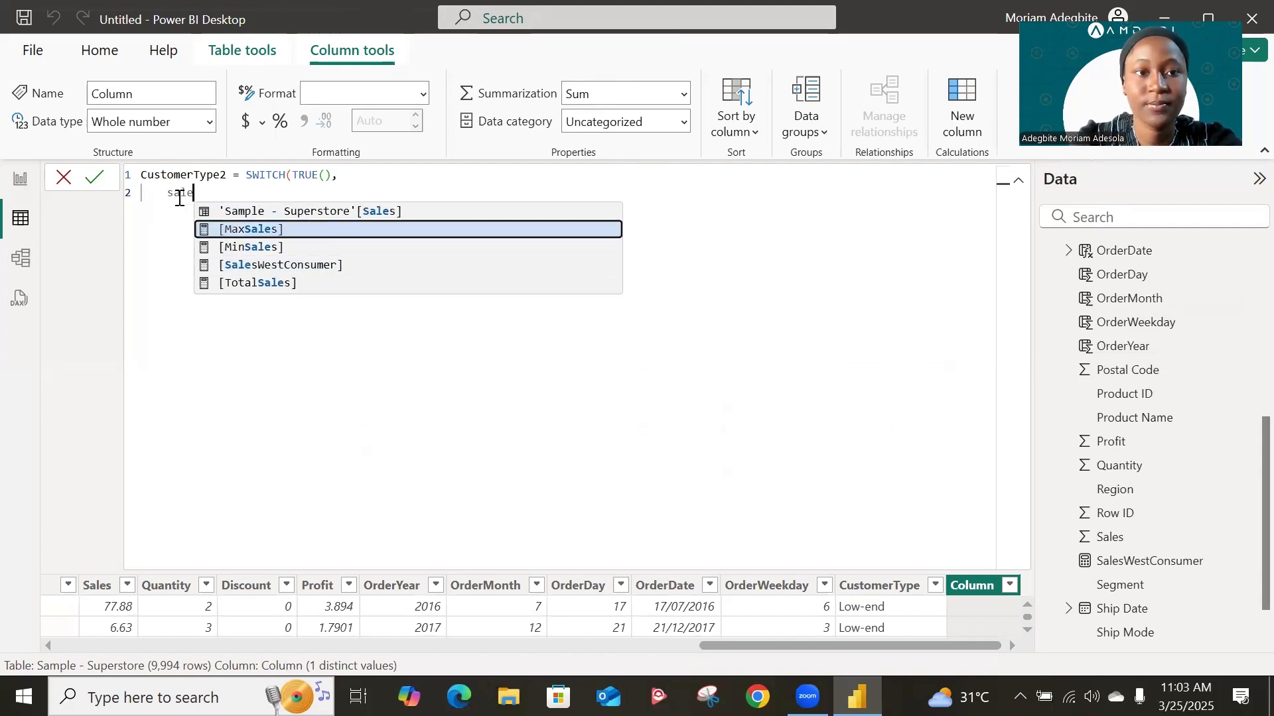
key(Tab)
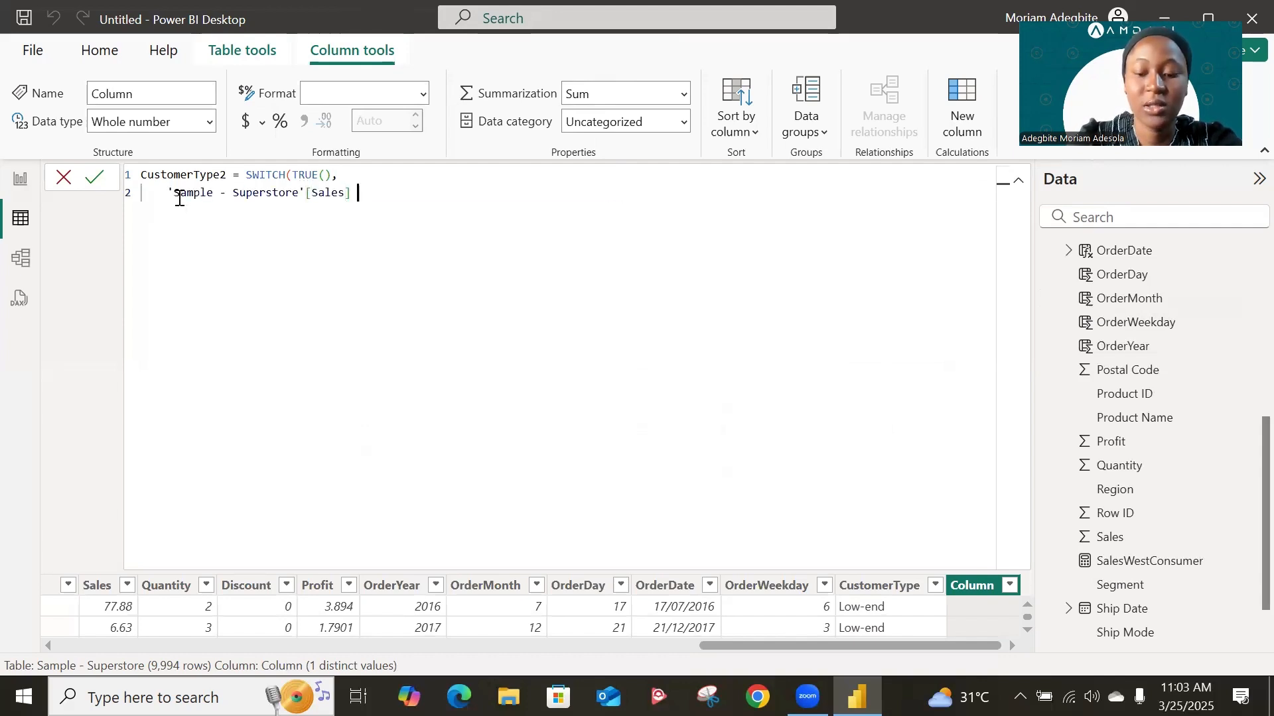
text(<= )
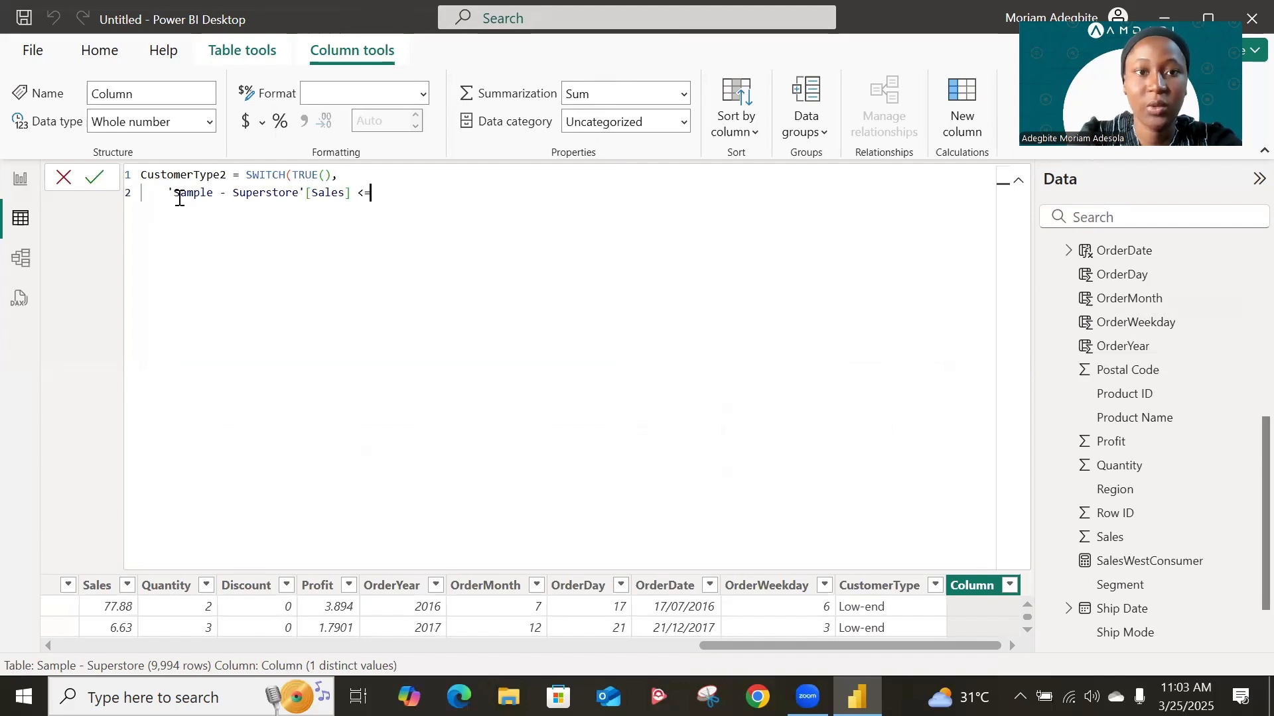
text(50)
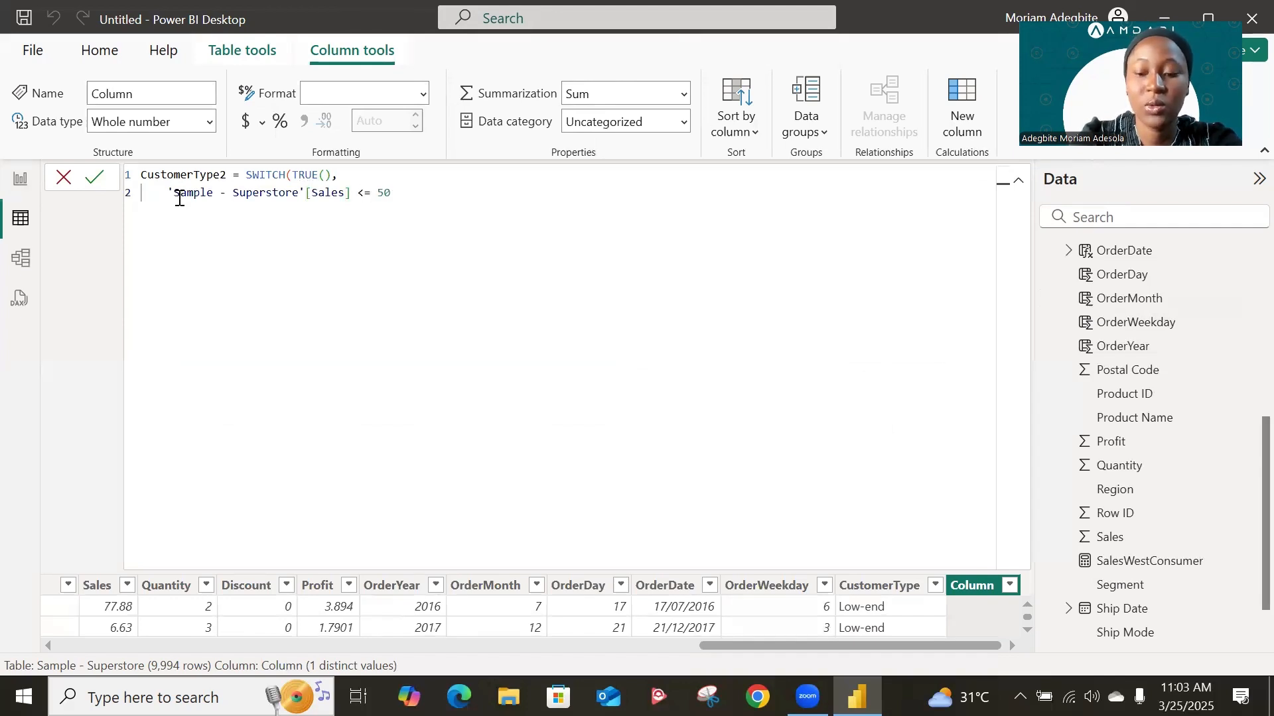
text(,)
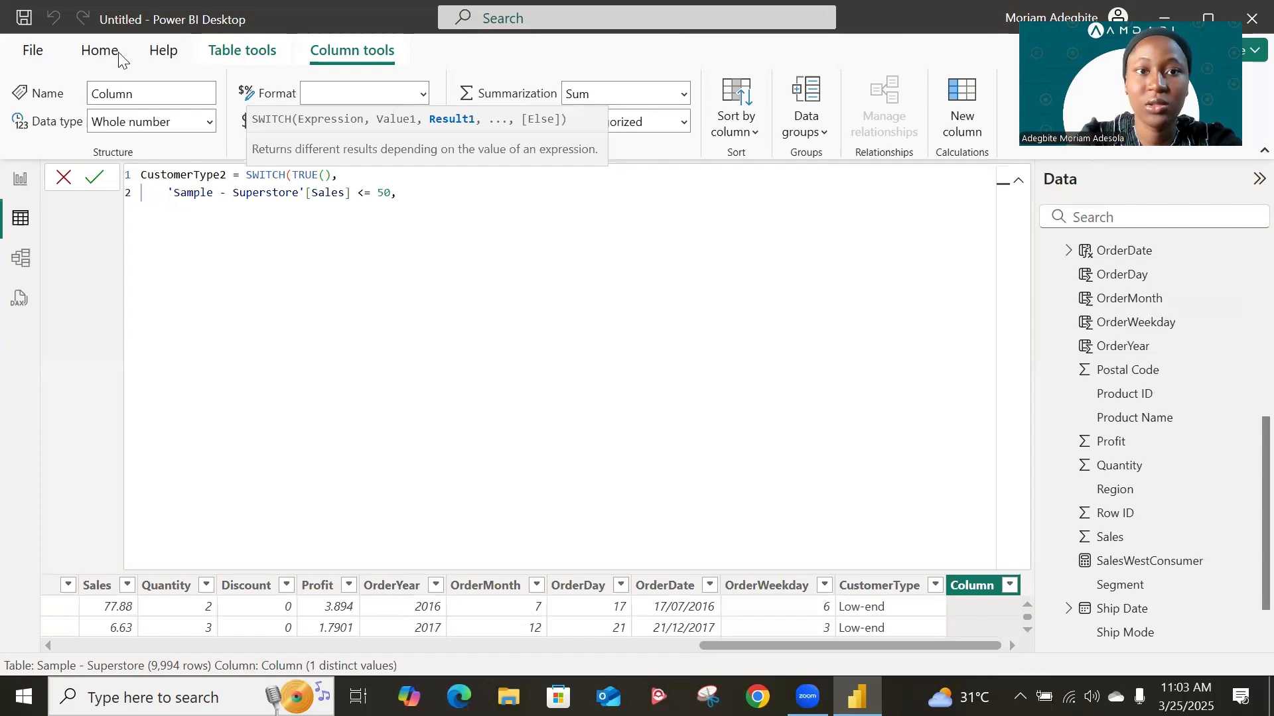
text( "Low-end",     )
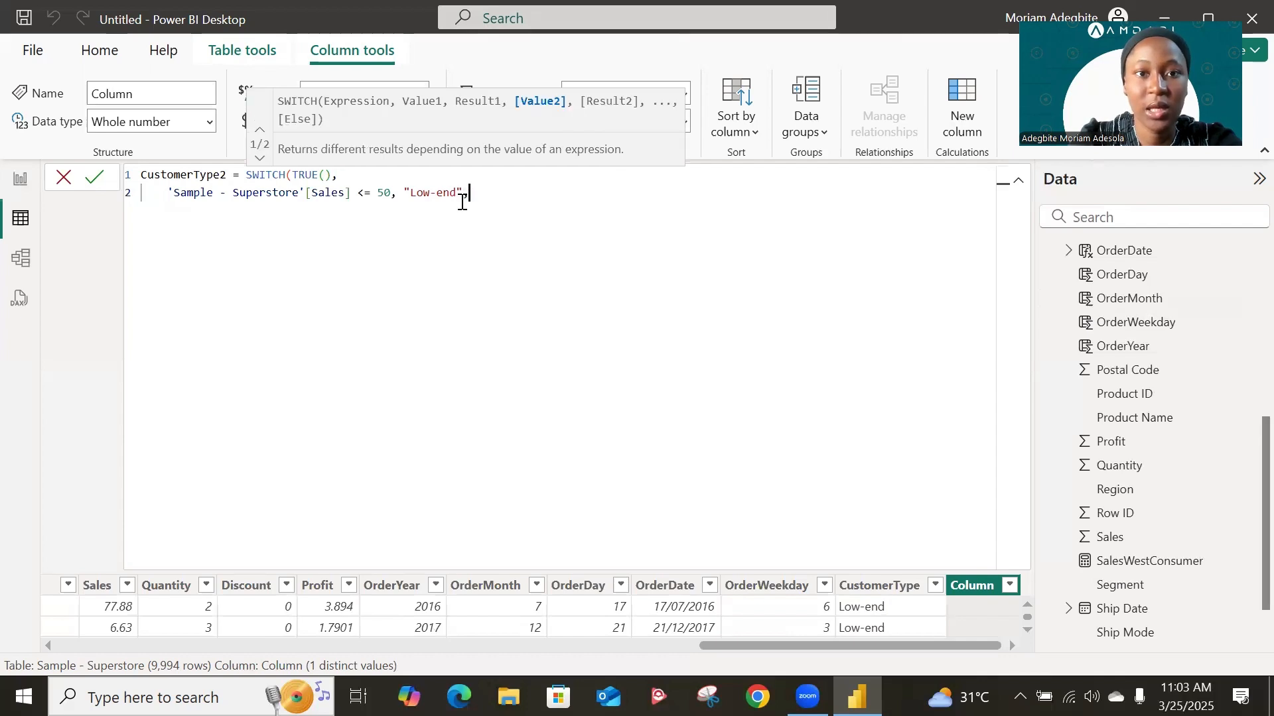
Enter 'Sample - Superstore'[Sales] <= 100 as the second SWITCH condition with "Medium-end" as its result, and start a new line.
text(sale)
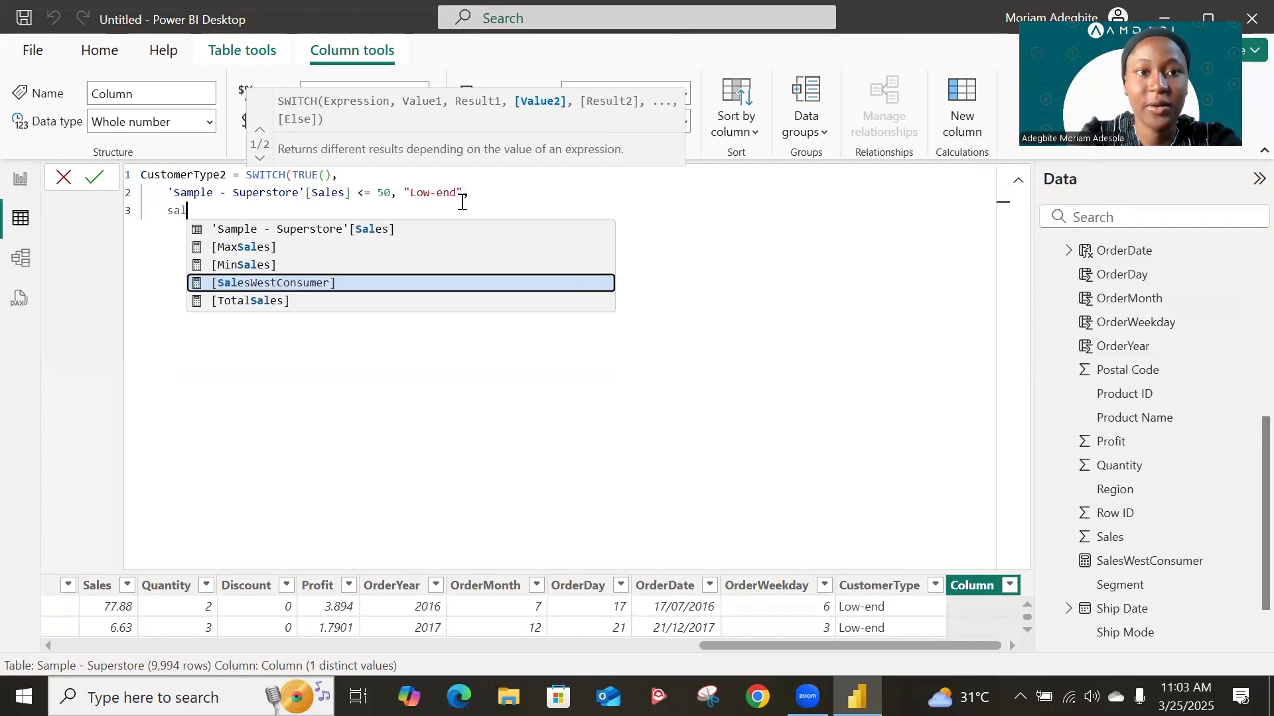
key(Up)
key(Up)
key(Up)
key(Tab)
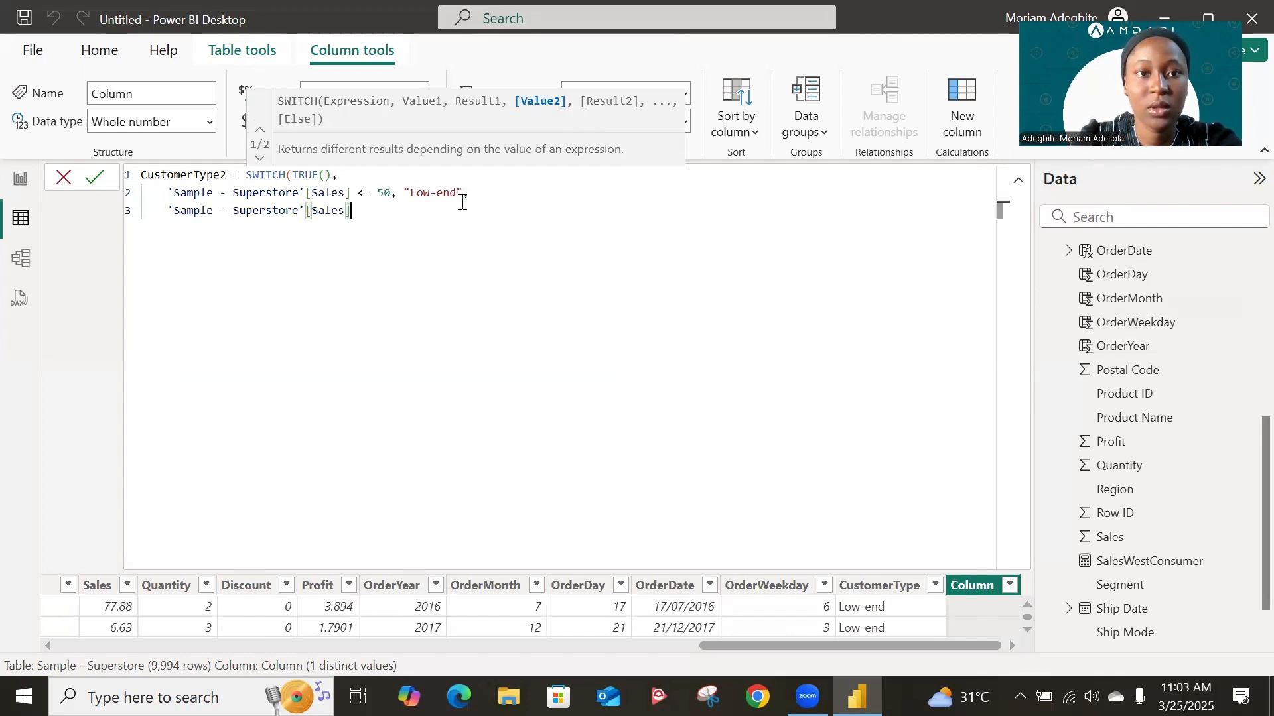
text(<= 100)
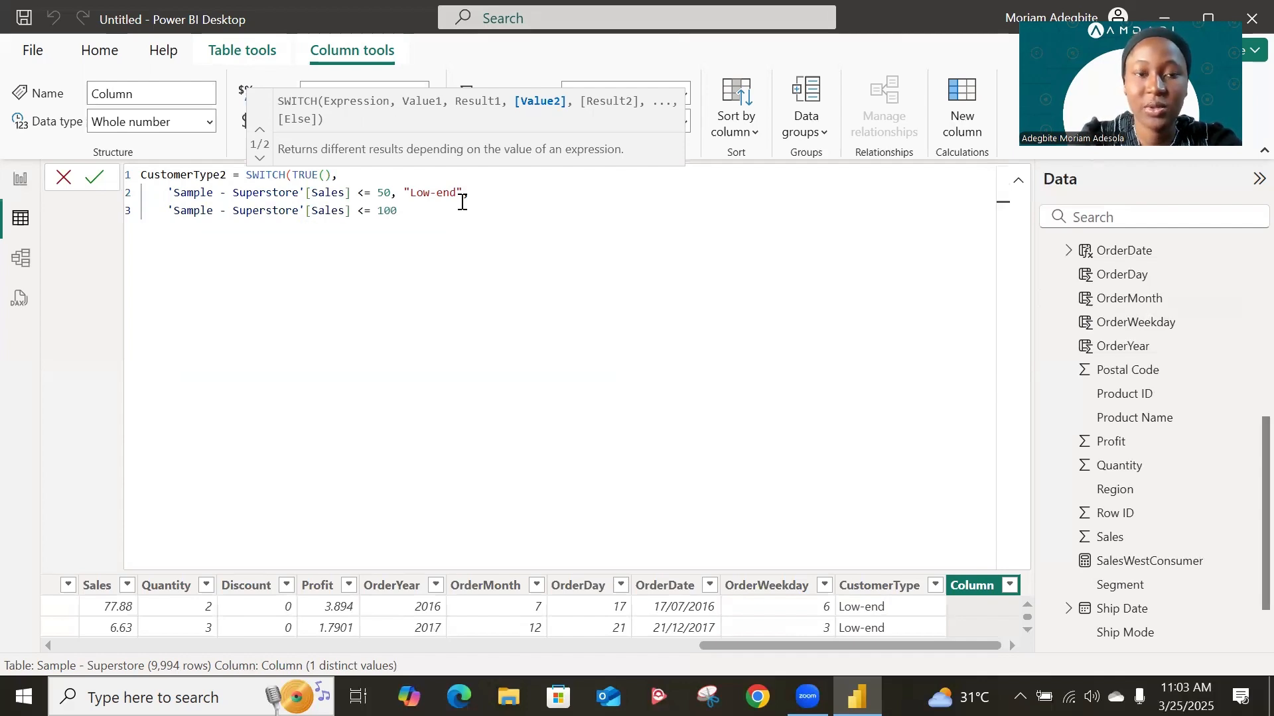
text(, "M)
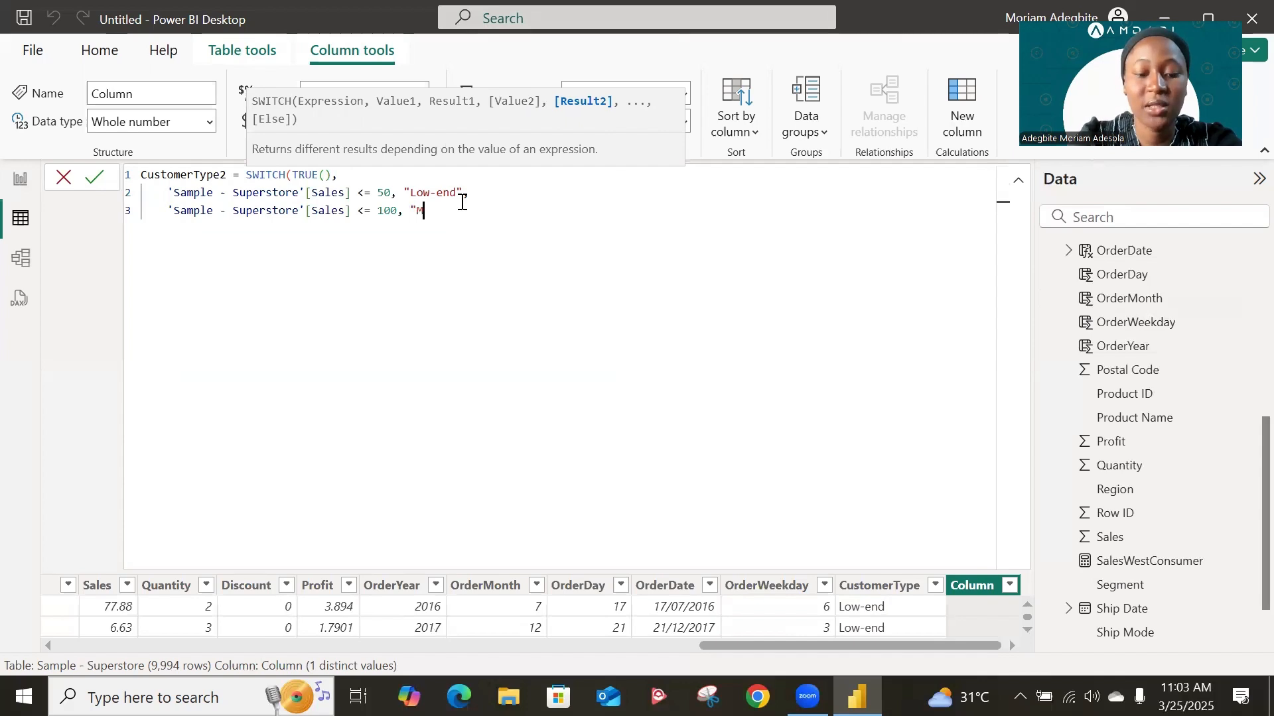
text(edium-end")
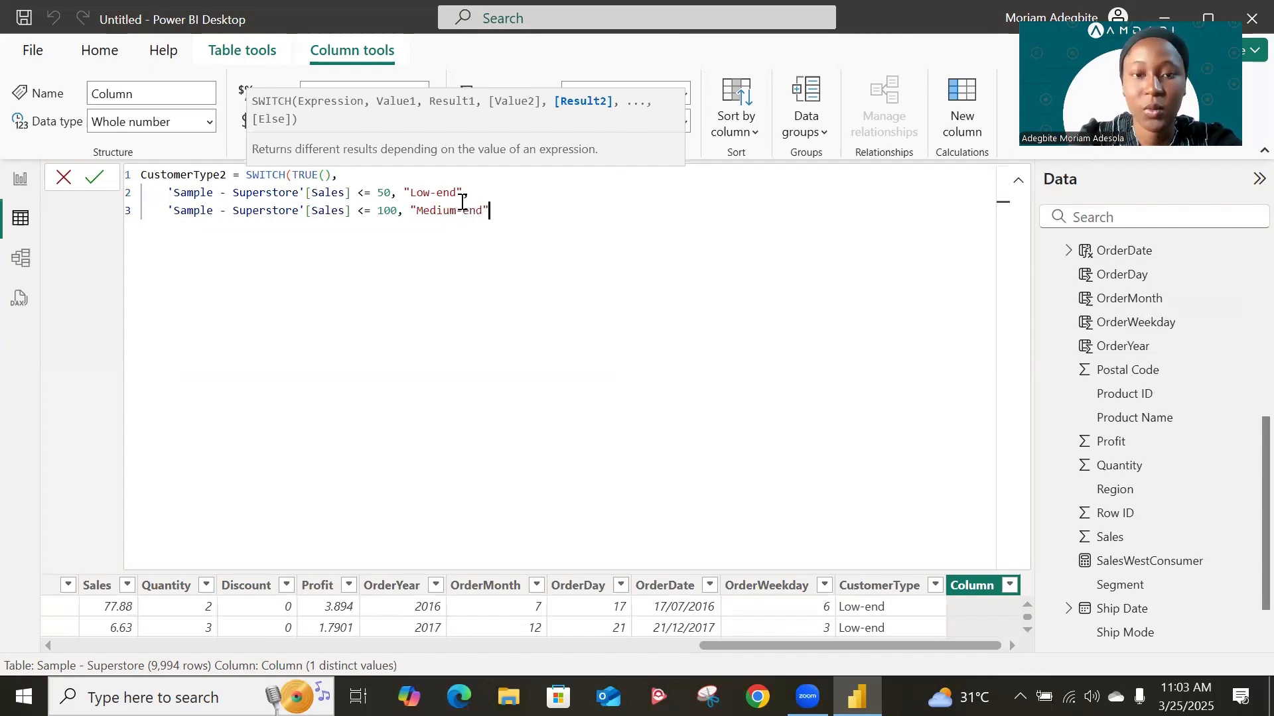
text(,)
key(Return)
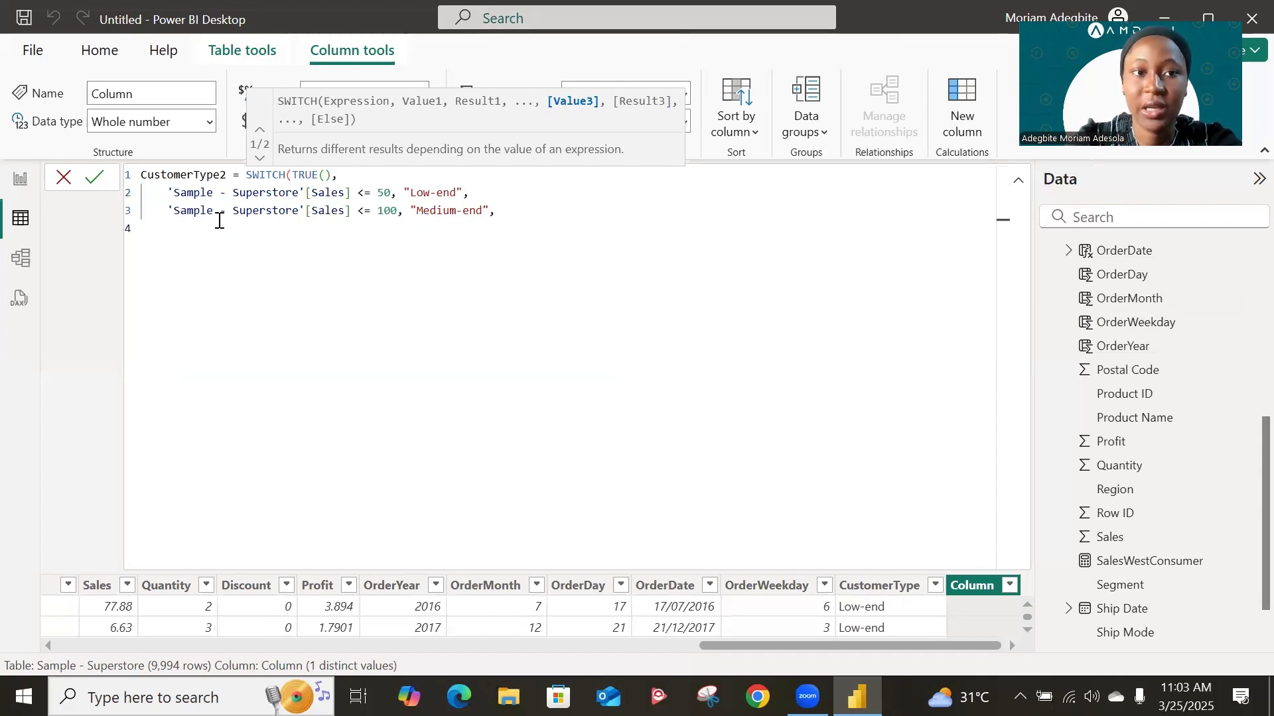
Finish the SWITCH formula with "High-end" as the fallback result, commit it, and collapse the formula editor to show the new column.
key(Tab)
text("Hi)
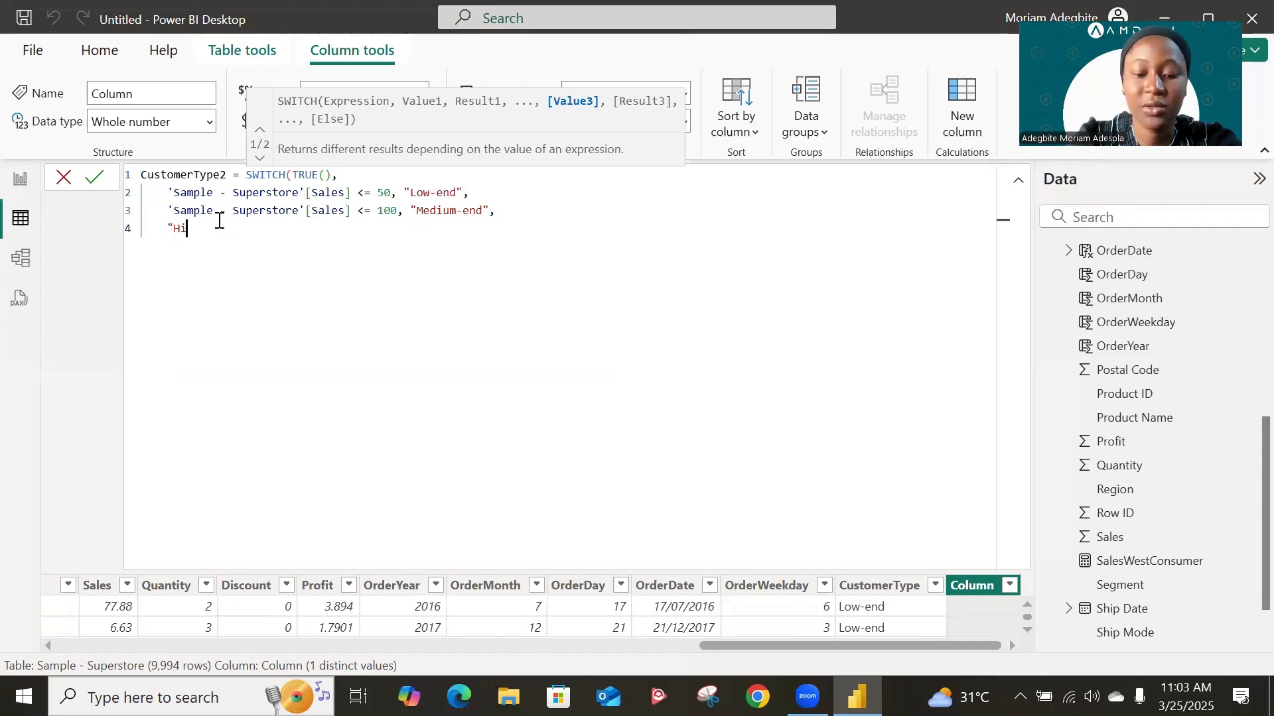
text(gh-end)
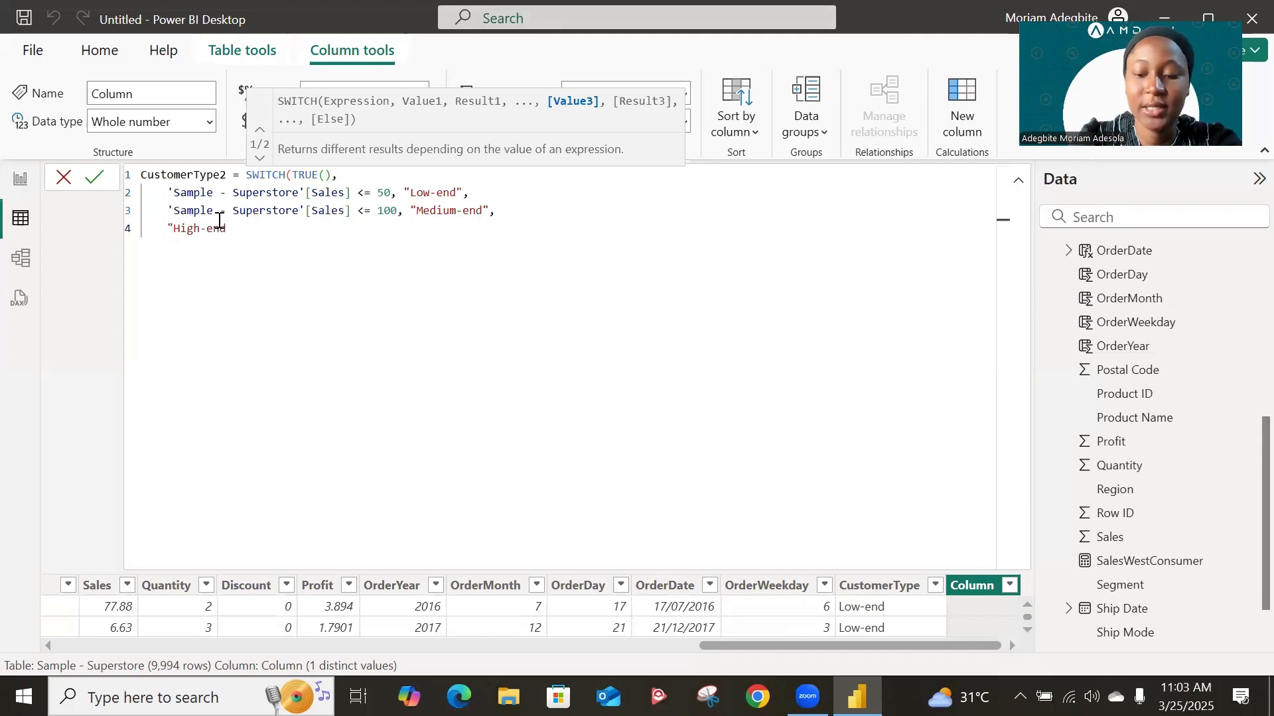
text("))
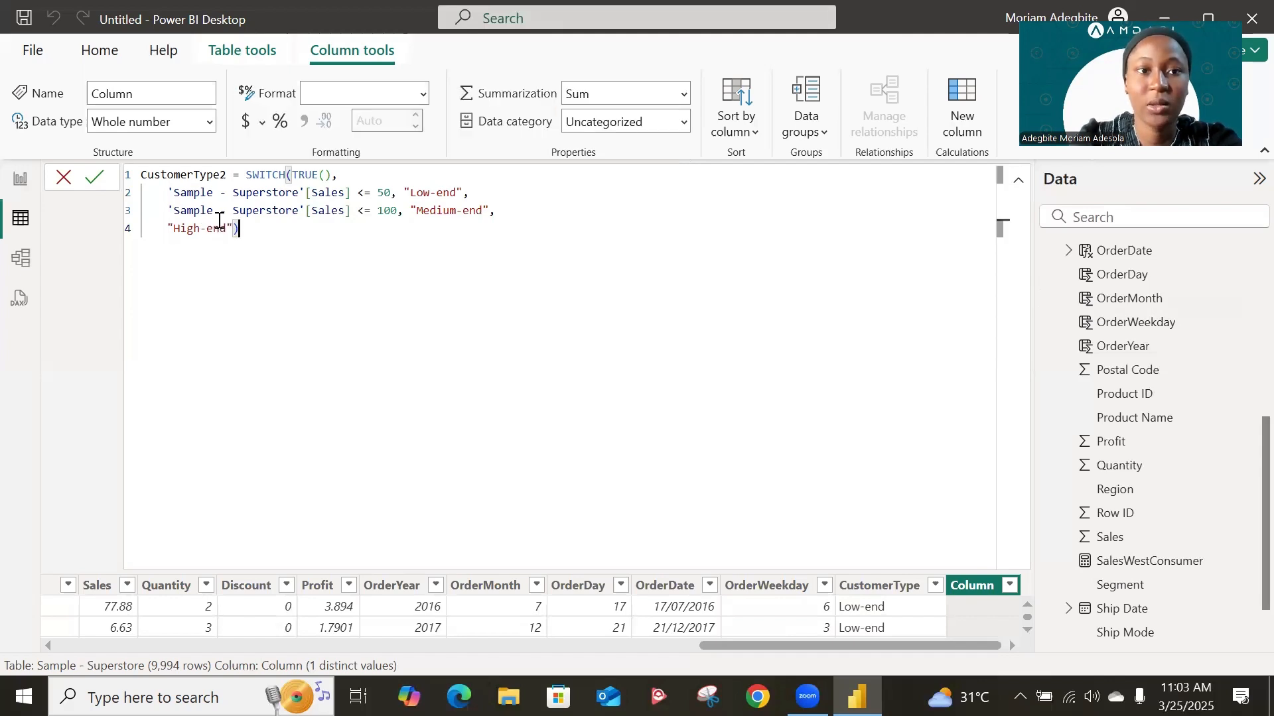
key(Return)
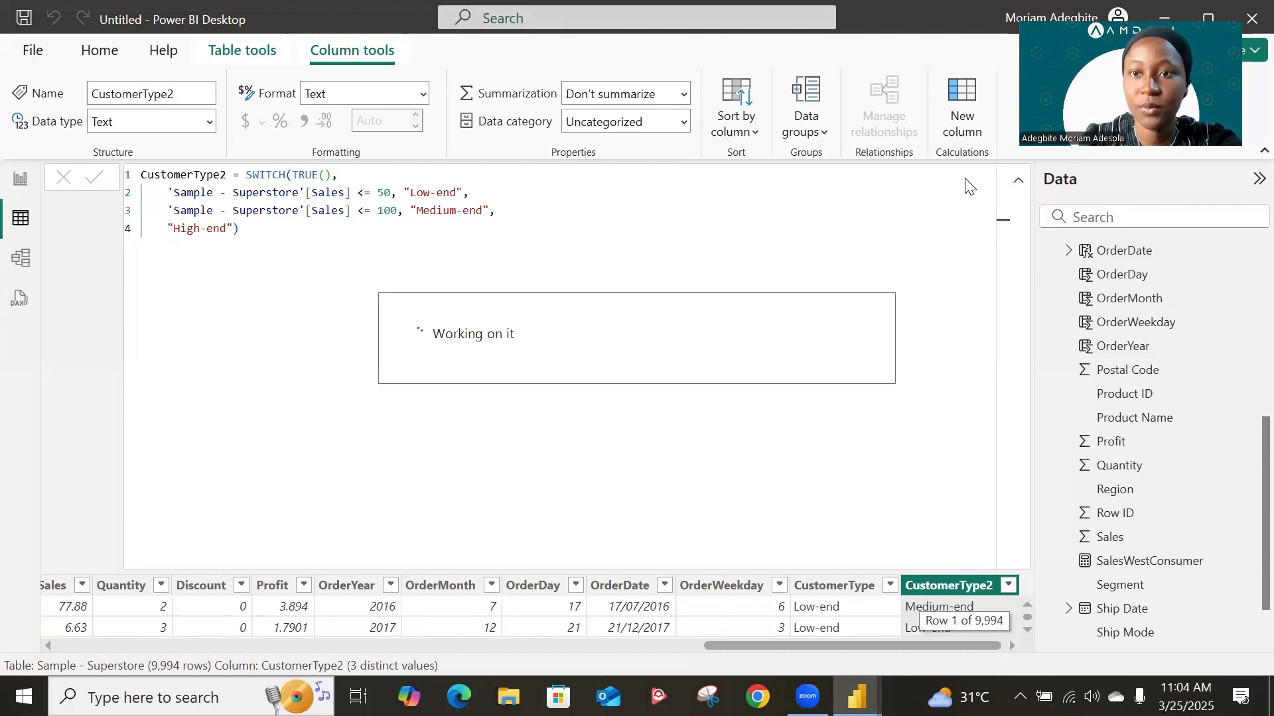
click(1018, 180)
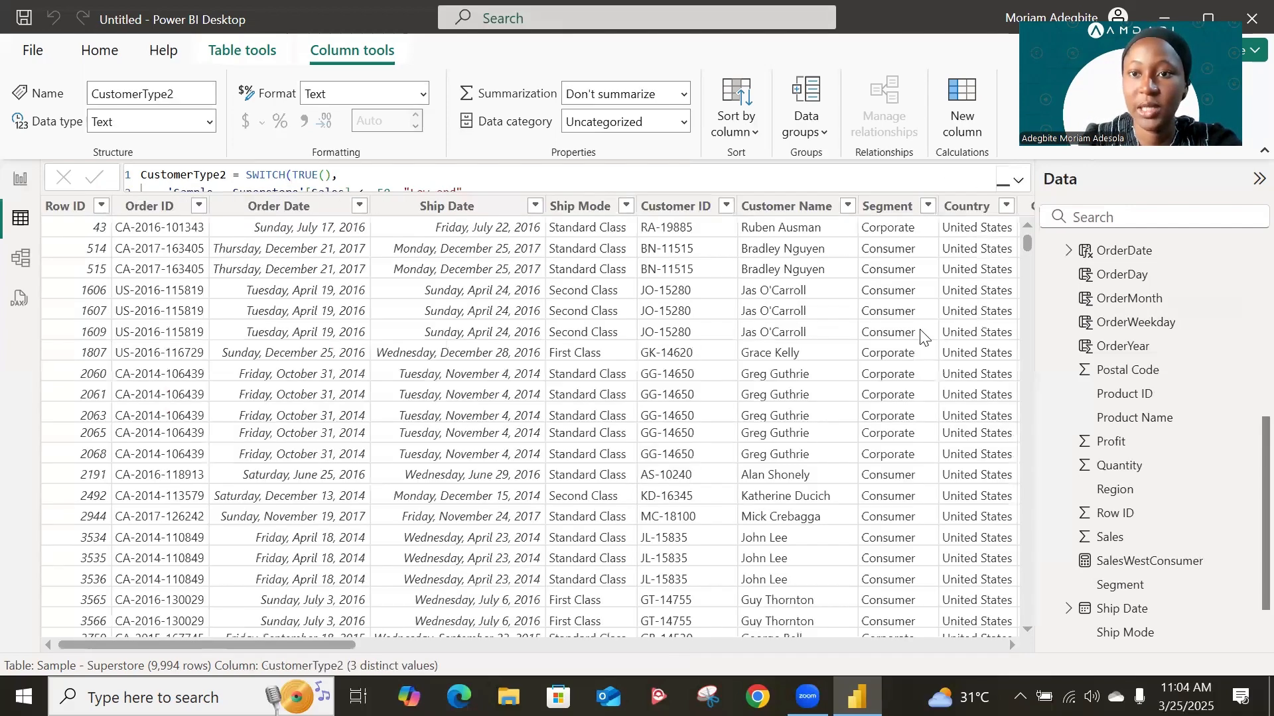
scroll(923, 337, right, 5)
scroll(909, 236, right, 3)
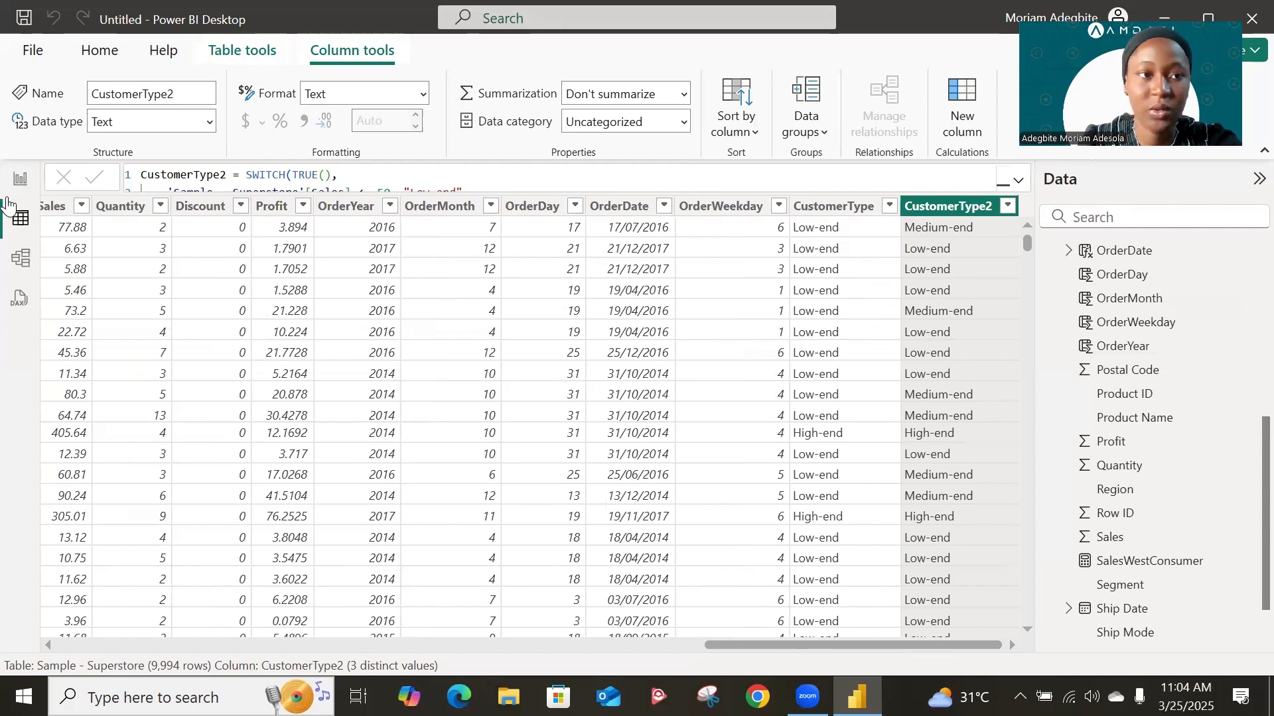
In the report view, replace CustomerType with CustomerType2 on the X-axis of the customer count chart.
click(20, 179)
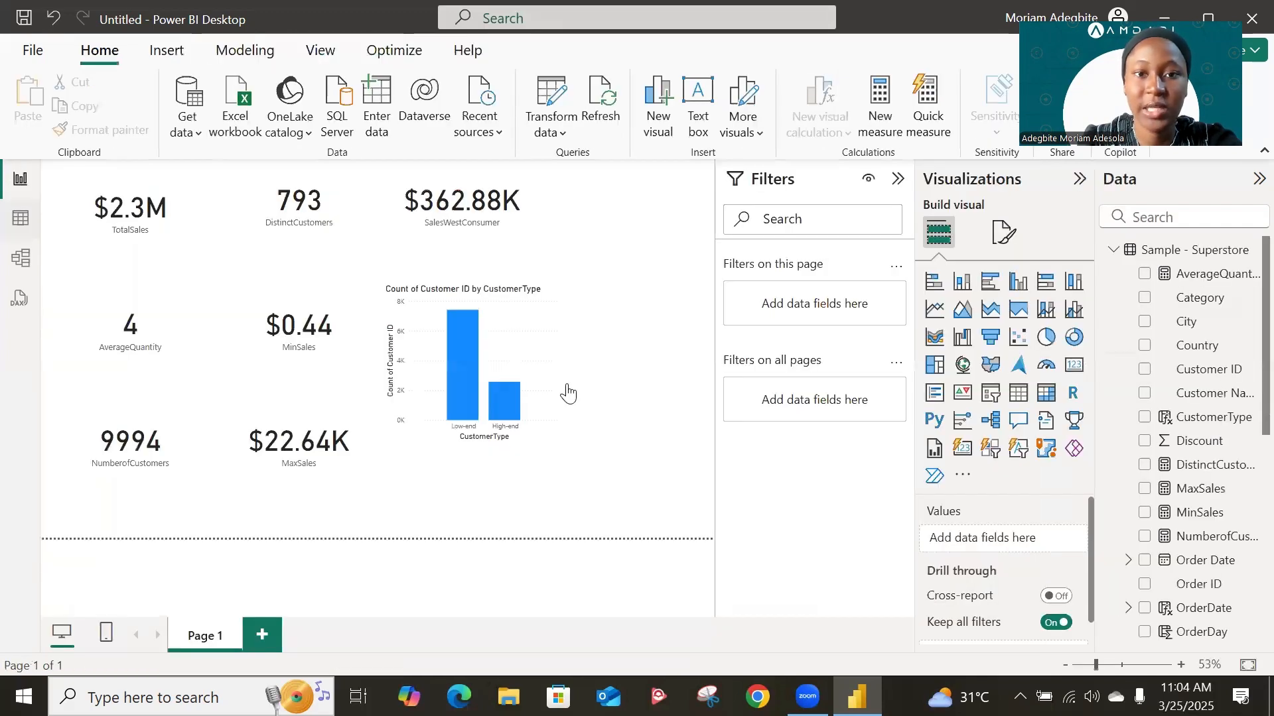
click(545, 323)
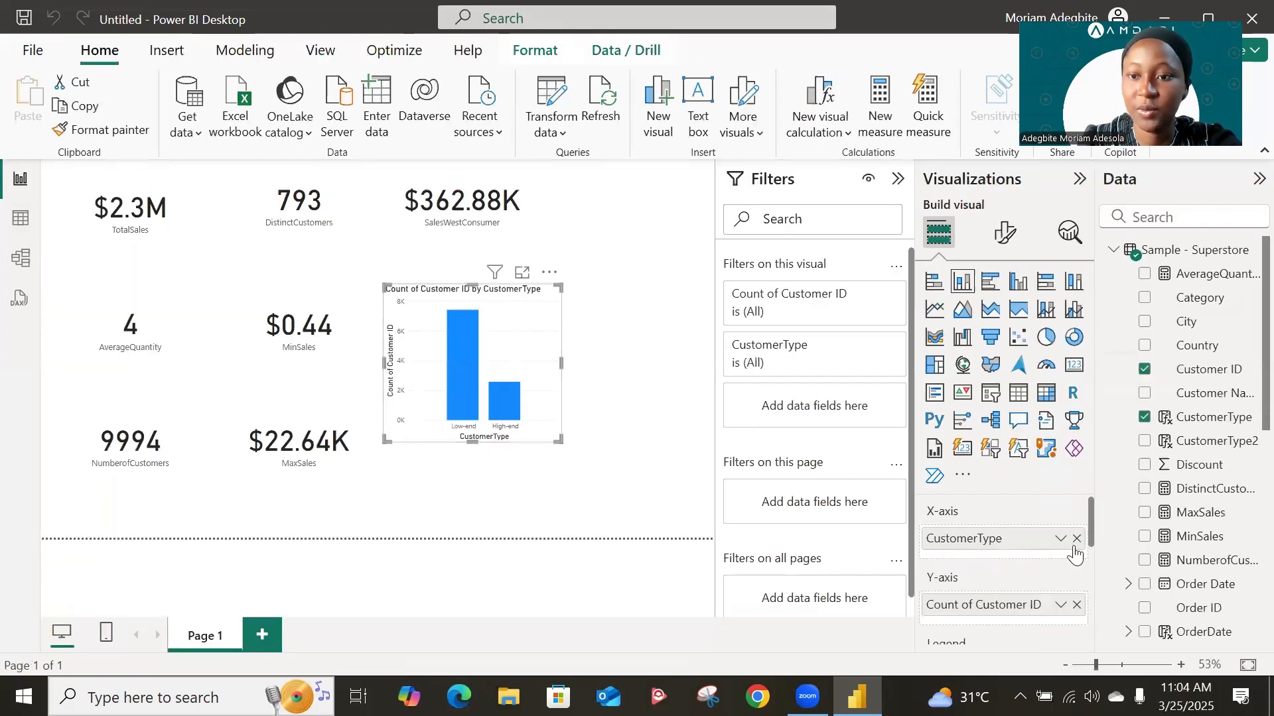
drag(1216, 539, 1216, 538)
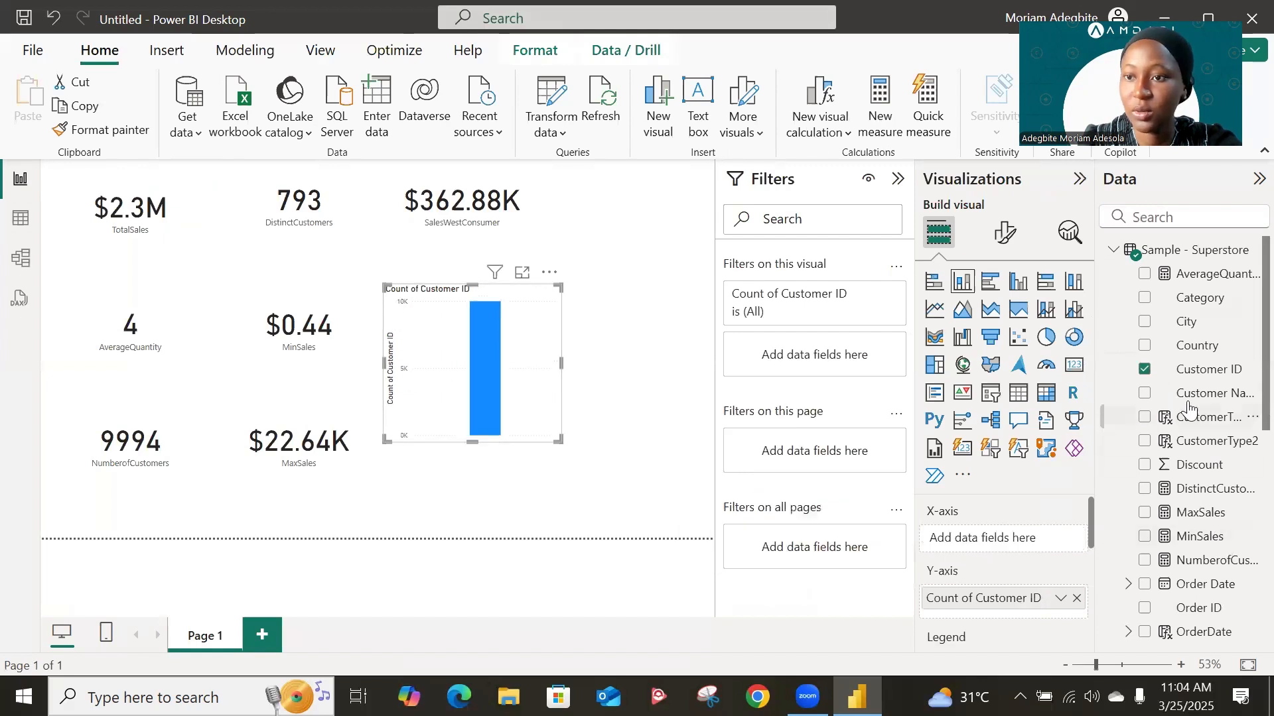
drag(1162, 448, 995, 539)
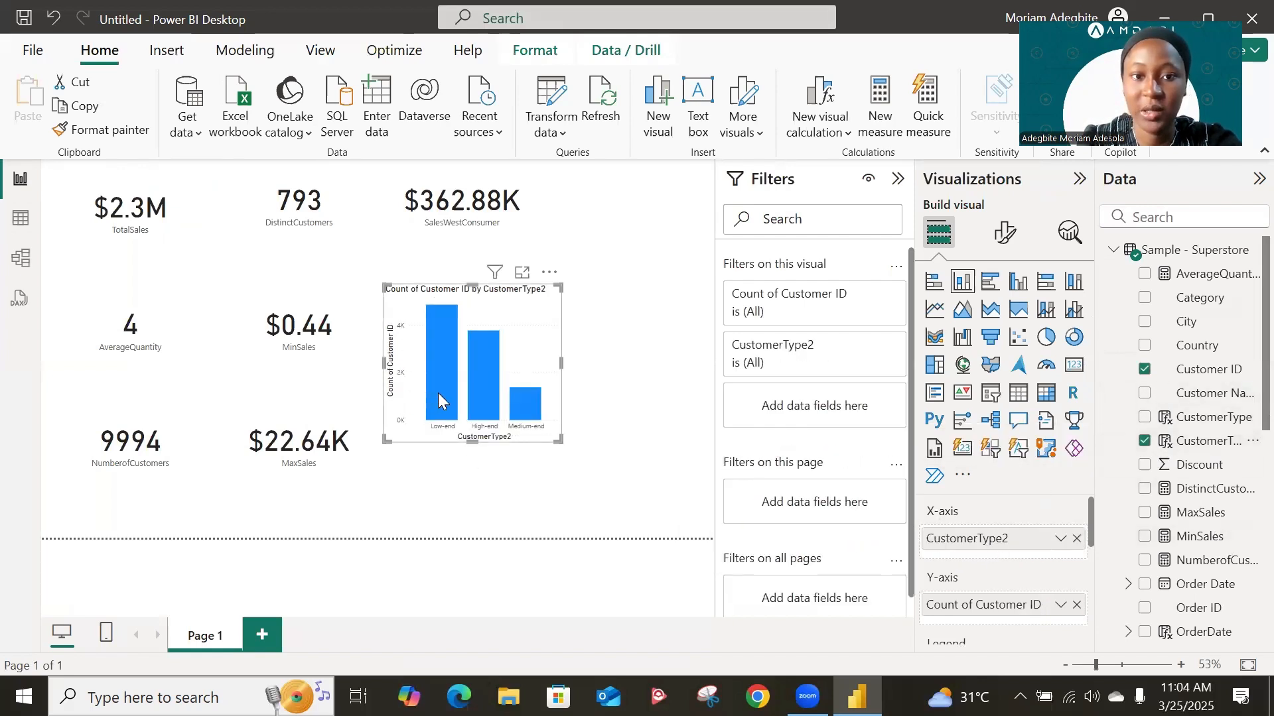
click(602, 343)
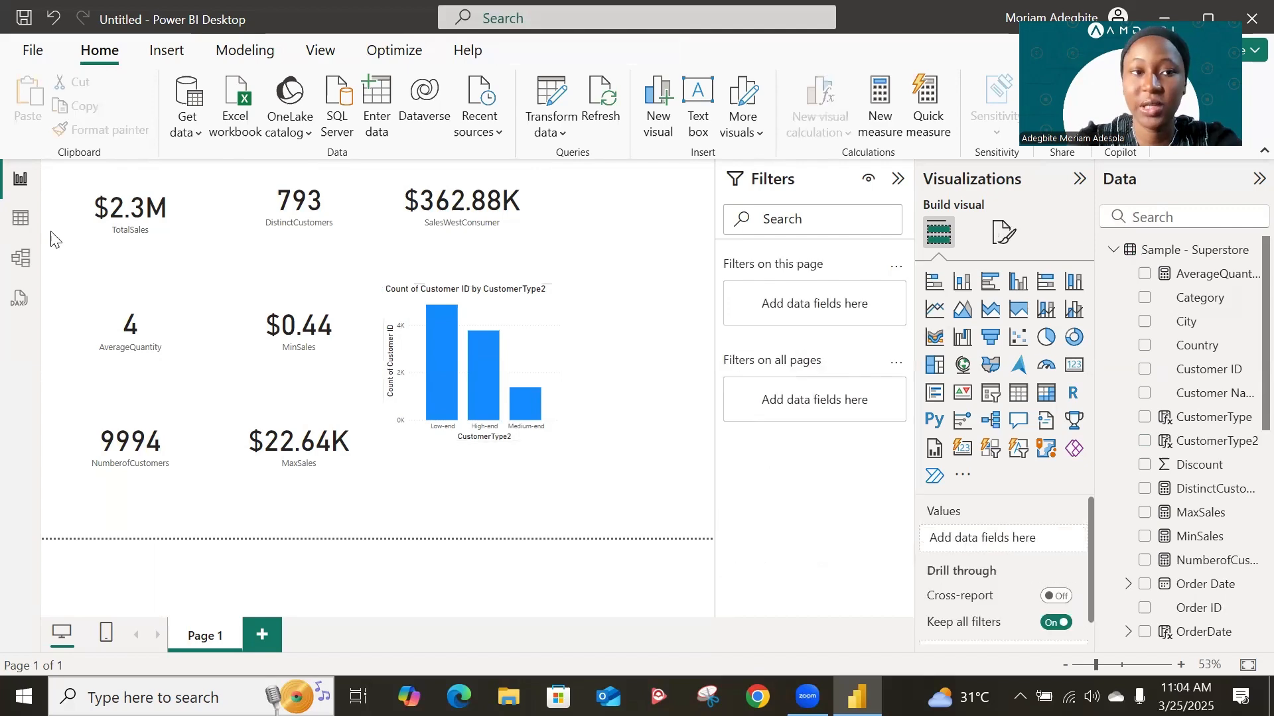
Return to the table view, add another calculated column to the Superstore table, and name it Premium.
click(19, 218)
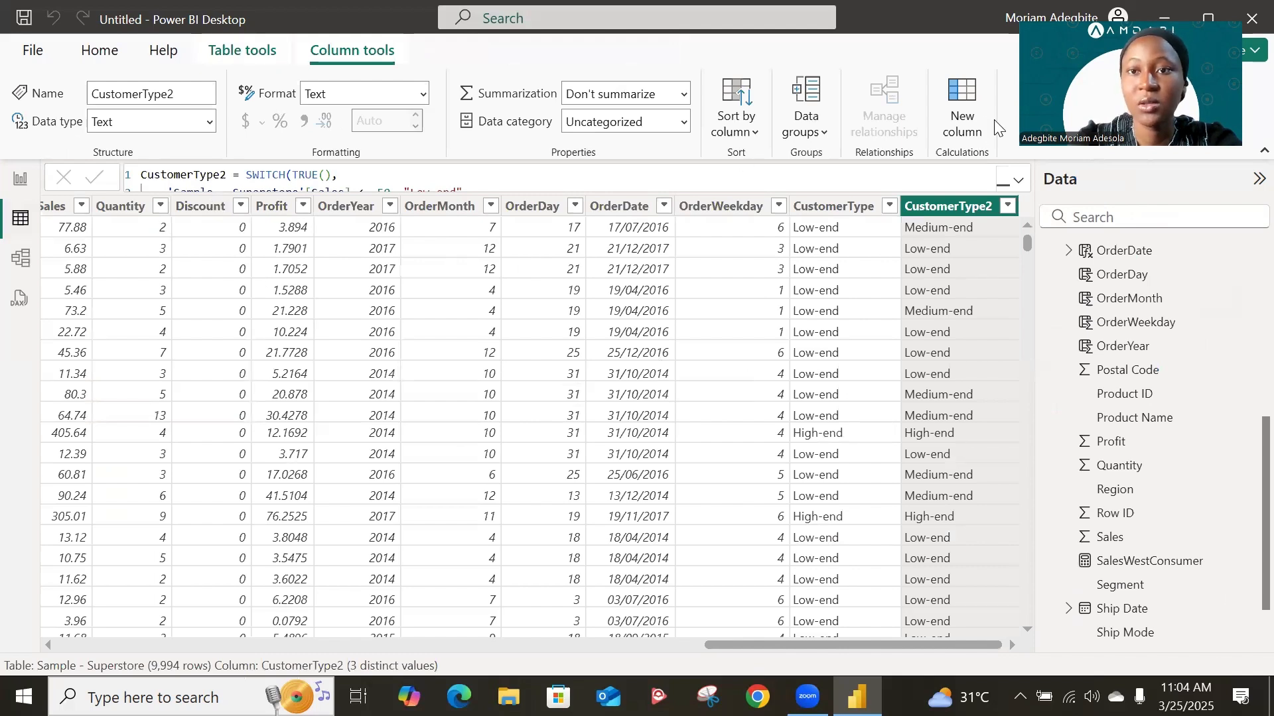
click(972, 118)
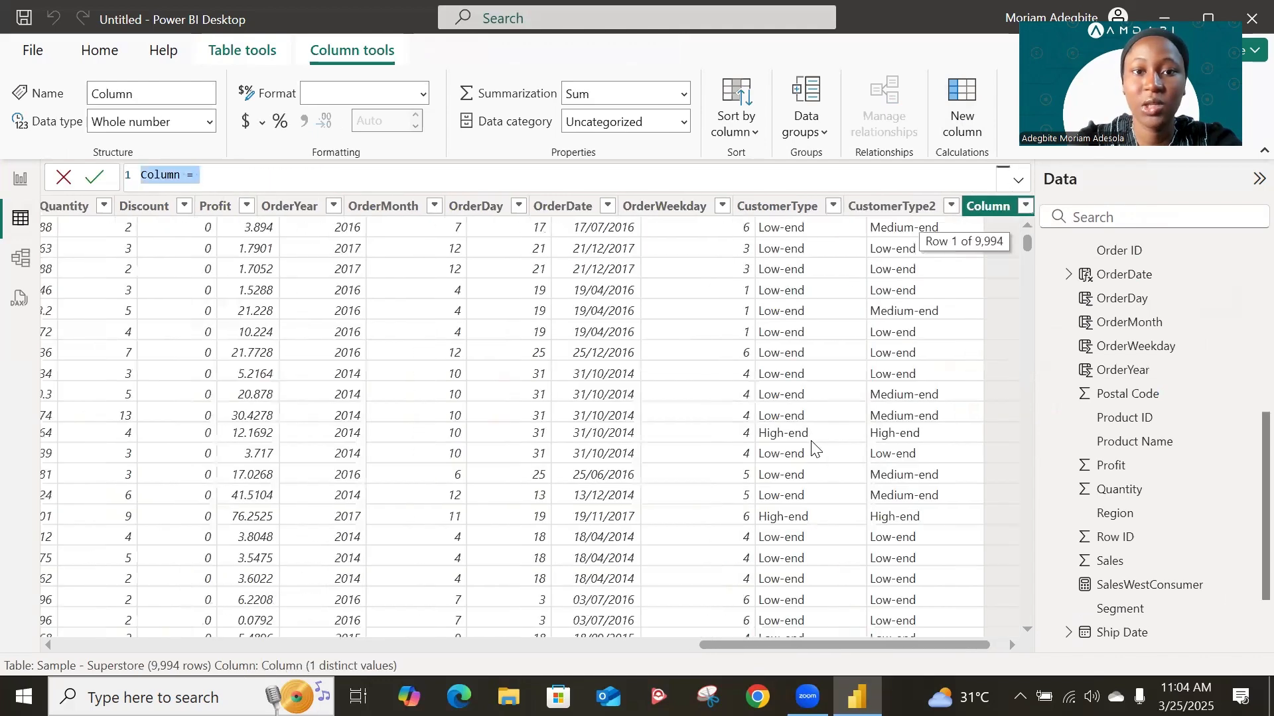
scroll(815, 450, left, 3)
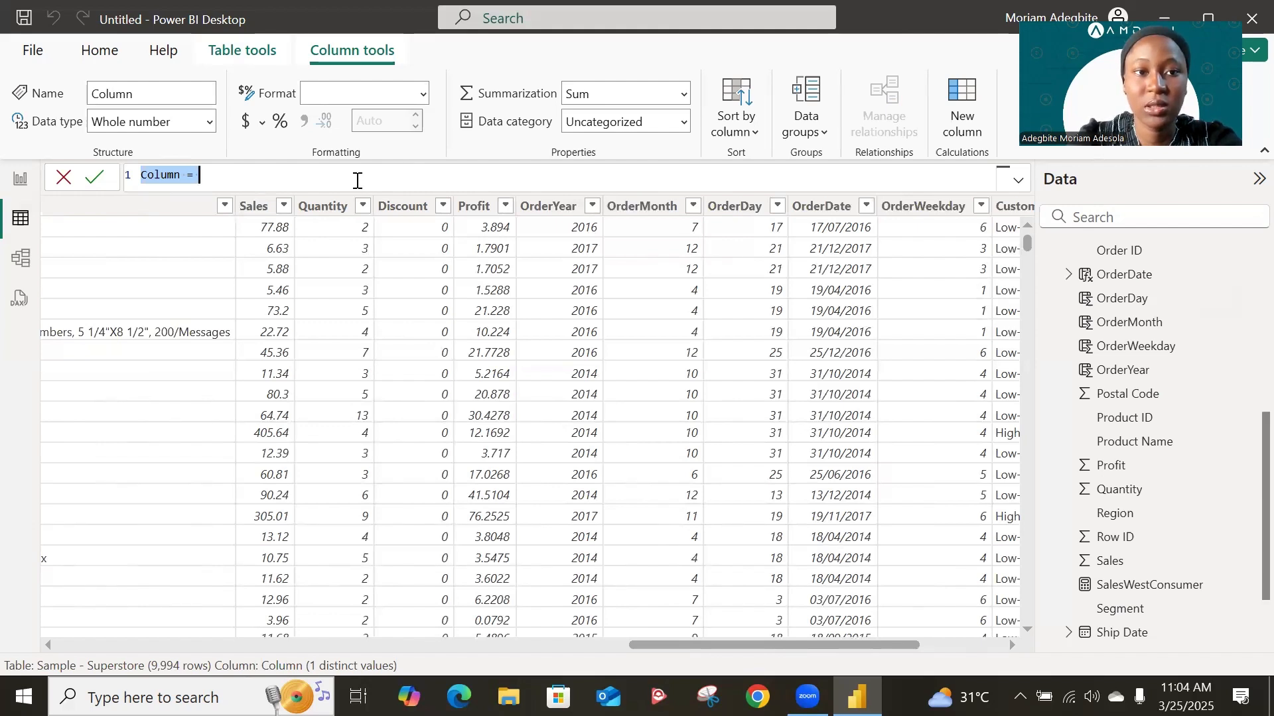
text(Sales)
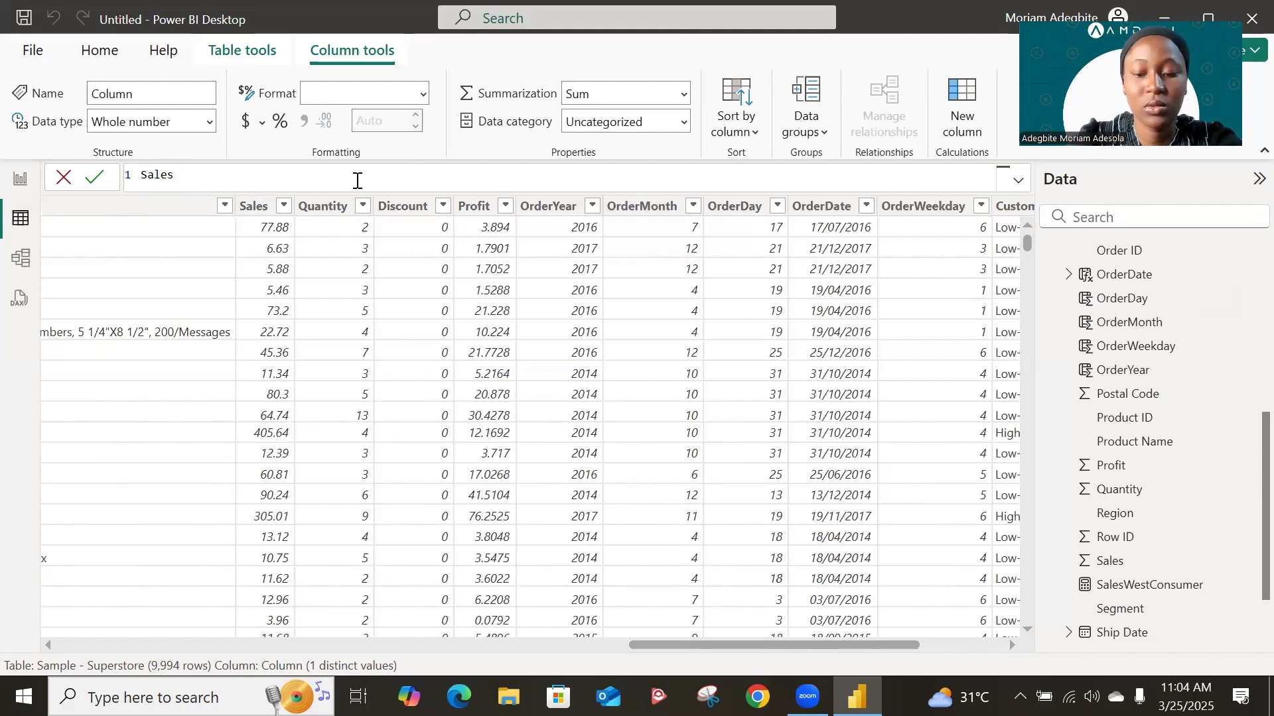
key(BackSpace)
key(BackSpace)
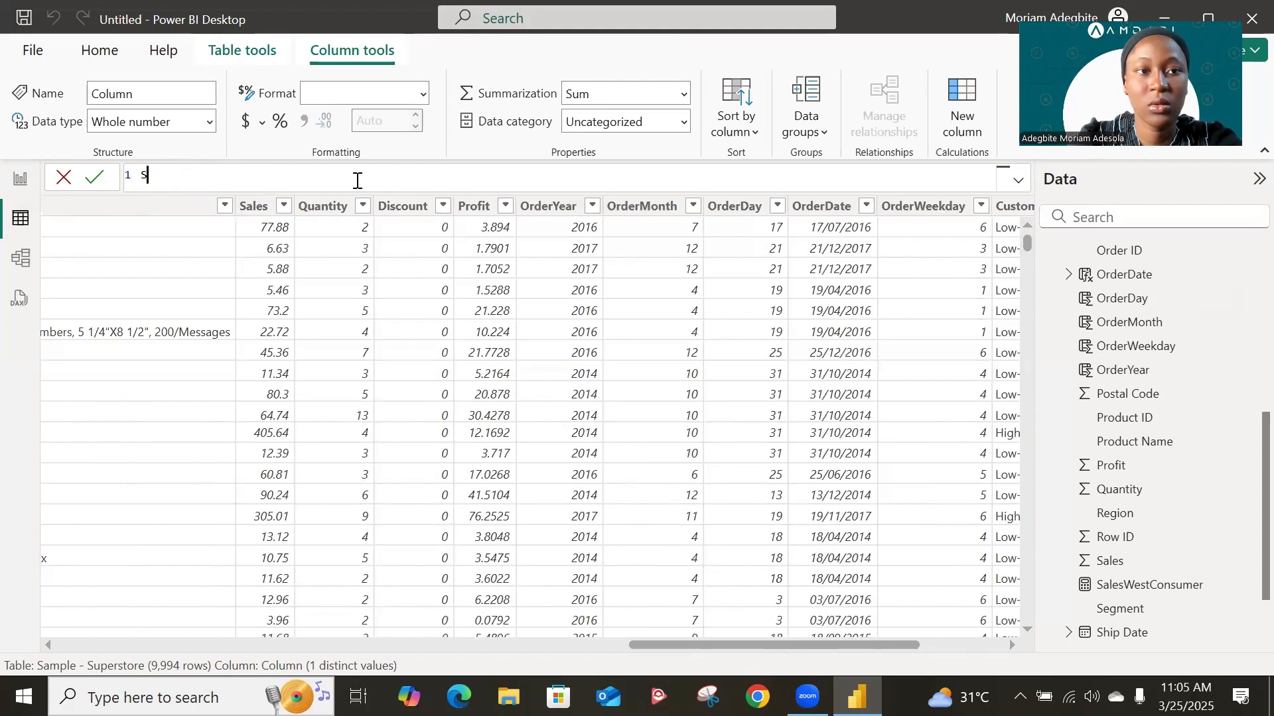
text(Premium)
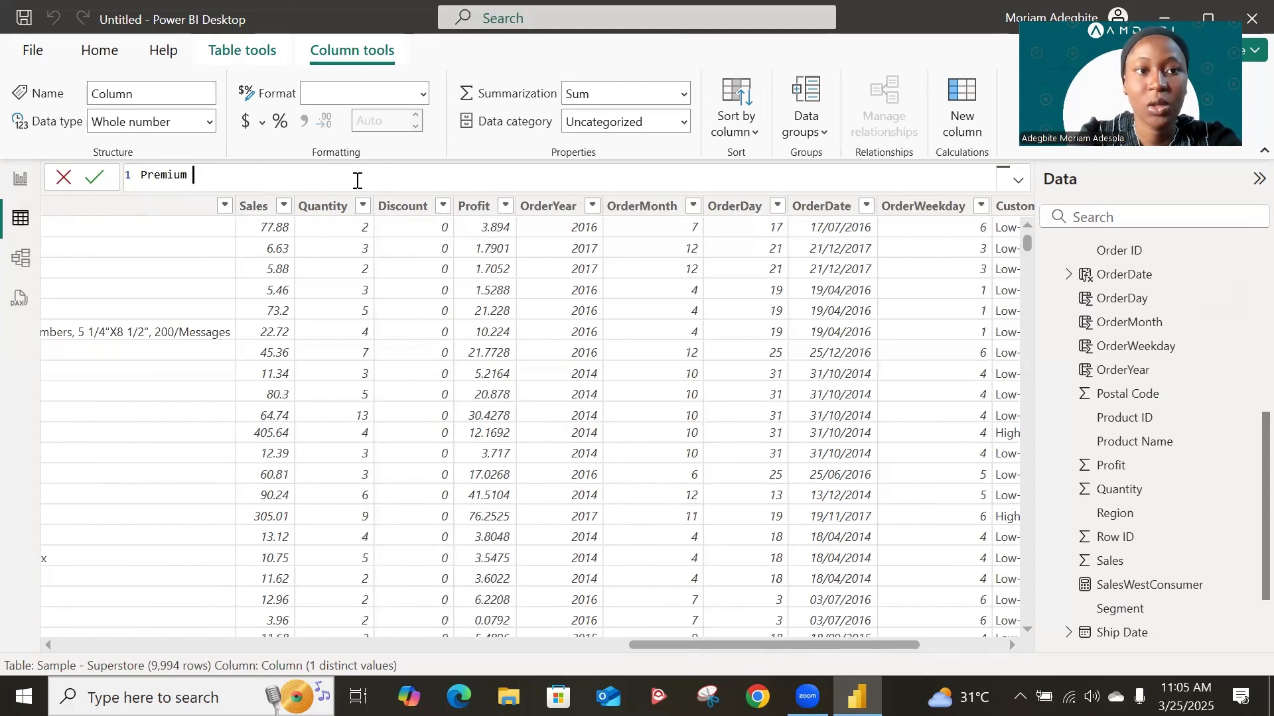
Begin the Premium formula with AND, using 'Sample - Superstore'[Sales] >200 as the first condition.
text( = AND()
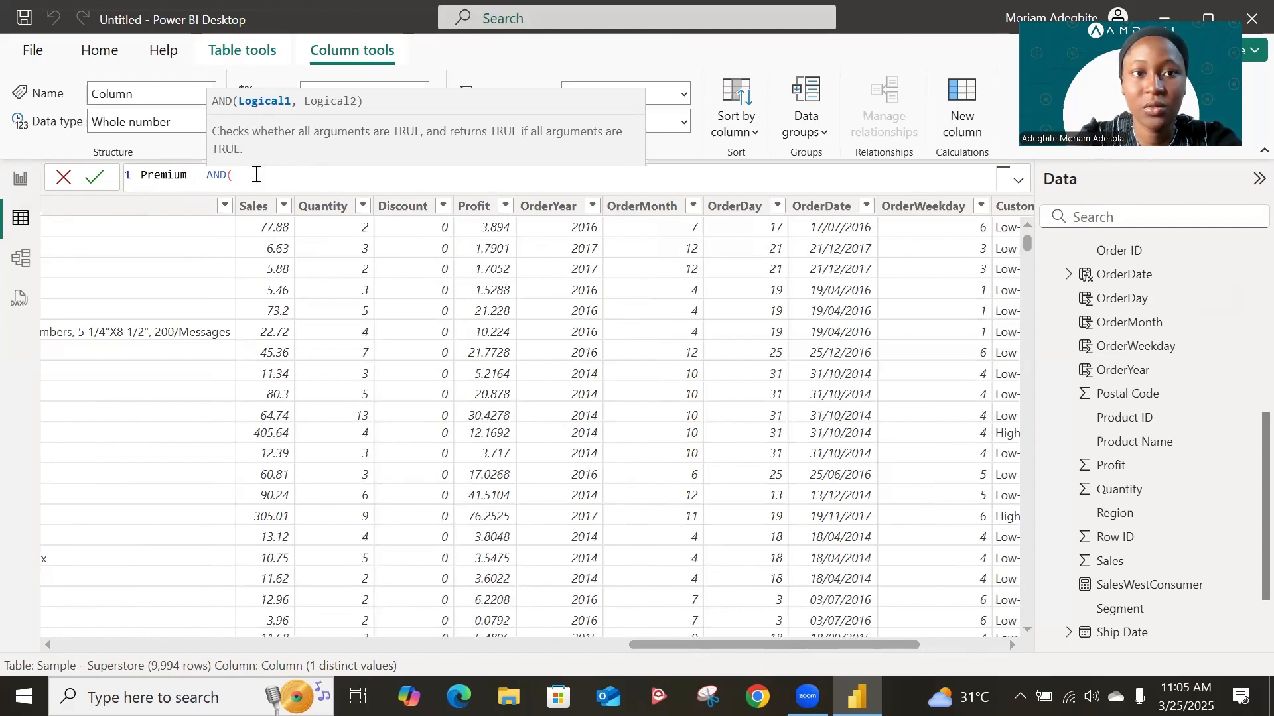
text(sale)
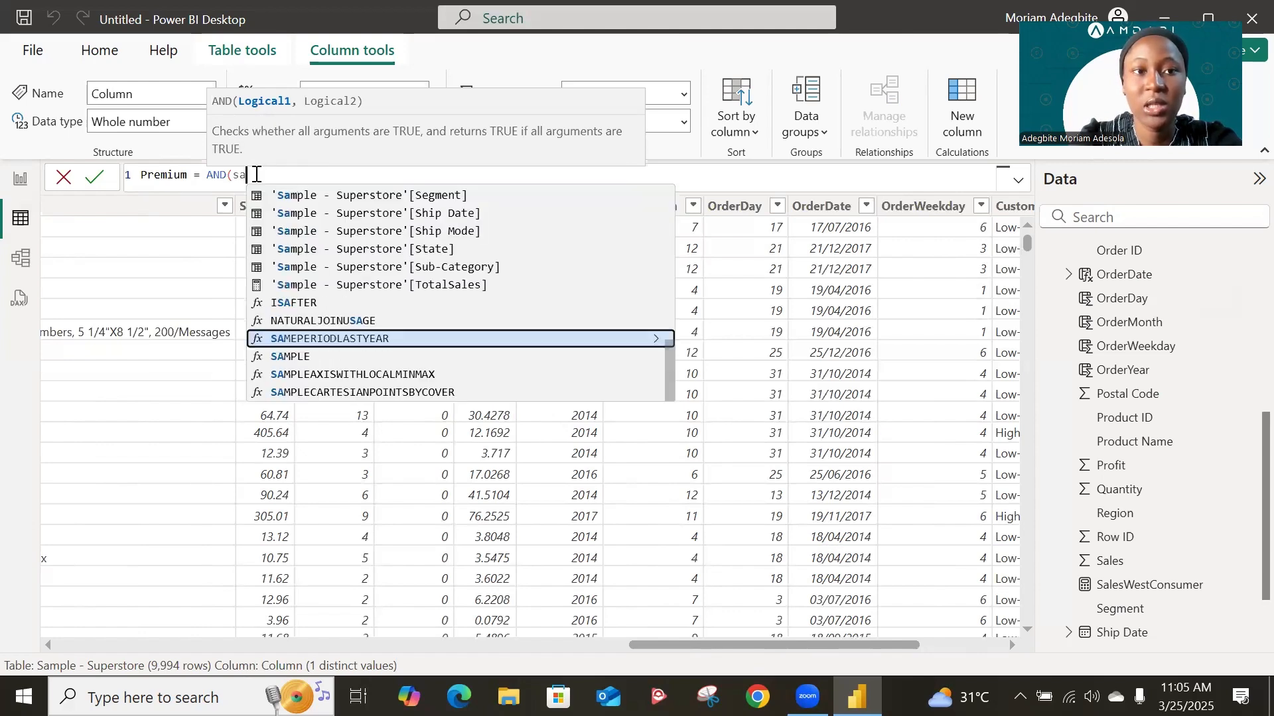
key(Up)
key(Up)
key(Up)
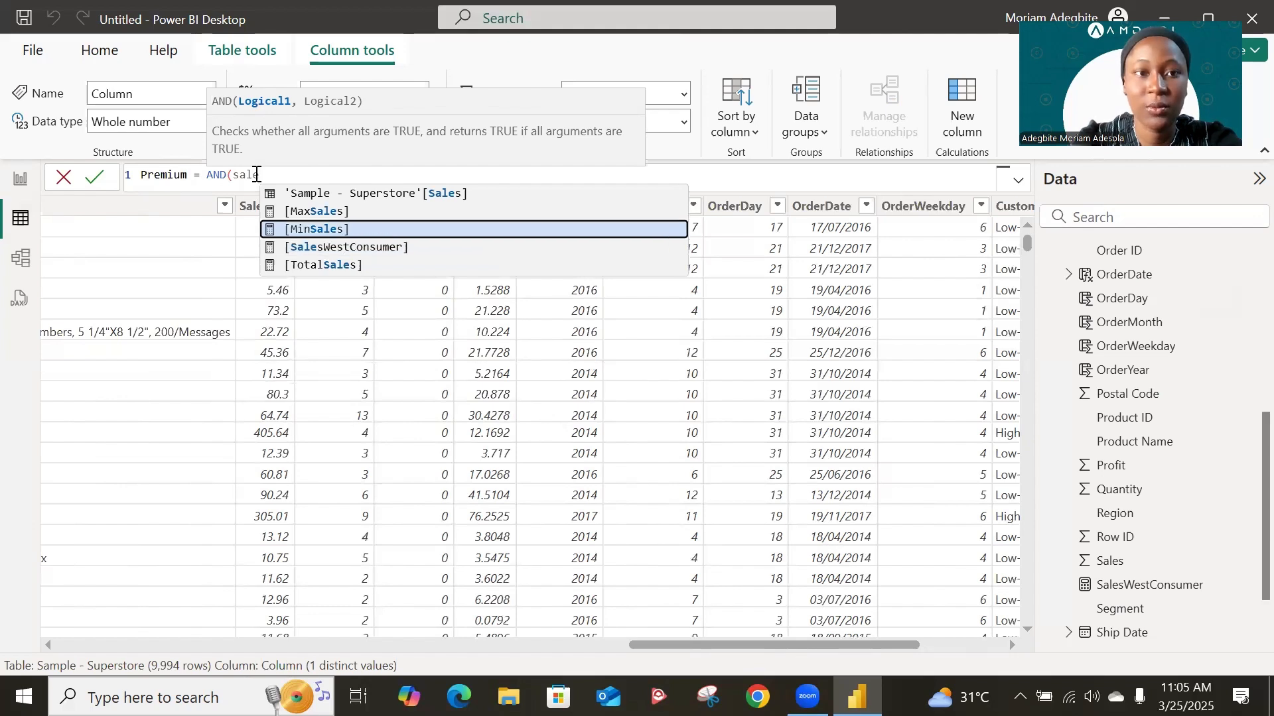
key(Tab)
text(>200, )
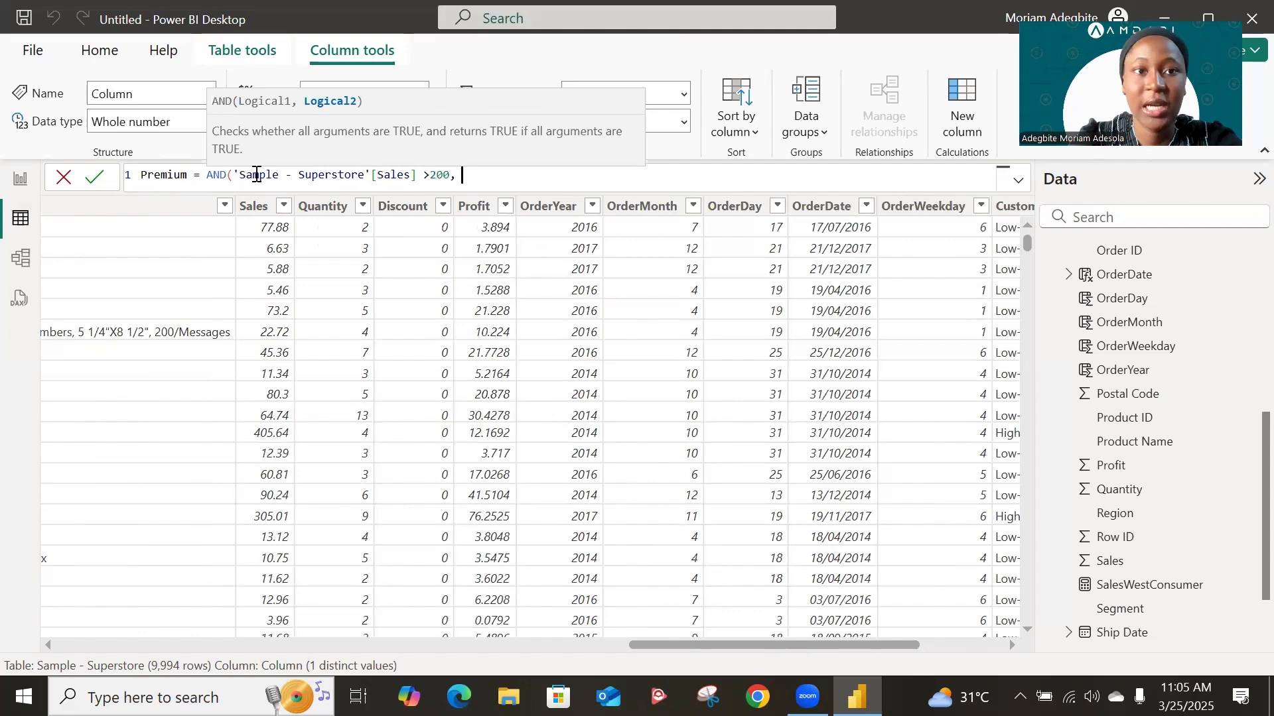
Add 'Sample - Superstore'[Profit]>25 as the second AND condition and commit the Premium column.
text(profi)
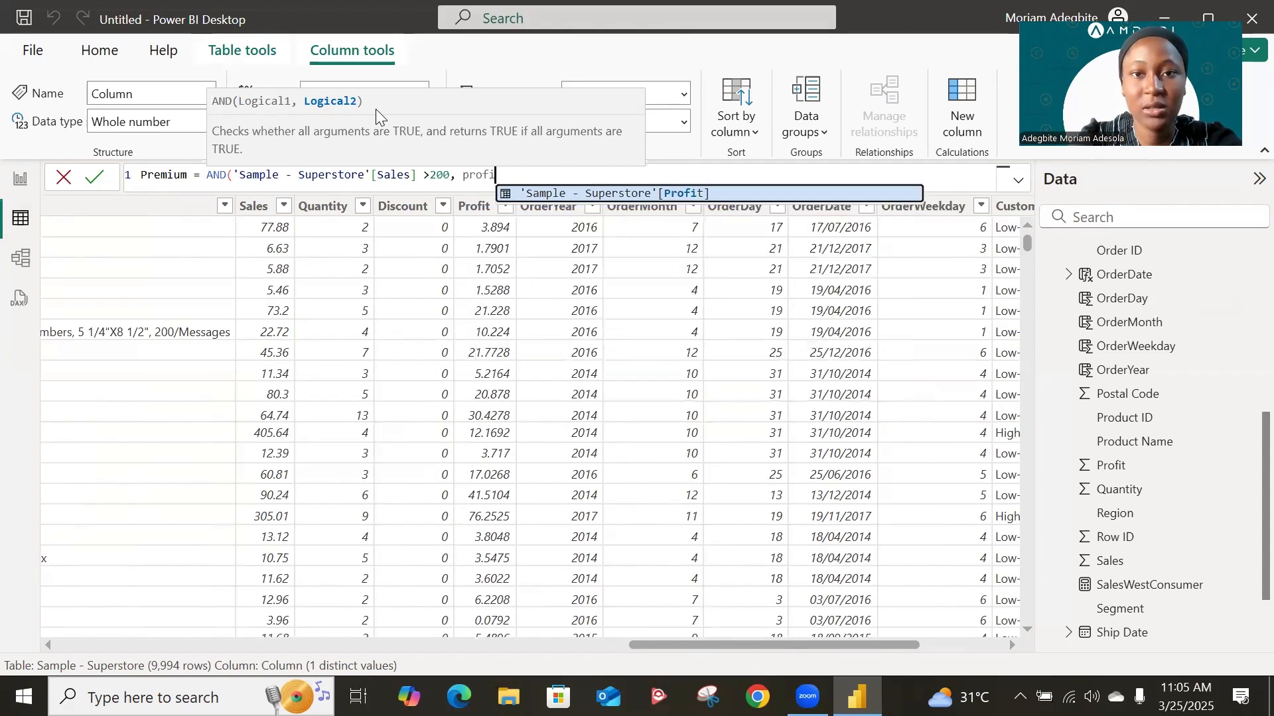
key(Tab)
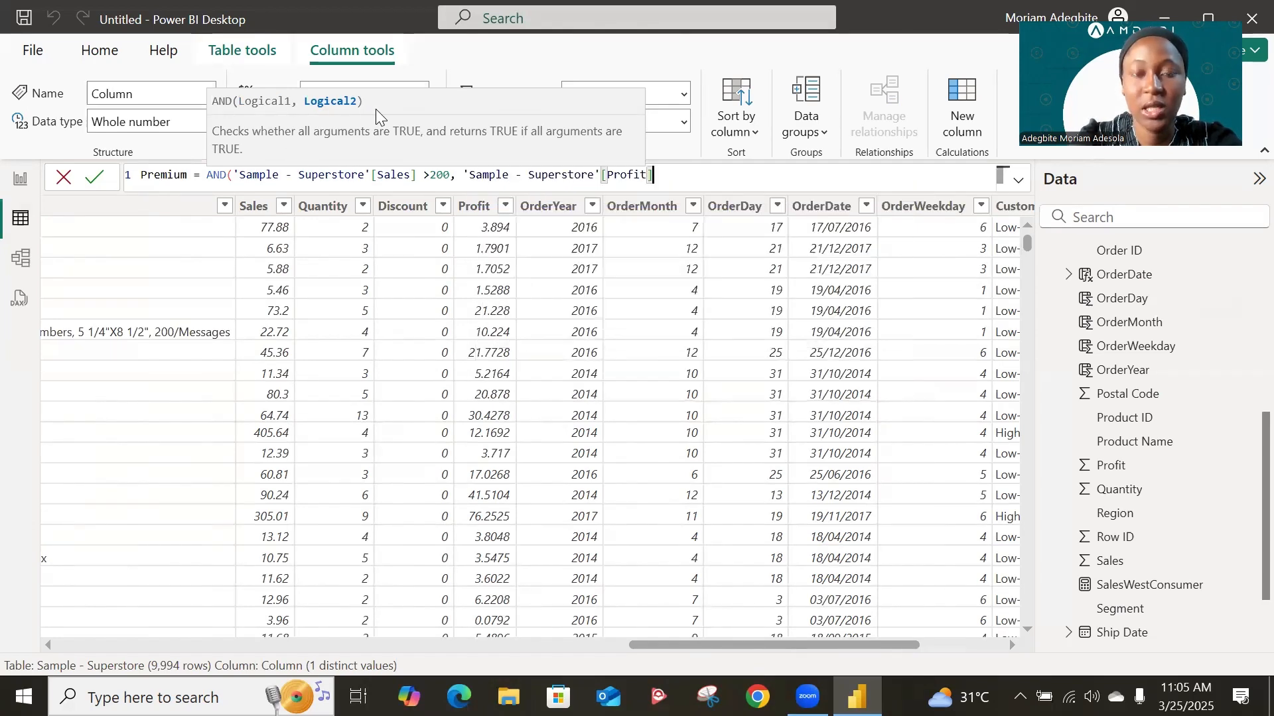
text(>20)
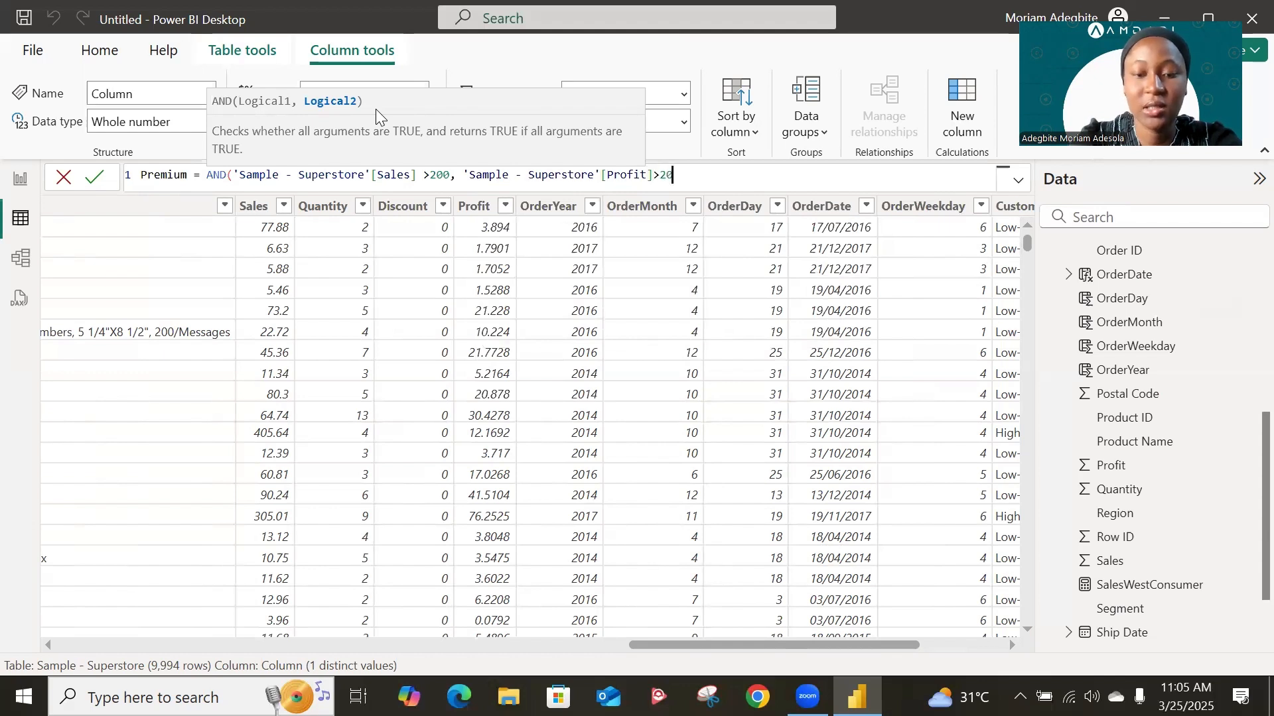
key(BackSpace)
text(5))
key(Return)
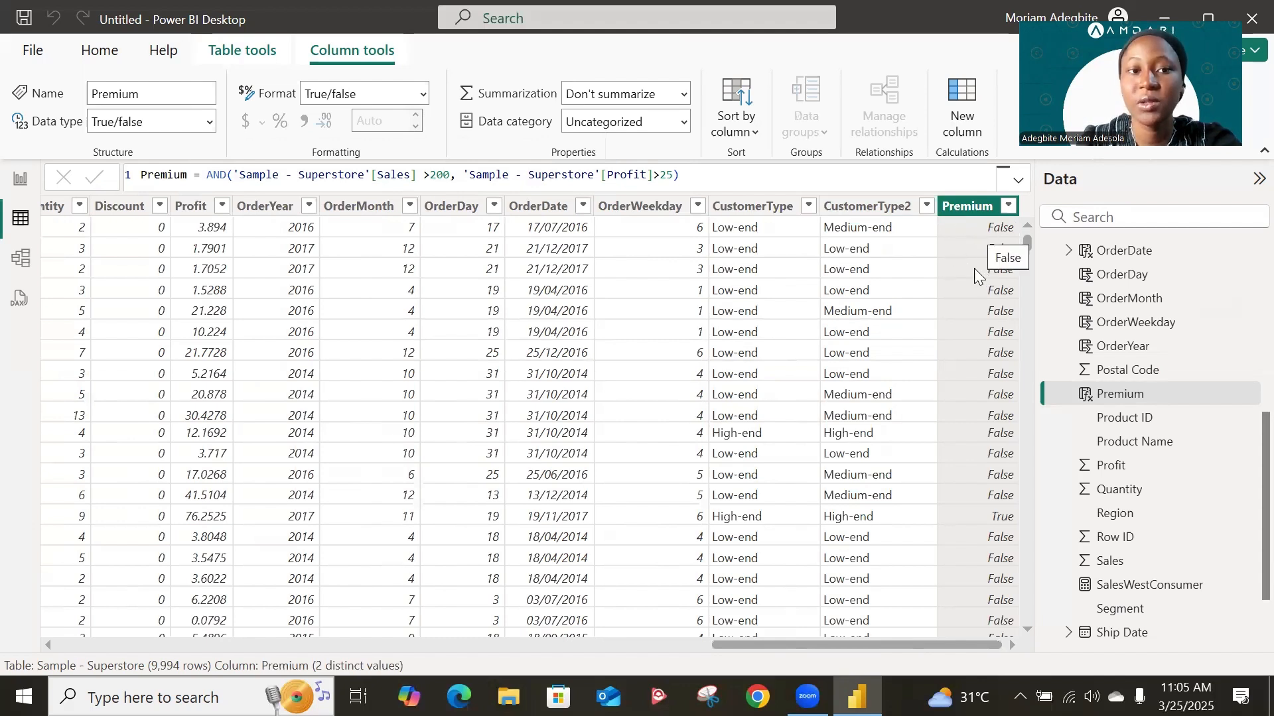
Check the Premium column against its formula by examining the Profit and Sales values of a row marked True.
click(420, 185)
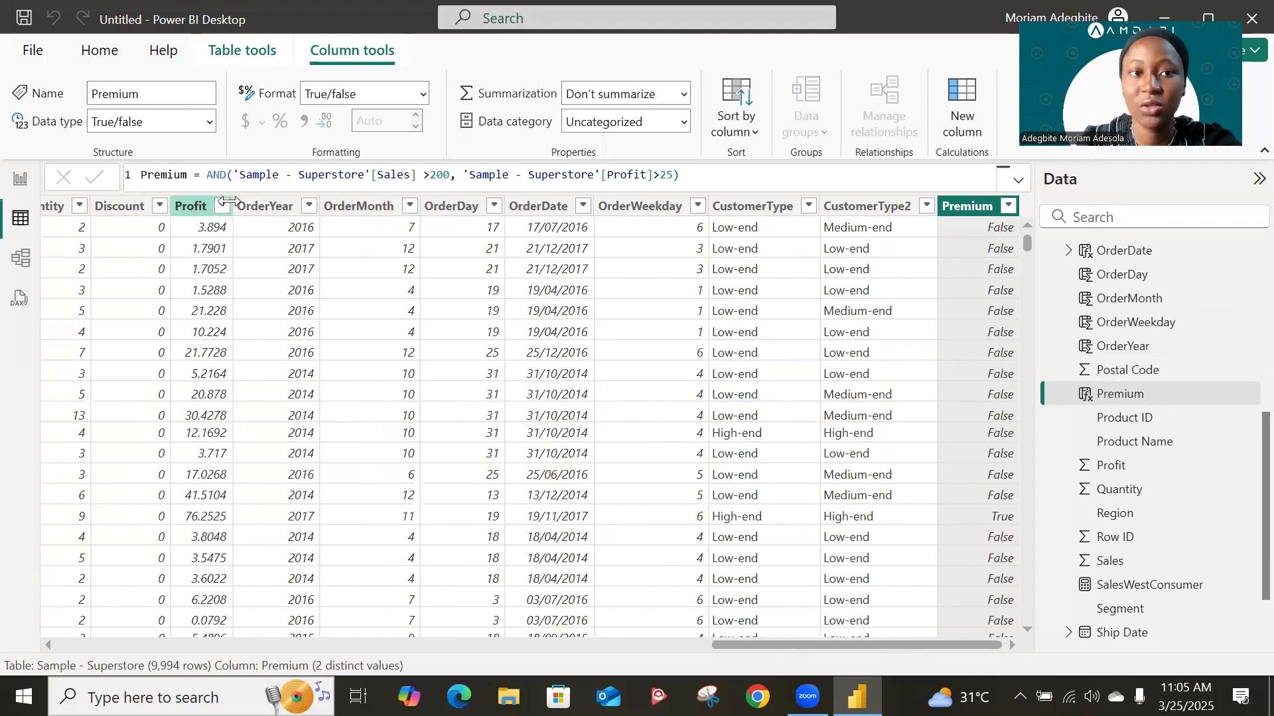
scroll(912, 322, down, 1)
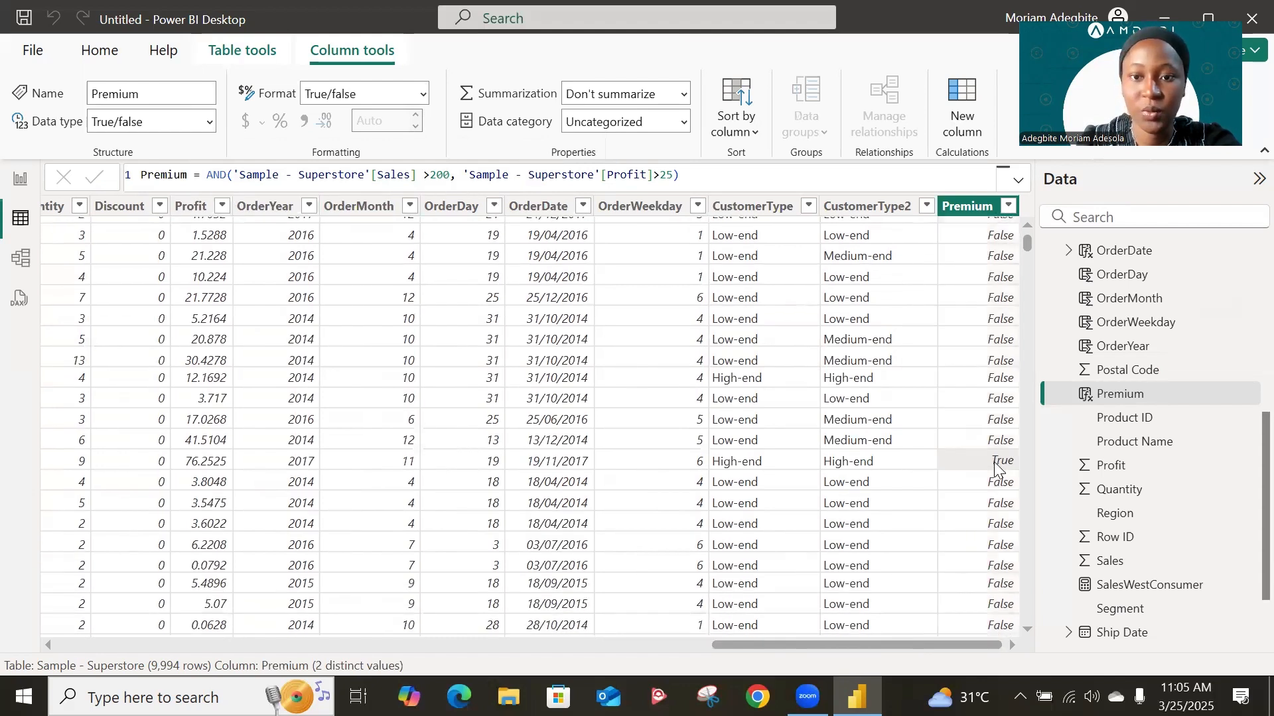
key(Left)
key(Left)
key(Left)
key(Left)
key(Left)
key(Left)
key(Left)
key(Left)
key(Left)
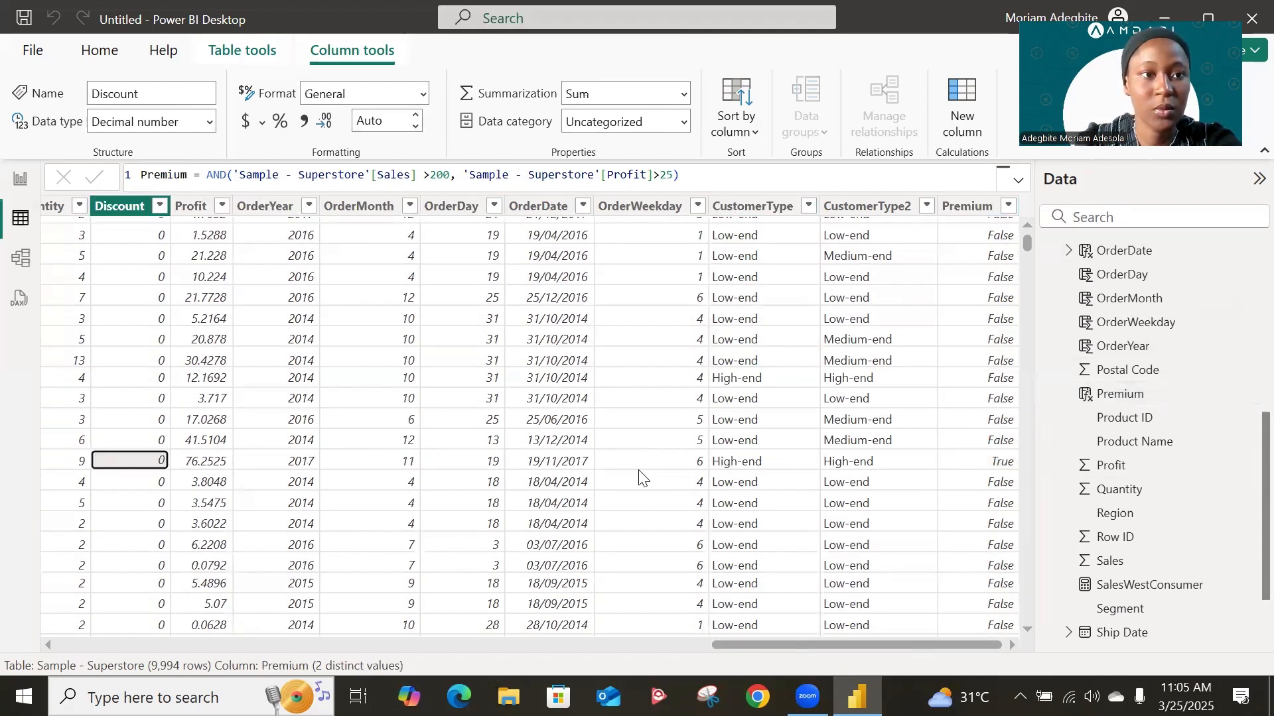
key(Left)
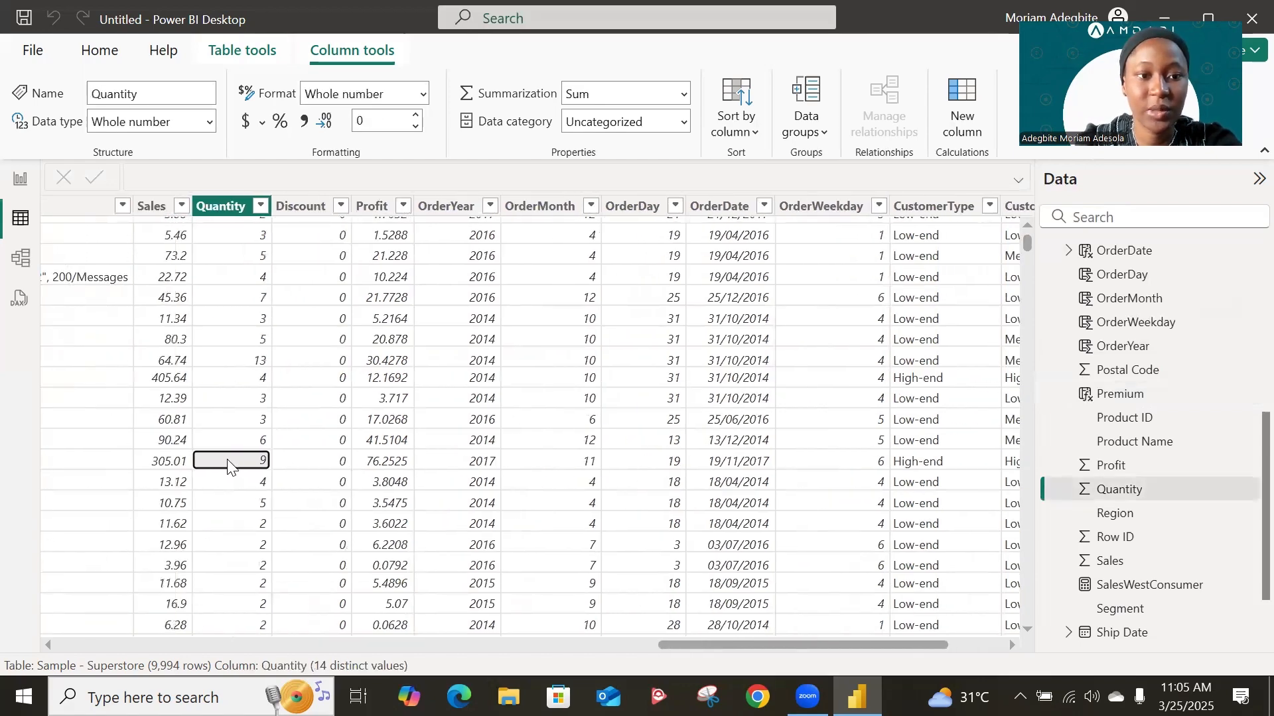
Compare the Sales and Profit values in the row with Quantity 9 against the two Premium conditions.
click(170, 461)
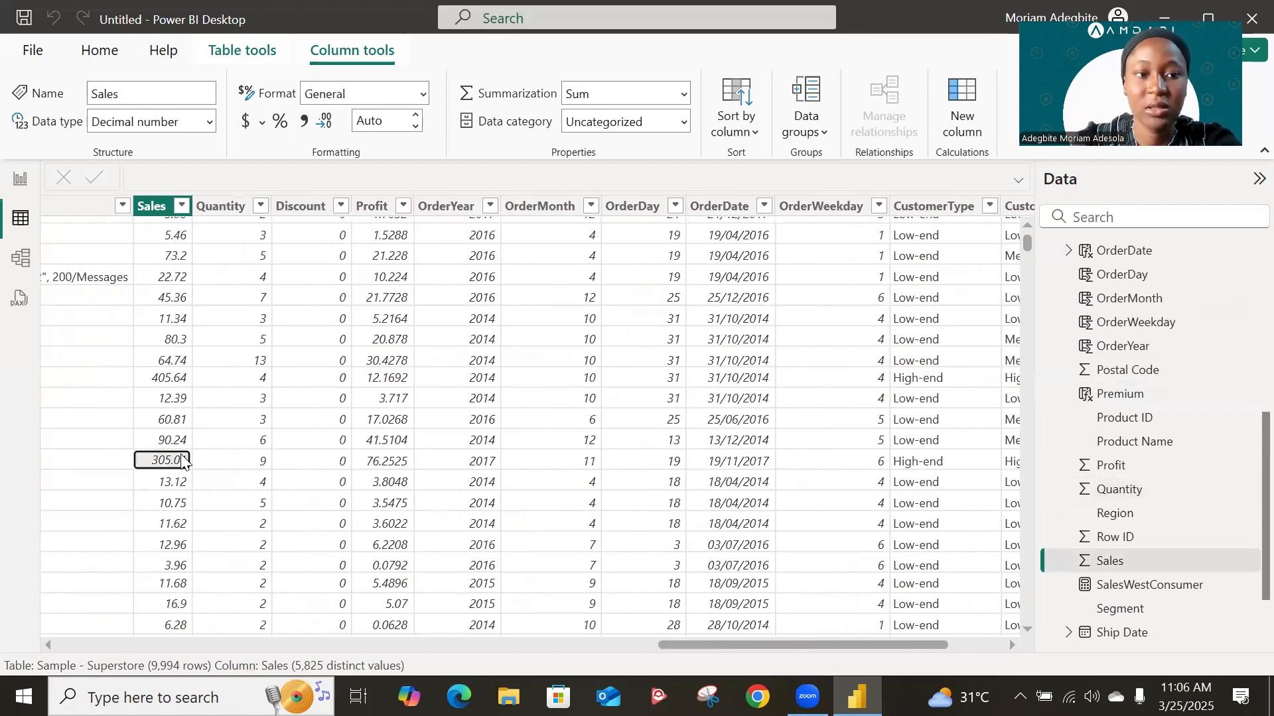
click(394, 462)
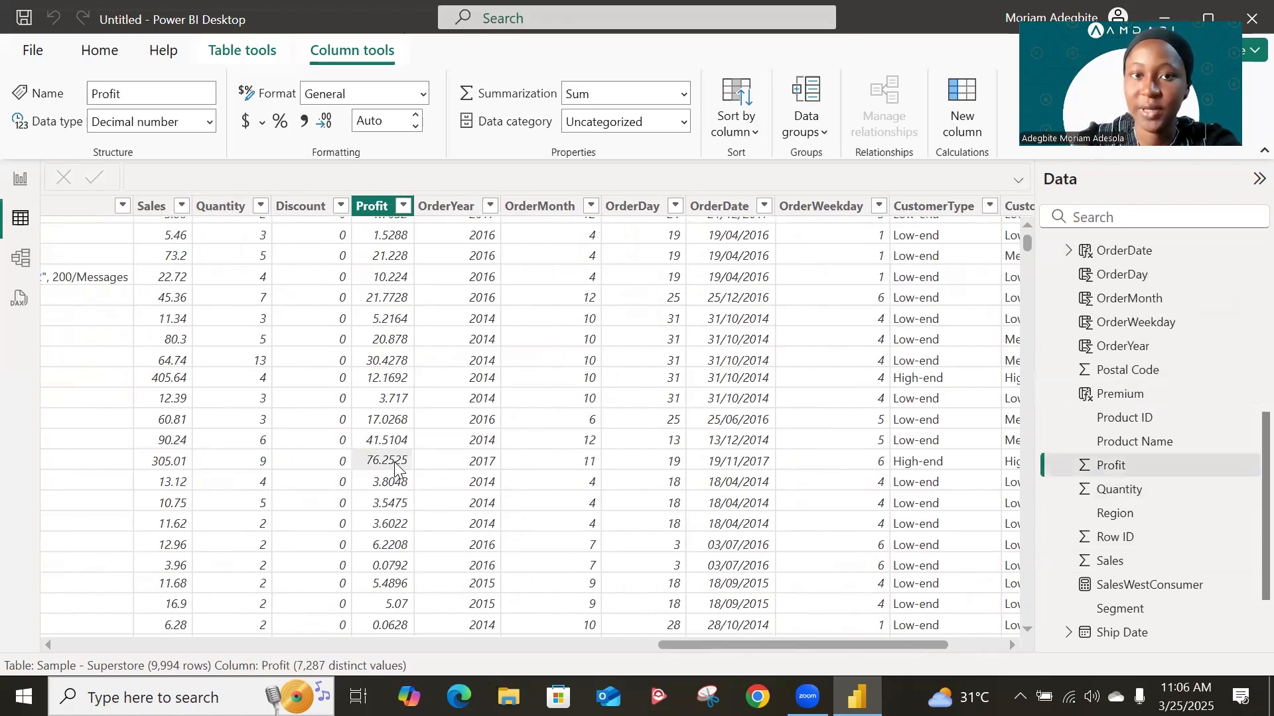
scroll(666, 380, up, 1)
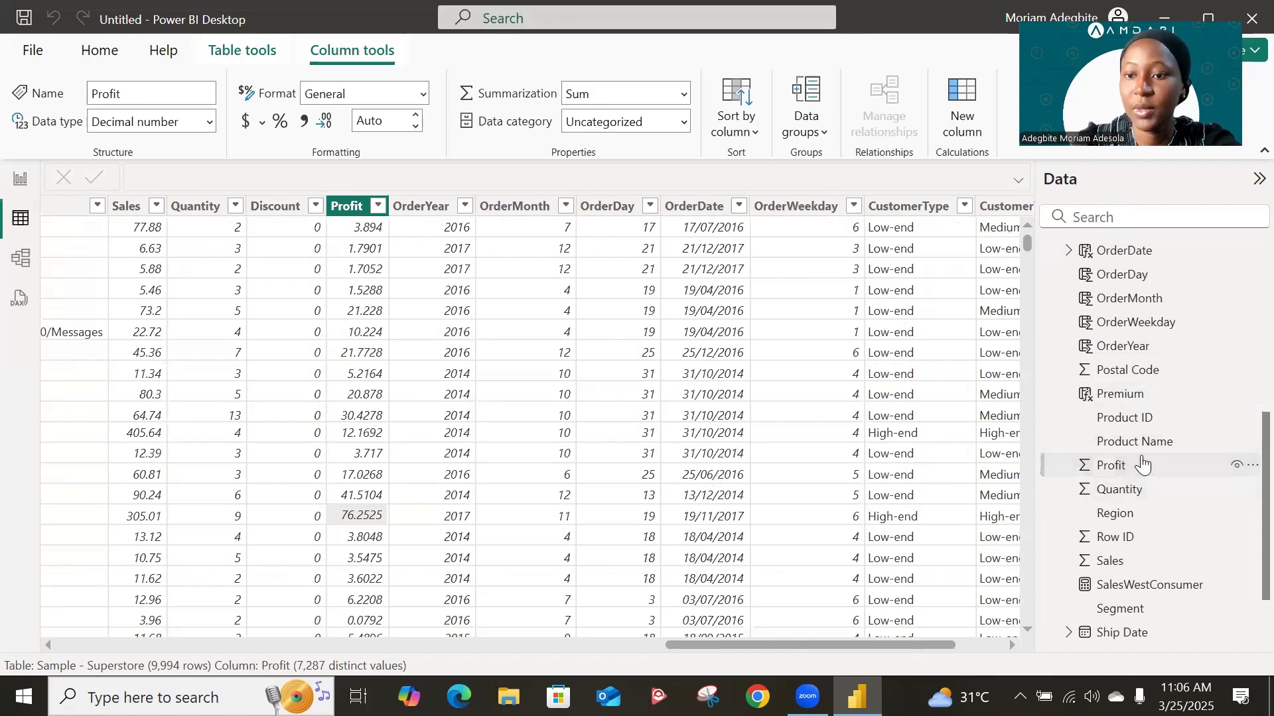
Replace AND with OR in the Premium column's formula, commit it, and check the recalculated rows against their Sales and Profit values.
scroll(1142, 464, down, 2)
scroll(1142, 464, up, 8)
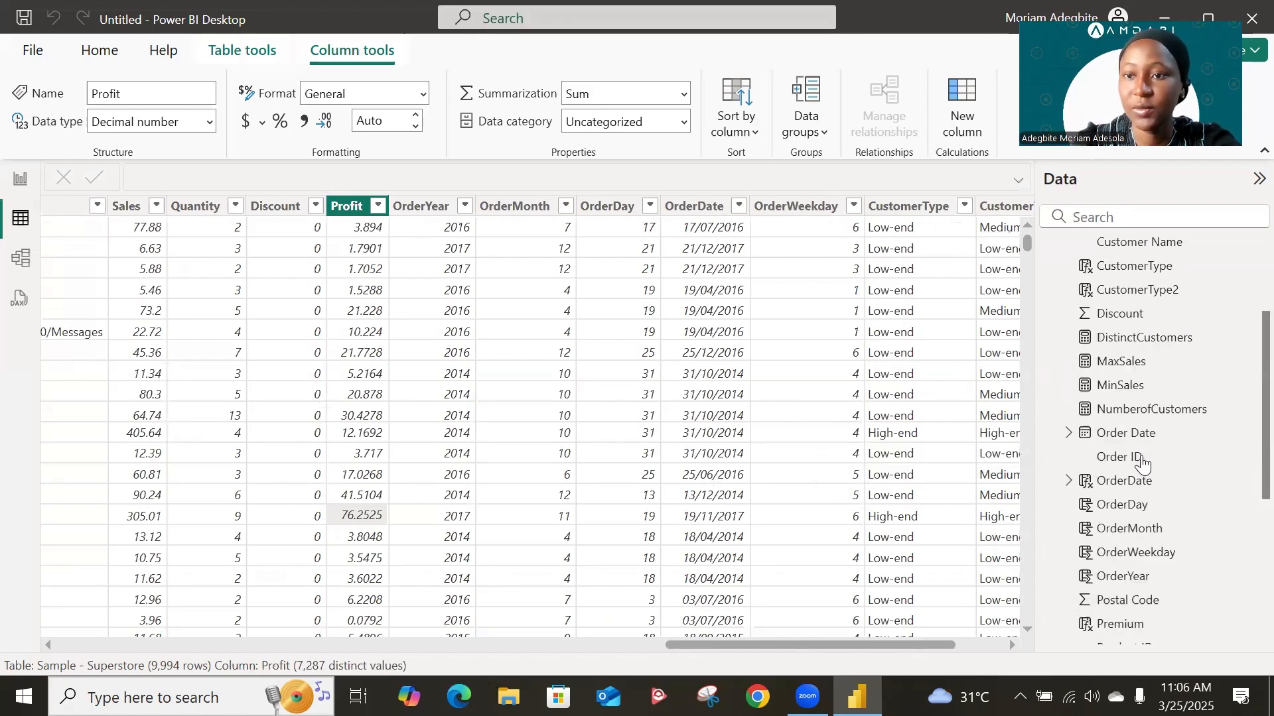
scroll(1142, 465, down, 8)
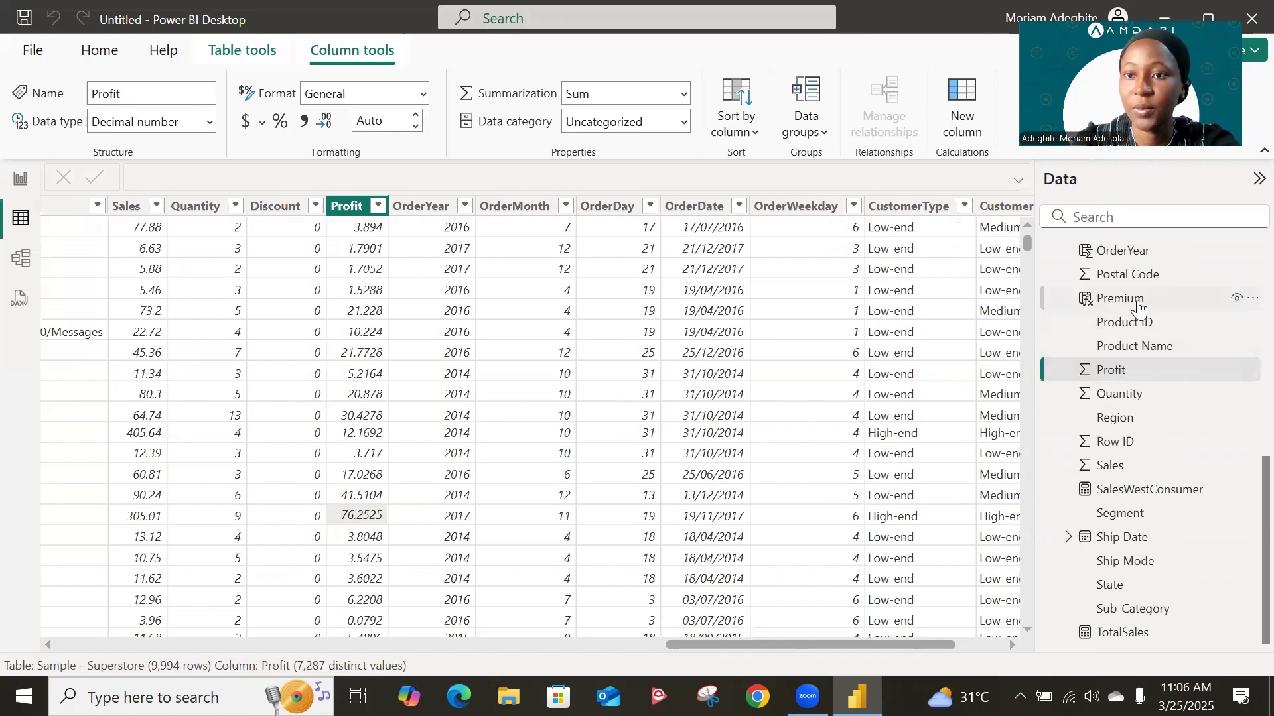
click(1137, 304)
click(227, 174)
key(BackSpace)
key(BackSpace)
key(BackSpace)
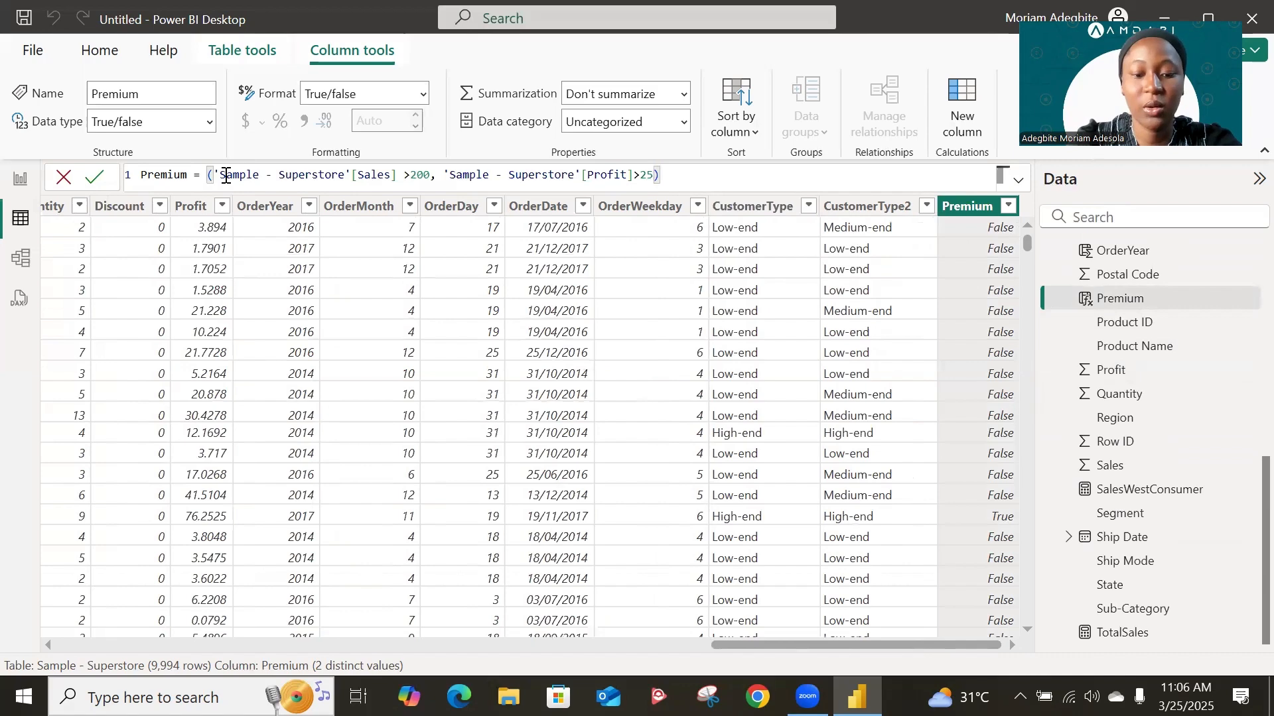
text(OR)
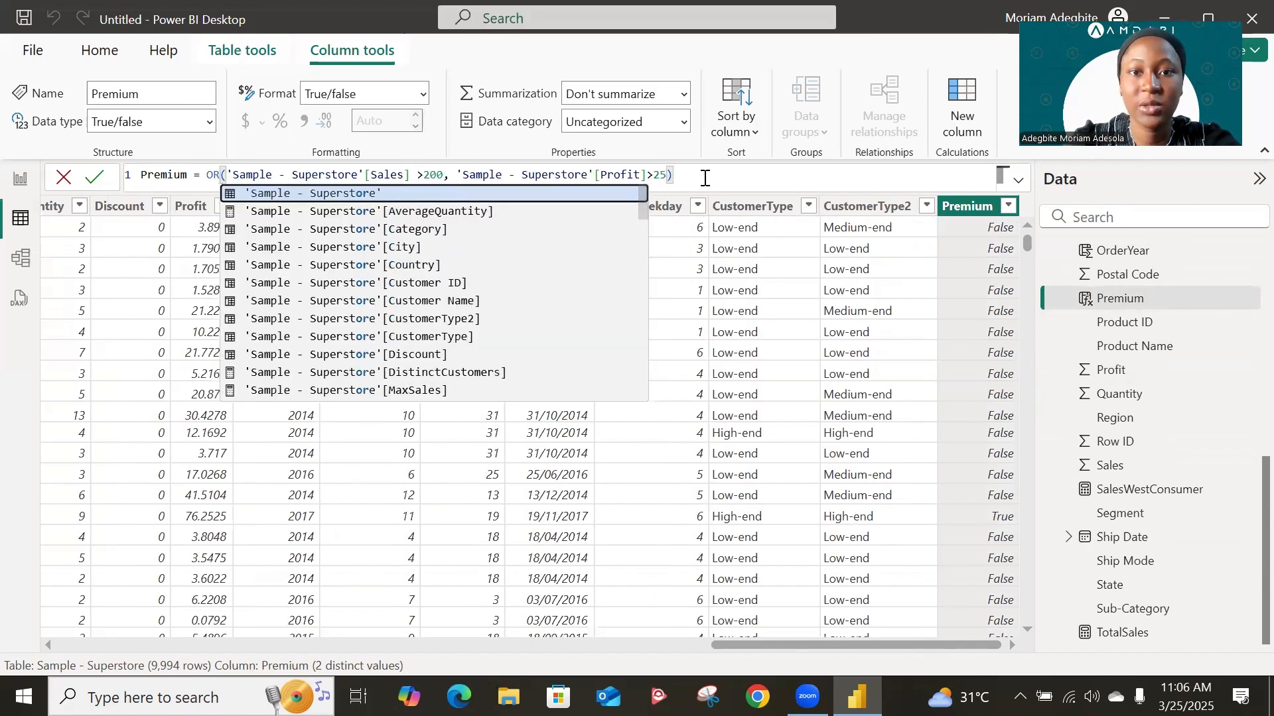
click(703, 173)
key(Return)
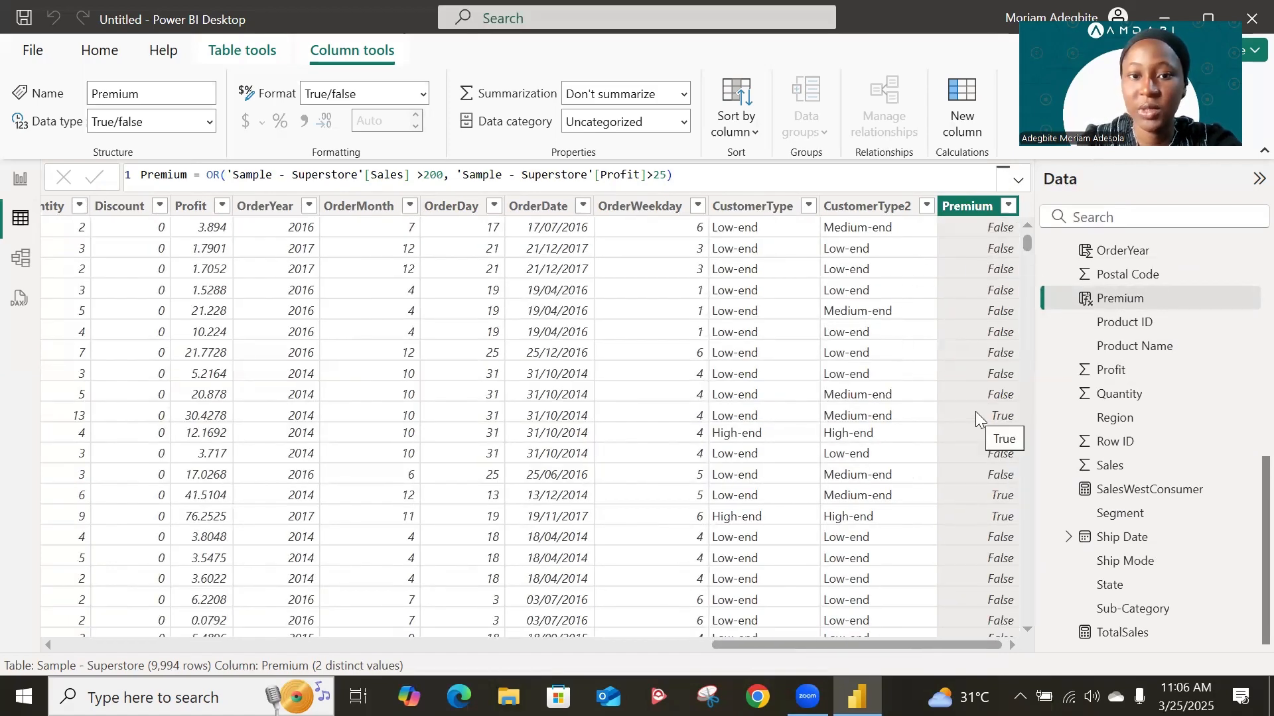
scroll(327, 540, left, 3)
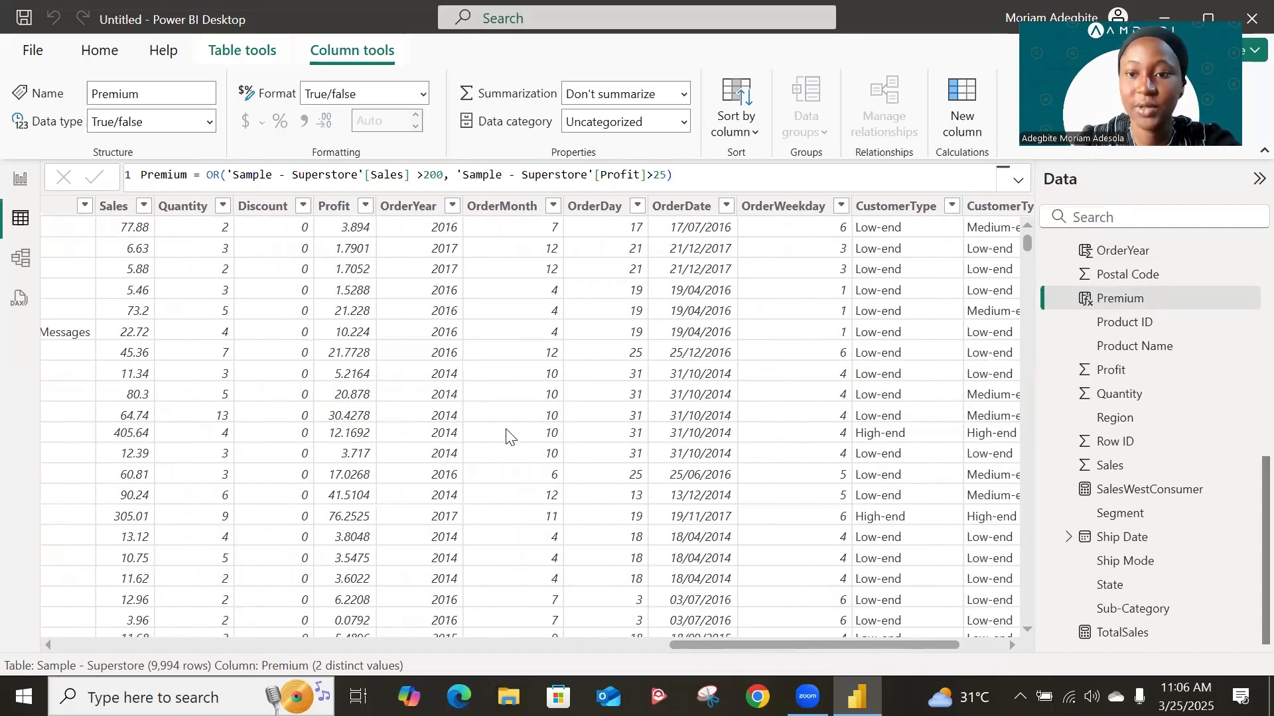
scroll(511, 437, right, 3)
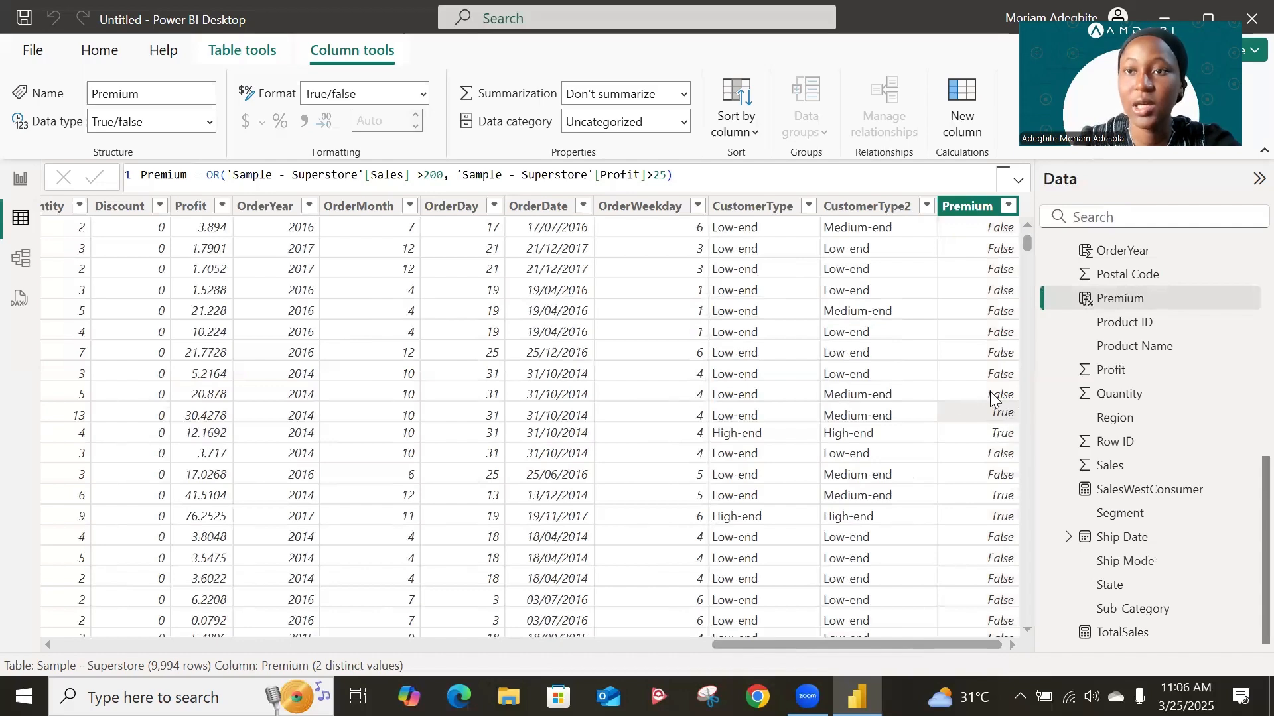